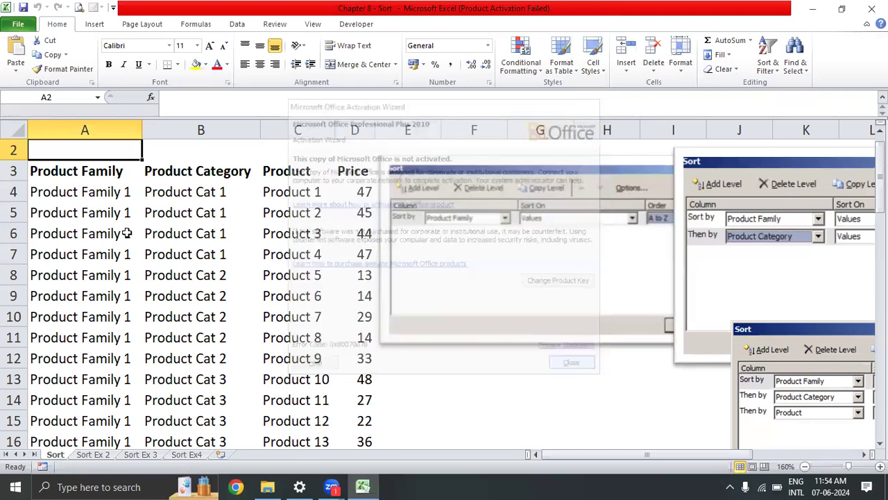
- Examine the product table on the Sort sheet, from the Product Family to Price headers down through its full data range
{"action": "key", "text": "Up"}
{"action": "key", "text": "Up"}
{"action": "key", "text": "Down"}
{"action": "key", "text": "Down"}
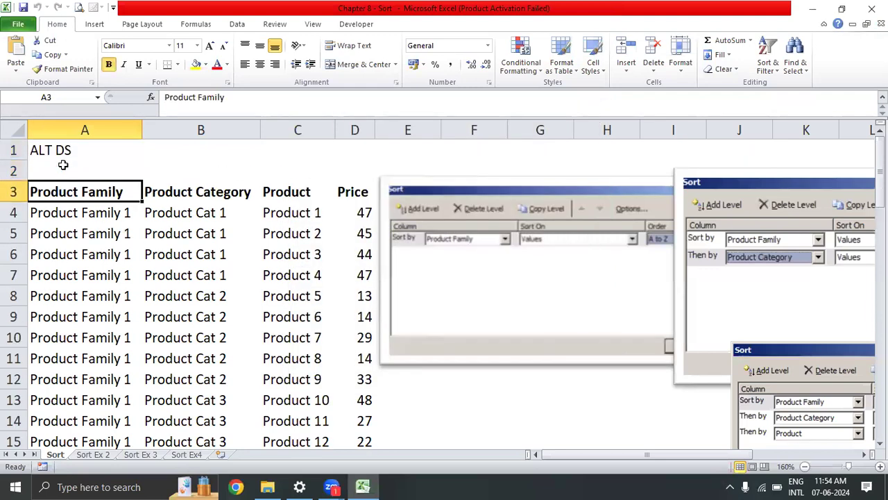
{"action": "key", "text": "ctrl+shift+Right"}
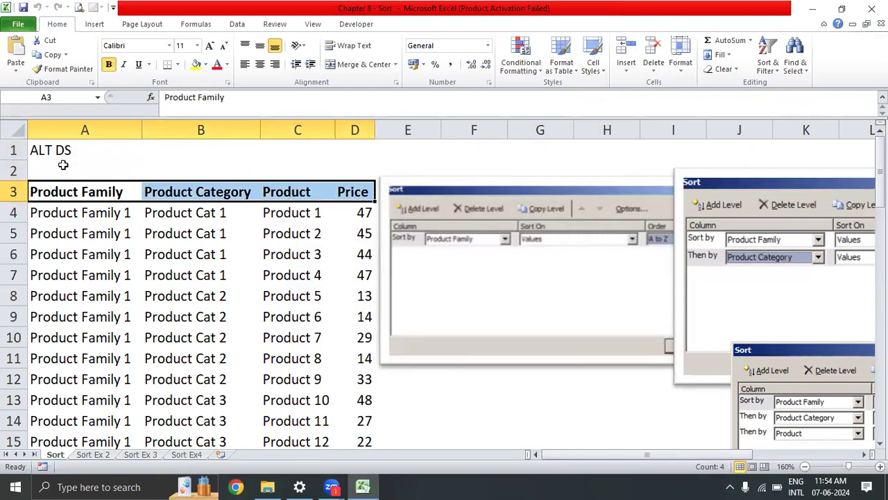
{"action": "key", "text": "ctrl+shift+Down"}
{"action": "key", "text": "shift+Up"}
{"action": "key", "text": "ctrl+Home"}
{"action": "key", "text": "Down"}
{"action": "key", "text": "Down"}
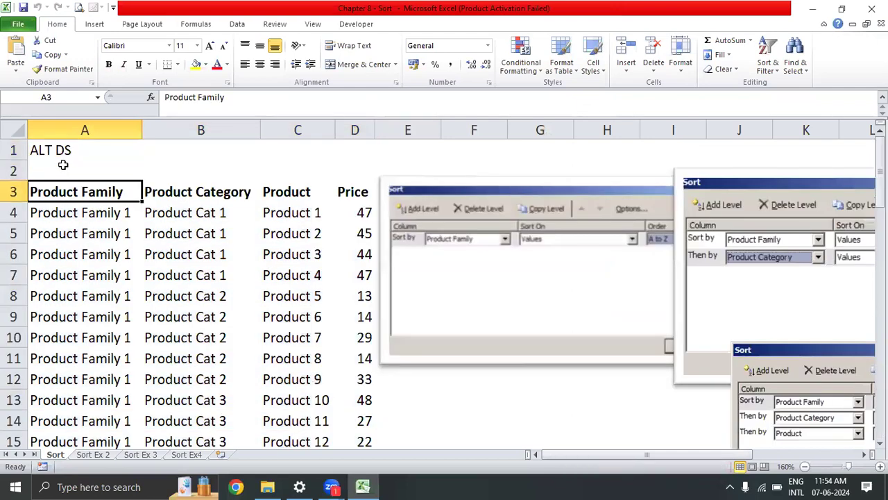
{"action": "key", "text": "ctrl+shift+Right"}
{"action": "key", "text": "ctrl+shift+Down"}
{"action": "key", "text": "ctrl+Home"}
{"action": "key", "text": "Down"}
{"action": "key", "text": "Down"}
{"action": "key", "text": "ctrl+shift+Right"}
{"action": "key", "text": "ctrl+shift+Down"}
{"action": "key", "text": "Right"}
{"action": "key", "text": "Right"}
{"action": "key", "text": "Right"}
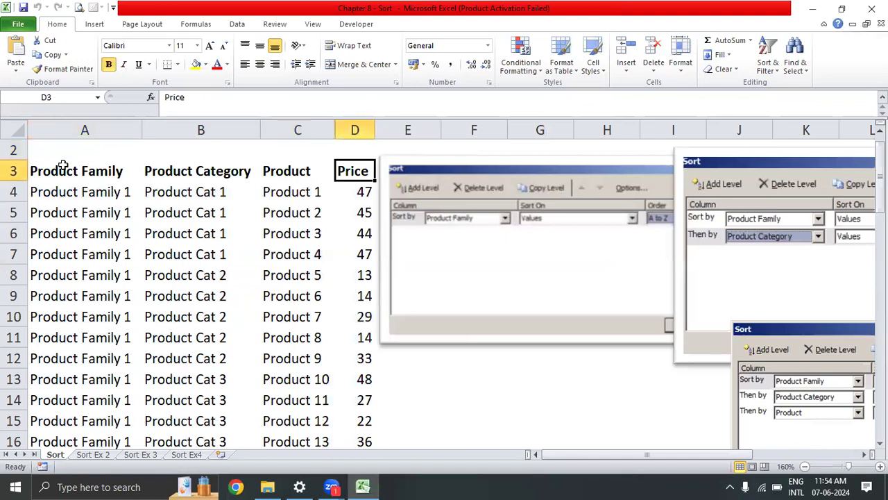
- Add a new worksheet to the workbook and widen its column G to several times the default width
{"action": "left_click", "coordinate": [220, 454]}
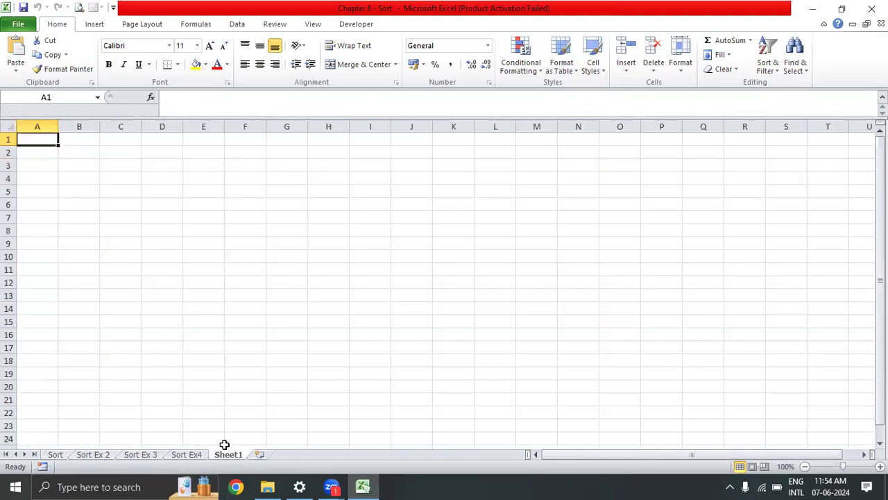
{"action": "left_click_drag", "start_coordinate": [308, 126], "coordinate": [529, 148]}
{"action": "left_click", "coordinate": [399, 153]}
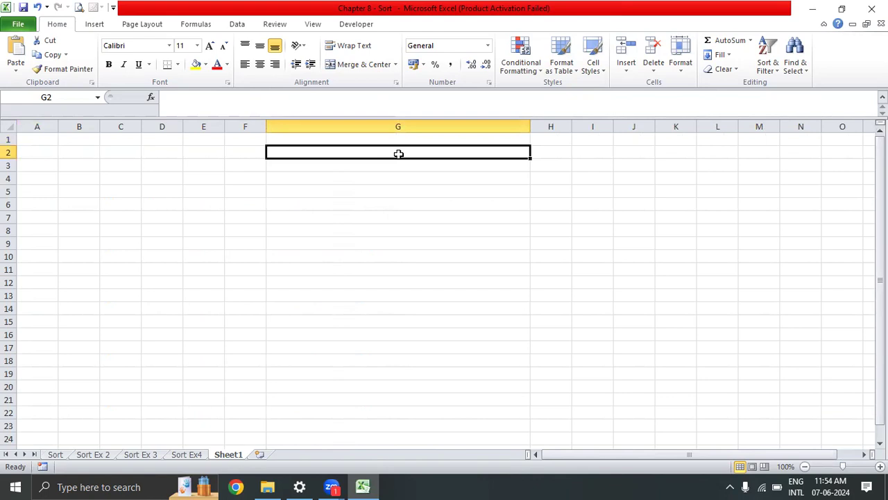
- Enter the label "String" in F2, with the sort orders "A to Z" in G2 and "Z To A" in G3
{"action": "key", "text": "Left"}
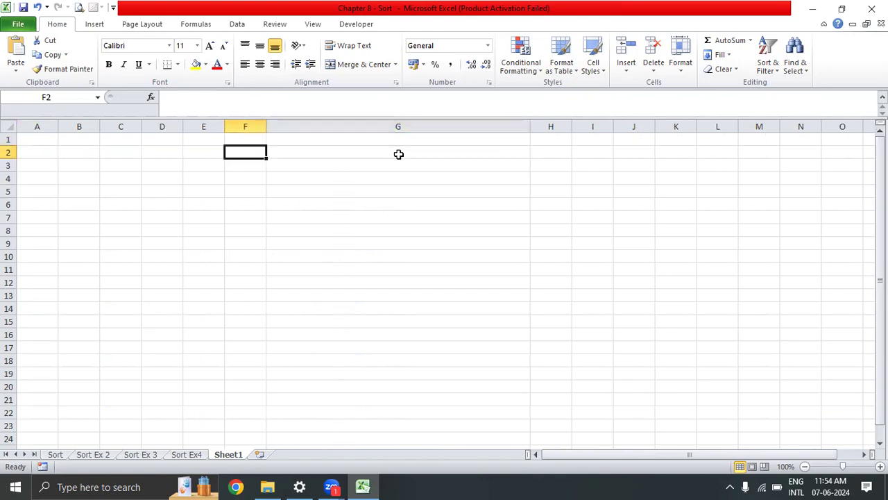
{"action": "type", "text": "String"}
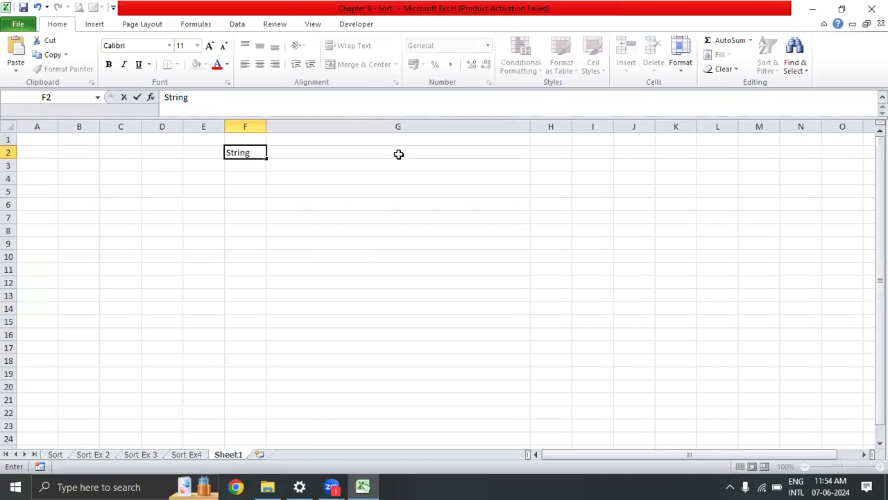
{"action": "key", "text": "Return"}
{"action": "key", "text": "Up"}
{"action": "key", "text": "Right"}
{"action": "type", "text": "A to Z"}
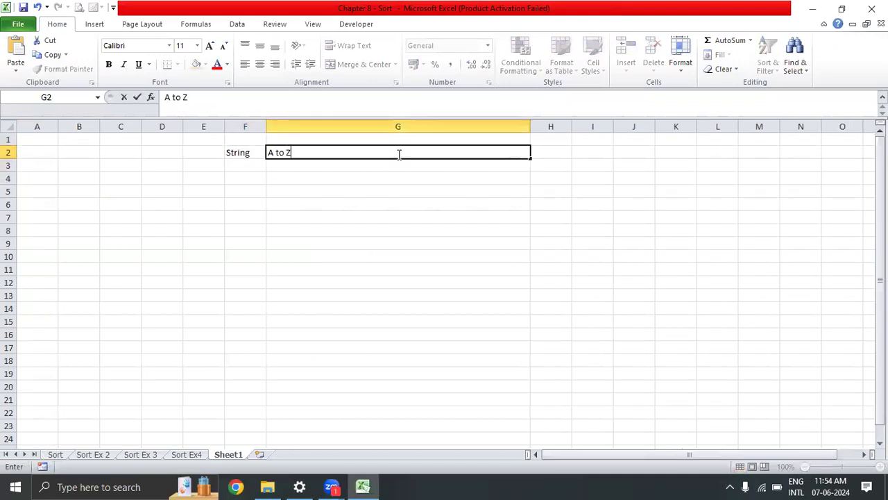
{"action": "key", "text": "Return"}
{"action": "type", "text": "Z"}
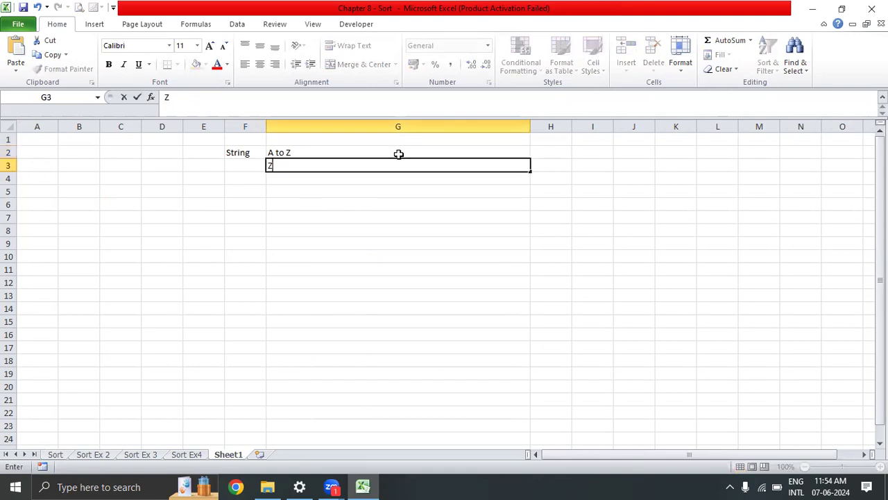
{"action": "type", "text": " To A"}
{"action": "key", "text": "Return"}
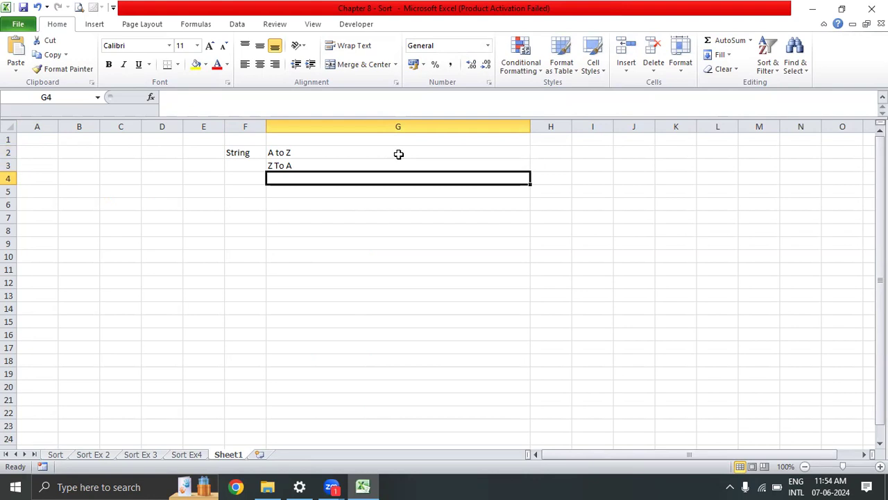
- Enter the label "Numbers" in F5 and the sort order "0 to 10" in G5
{"action": "key", "text": "Down"}
{"action": "key", "text": "Left"}
{"action": "type", "text": "Numbers"}
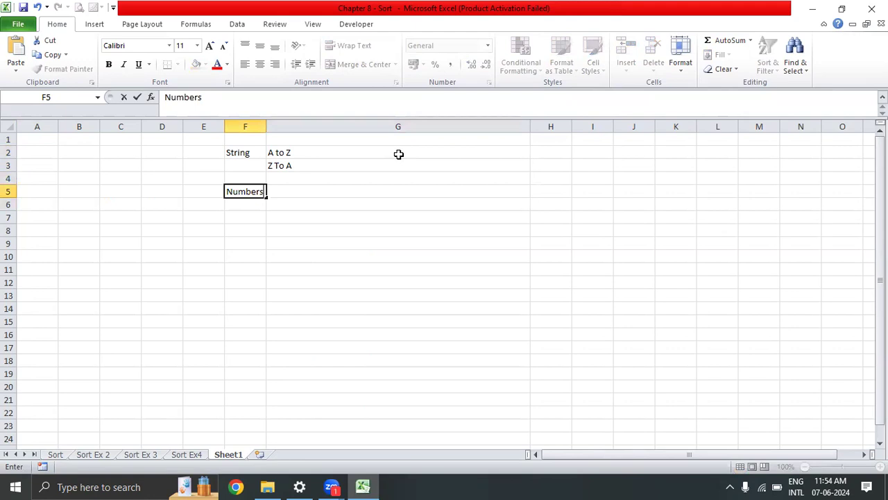
{"action": "key", "text": "Return"}
{"action": "key", "text": "Up"}
{"action": "key", "text": "Right"}
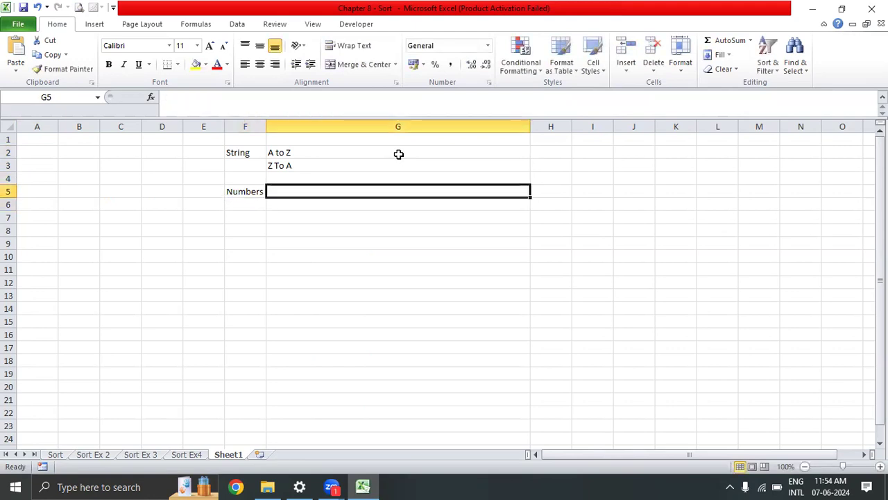
{"action": "type", "text": "0 to 10"}
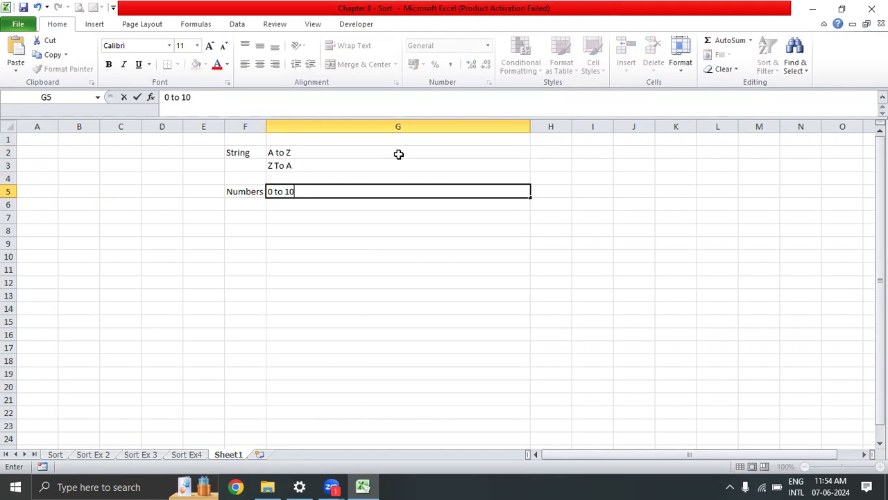
{"action": "key", "text": "Return"}
- Enter the description "Ascending to descending" in H5, on the same row as the first number order
{"action": "key", "text": "Up"}
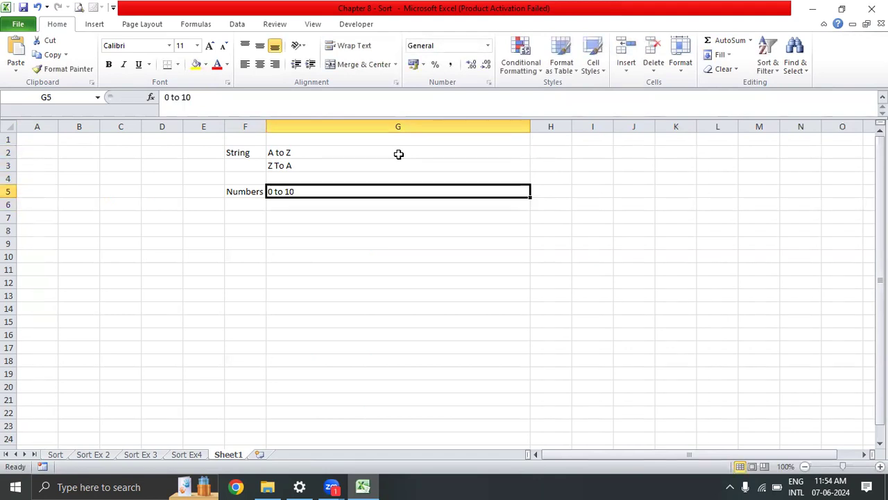
{"action": "key", "text": "Right"}
{"action": "type", "text": "Ascend"}
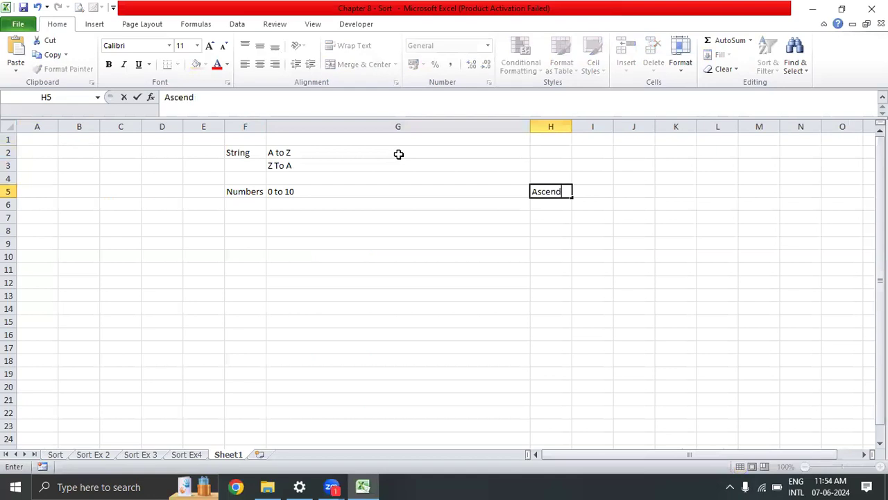
{"action": "type", "text": "ing to des"}
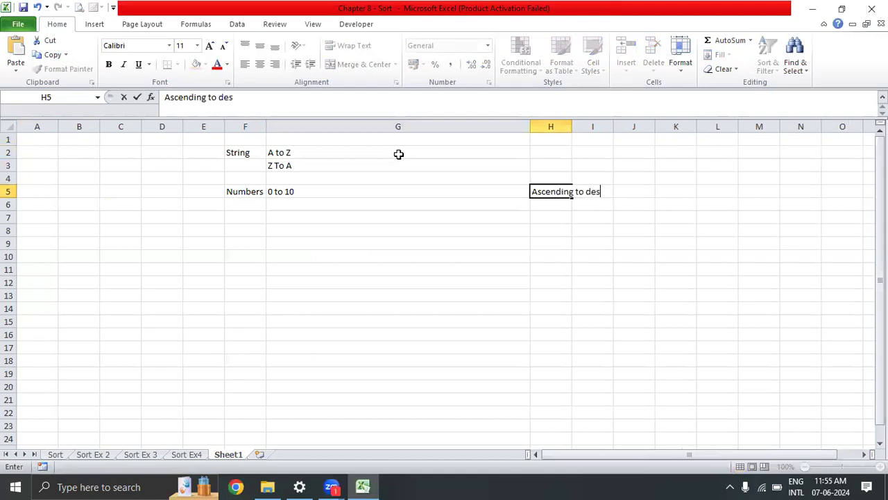
{"action": "type", "text": "cending"}
{"action": "key", "text": "Return"}
- Enter the reverse number order "10 to 0" in G6
{"action": "key", "text": "Left"}
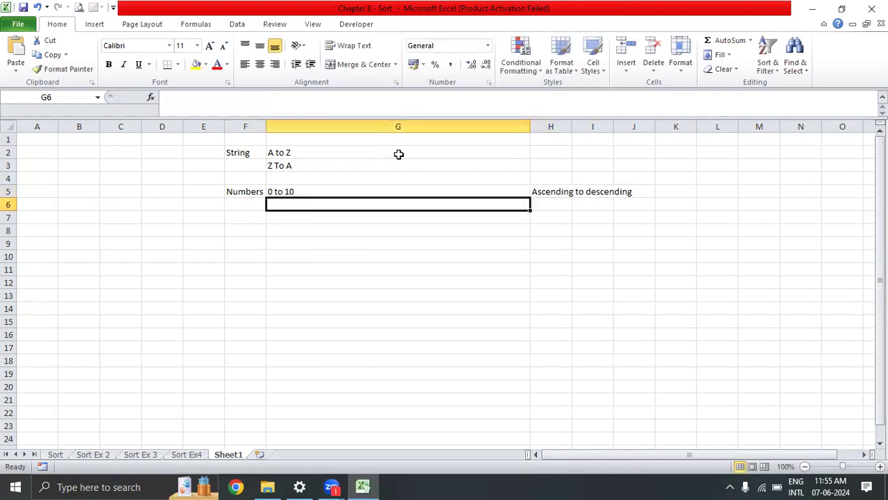
{"action": "type", "text": "10 to 0"}
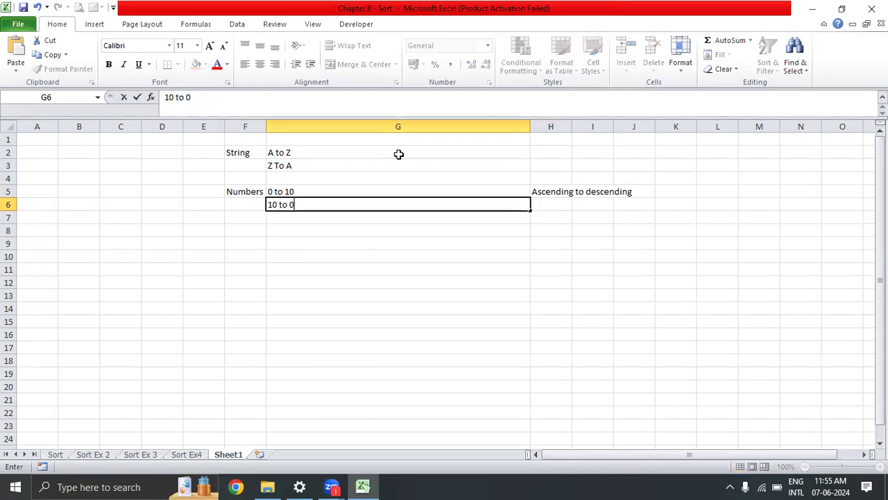
{"action": "key", "text": "Return"}
{"action": "key", "text": "Up"}
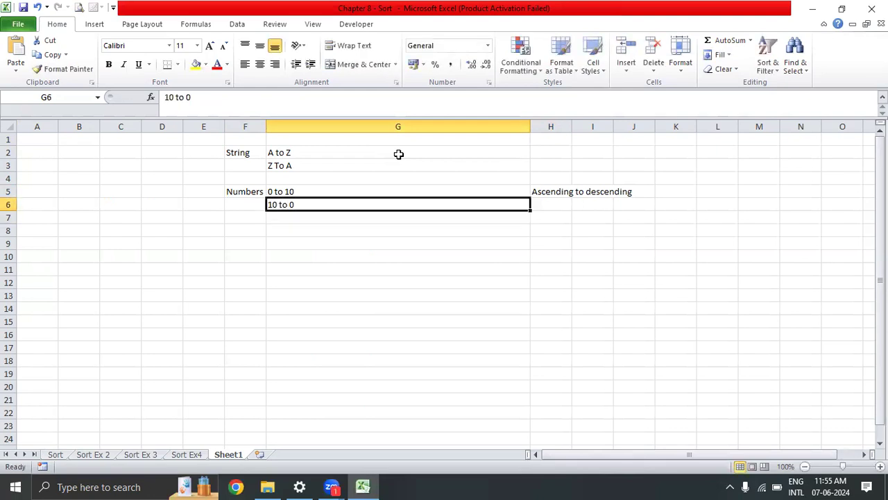
{"action": "key", "text": "Right"}
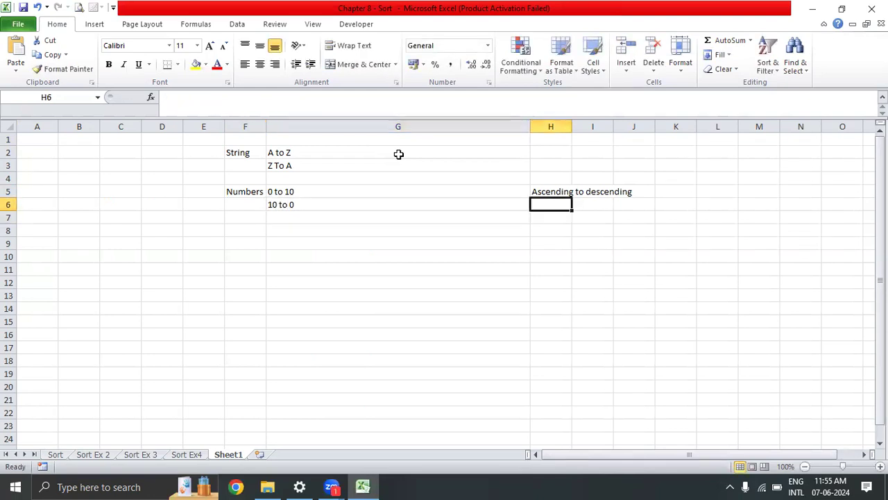
{"action": "key", "text": "Up"}
- Raise the system volume to 100
{"action": "key", "text": "XF86AudioRaiseVolume"}
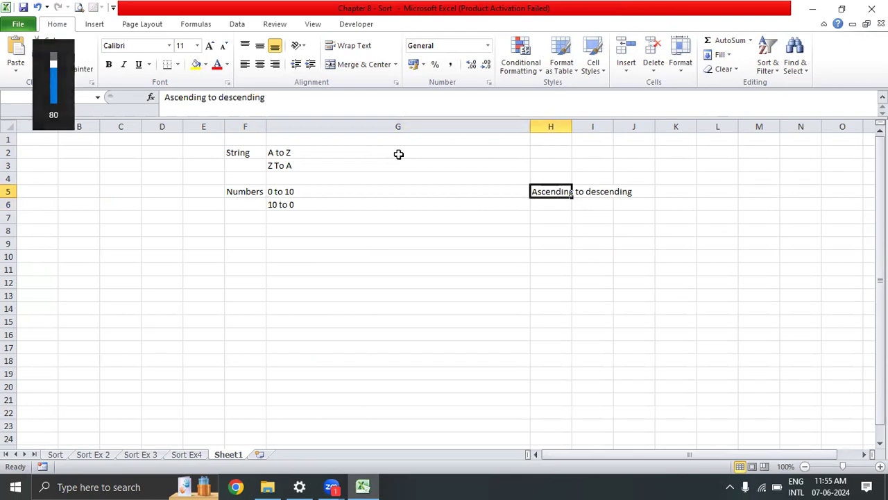
{"action": "key", "text": "XF86AudioRaiseVolume"}
{"action": "key", "text": "XF86AudioRaiseVolume"}
{"action": "key", "text": "XF86AudioRaiseVolume"}
{"action": "key", "text": "XF86AudioRaiseVolume"}
{"action": "key", "text": "XF86AudioRaiseVolume"}
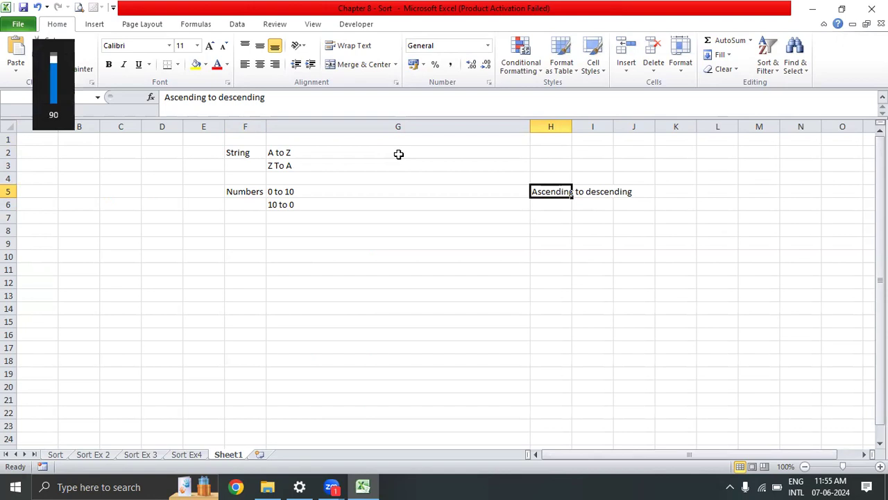
{"action": "key", "text": "XF86AudioRaiseVolume"}
{"action": "key", "text": "XF86AudioRaiseVolume"}
{"action": "key", "text": "XF86AudioRaiseVolume"}
{"action": "key", "text": "XF86AudioRaiseVolume"}
{"action": "key", "text": "XF86AudioRaiseVolume"}
- Shorten the text in H5 to "Ascending" and move the word "descending" into H6
{"action": "key", "text": "F2"}
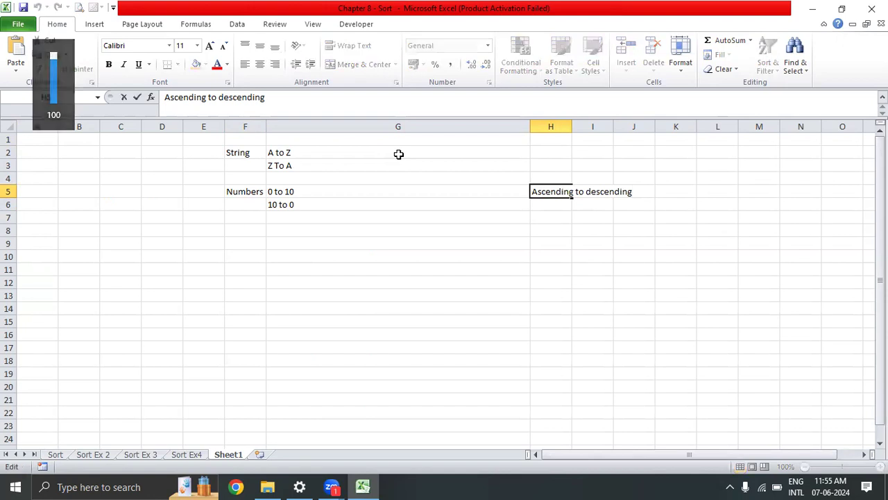
{"action": "key", "text": "ctrl+shift+Left"}
{"action": "key", "text": "ctrl+c"}
{"action": "key", "text": "BackSpace"}
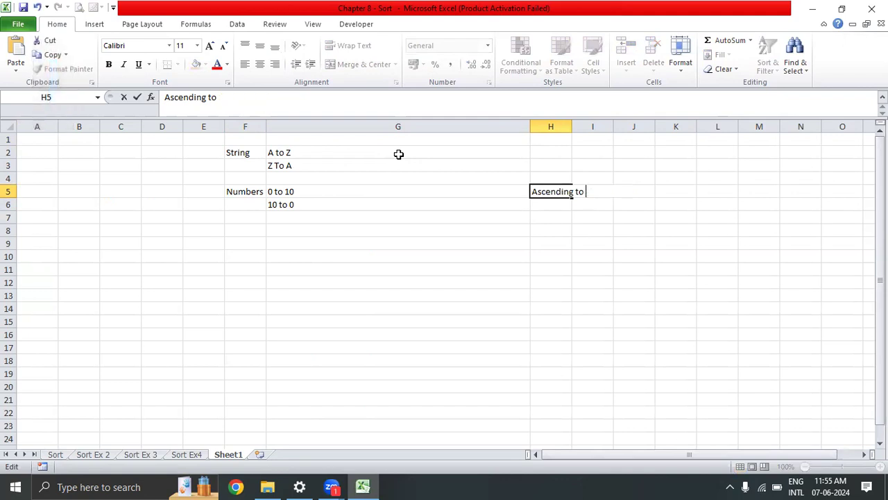
{"action": "key", "text": "BackSpace"}
{"action": "key", "text": "BackSpace"}
{"action": "key", "text": "BackSpace"}
{"action": "key", "text": "BackSpace"}
{"action": "key", "text": "Return"}
{"action": "key", "text": "ctrl+v"}
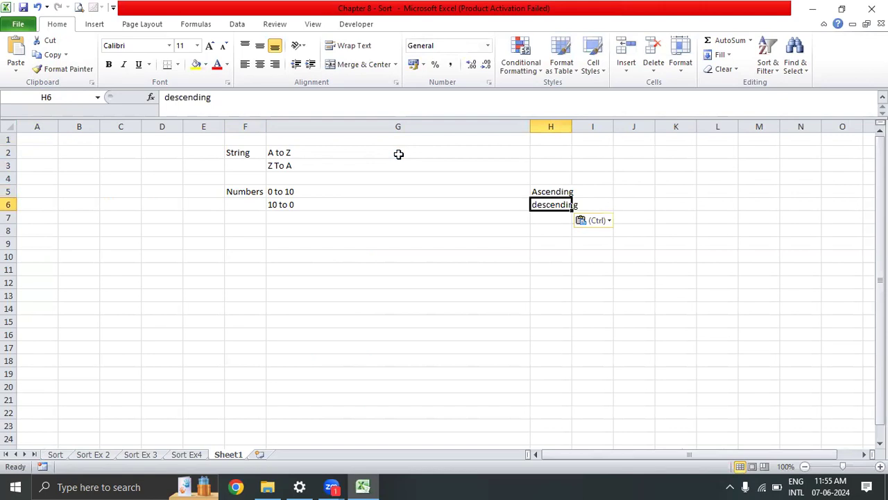
- Capitalize the word in H6 so it reads "Descending"
{"action": "key", "text": "F2"}
{"action": "key", "text": "BackSpace"}
{"action": "type", "text": "D"}
{"action": "key", "text": "Return"}
- Enter the label "Dates" in F8, below the number sort orders
{"action": "key", "text": "Up"}
{"action": "key", "text": "Left"}
{"action": "key", "text": "Left"}
{"action": "key", "text": "Left"}
{"action": "key", "text": "Right"}
{"action": "key", "text": "Down"}
{"action": "key", "text": "Down"}
{"action": "type", "text": "Dates"}
{"action": "key", "text": "Return"}
- Enter the date sort orders "Older to Newer" in G8 and "Newer to Older" in G9
{"action": "key", "text": "Up"}
{"action": "key", "text": "Right"}
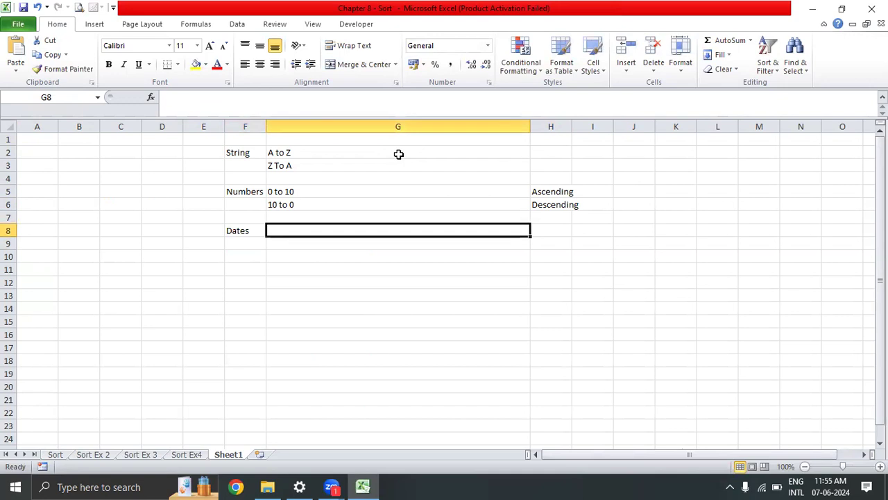
{"action": "type", "text": "Older"}
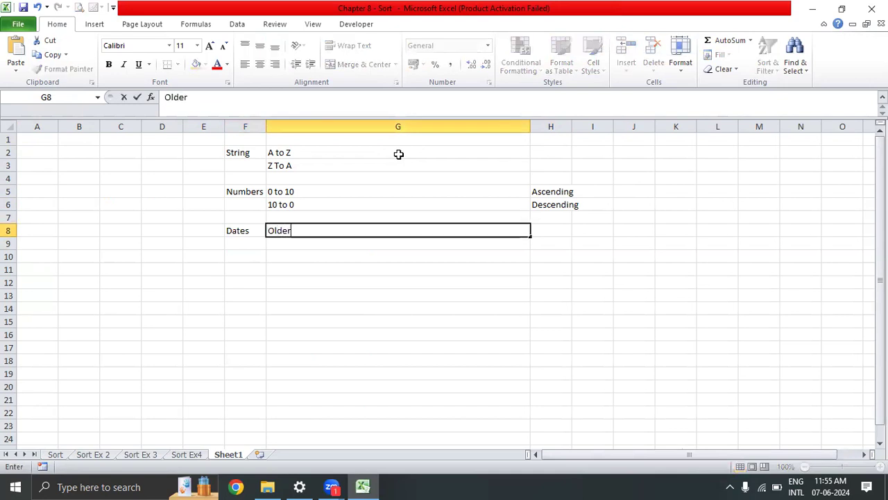
{"action": "type", "text": " to Newer"}
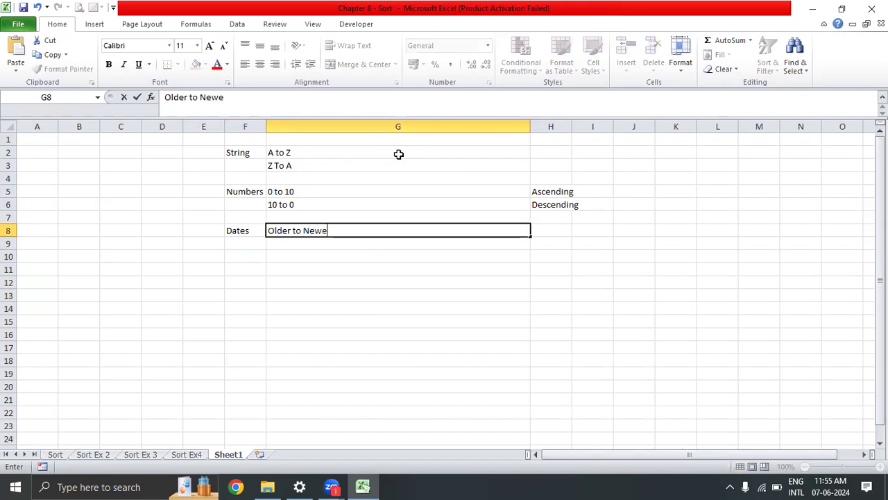
{"action": "key", "text": "Return"}
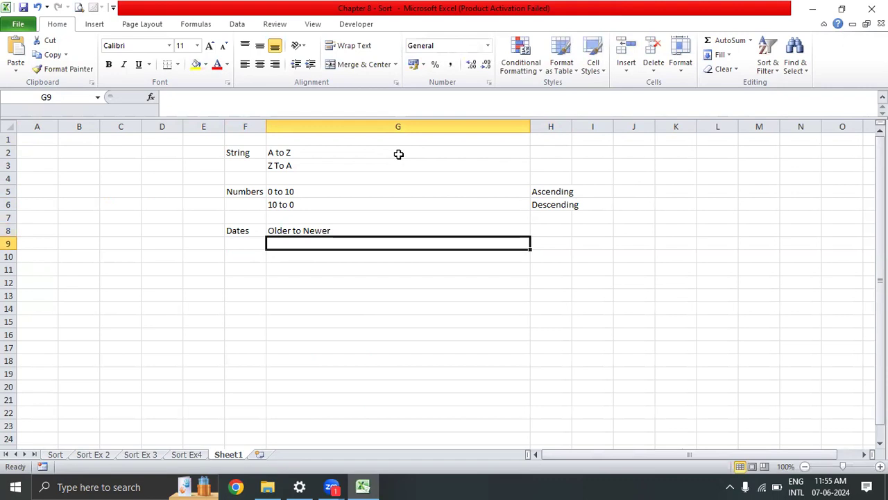
{"action": "type", "text": "Newer"}
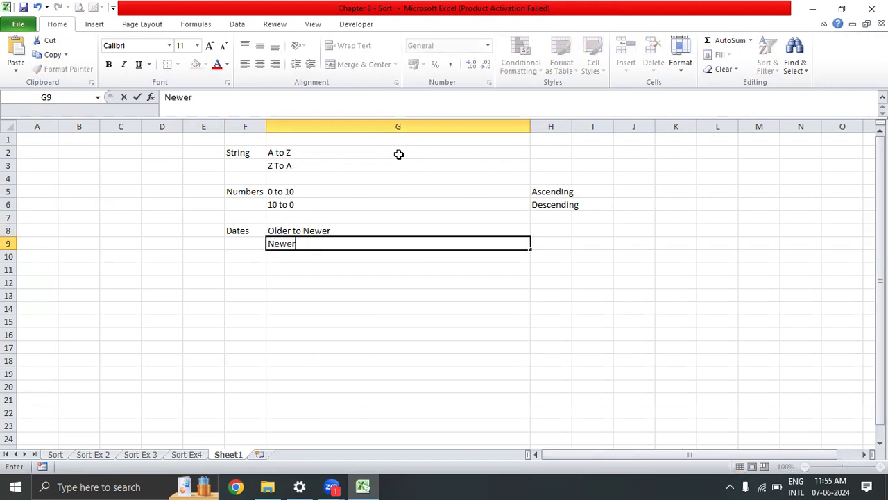
{"action": "type", "text": " to"}
{"action": "type", "text": "Older"}
{"action": "key", "text": "Return"}
- Review the listed sort orders for dates, numbers and strings, ending at the String label in F2
{"action": "key", "text": "Up"}
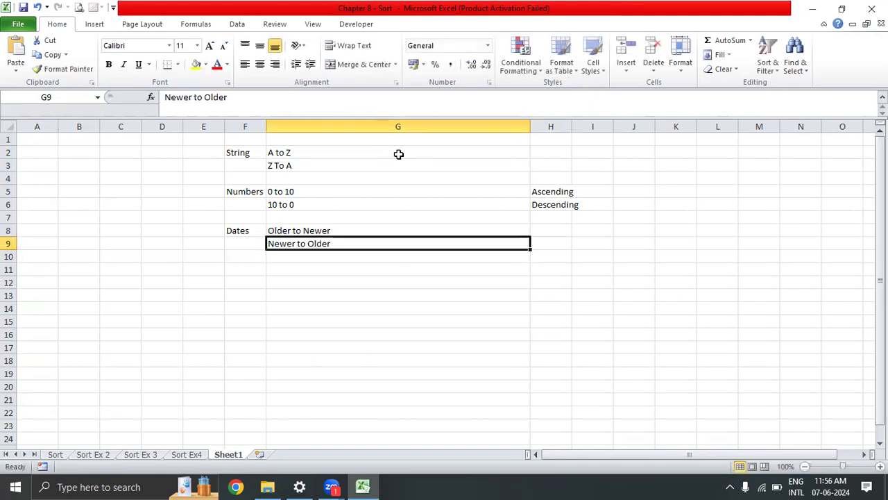
{"action": "key", "text": "Up"}
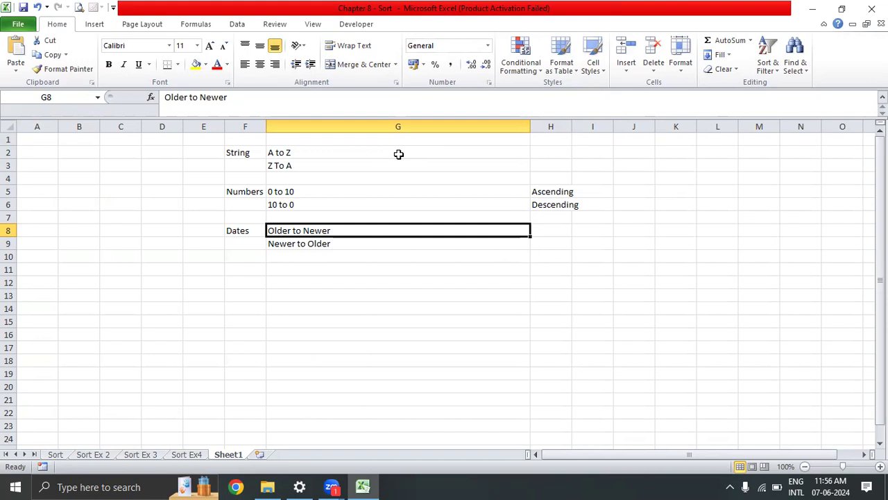
{"action": "key", "text": "Down"}
{"action": "key", "text": "Down"}
{"action": "key", "text": "Down"}
{"action": "key", "text": "Left"}
{"action": "key", "text": "Up"}
{"action": "key", "text": "Up"}
{"action": "key", "text": "Up"}
{"action": "key", "text": "Up"}
{"action": "key", "text": "Up"}
{"action": "key", "text": "Up"}
{"action": "key", "text": "Up"}
{"action": "key", "text": "Up"}
{"action": "key", "text": "Up"}
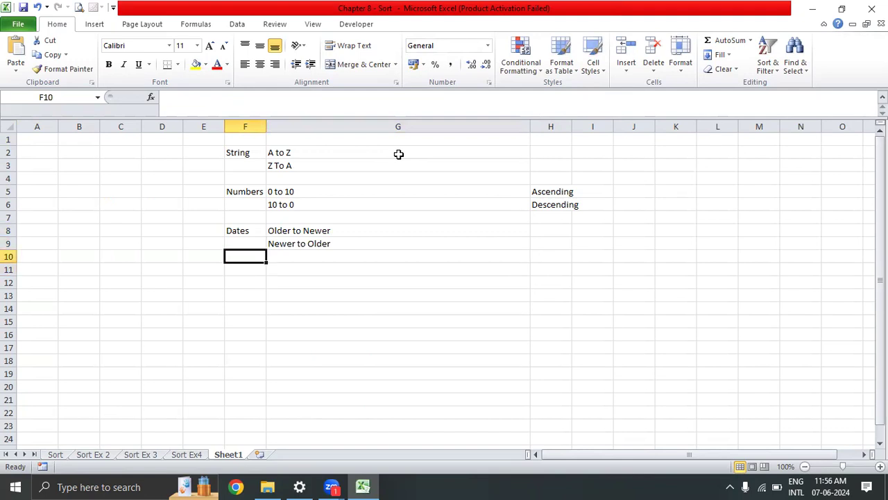
{"action": "key", "text": "Right"}
{"action": "key", "text": "shift+Down"}
{"action": "key", "text": "Left"}
{"action": "key", "text": "Right"}
{"action": "key", "text": "shift+Down"}
{"action": "key", "text": "Left"}
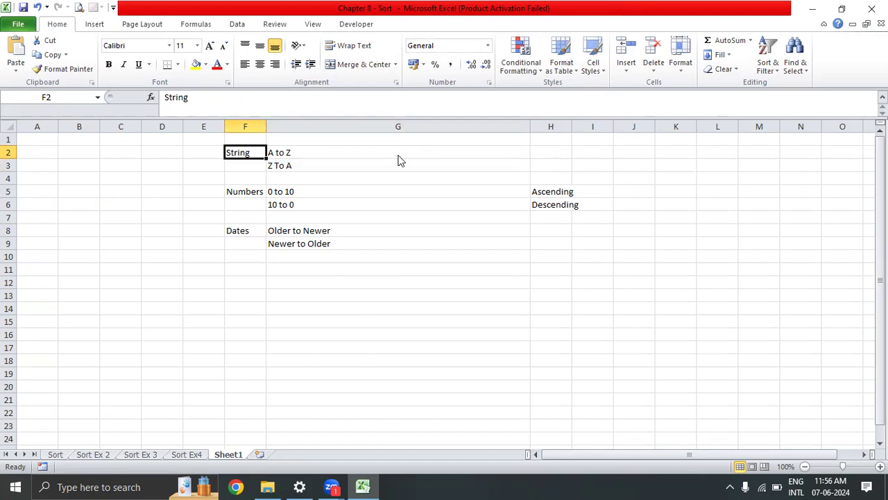
- Review the string, number and date sort orders listed in column G from "A to Z" down to "Newer to Older"
{"action": "key", "text": "Right"}
{"action": "key", "text": "Down"}
{"action": "key", "text": "Down"}
{"action": "key", "text": "Down"}
{"action": "key", "text": "Down"}
{"action": "key", "text": "Down"}
{"action": "key", "text": "Up"}
{"action": "key", "text": "Up"}
{"action": "key", "text": "Up"}
{"action": "key", "text": "Up"}
{"action": "key", "text": "Up"}
{"action": "key", "text": "Down"}
{"action": "key", "text": "Down"}
{"action": "key", "text": "Down"}
{"action": "key", "text": "Down"}
{"action": "key", "text": "Down"}
{"action": "key", "text": "Down"}
{"action": "key", "text": "Down"}
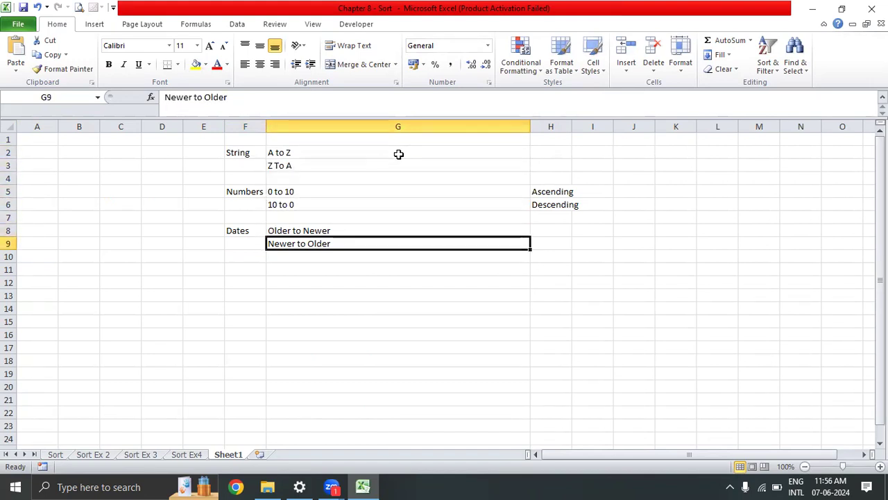
{"action": "key", "text": "Down"}
{"action": "key", "text": "Down"}
{"action": "key", "text": "Down"}
{"action": "key", "text": "Up"}
{"action": "key", "text": "Left"}
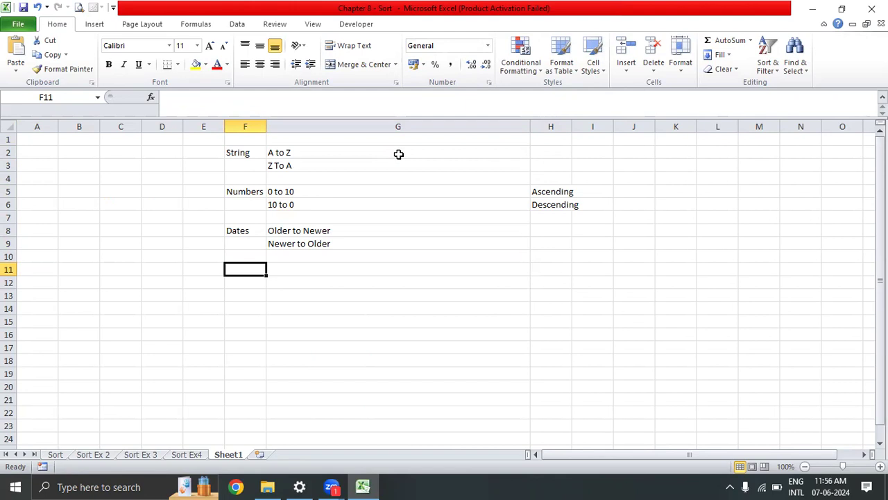
- Return to the Sort sheet and go over the product table's headings, selecting them in A3:D3
{"action": "left_click", "coordinate": [43, 467]}
{"action": "key", "text": "Escape"}
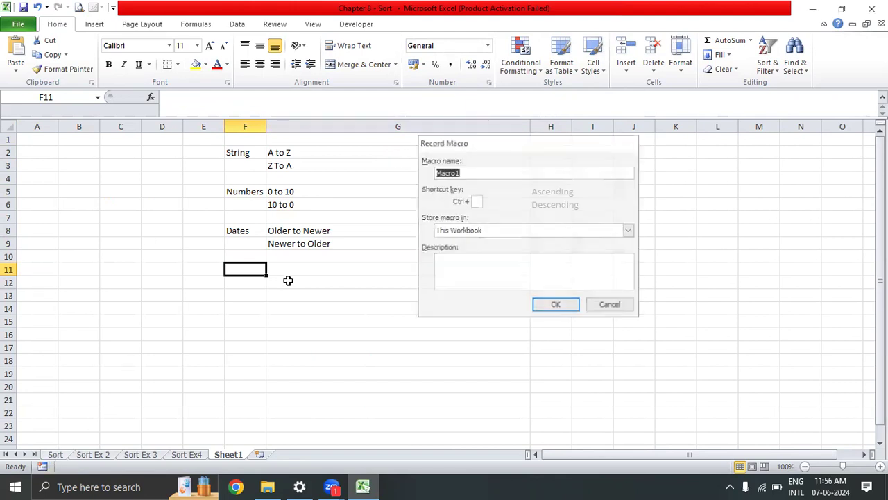
{"action": "left_click", "coordinate": [55, 454]}
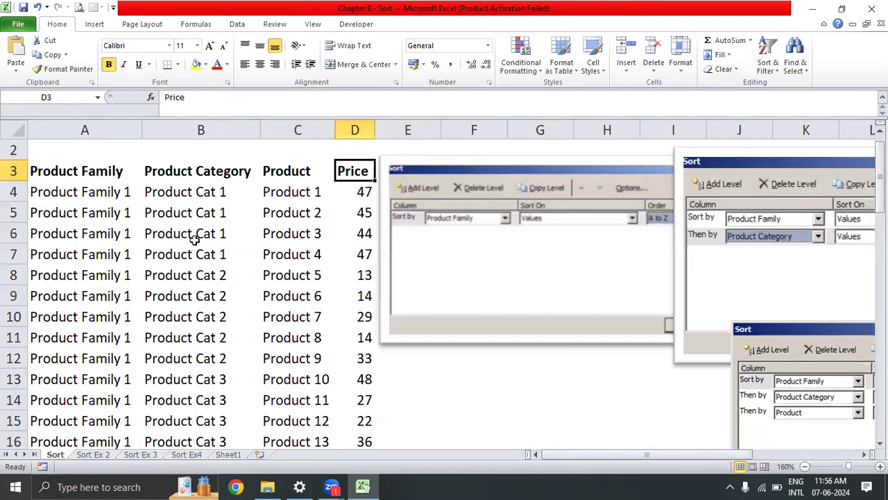
{"action": "left_click", "coordinate": [194, 238]}
{"action": "left_click", "coordinate": [189, 179]}
{"action": "left_click_drag", "start_coordinate": [48, 168], "coordinate": [317, 276]}
{"action": "left_click", "coordinate": [362, 174]}
{"action": "left_click_drag", "start_coordinate": [89, 175], "coordinate": [353, 180]}
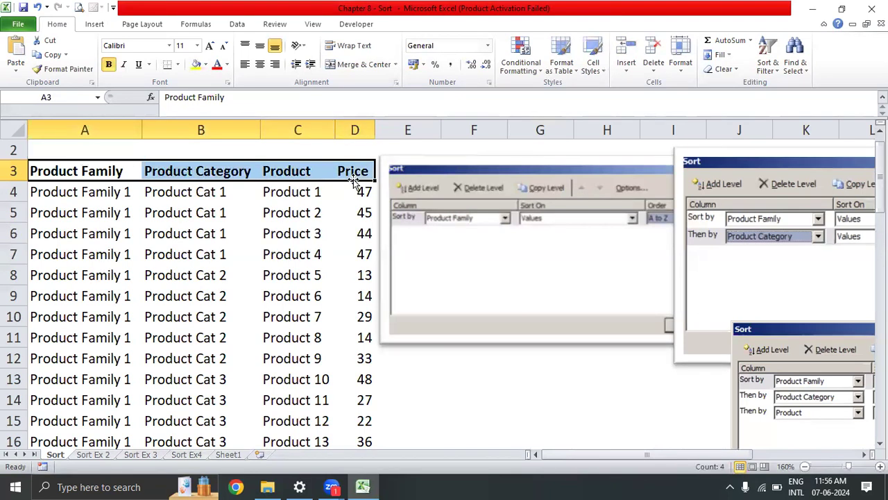
{"action": "key", "text": "alt+d"}
{"action": "key", "text": "s"}
{"action": "key", "text": "alt+d"}
{"action": "key", "text": "t"}
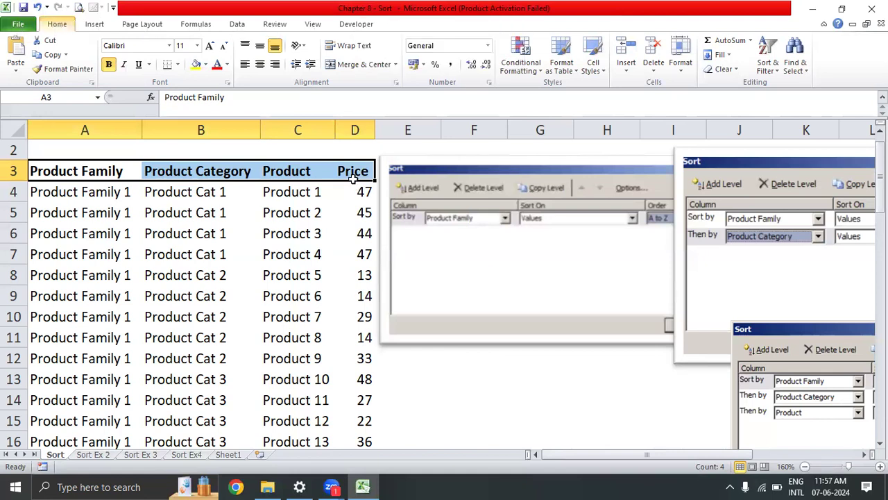
{"action": "key", "text": "Escape"}
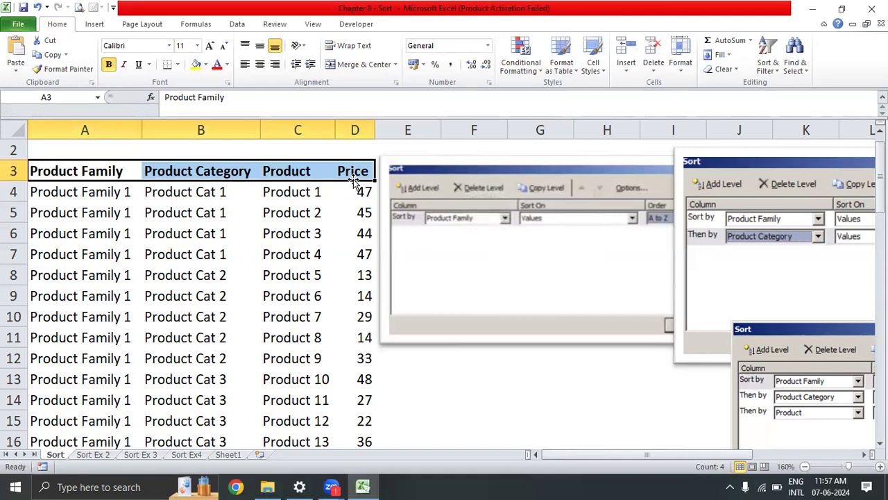
- Clear the headings in A3:D3 and try to sort with only the first data row A4:D4 selected
{"action": "key", "text": "Delete"}
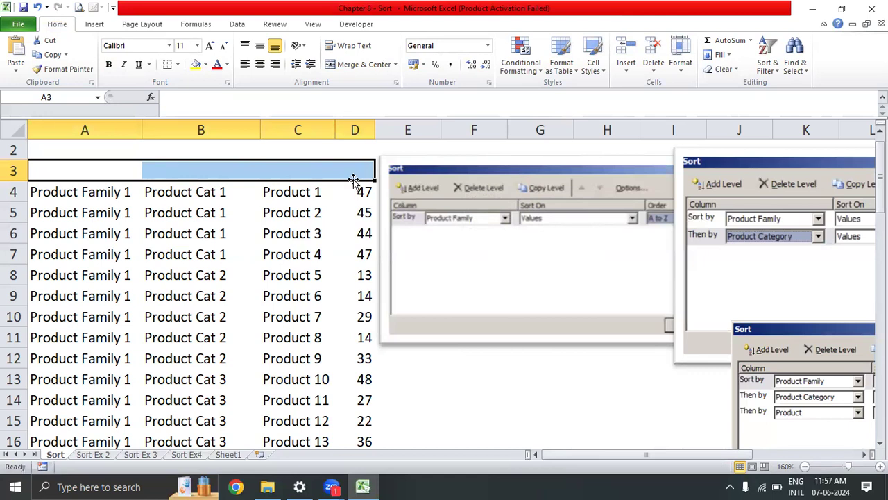
{"action": "left_click_drag", "start_coordinate": [93, 189], "coordinate": [364, 202]}
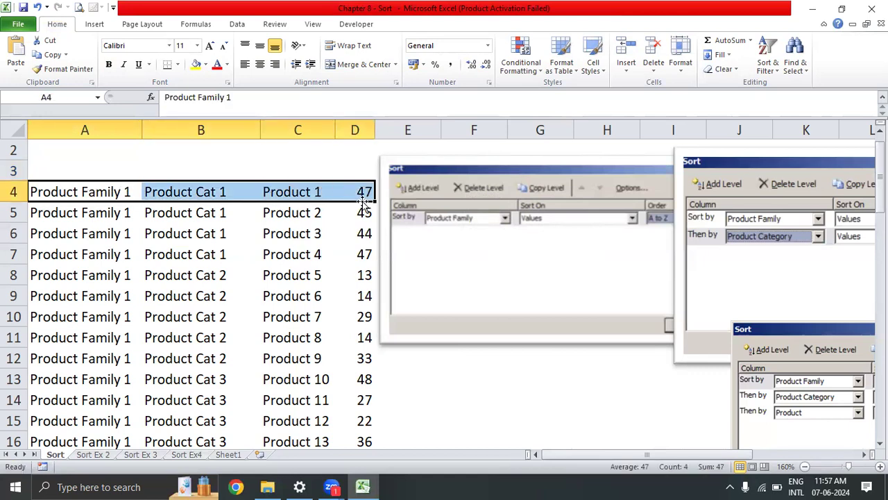
{"action": "key", "text": "alt+d"}
{"action": "key", "text": "s"}
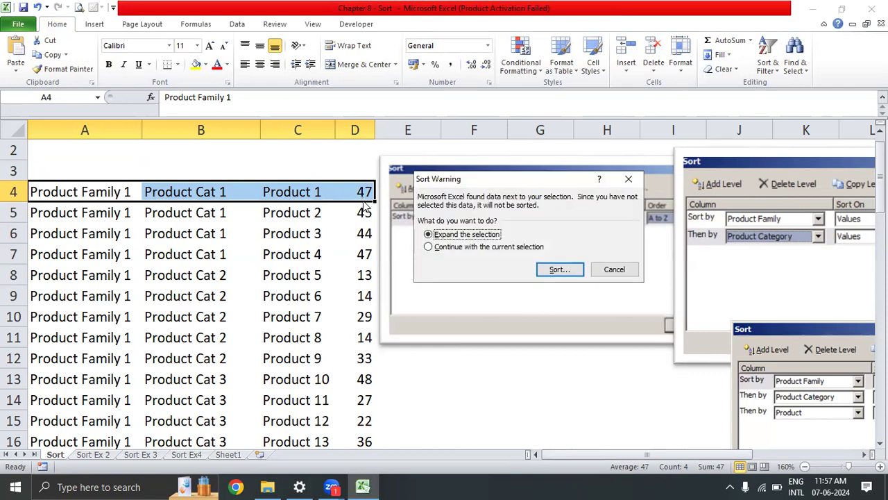
{"action": "key", "text": "Escape"}
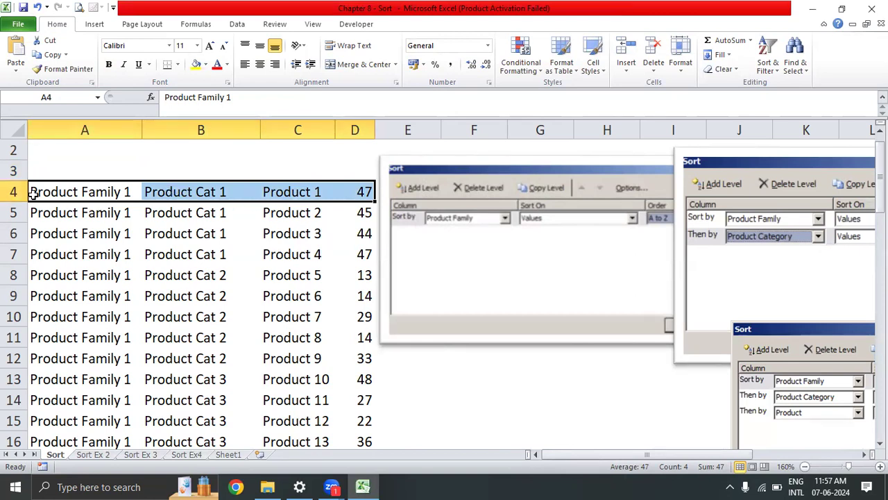
- Turn on filters for the first data row A4:D4 and view the sort options of its text and number columns
{"action": "key", "text": "alt"}
{"action": "key", "text": "alt"}
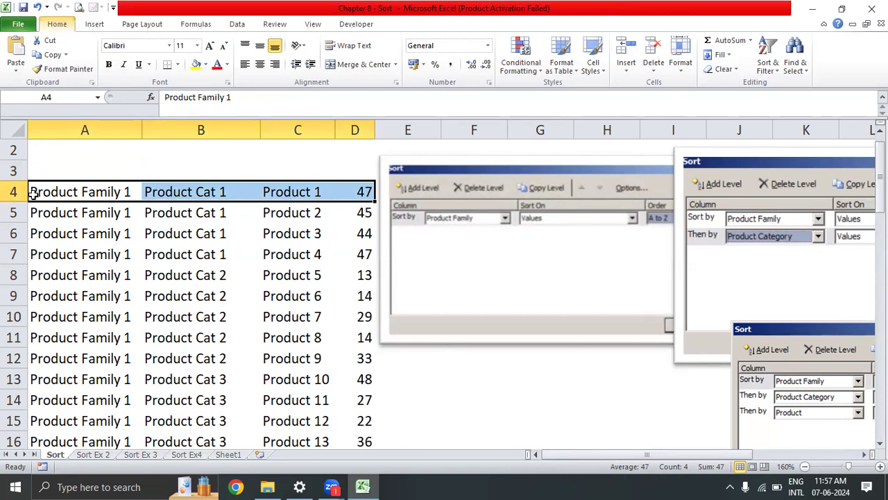
{"action": "key", "text": "alt+a"}
{"action": "key", "text": "t"}
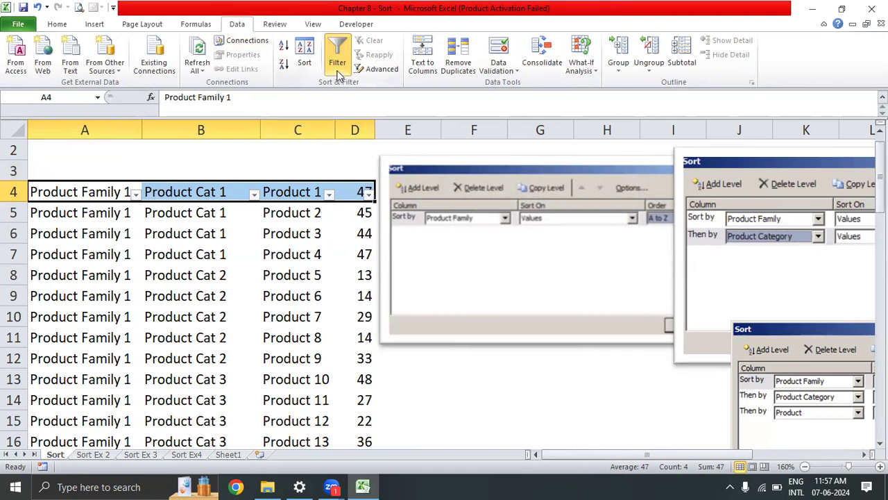
{"action": "left_click_drag", "start_coordinate": [117, 194], "coordinate": [357, 191]}
{"action": "left_click", "coordinate": [136, 195]}
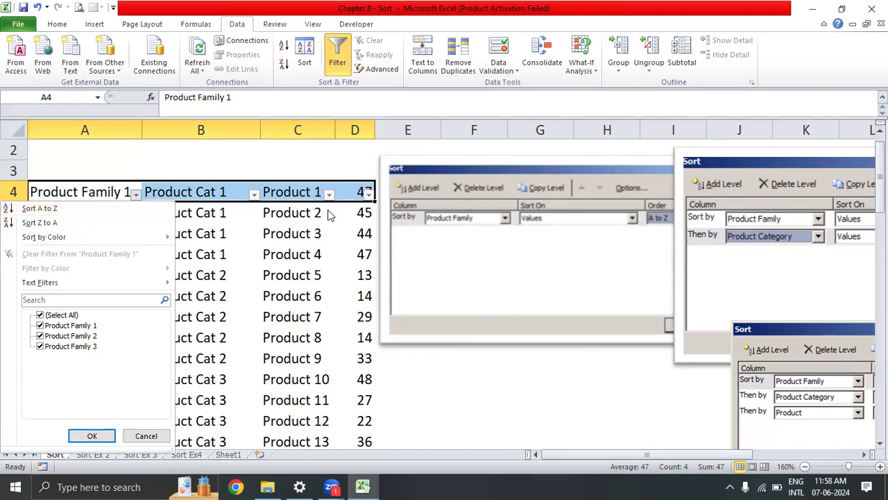
{"action": "left_click", "coordinate": [368, 195]}
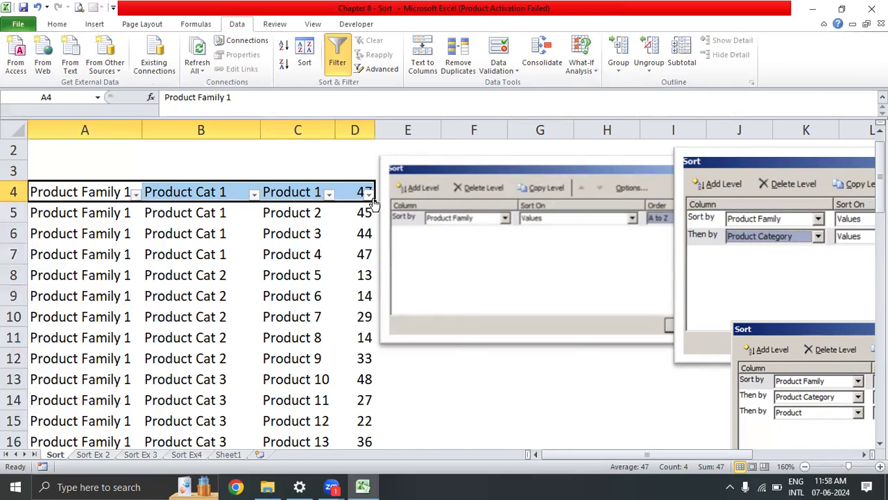
{"action": "left_click", "coordinate": [369, 195]}
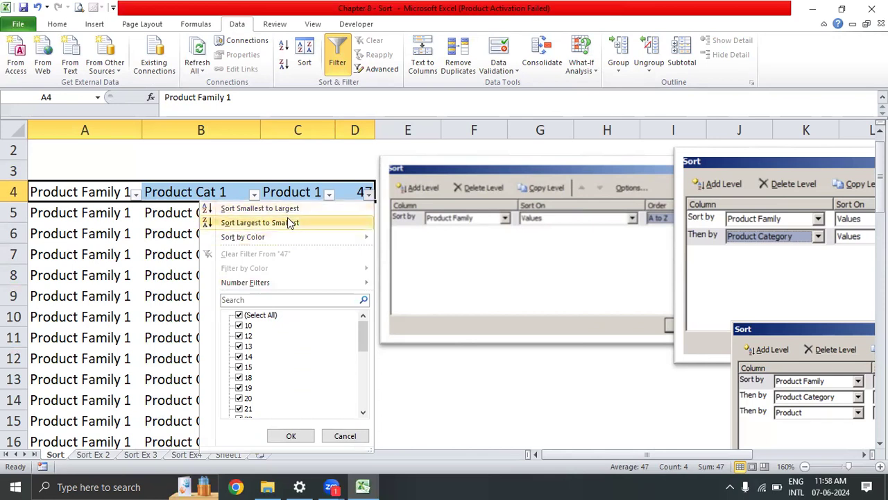
{"action": "key", "text": "Escape"}
- Undo the row 4 filter and the heading deletion, and turn on filters for the headings in A3:D3
{"action": "key", "text": "ctrl+z"}
{"action": "key", "text": "ctrl+z"}
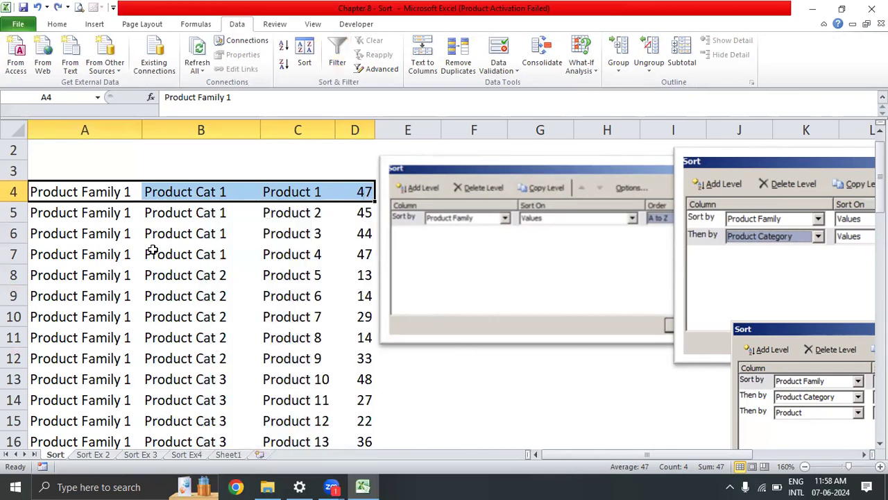
{"action": "key", "text": "ctrl+shift+l"}
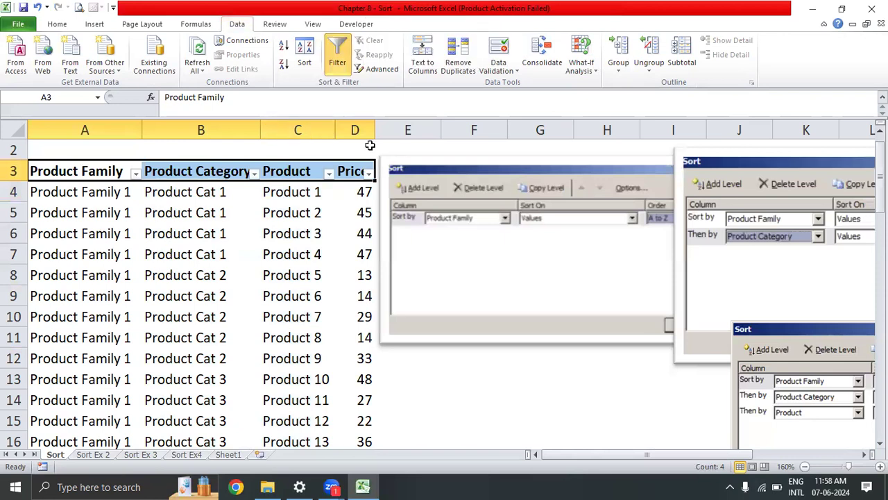
{"action": "left_click", "coordinate": [368, 175]}
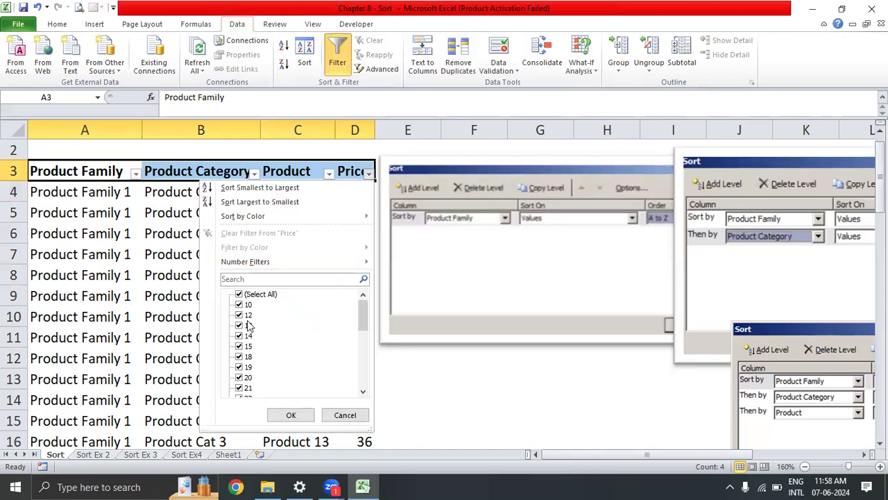
{"action": "key", "text": "Escape"}
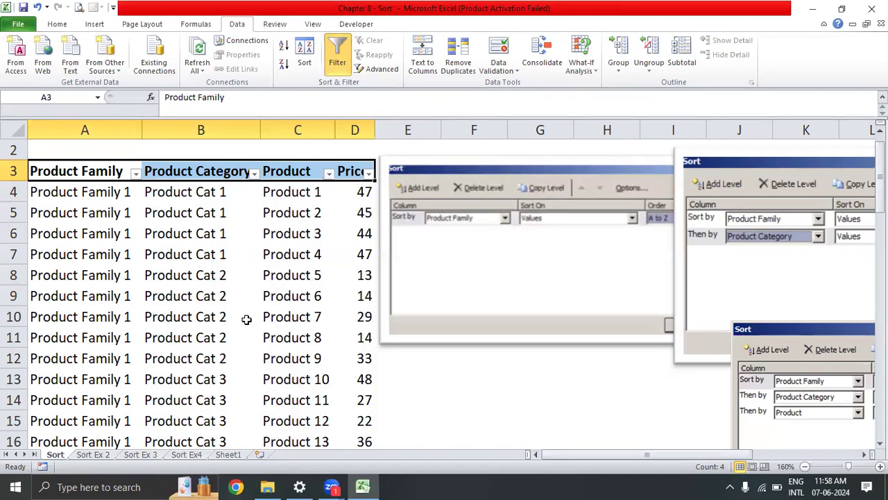
- Select the product table from its headings to its last row to examine its extent, and return to cell A1
{"action": "key", "text": "ctrl+shift+Down"}
{"action": "key", "text": "Up"}
{"action": "key", "text": "Down"}
{"action": "key", "text": "Down"}
{"action": "key", "text": "Up"}
{"action": "key", "text": "ctrl+a"}
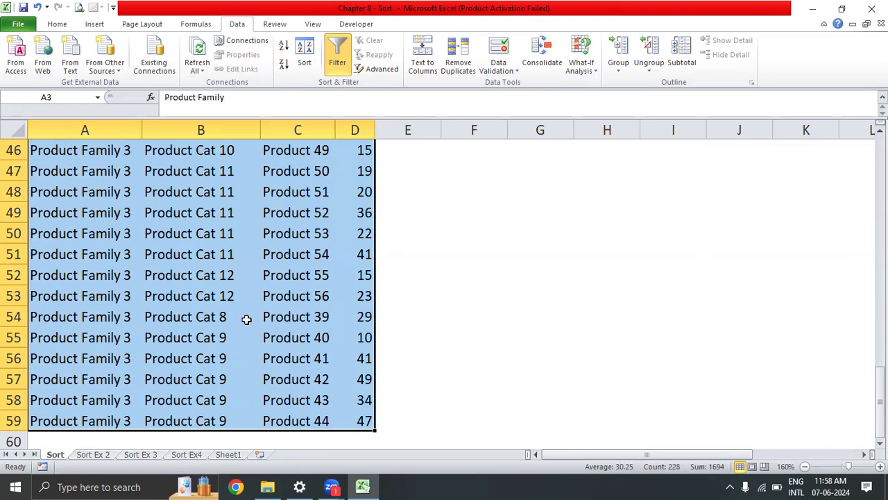
{"action": "key", "text": "ctrl+Home"}
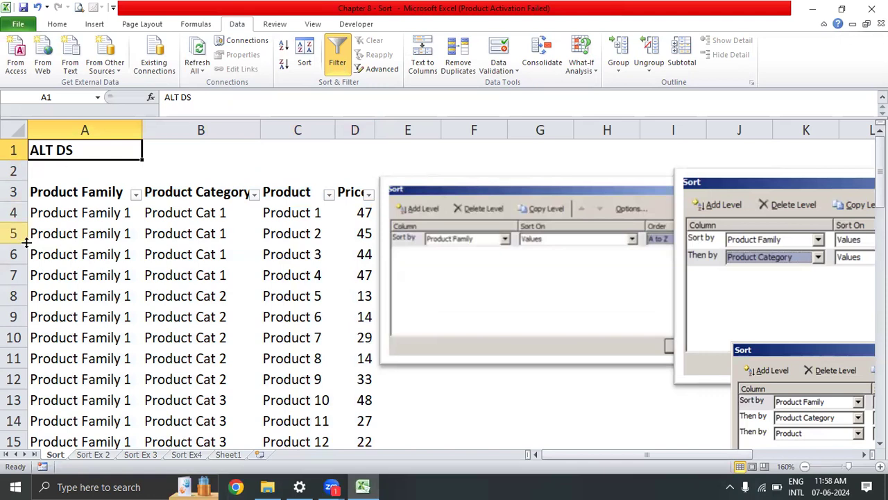
- Select the product table A3:D59 starting from the Product Family heading and call up the Sort command
{"action": "left_click", "coordinate": [91, 194]}
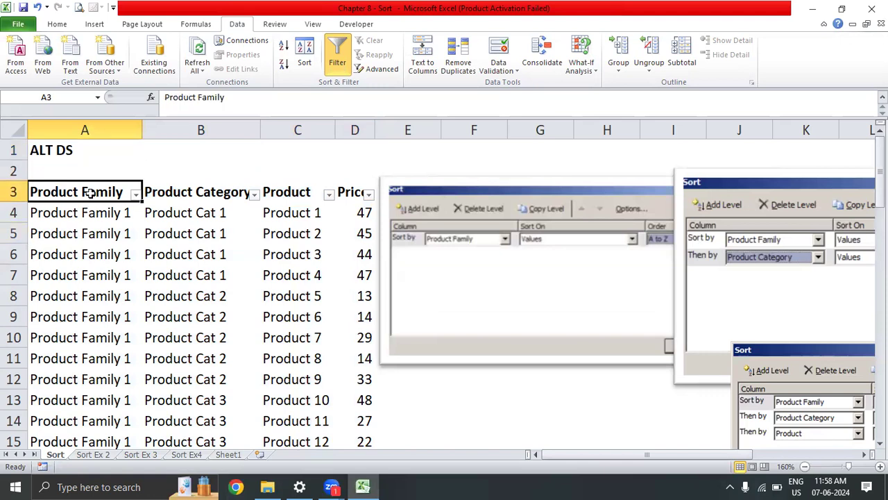
{"action": "key", "text": "ctrl+shift+End"}
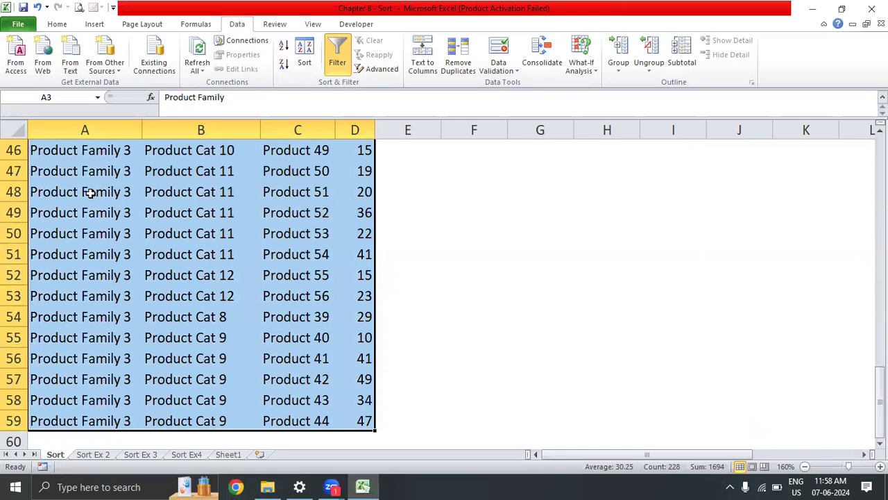
{"action": "key", "text": "alt+d"}
{"action": "key", "text": "s"}
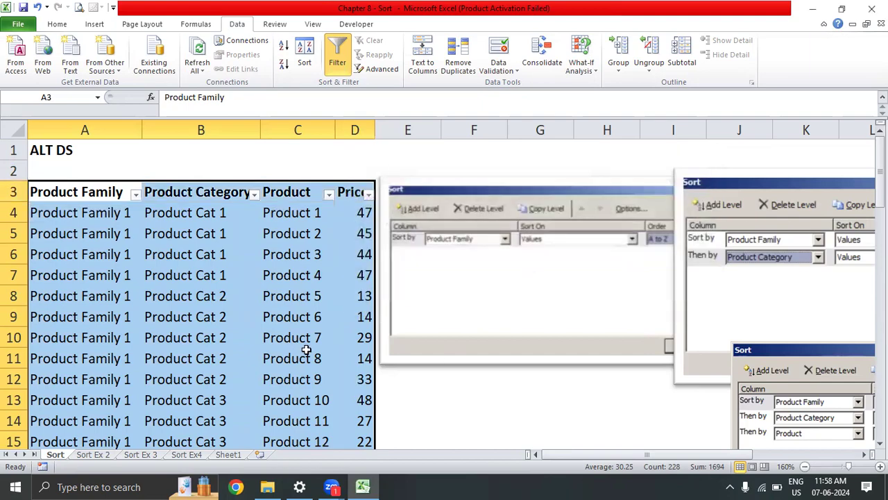
- Switch to File Explorer and open the Global Superstore workbook from the inner Data Sources folder under Tableau Notes
{"action": "left_click", "coordinate": [267, 486]}
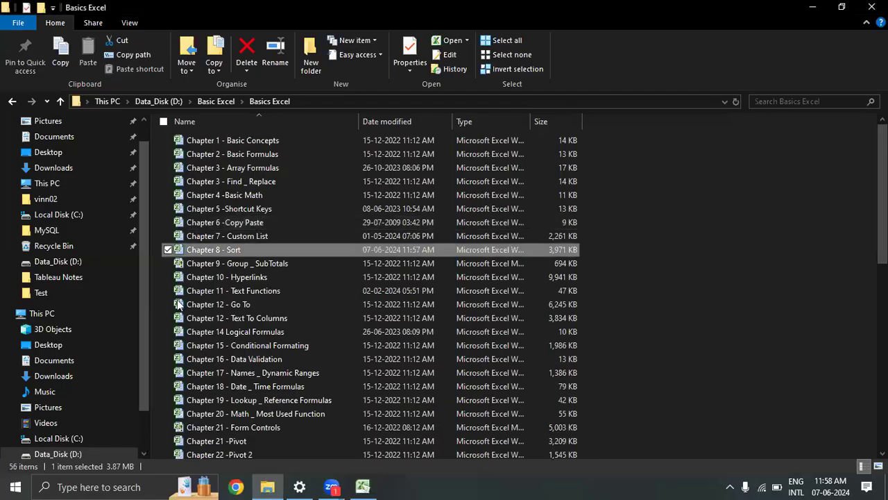
{"action": "scroll", "coordinate": [100, 391], "scroll_direction": "down", "scroll_amount": 1}
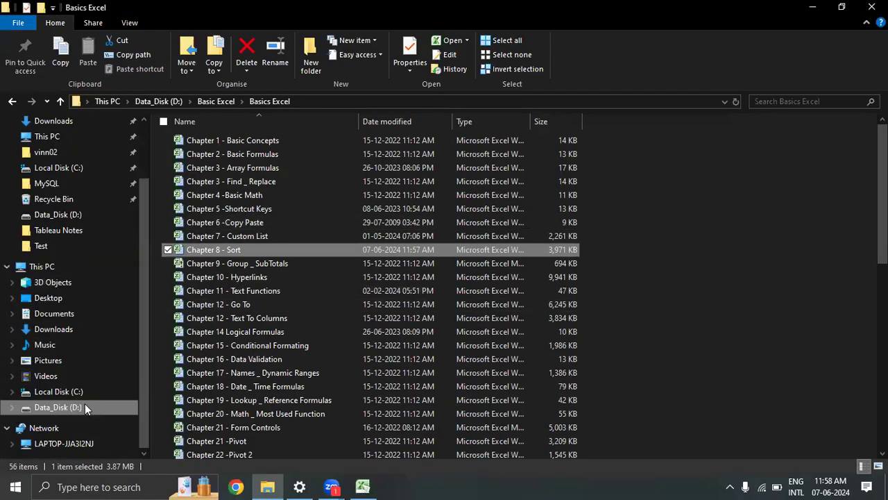
{"action": "left_click", "coordinate": [98, 233]}
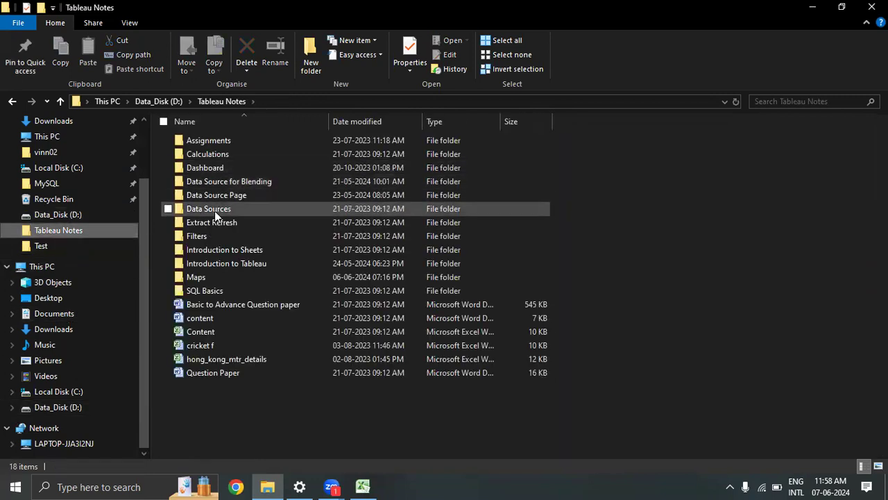
{"action": "double_click", "coordinate": [216, 209]}
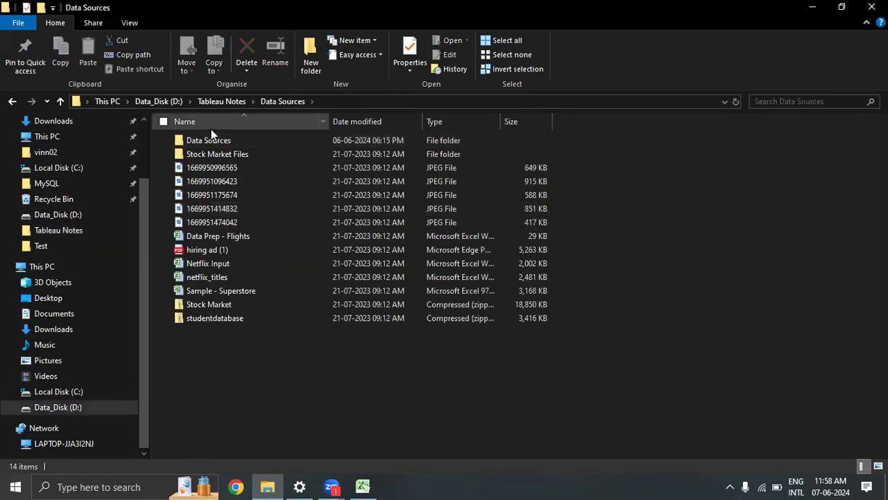
{"action": "double_click", "coordinate": [215, 141]}
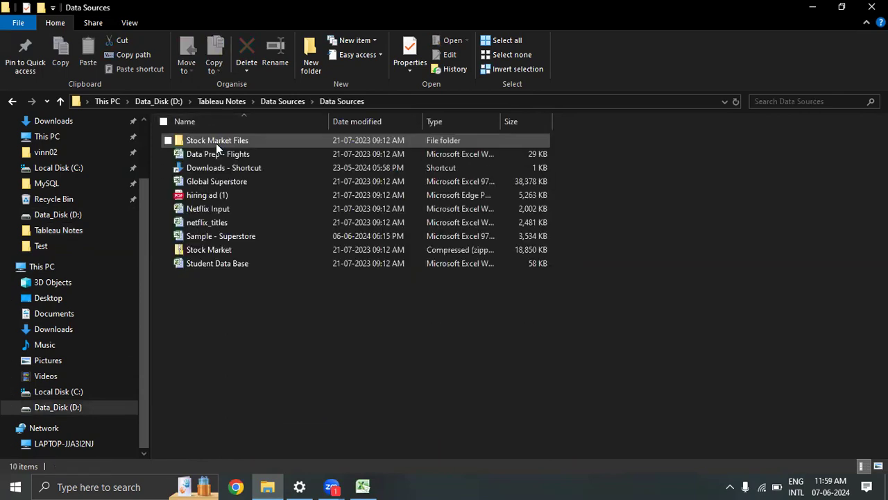
{"action": "left_click", "coordinate": [214, 181]}
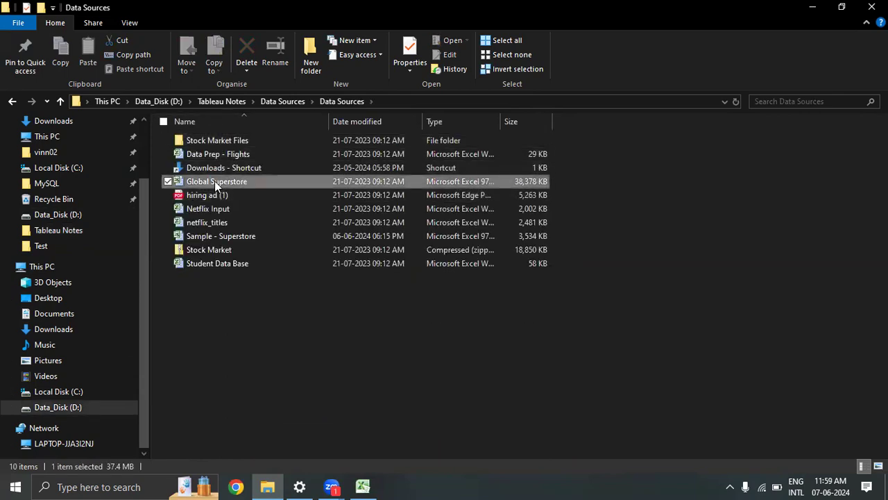
{"action": "double_click", "coordinate": [215, 180]}
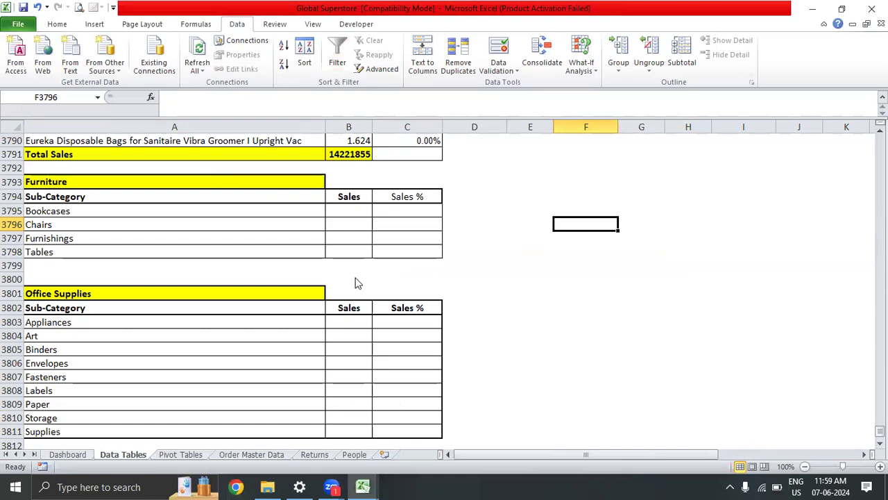
- Show the Order Master Data sheet and go to the Row ID heading in A1
{"action": "left_click", "coordinate": [235, 455]}
{"action": "left_click", "coordinate": [252, 268]}
{"action": "key", "text": "ctrl+Up"}
{"action": "key", "text": "ctrl+Left"}
{"action": "key", "text": "ctrl+Up"}
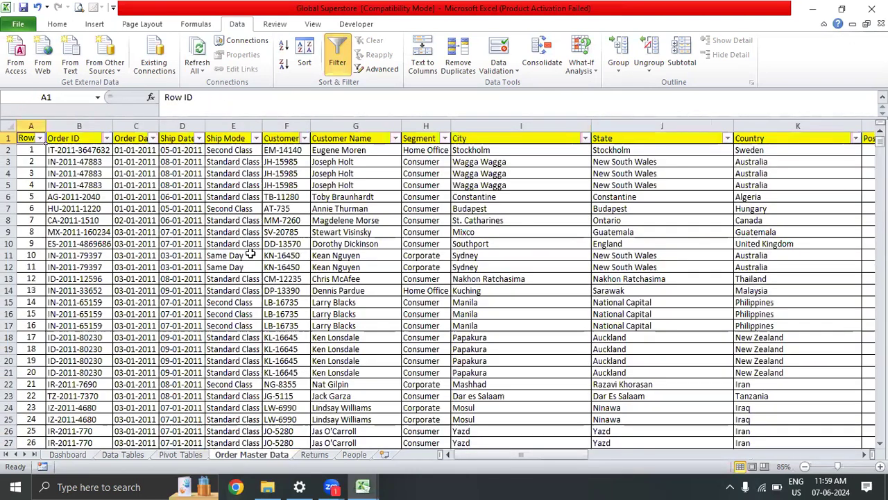
- Examine the extent of the order data by going through the Row ID column down to its last record
{"action": "key", "text": "Down"}
{"action": "key", "text": "ctrl+shift+Down"}
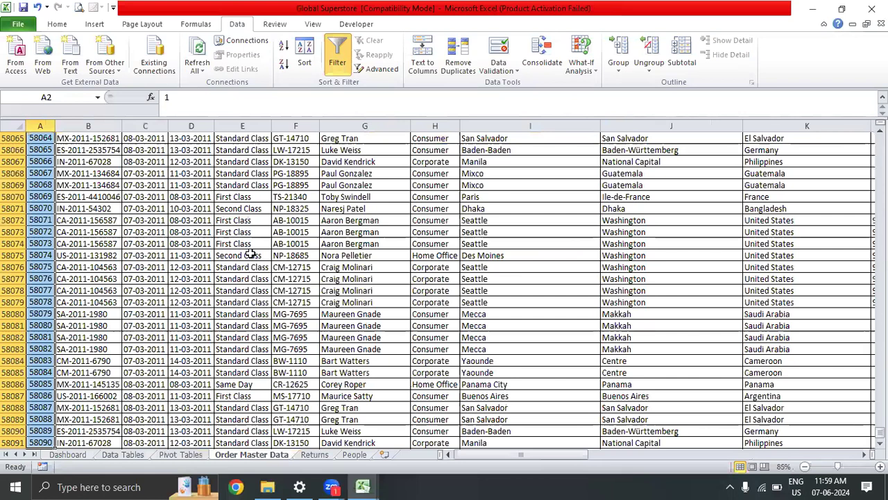
{"action": "key", "text": "ctrl+shift+Up"}
{"action": "key", "text": "Down"}
{"action": "key", "text": "Down"}
{"action": "key", "text": "Down"}
{"action": "key", "text": "Down"}
{"action": "key", "text": "Down"}
{"action": "key", "text": "Down"}
{"action": "key", "text": "Down"}
{"action": "key", "text": "Down"}
{"action": "key", "text": "Down"}
{"action": "key", "text": "Down"}
{"action": "key", "text": "Down"}
{"action": "key", "text": "Down"}
{"action": "key", "text": "Down"}
{"action": "key", "text": "ctrl+Down"}
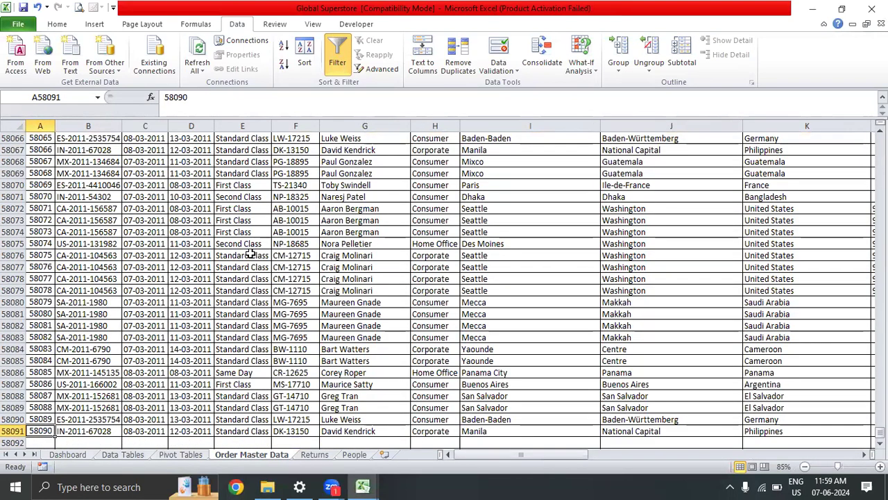
- Return to the Row ID heading in A1 and turn off the filter on the heading row
{"action": "key", "text": "ctrl+Up"}
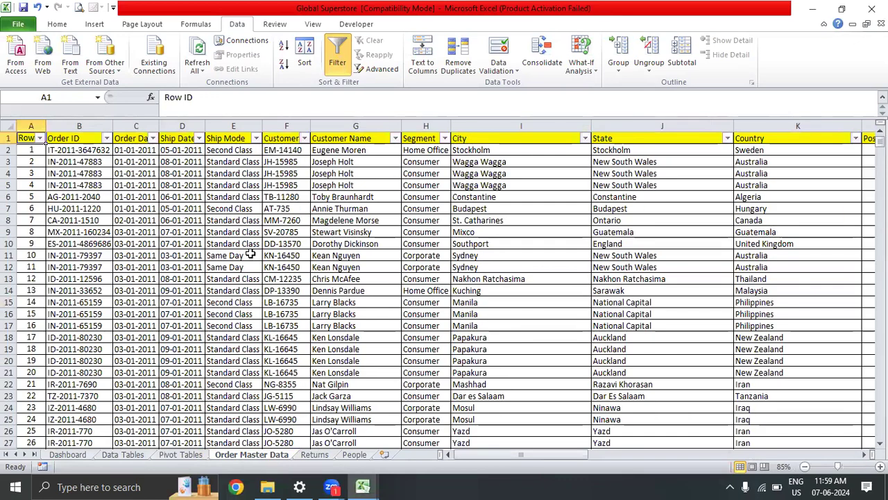
{"action": "key", "text": "alt+a"}
{"action": "key", "text": "t"}
- Examine the column headings from Row ID across to Order Priority in X1 and the blank columns beyond it
{"action": "key", "text": "Right"}
{"action": "key", "text": "Right"}
{"action": "key", "text": "Right"}
{"action": "key", "text": "Right"}
{"action": "key", "text": "Right"}
{"action": "key", "text": "Right"}
{"action": "key", "text": "Right"}
{"action": "key", "text": "Right"}
{"action": "key", "text": "Right"}
{"action": "key", "text": "ctrl+Left"}
{"action": "key", "text": "ctrl+Right"}
{"action": "key", "text": "ctrl+Down"}
{"action": "key", "text": "ctrl+Up"}
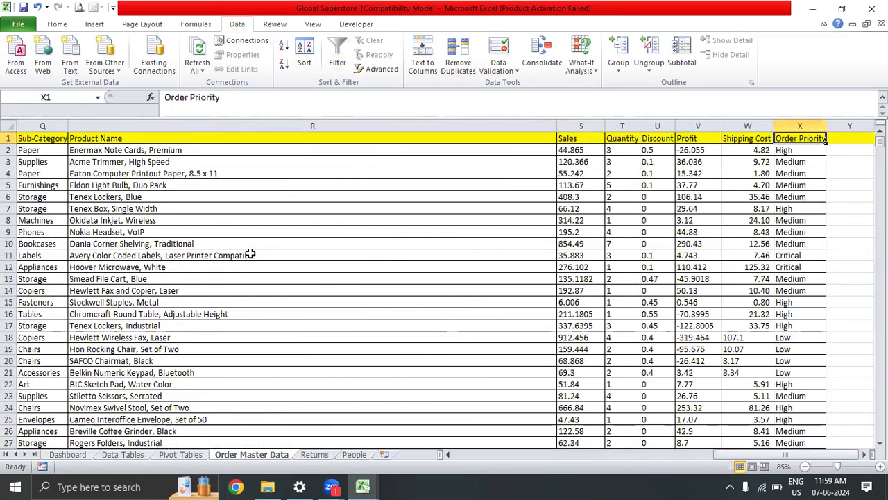
{"action": "key", "text": "Right"}
{"action": "key", "text": "Right"}
{"action": "key", "text": "Right"}
{"action": "key", "text": "Left"}
{"action": "key", "text": "Left"}
{"action": "key", "text": "Left"}
- Select the whole order table from the Row ID heading to its last cell, and go back to A1
{"action": "key", "text": "ctrl+Left"}
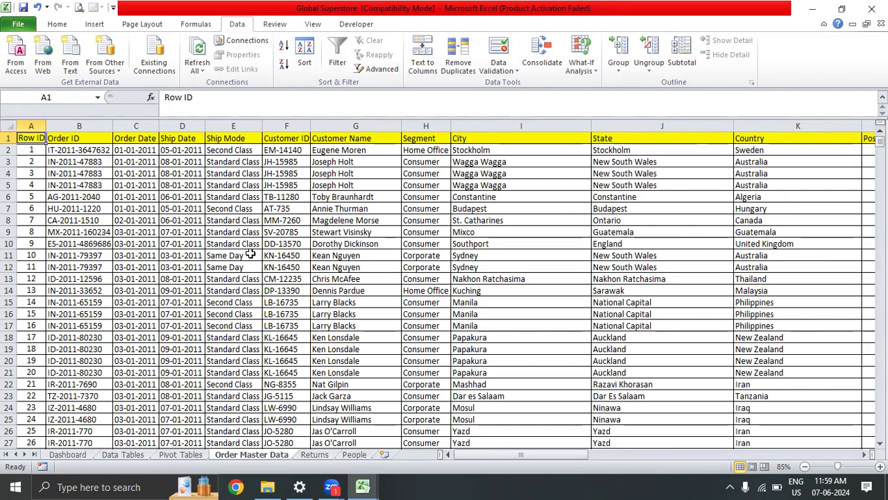
{"action": "key", "text": "ctrl+shift+End"}
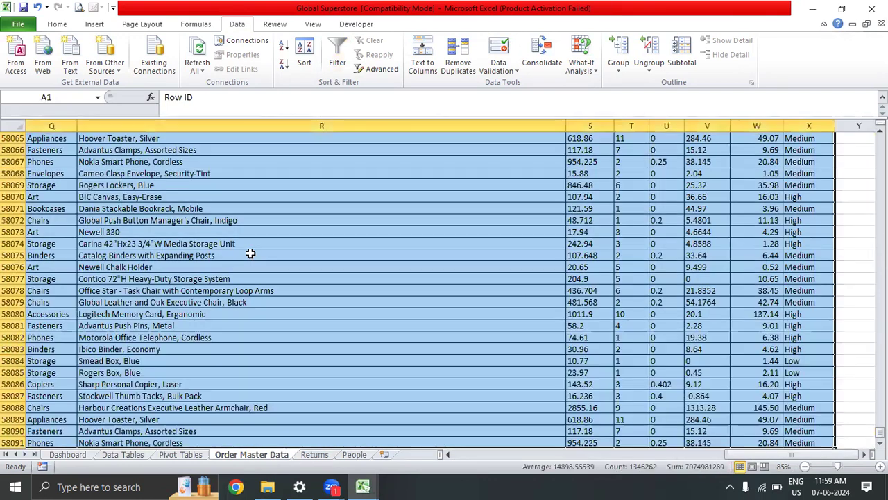
{"action": "key", "text": "ctrl+Home"}
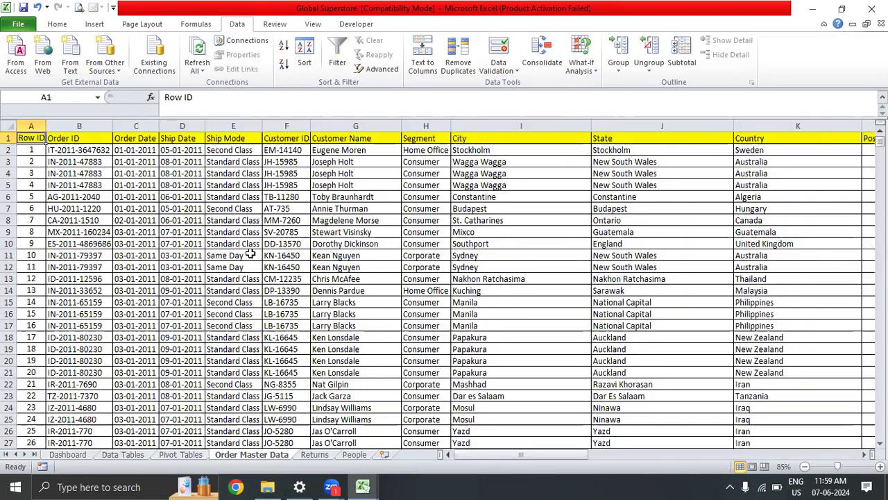
- Examine the Order Date column by going down through its records, and return to the beginning of the data
{"action": "key", "text": "Down"}
{"action": "key", "text": "Right"}
{"action": "key", "text": "Right"}
{"action": "key", "text": "Right"}
{"action": "key", "text": "Right"}
{"action": "key", "text": "Left"}
{"action": "key", "text": "Left"}
{"action": "key", "text": "Up"}
{"action": "key", "text": "Down"}
{"action": "key", "text": "Down"}
{"action": "key", "text": "Down"}
{"action": "key", "text": "Down"}
{"action": "key", "text": "Down"}
{"action": "key", "text": "Down"}
{"action": "key", "text": "Down"}
{"action": "key", "text": "Down"}
{"action": "key", "text": "Down"}
{"action": "key", "text": "Down"}
{"action": "key", "text": "Down"}
{"action": "key", "text": "Down"}
{"action": "key", "text": "Down"}
{"action": "key", "text": "Down"}
{"action": "key", "text": "Down"}
{"action": "key", "text": "Down"}
{"action": "key", "text": "Down"}
{"action": "key", "text": "Down"}
{"action": "key", "text": "Down"}
{"action": "key", "text": "Down"}
{"action": "key", "text": "Down"}
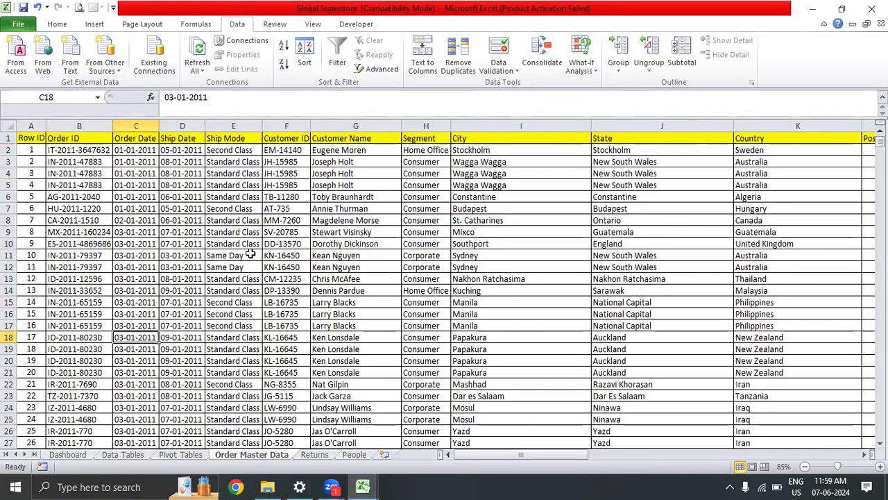
{"action": "key", "text": "Down"}
{"action": "key", "text": "Down"}
{"action": "key", "text": "Down"}
{"action": "key", "text": "Down"}
{"action": "key", "text": "Down"}
{"action": "key", "text": "Down"}
{"action": "key", "text": "Down"}
{"action": "key", "text": "Down"}
{"action": "key", "text": "Down"}
{"action": "key", "text": "Down"}
{"action": "key", "text": "Down"}
{"action": "key", "text": "Down"}
{"action": "key", "text": "Down"}
{"action": "key", "text": "Down"}
{"action": "key", "text": "Down"}
{"action": "key", "text": "Down"}
{"action": "key", "text": "Down"}
{"action": "key", "text": "Down"}
{"action": "key", "text": "Down"}
{"action": "key", "text": "Down"}
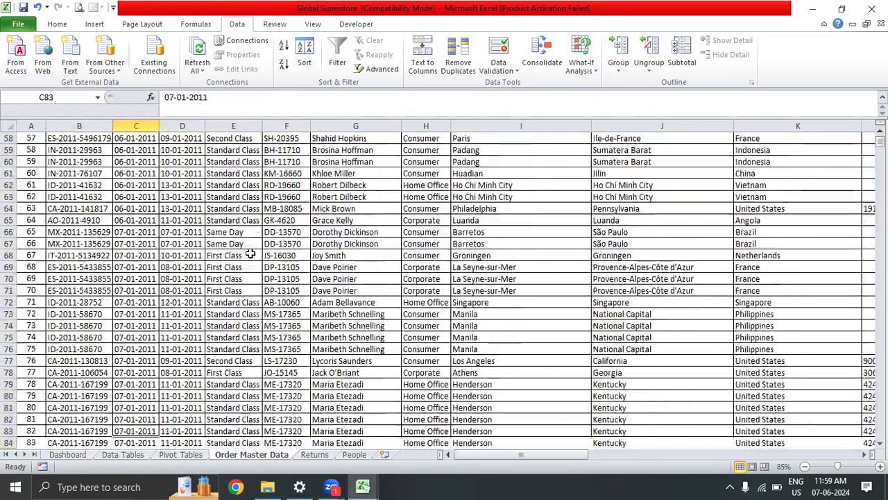
{"action": "key", "text": "Down"}
{"action": "key", "text": "Down"}
{"action": "key", "text": "Down"}
{"action": "key", "text": "Down"}
{"action": "key", "text": "Down"}
{"action": "key", "text": "Down"}
{"action": "key", "text": "Down"}
{"action": "key", "text": "Down"}
{"action": "key", "text": "Down"}
{"action": "key", "text": "Down"}
{"action": "key", "text": "Down"}
{"action": "key", "text": "Down"}
{"action": "key", "text": "Down"}
{"action": "key", "text": "Down"}
{"action": "key", "text": "Down"}
{"action": "key", "text": "Down"}
{"action": "key", "text": "Down"}
{"action": "key", "text": "Down"}
{"action": "key", "text": "Down"}
{"action": "key", "text": "Down"}
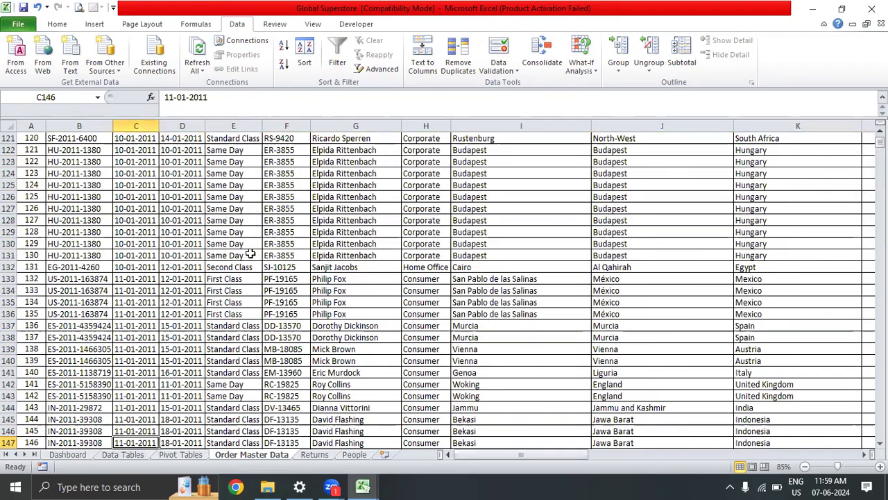
{"action": "key", "text": "ctrl+Up"}
{"action": "key", "text": "ctrl+Home"}
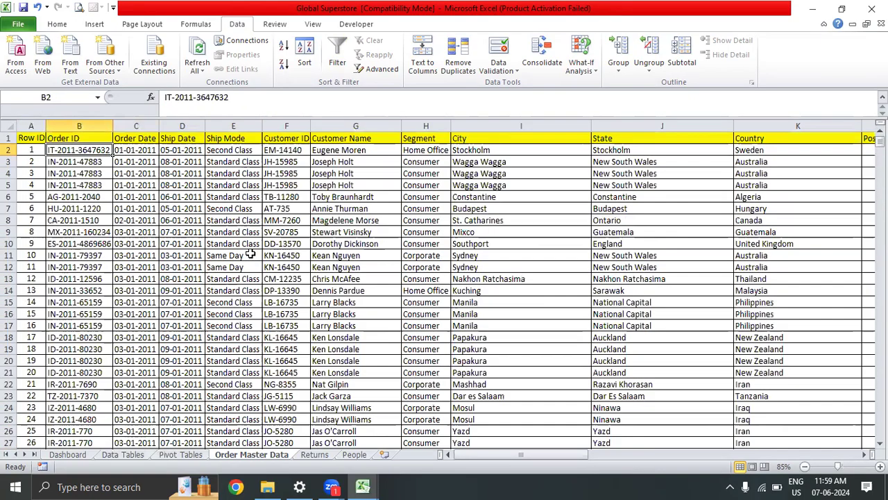
- Go to the Segment heading in H1 and turn on the filter for the heading row
{"action": "key", "text": "Left"}
{"action": "key", "text": "Up"}
{"action": "key", "text": "Right"}
{"action": "key", "text": "Right"}
{"action": "key", "text": "Right"}
{"action": "key", "text": "Right"}
{"action": "key", "text": "Right"}
{"action": "key", "text": "Right"}
{"action": "key", "text": "Right"}
{"action": "key", "text": "Right"}
{"action": "key", "text": "Left"}
{"action": "key", "text": "Down"}
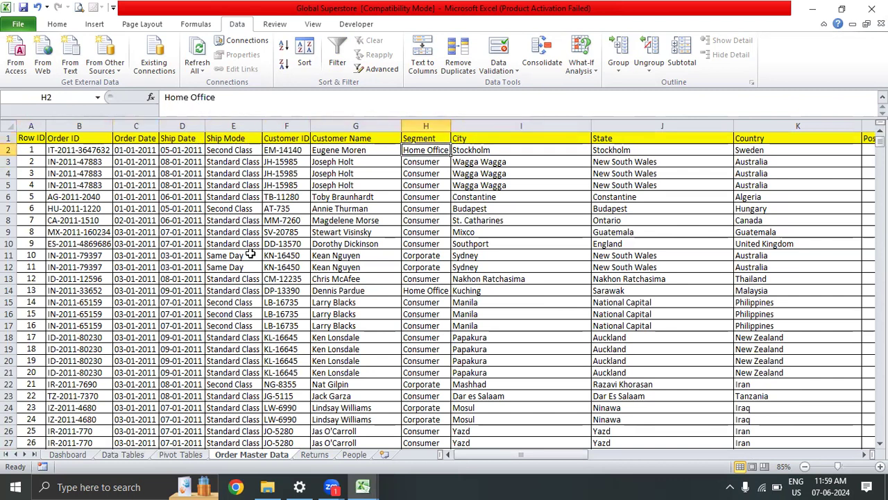
{"action": "key", "text": "shift+Down"}
{"action": "key", "text": "Up"}
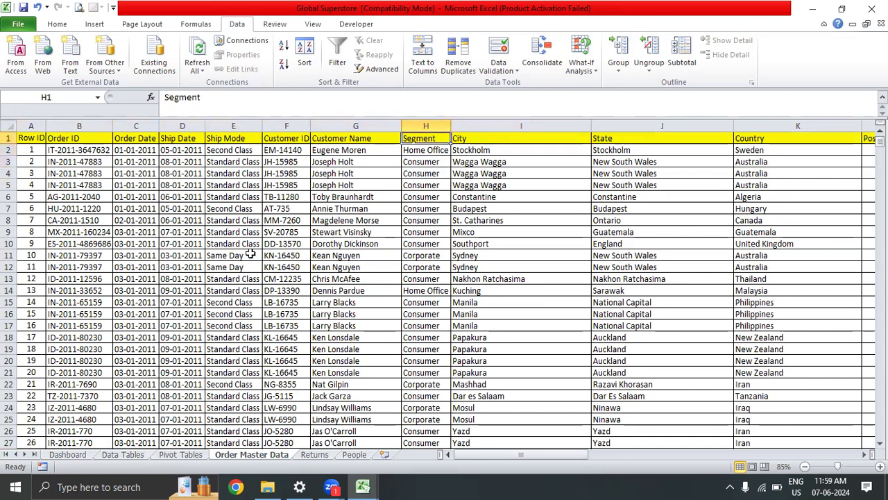
{"action": "key", "text": "alt+d"}
{"action": "key", "text": "f"}
{"action": "key", "text": "f"}
- Examine the sort options and the segment values offered in the Segment column's filter list, closing it without applying anything
{"action": "key", "text": "alt+Down"}
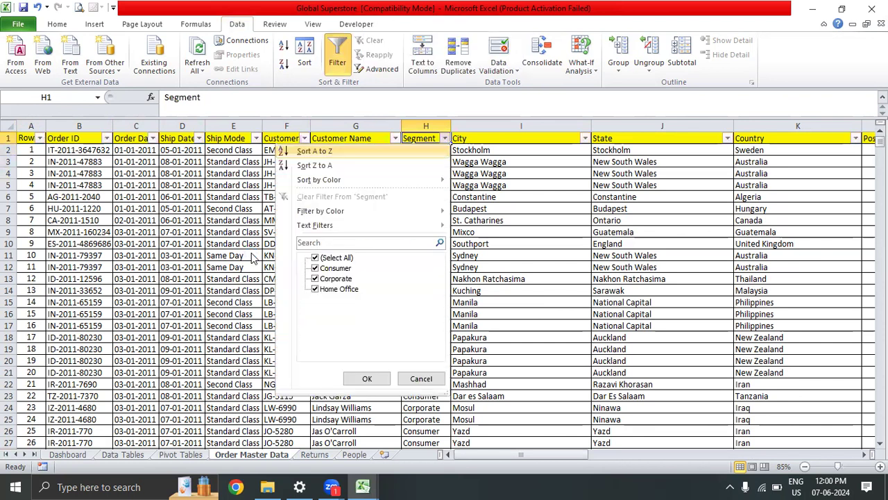
{"action": "key", "text": "Down"}
{"action": "key", "text": "Down"}
{"action": "key", "text": "Down"}
{"action": "key", "text": "Down"}
{"action": "key", "text": "Down"}
{"action": "key", "text": "Down"}
{"action": "key", "text": "Down"}
{"action": "key", "text": "Down"}
{"action": "key", "text": "Down"}
{"action": "key", "text": "Down"}
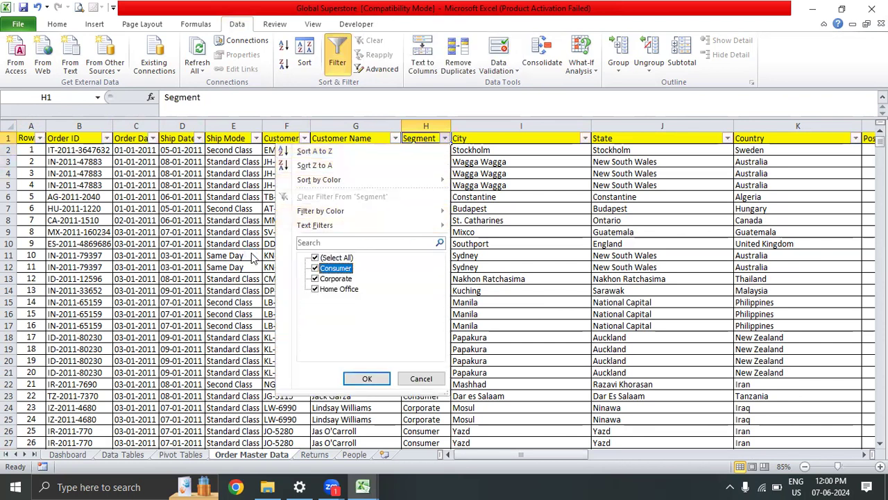
{"action": "key", "text": "Up"}
{"action": "key", "text": "Up"}
{"action": "key", "text": "Up"}
{"action": "key", "text": "Up"}
{"action": "key", "text": "Down"}
{"action": "key", "text": "Down"}
{"action": "key", "text": "Down"}
{"action": "key", "text": "Up"}
{"action": "key", "text": "Up"}
{"action": "key", "text": "Up"}
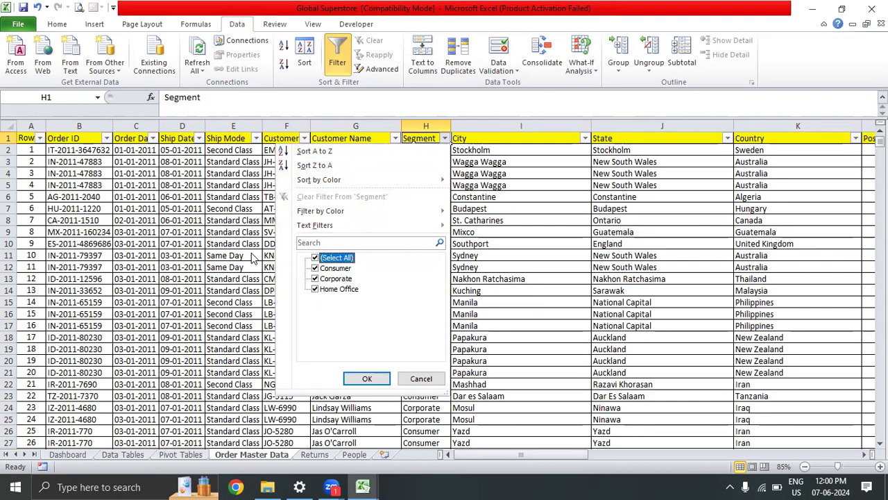
{"action": "key", "text": "Down"}
{"action": "key", "text": "Down"}
{"action": "key", "text": "Up"}
{"action": "key", "text": "Down"}
{"action": "key", "text": "Down"}
{"action": "key", "text": "Up"}
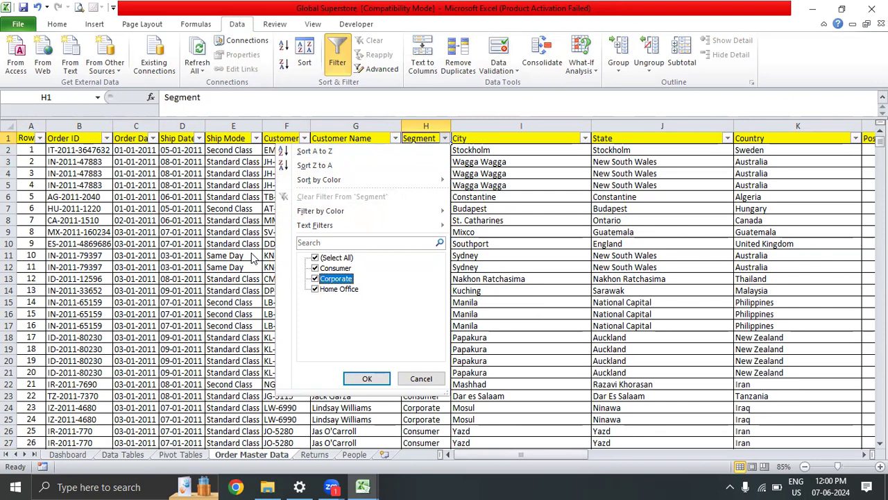
{"action": "key", "text": "Up"}
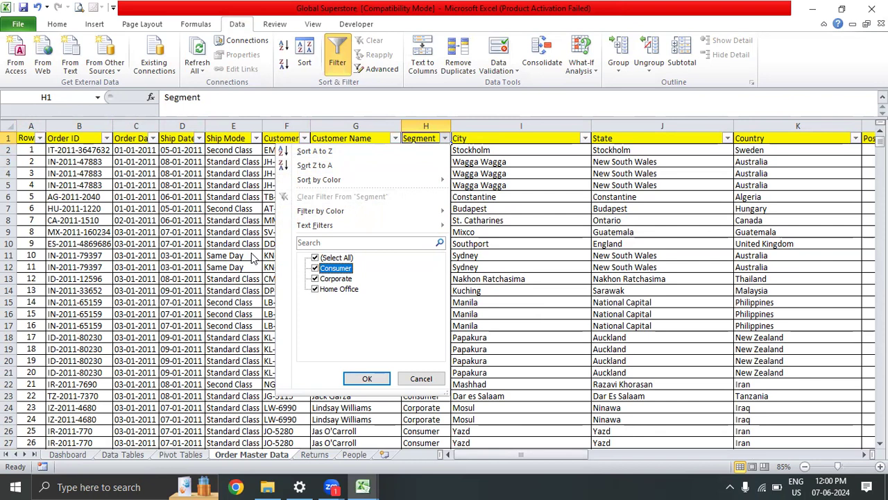
{"action": "key", "text": "Down"}
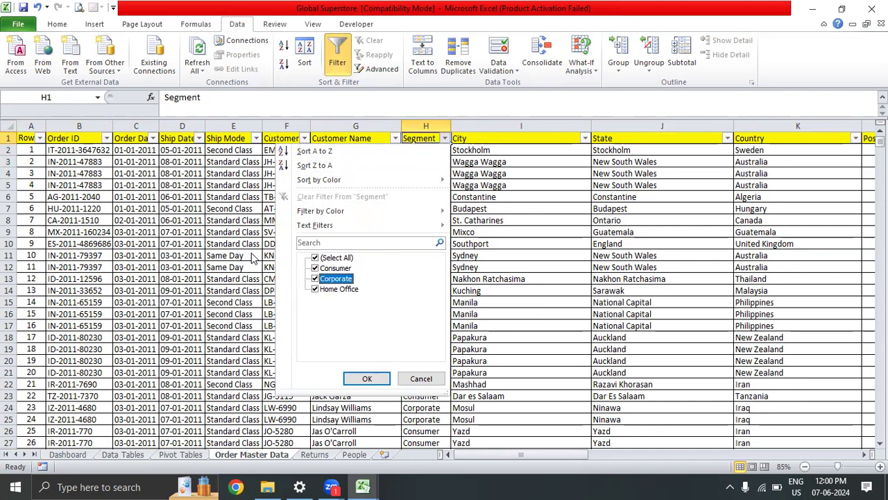
{"action": "key", "text": "Up"}
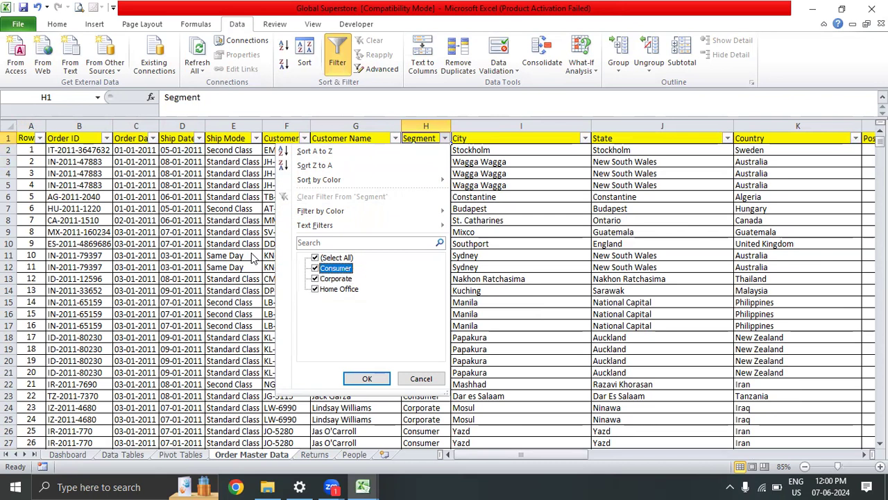
{"action": "key", "text": "Down"}
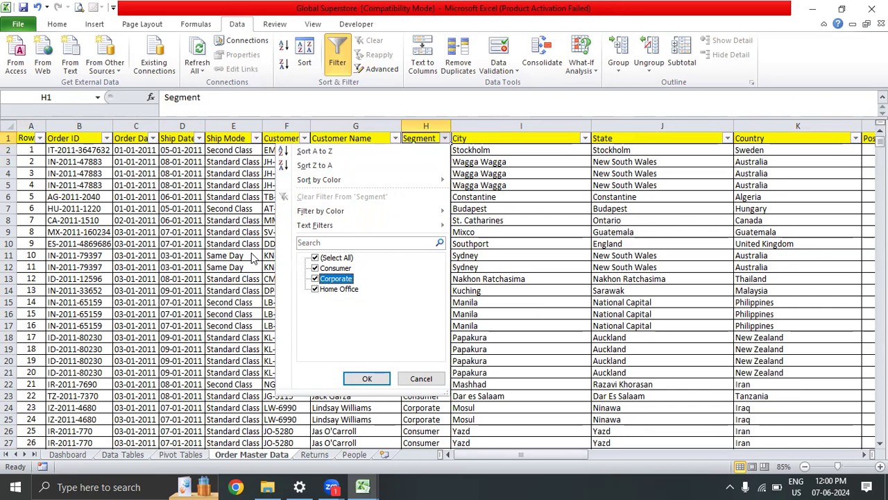
{"action": "left_click", "coordinate": [252, 256]}
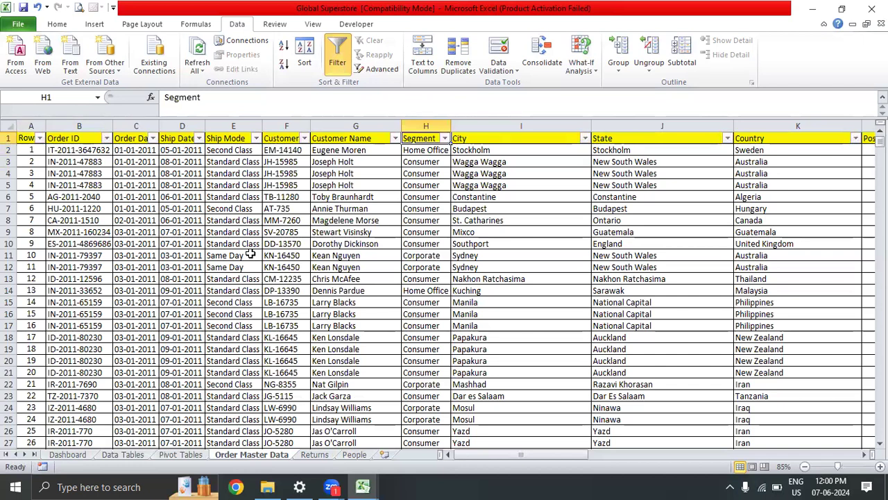
{"action": "left_click", "coordinate": [445, 138]}
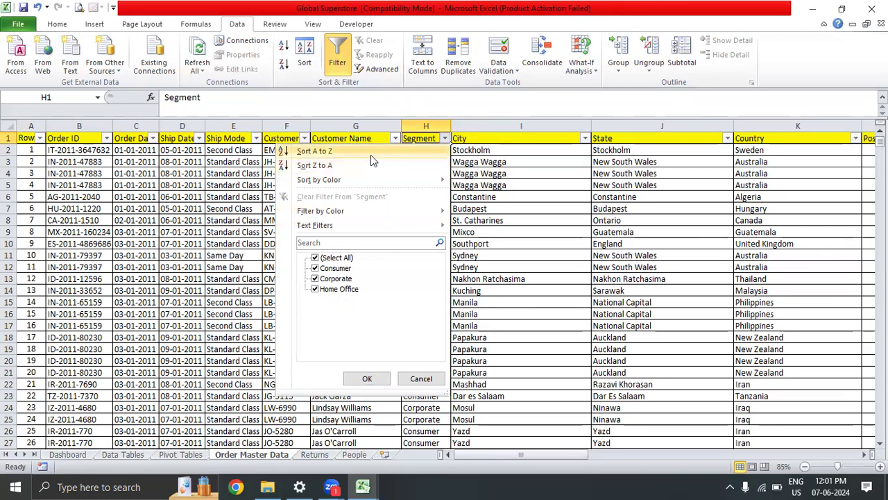
{"action": "left_click", "coordinate": [470, 163]}
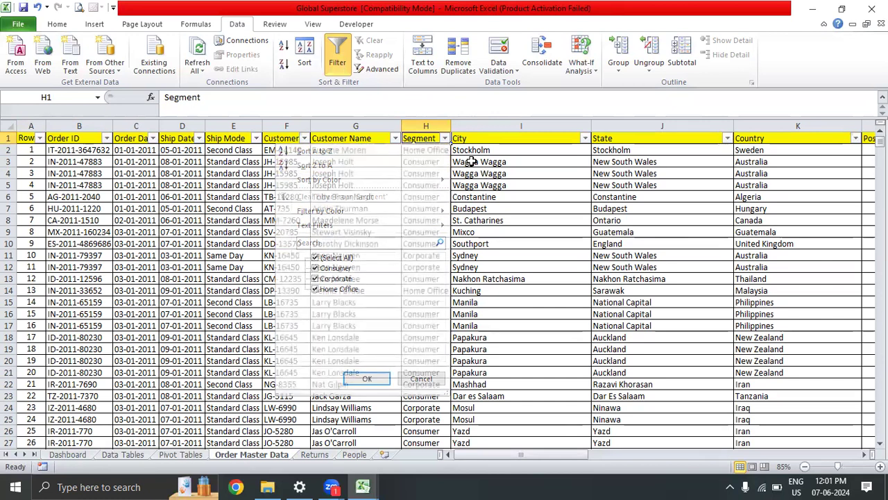
- Highlight the Segment column and a few individual records, ending with the block of Consumer records in rows 3 to 10
{"action": "left_click", "coordinate": [426, 126]}
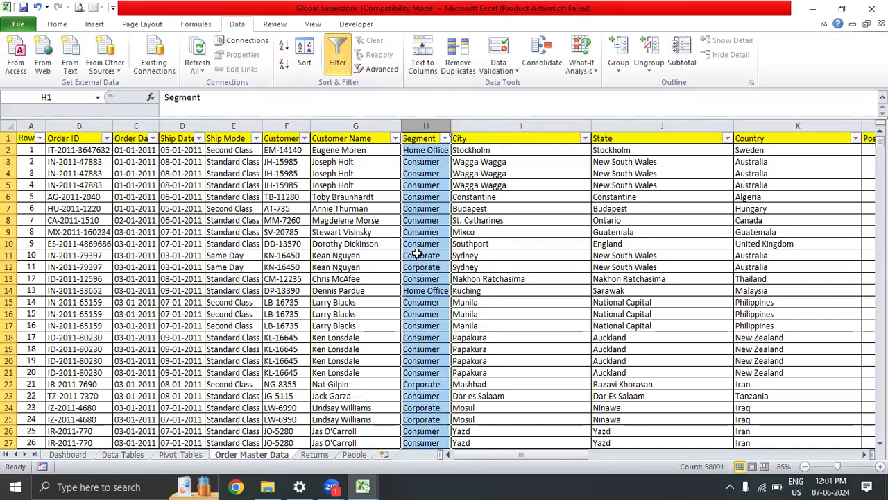
{"action": "left_click", "coordinate": [9, 150]}
{"action": "left_click", "coordinate": [10, 184]}
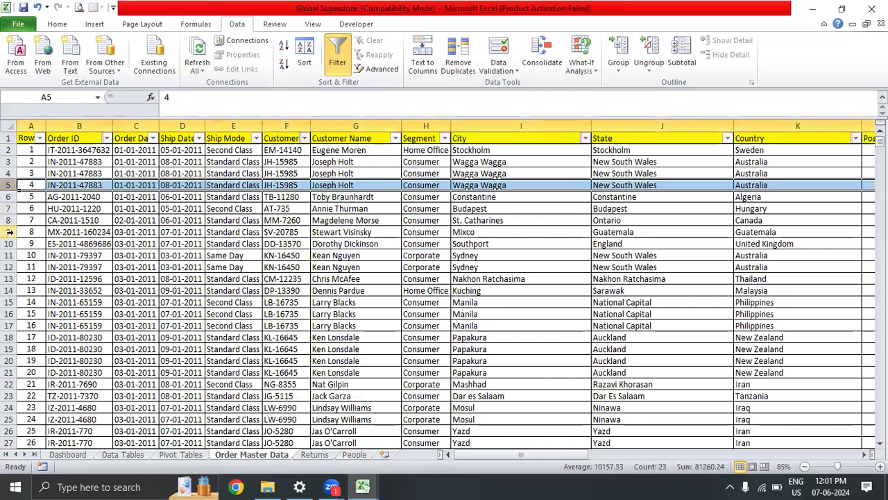
{"action": "left_click", "coordinate": [9, 232]}
{"action": "left_click", "coordinate": [427, 161]}
{"action": "left_click_drag", "start_coordinate": [426, 161], "coordinate": [422, 243]}
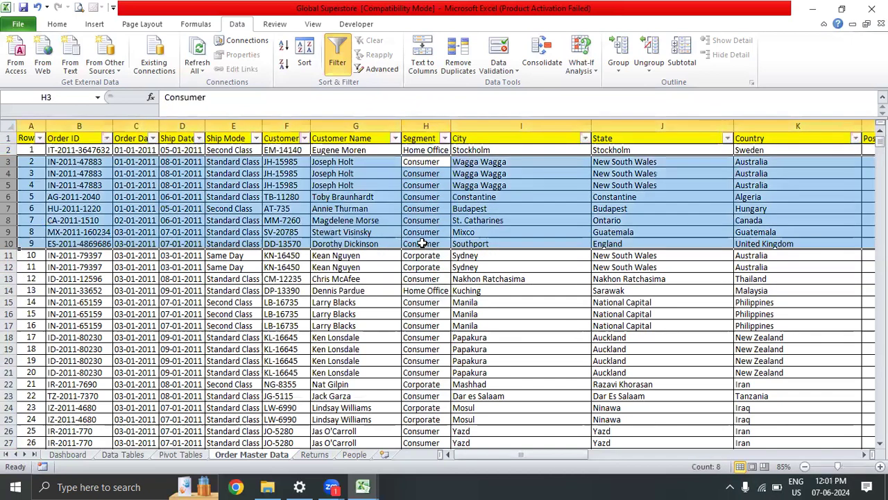
- Filter the Segment column to show only Consumer records, and select the Consumer entries from H3 down to the last record
{"action": "left_click", "coordinate": [445, 138]}
{"action": "left_click", "coordinate": [315, 258]}
{"action": "left_click", "coordinate": [315, 269]}
{"action": "left_click", "coordinate": [367, 378]}
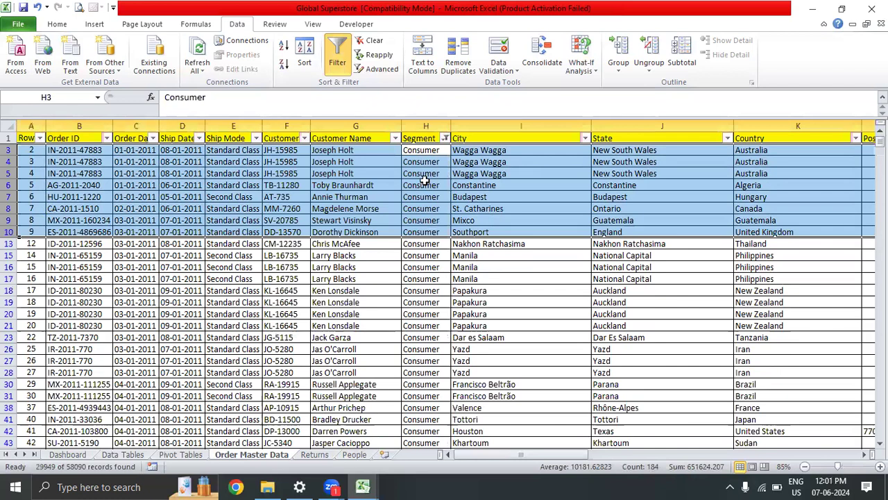
{"action": "left_click", "coordinate": [425, 150]}
{"action": "key", "text": "ctrl+shift+Down"}
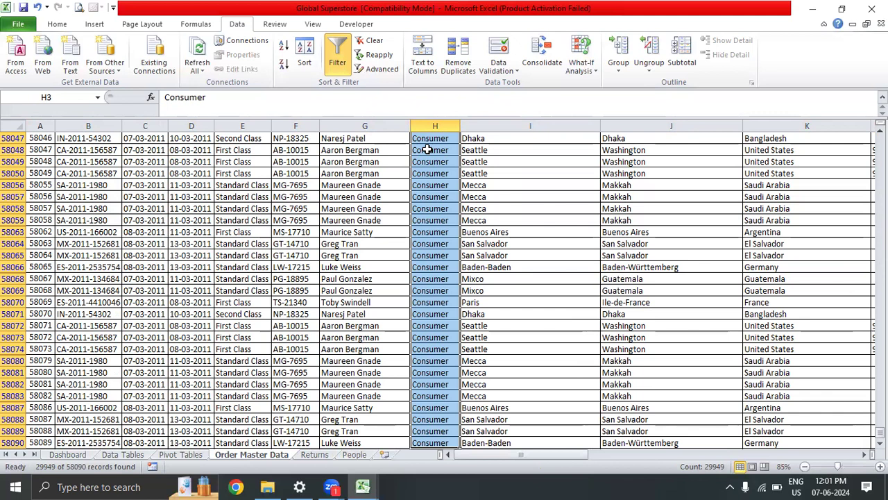
- Reset the filter on the heading row by turning it off and on again, so the Segment column lists all records
{"action": "key", "text": "ctrl+Up"}
{"action": "key", "text": "alt+Down"}
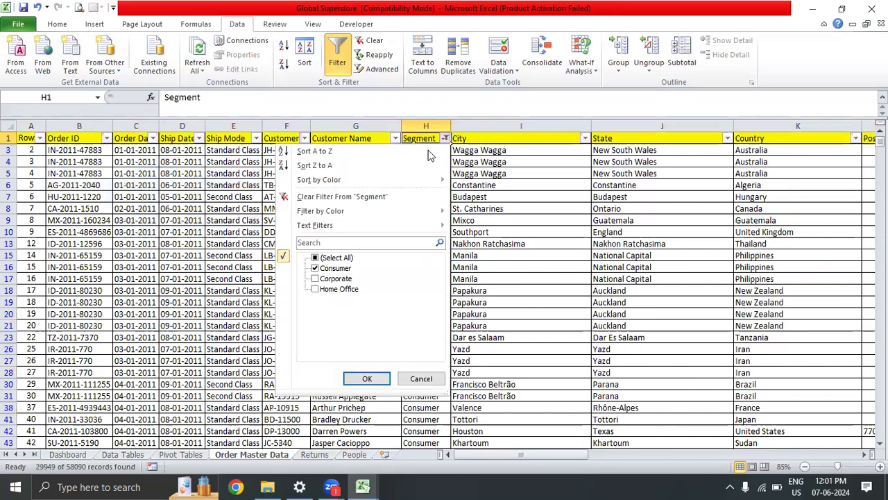
{"action": "key", "text": "Escape"}
{"action": "key", "text": "alt+d"}
{"action": "key", "text": "f"}
{"action": "key", "text": "f"}
{"action": "key", "text": "alt+d"}
{"action": "key", "text": "f"}
{"action": "key", "text": "f"}
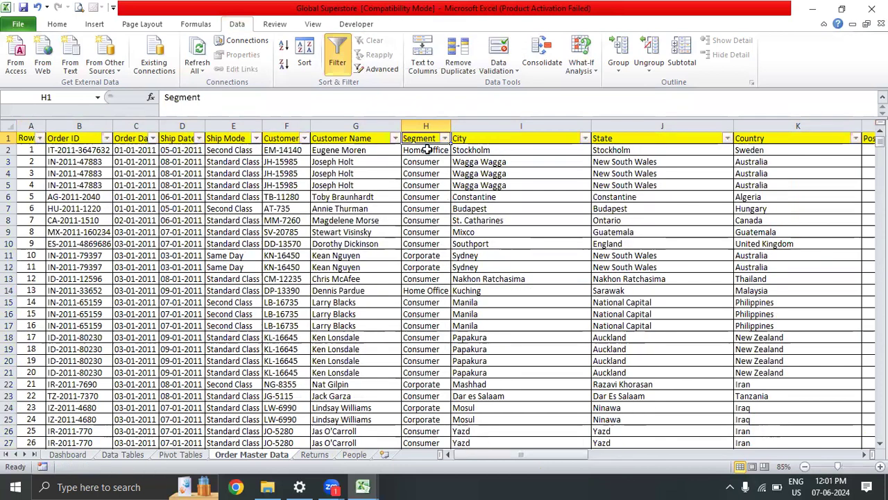
- Sort the records by the Segment column from A to Z
{"action": "key", "text": "alt+Down"}
{"action": "key", "text": "Down"}
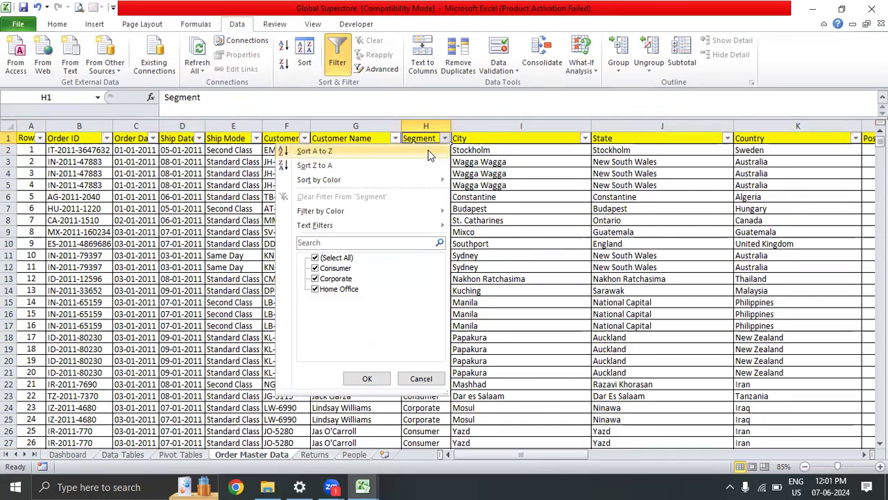
{"action": "key", "text": "Return"}
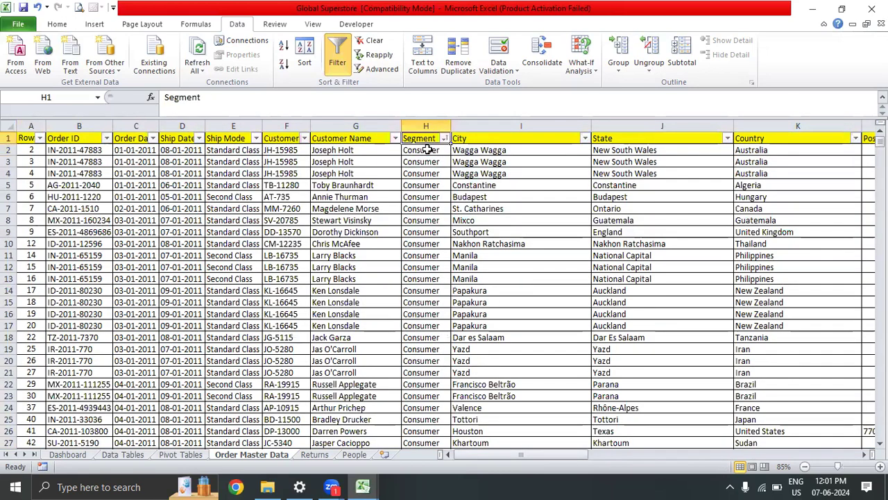
- Highlight the first Consumer entries from H2 to H9, and return to the Segment heading in H1
{"action": "left_click_drag", "start_coordinate": [427, 150], "coordinate": [427, 158]}
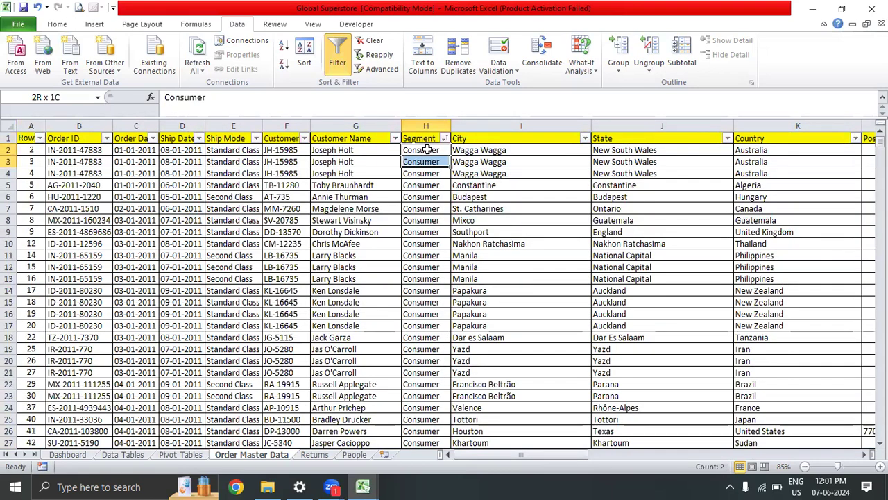
{"action": "key", "text": "shift+Down"}
{"action": "key", "text": "shift+Down"}
{"action": "key", "text": "shift+Down"}
{"action": "key", "text": "shift+Down"}
{"action": "key", "text": "shift+Down"}
{"action": "key", "text": "shift+Down"}
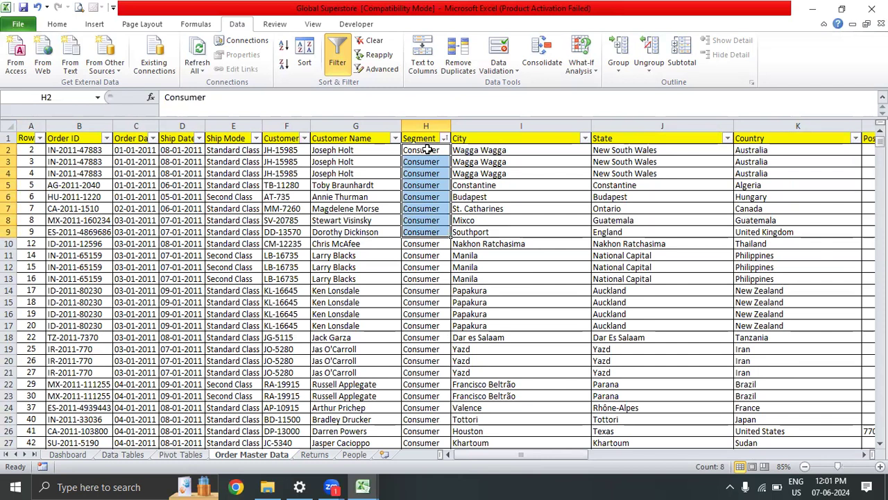
{"action": "key", "text": "Up"}
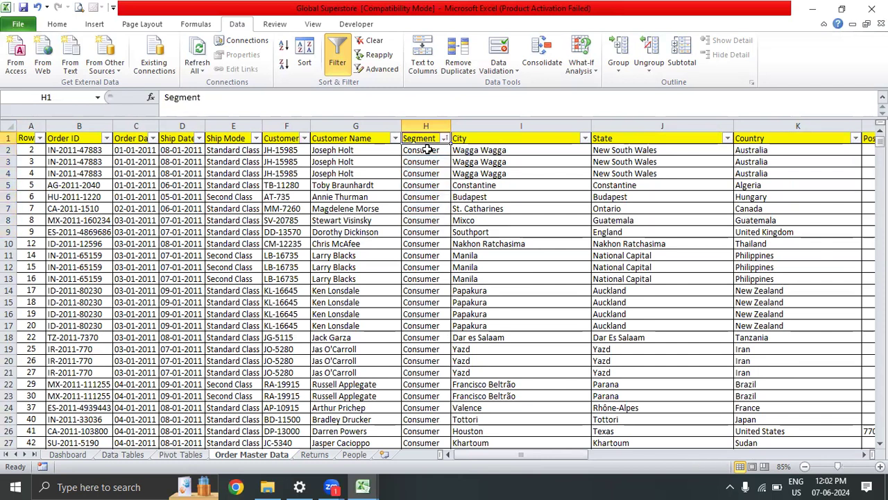
- Search the Segment column for "corporate" and go to the Row ID cell of the first matching record
{"action": "key", "text": "ctrl+shift+Down"}
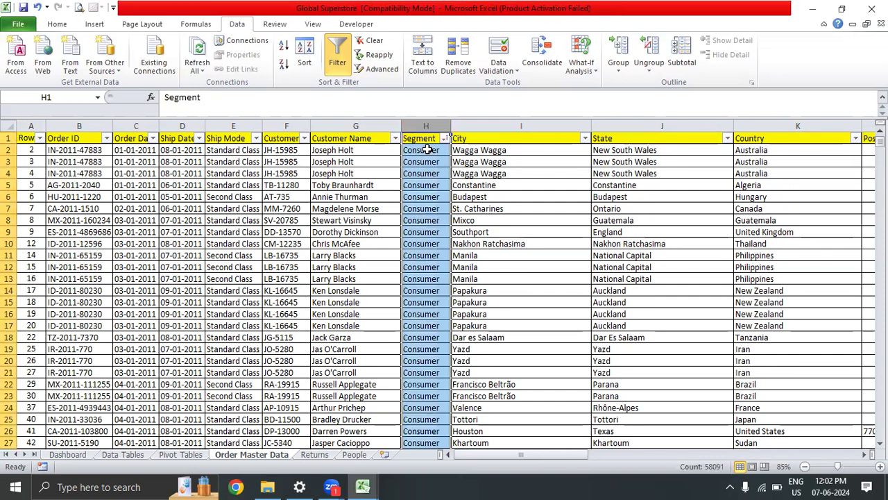
{"action": "key", "text": "ctrl+f"}
{"action": "type", "text": "co"}
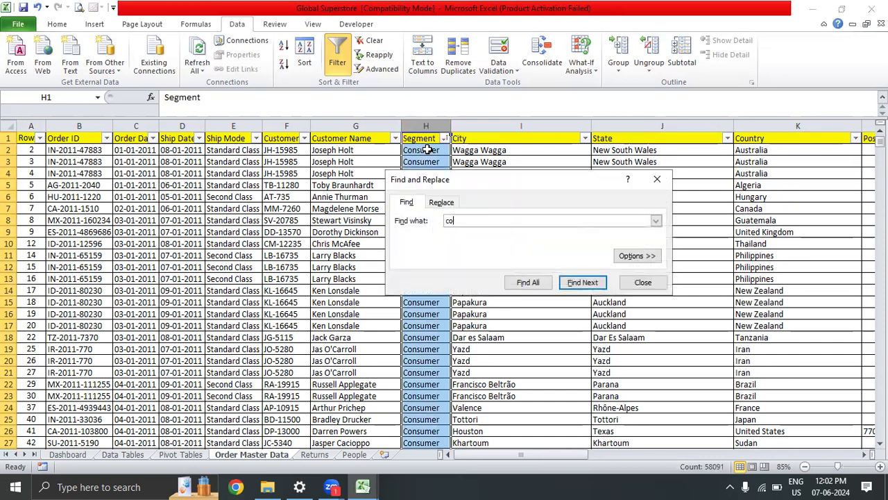
{"action": "type", "text": "rporate"}
{"action": "key", "text": "Return"}
{"action": "key", "text": "Escape"}
{"action": "key", "text": "Home"}
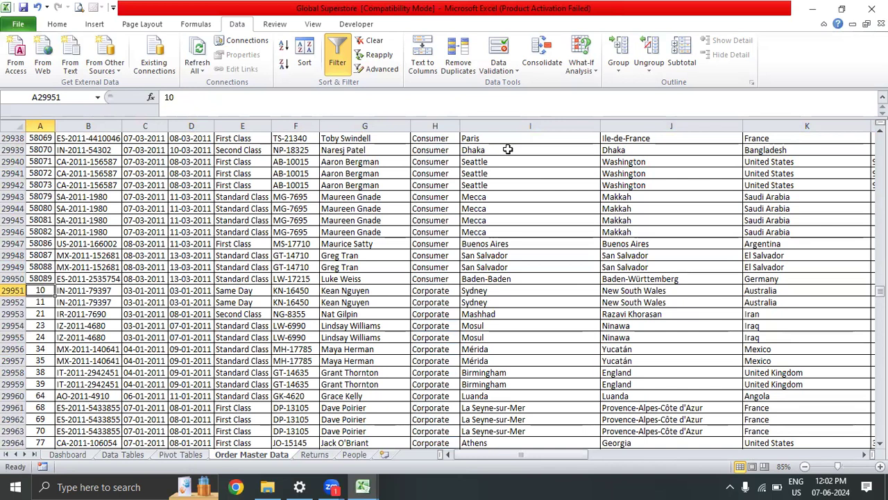
- Select the Row ID cells of the Consumer block from A29950 up to the top of the data
{"action": "key", "text": "Up"}
{"action": "key", "text": "alt+shift"}
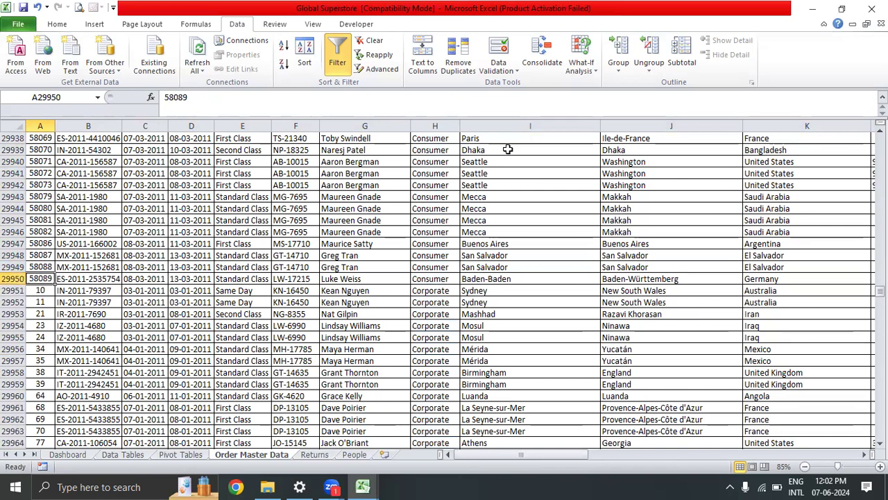
{"action": "key", "text": "ctrl+shift+Up"}
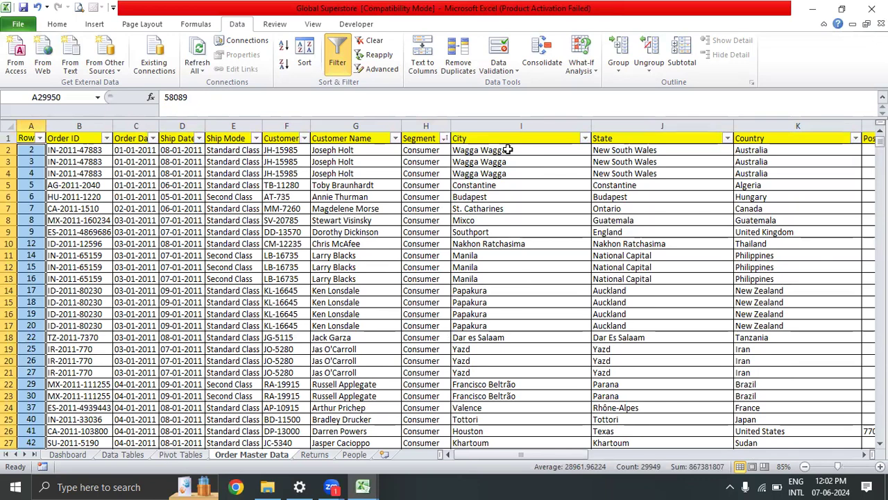
- Highlight the first Corporate entries from H29951 to H29958, and go to the last Segment entry in H58091
{"action": "key", "text": "Down"}
{"action": "key", "text": "Right"}
{"action": "key", "text": "Right"}
{"action": "key", "text": "Right"}
{"action": "key", "text": "Right"}
{"action": "key", "text": "Right"}
{"action": "key", "text": "Right"}
{"action": "key", "text": "Right"}
{"action": "key", "text": "shift+Down"}
{"action": "key", "text": "shift+Down"}
{"action": "key", "text": "shift+Down"}
{"action": "key", "text": "shift+Down"}
{"action": "key", "text": "shift+Down"}
{"action": "key", "text": "shift+Down"}
{"action": "key", "text": "shift+Down"}
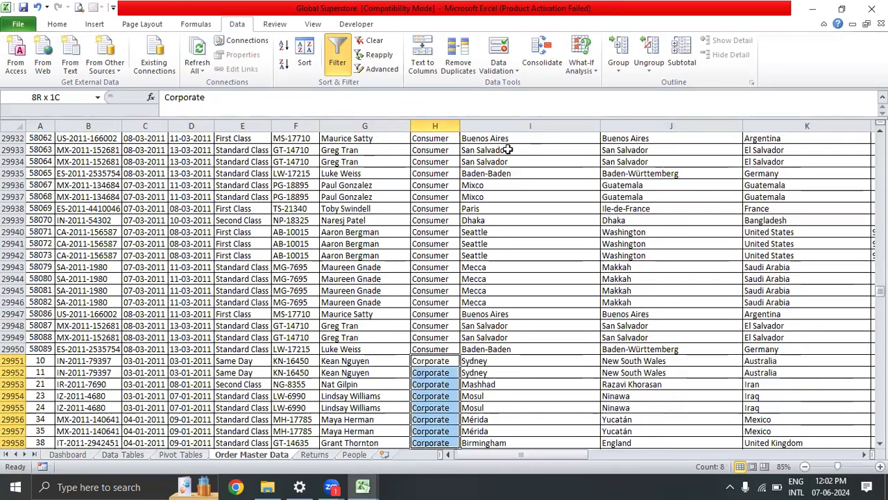
{"action": "key", "text": "Up"}
{"action": "key", "text": "Down"}
{"action": "key", "text": "ctrl+Down"}
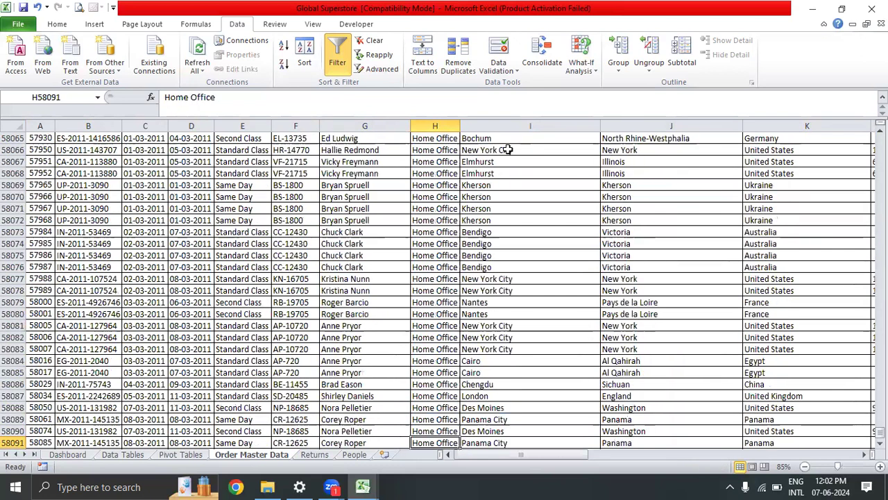
- Select the Segment column's data and search it for "home"
{"action": "key", "text": "ctrl+Up"}
{"action": "key", "text": "Down"}
{"action": "key", "text": "ctrl+shift+Down"}
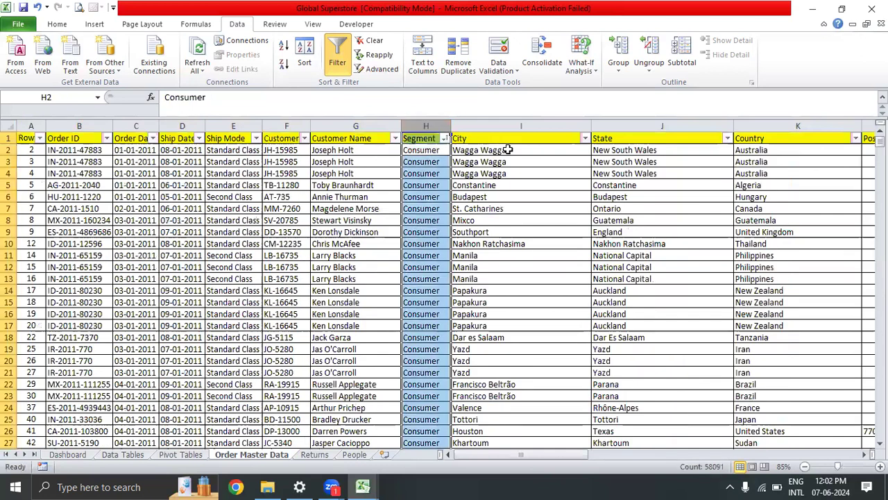
{"action": "key", "text": "ctrl+f"}
{"action": "type", "text": "home"}
{"action": "key", "text": "Return"}
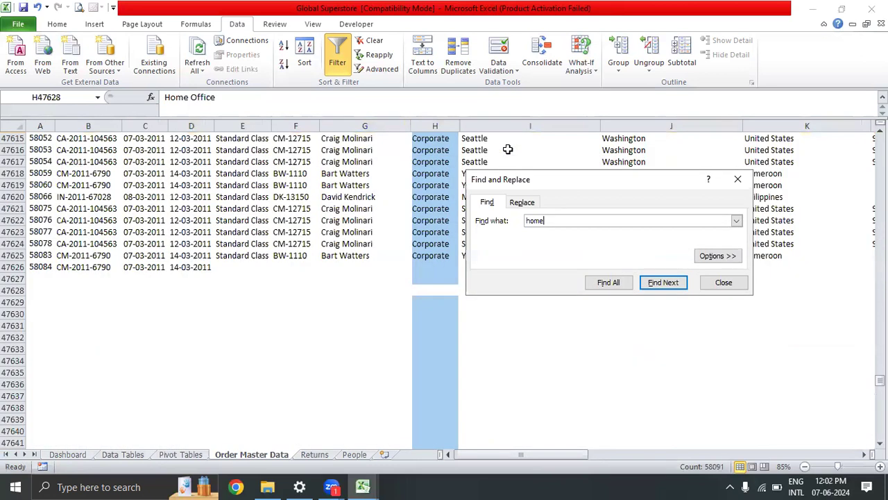
- Close the search and select the Home Office entries from H47628 down to the last record
{"action": "key", "text": "Escape"}
{"action": "key", "text": "Up"}
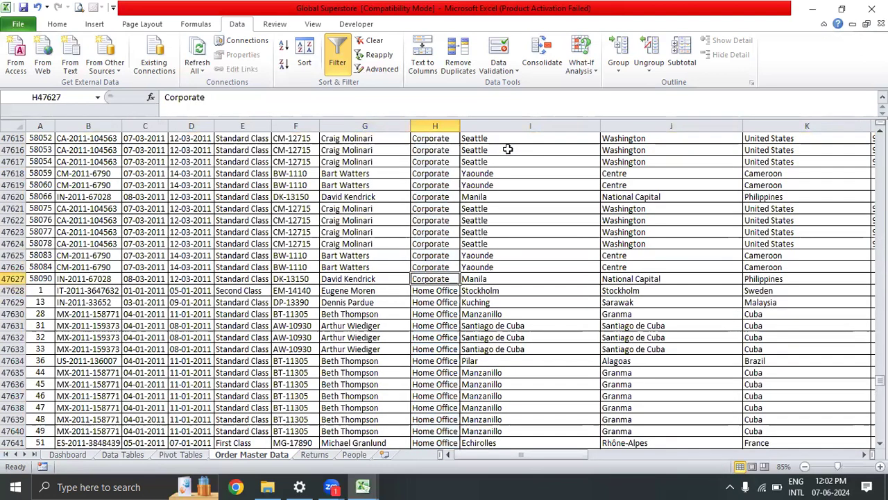
{"action": "key", "text": "Down"}
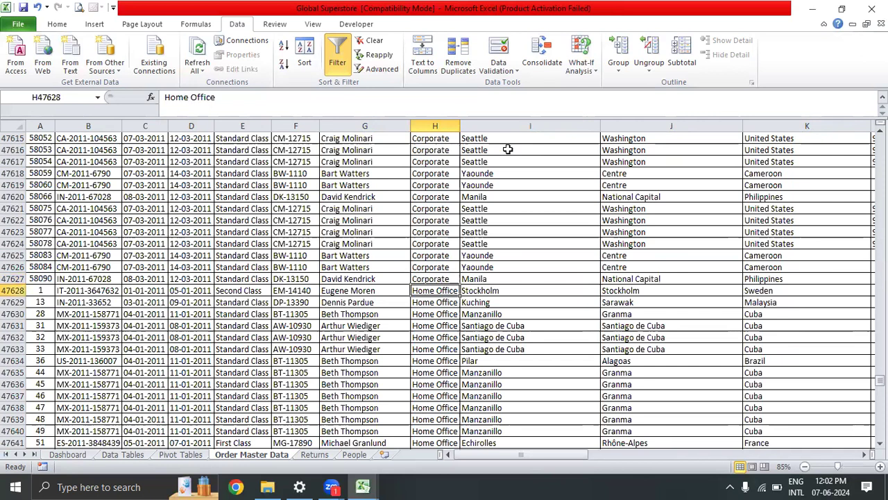
{"action": "key", "text": "ctrl+shift+Down"}
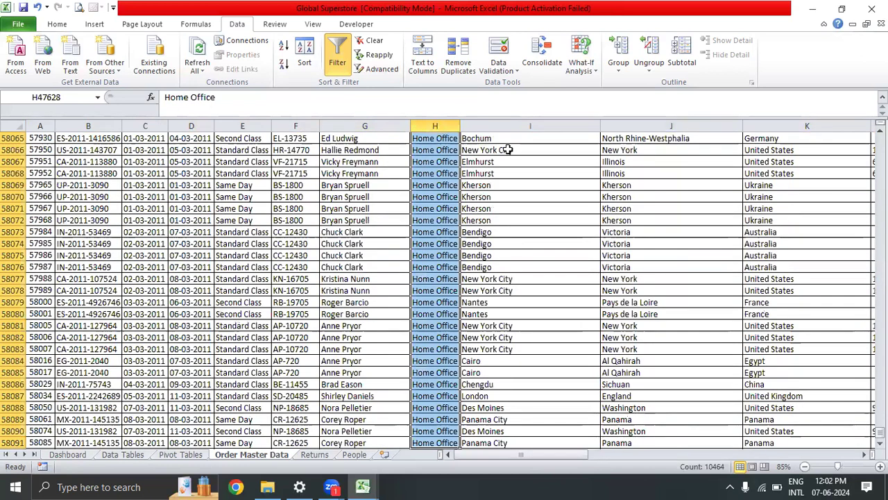
- Return to the Segment heading in H1 and turn off the filter for the heading row
{"action": "key", "text": "ctrl+Up"}
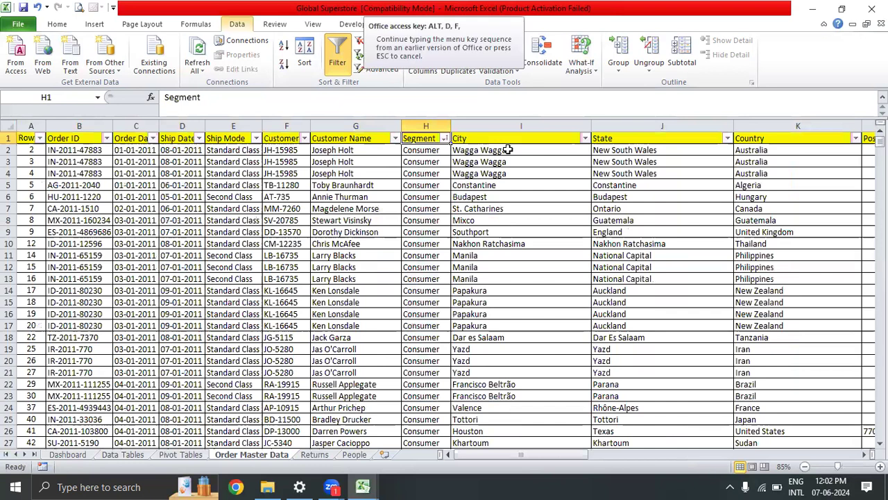
{"action": "key", "text": "ctrl+shift+l"}
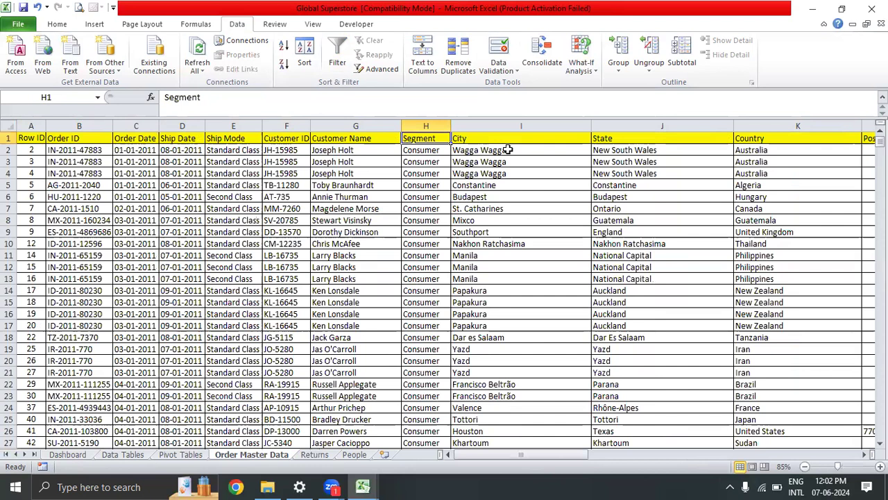
- Examine the column headings from Segment across to Product Name, ending on the Category heading in P1
{"action": "key", "text": "Right"}
{"action": "key", "text": "Right"}
{"action": "key", "text": "Right"}
{"action": "key", "text": "Right"}
{"action": "key", "text": "Right"}
{"action": "key", "text": "Right"}
{"action": "key", "text": "Right"}
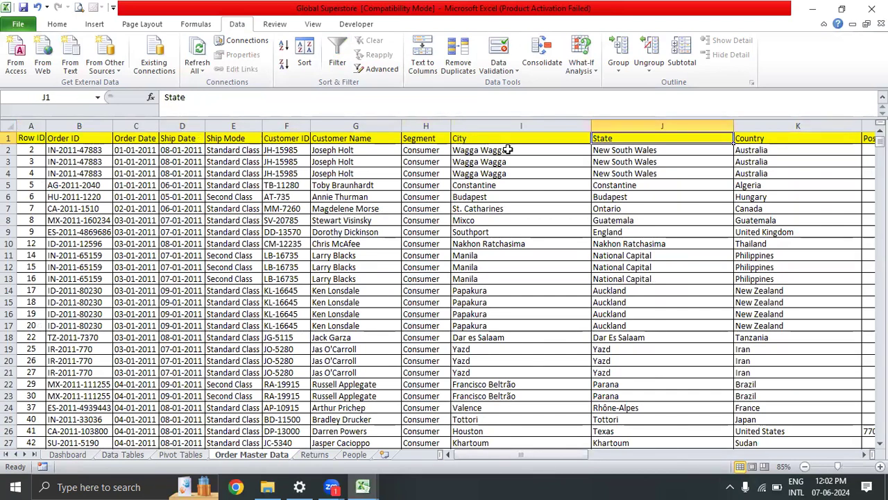
{"action": "key", "text": "Right"}
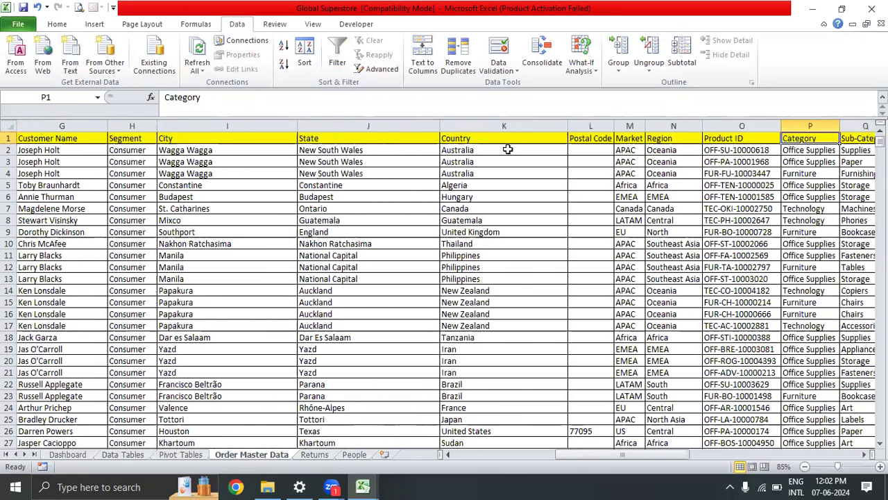
{"action": "key", "text": "Right"}
{"action": "key", "text": "Right"}
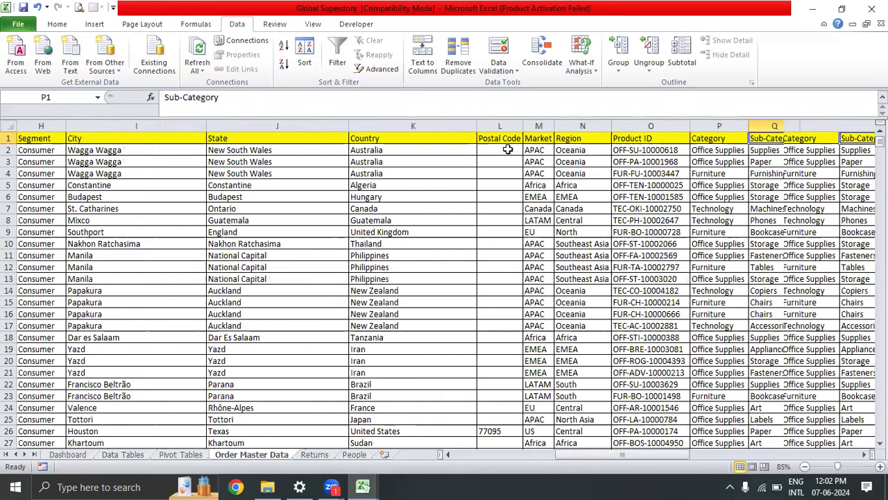
{"action": "key", "text": "Left"}
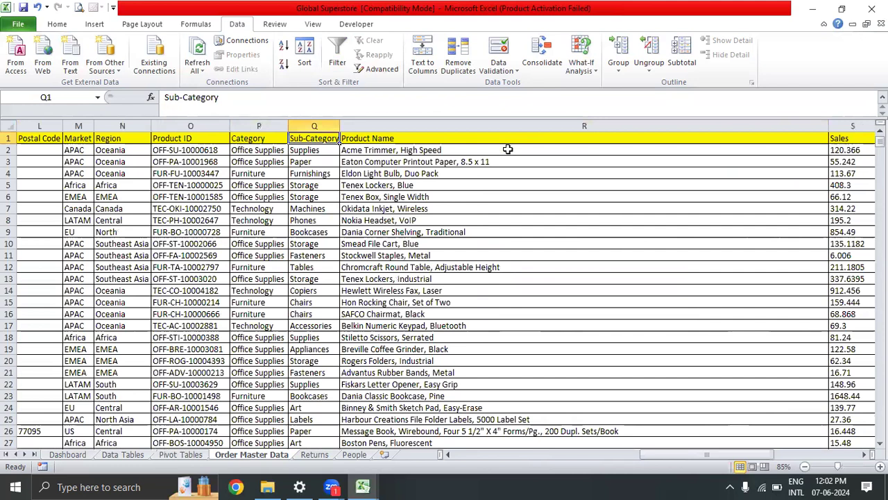
{"action": "key", "text": "Right"}
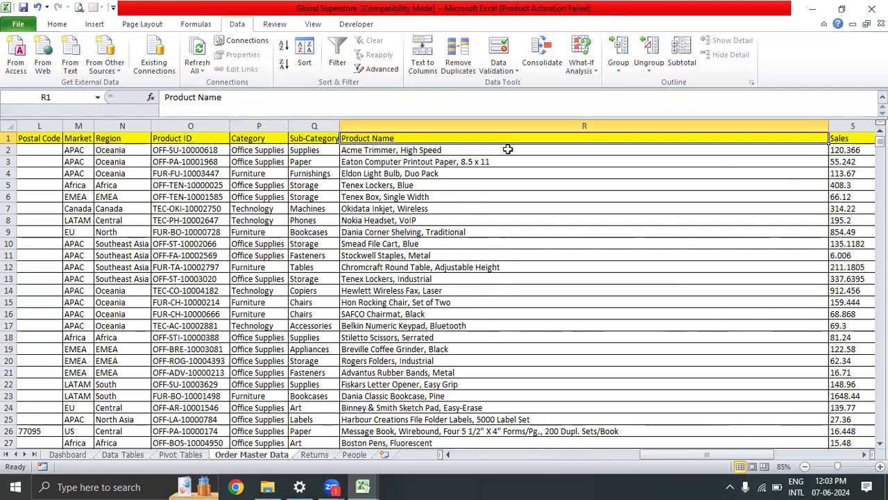
{"action": "key", "text": "Left"}
{"action": "key", "text": "Left"}
{"action": "key", "text": "Left"}
{"action": "key", "text": "Right"}
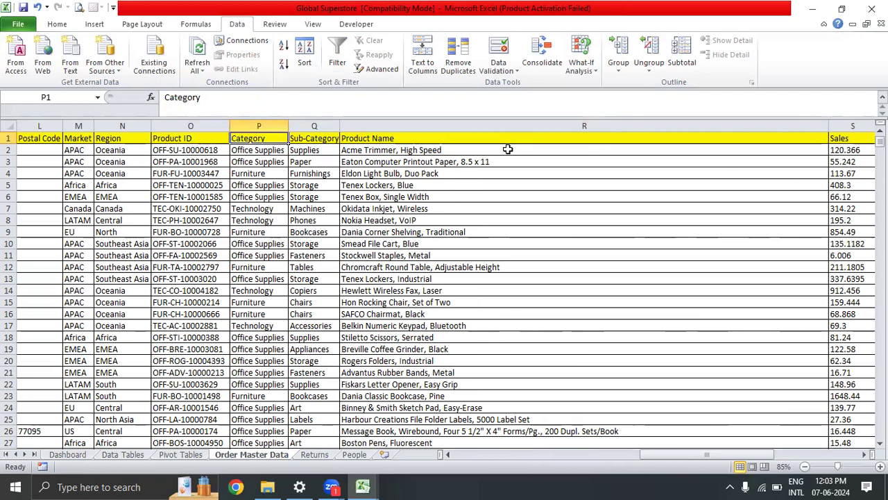
- Move the Category, Sub-Category and Product Name columns with all their data directly before the City column
{"action": "key", "text": "shift+Right"}
{"action": "key", "text": "shift+Right"}
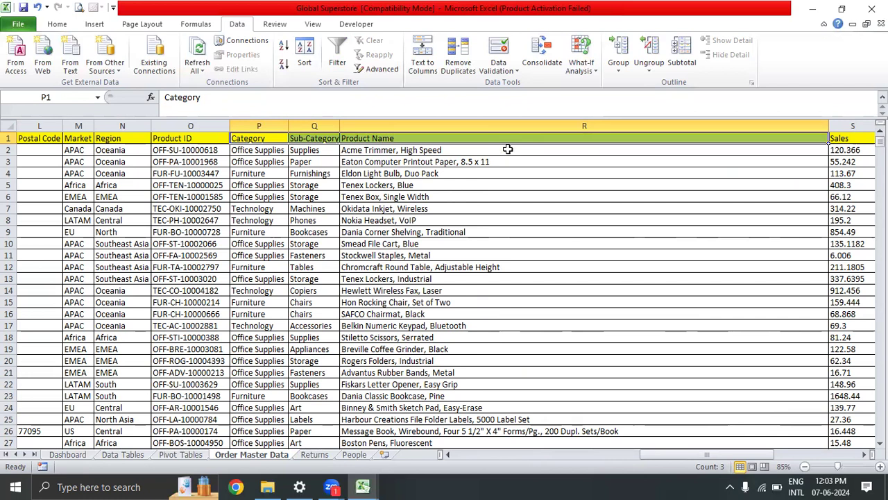
{"action": "key", "text": "ctrl+shift+Down"}
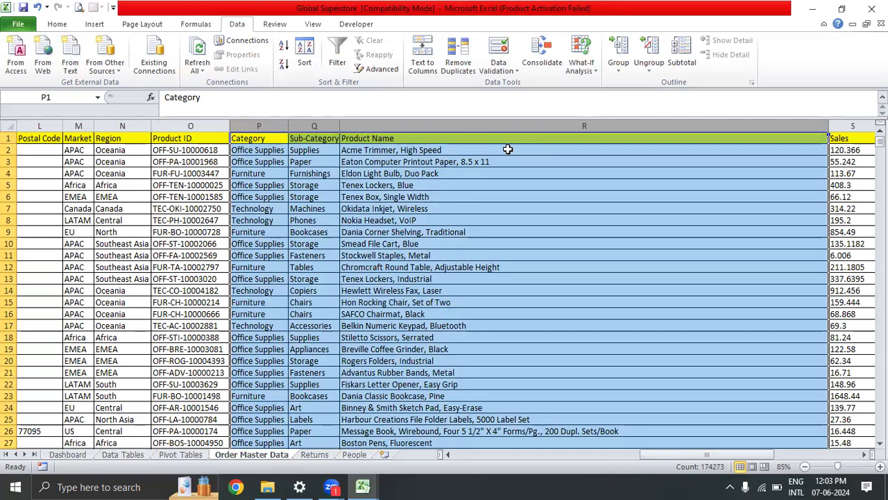
{"action": "key", "text": "ctrl+c"}
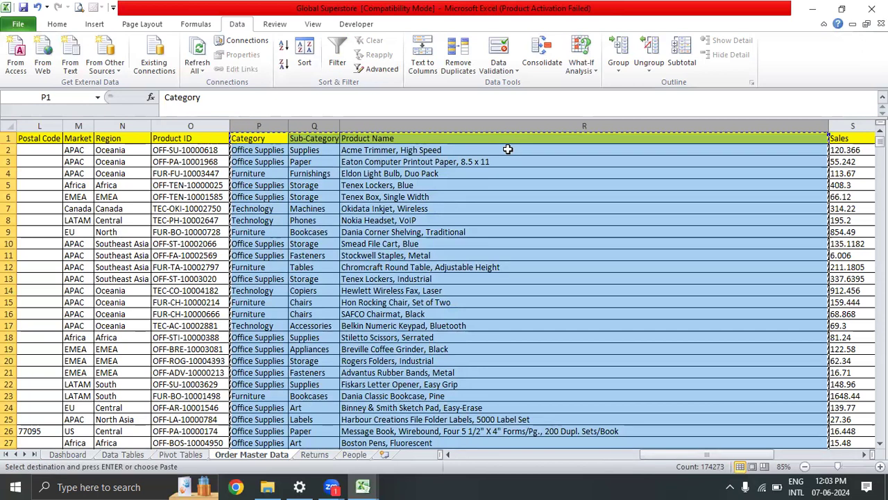
{"action": "left_click", "coordinate": [470, 458]}
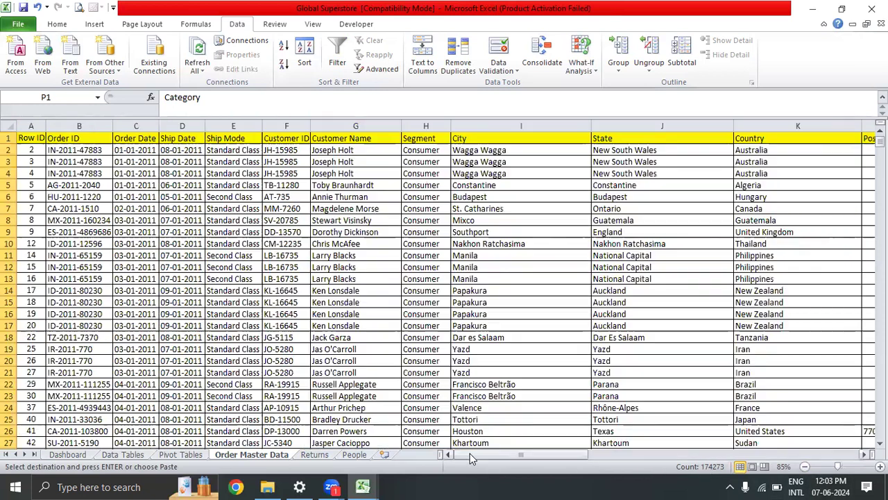
{"action": "right_click", "coordinate": [483, 127]}
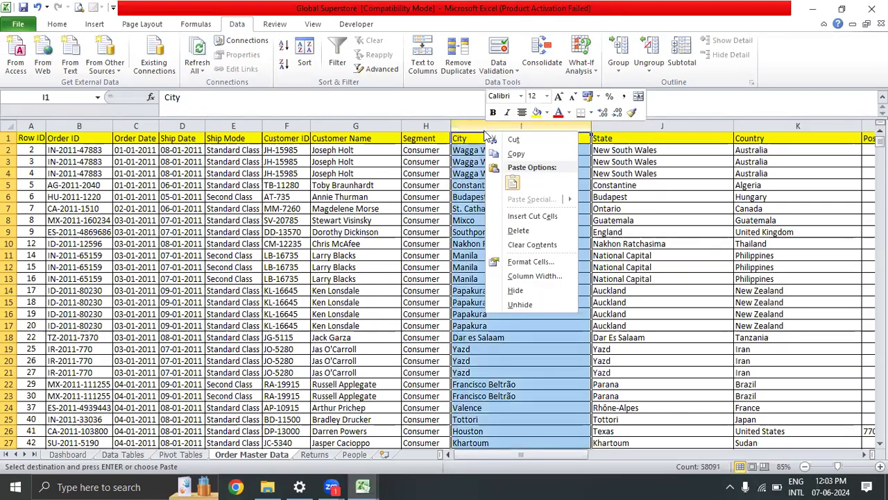
{"action": "left_click", "coordinate": [547, 217]}
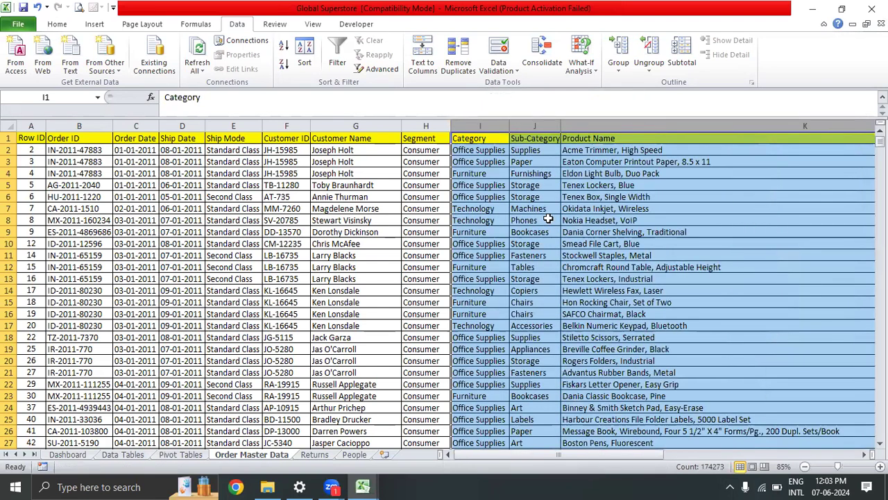
- Examine the Category, Sub-Category and Product Name entries beside Segment in row 8, ending on H8
{"action": "left_click", "coordinate": [548, 218]}
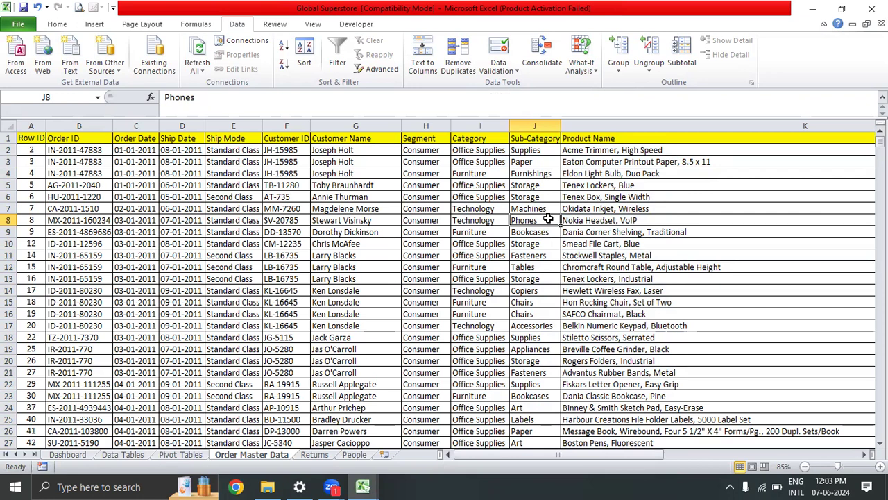
{"action": "key", "text": "Right"}
{"action": "key", "text": "Right"}
{"action": "key", "text": "Left"}
{"action": "key", "text": "Left"}
{"action": "key", "text": "Left"}
{"action": "key", "text": "Left"}
{"action": "key", "text": "Left"}
{"action": "key", "text": "Right"}
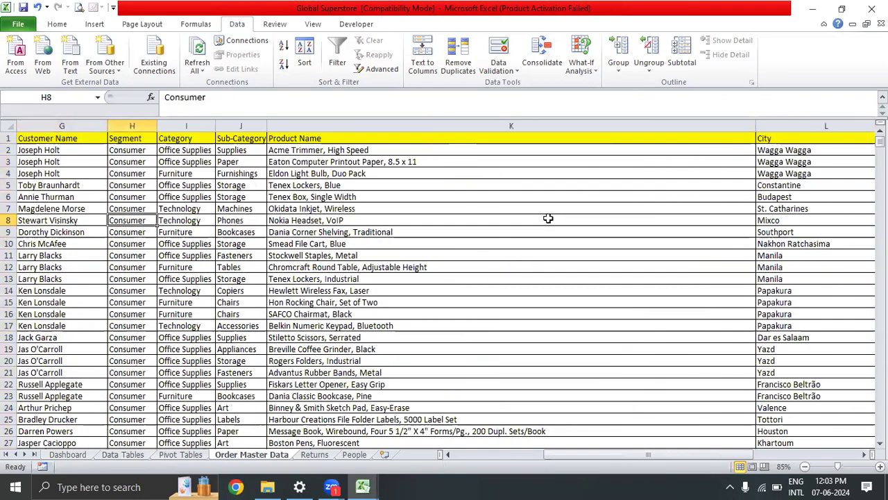
- Examine the row 8 entries from Category across to Country, ending on the Country entry in N8
{"action": "key", "text": "Right"}
{"action": "key", "text": "Right"}
{"action": "key", "text": "Right"}
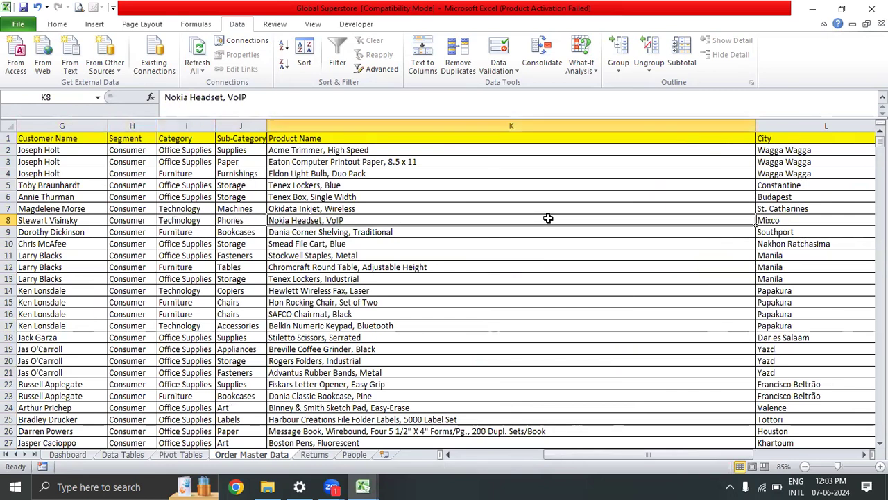
{"action": "key", "text": "Right"}
{"action": "key", "text": "Right"}
{"action": "key", "text": "Left"}
{"action": "key", "text": "Left"}
{"action": "key", "text": "Left"}
{"action": "key", "text": "Right"}
{"action": "key", "text": "Right"}
{"action": "key", "text": "Right"}
{"action": "key", "text": "Right"}
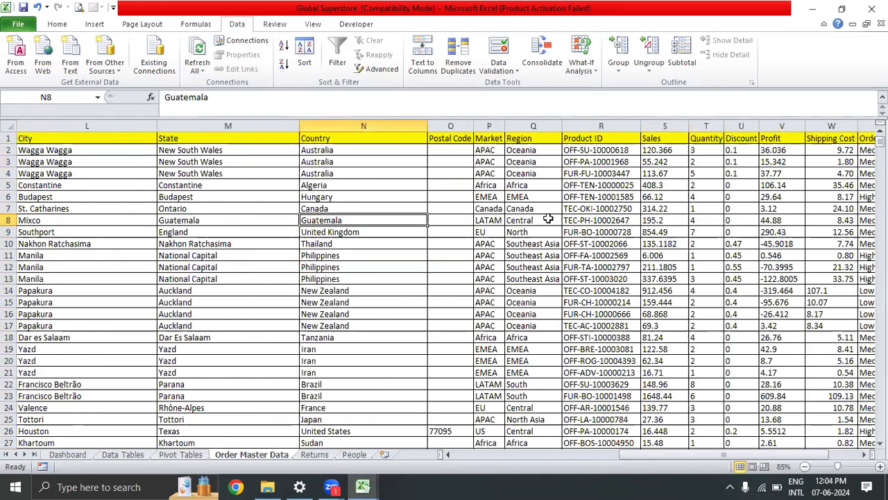
- Compare the City, State, Country and Postal Code entries in row 8, ending back on N8
{"action": "key", "text": "Left"}
{"action": "key", "text": "Left"}
{"action": "key", "text": "Left"}
{"action": "key", "text": "Right"}
{"action": "key", "text": "Right"}
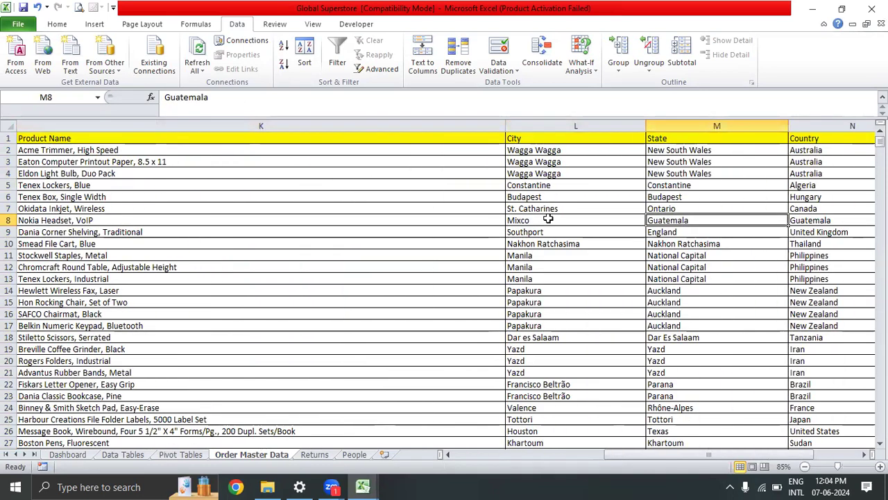
{"action": "key", "text": "Right"}
{"action": "key", "text": "Right"}
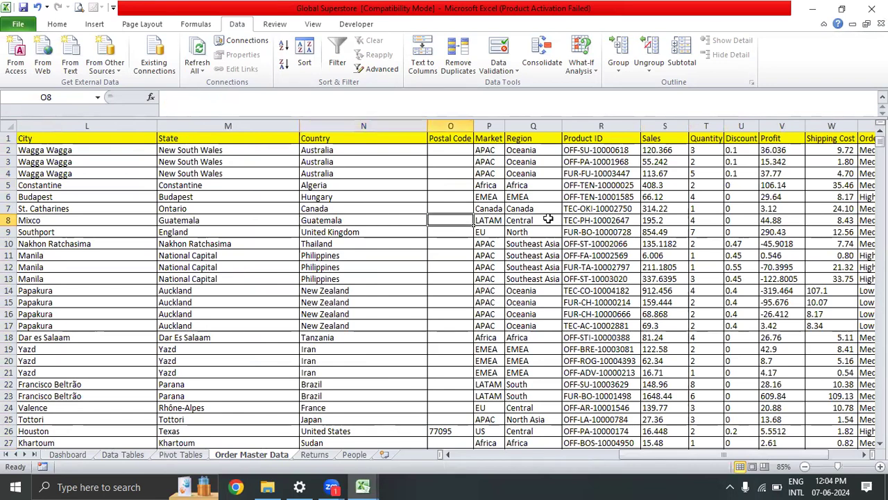
{"action": "key", "text": "Left"}
{"action": "key", "text": "Left"}
{"action": "key", "text": "Left"}
{"action": "key", "text": "Left"}
{"action": "key", "text": "Right"}
{"action": "key", "text": "Right"}
{"action": "key", "text": "Right"}
{"action": "key", "text": "Right"}
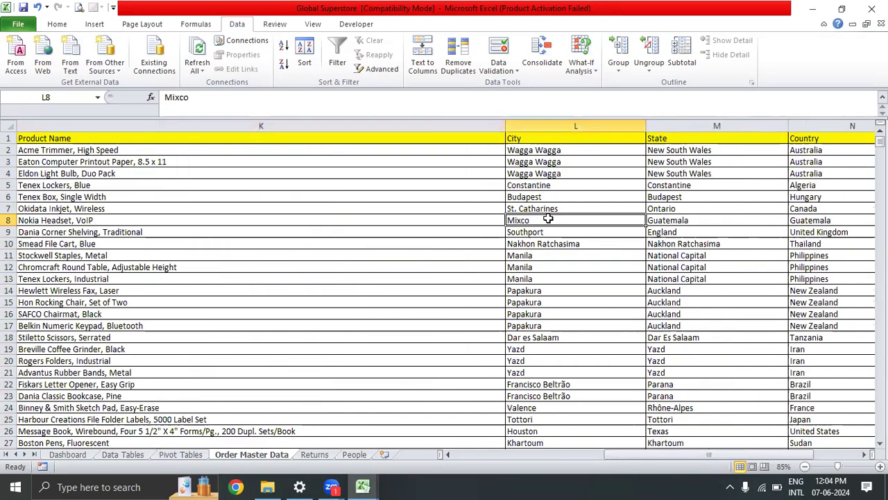
{"action": "key", "text": "Left"}
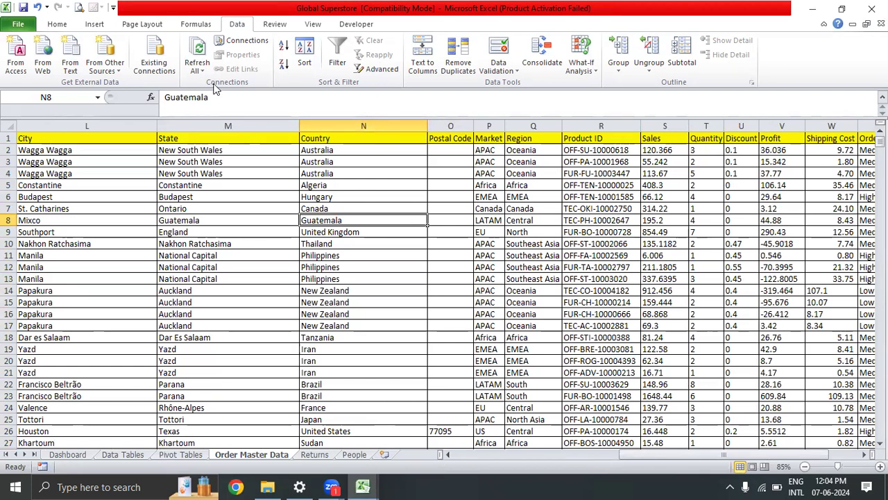
{"action": "left_click_drag", "start_coordinate": [116, 121], "coordinate": [195, 121]}
{"action": "key", "text": "ctrl+c"}
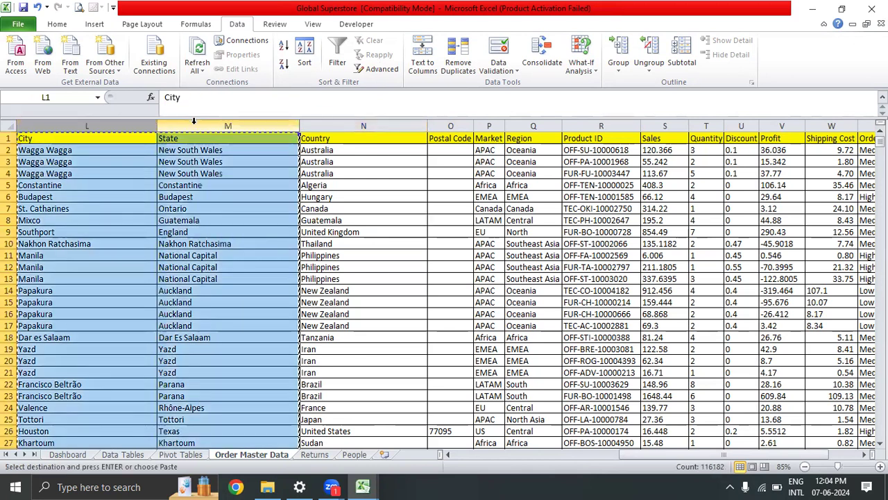
{"action": "left_click", "coordinate": [452, 125]}
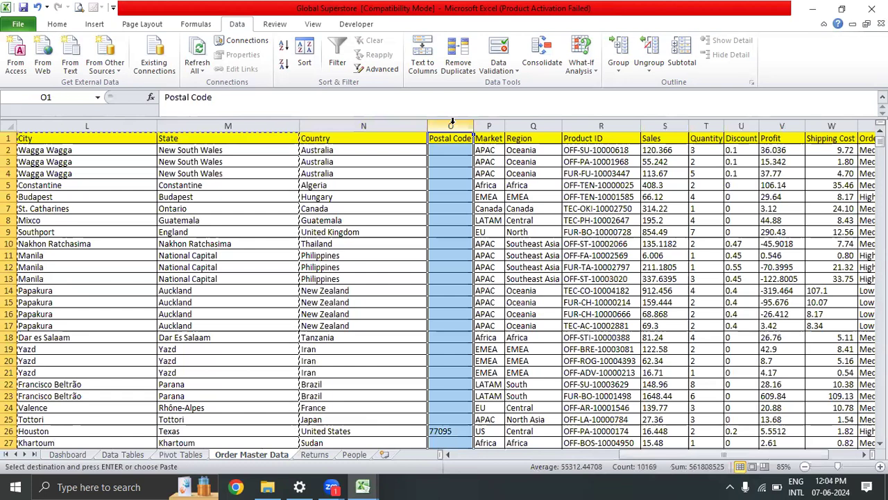
{"action": "right_click", "coordinate": [451, 124]}
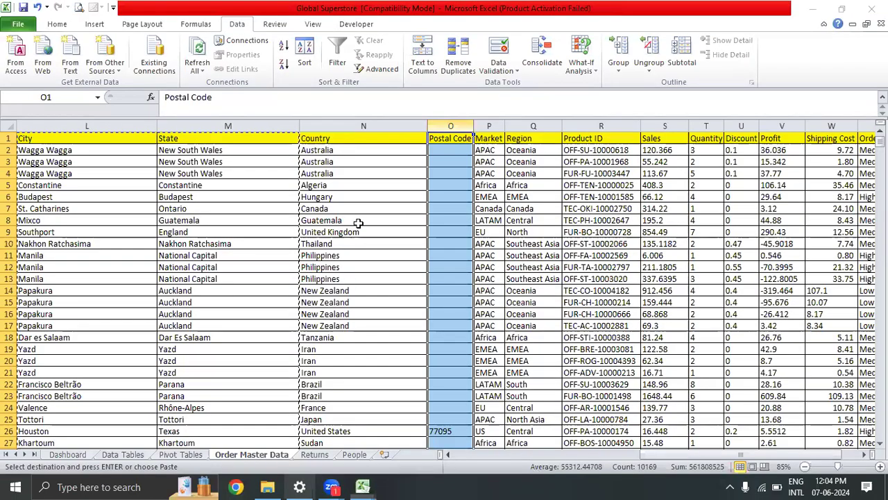
{"action": "key", "text": "Escape"}
- Move the whole State column directly before the Postal Code column, ending on the State heading in N1
{"action": "left_click", "coordinate": [233, 127]}
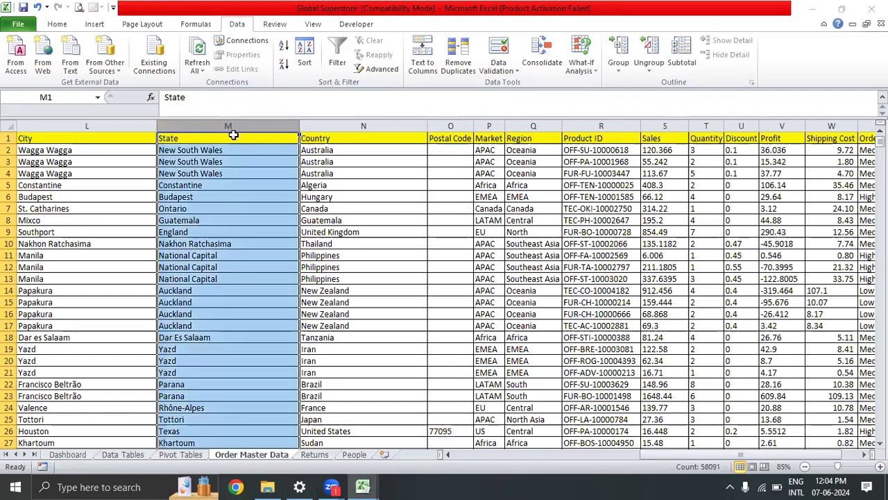
{"action": "key", "text": "ctrl+c"}
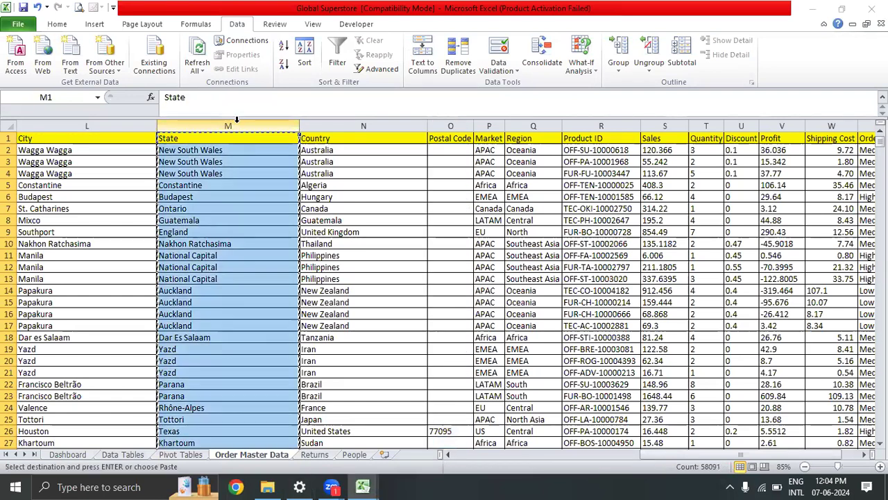
{"action": "left_click", "coordinate": [439, 118]}
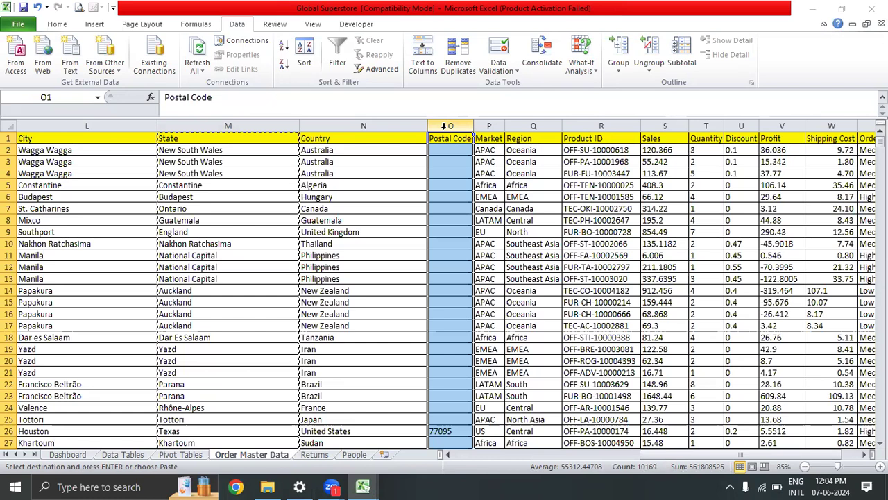
{"action": "right_click", "coordinate": [445, 128]}
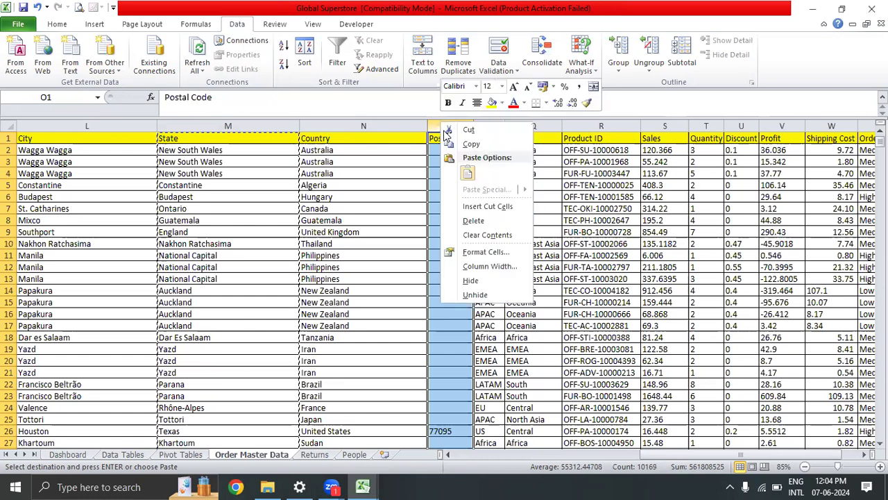
{"action": "left_click", "coordinate": [472, 205]}
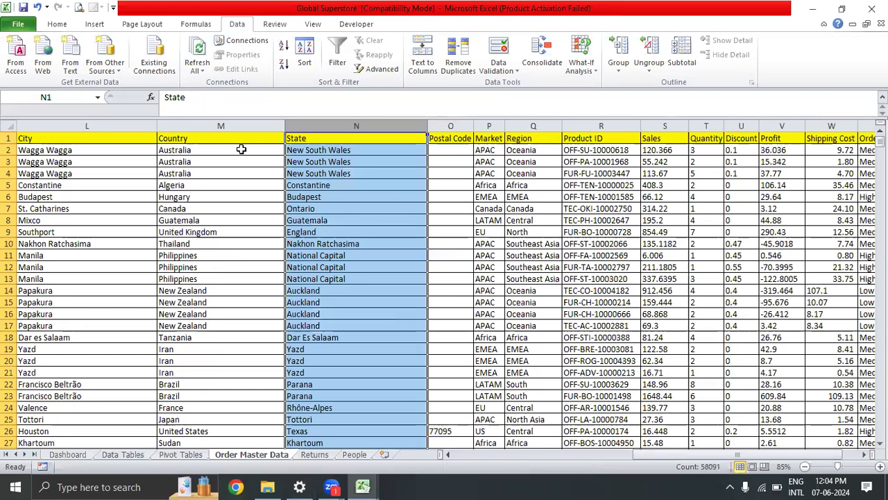
{"action": "left_click", "coordinate": [245, 136]}
{"action": "left_click", "coordinate": [326, 139]}
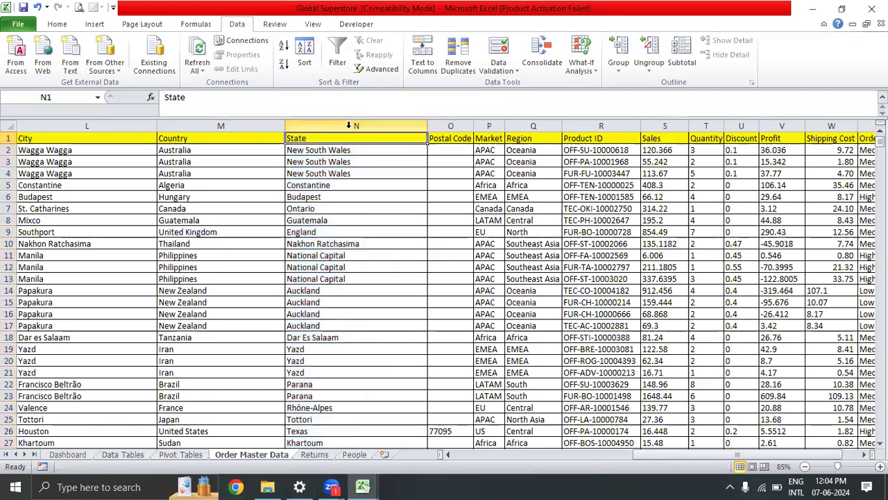
- Move the whole City column directly before the Postal Code column, ending on cell N4
{"action": "left_click", "coordinate": [104, 125]}
{"action": "right_click", "coordinate": [109, 127]}
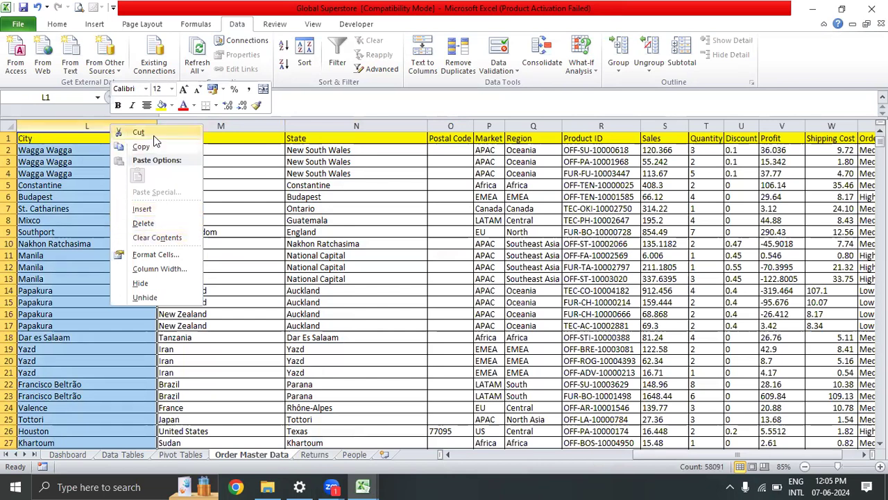
{"action": "left_click", "coordinate": [153, 135]}
{"action": "left_click", "coordinate": [450, 126]}
{"action": "right_click", "coordinate": [462, 126]}
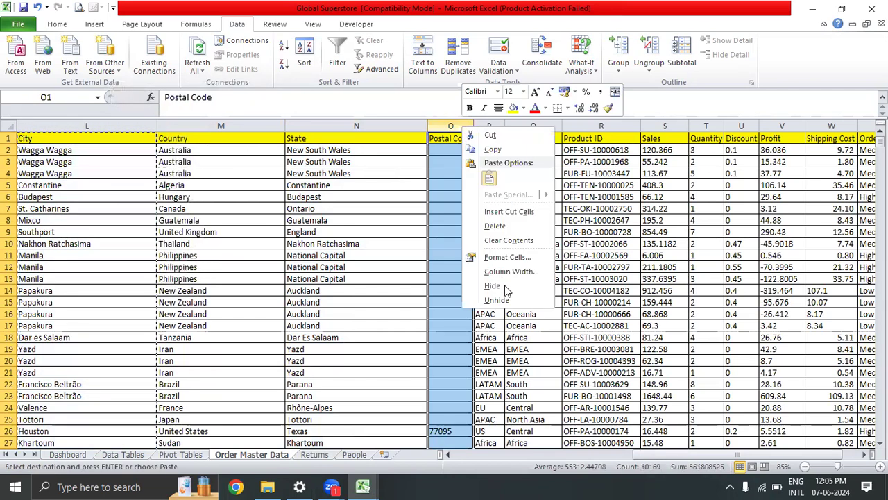
{"action": "left_click", "coordinate": [510, 212]}
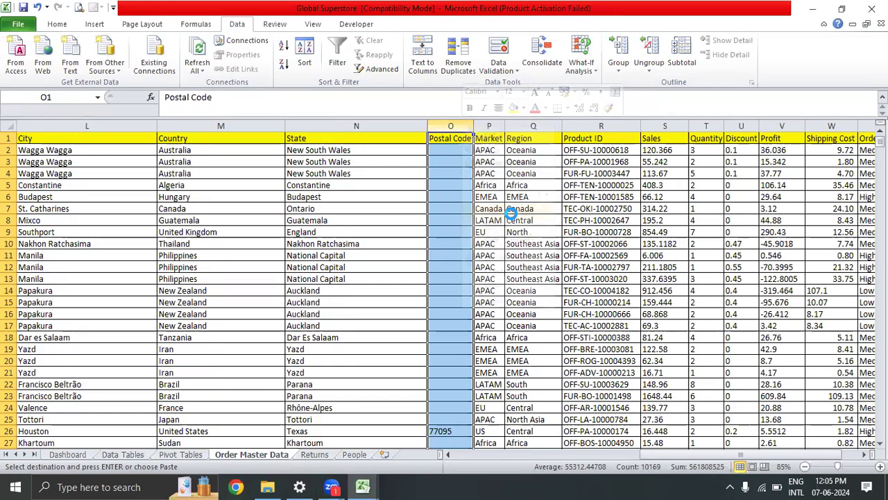
{"action": "left_click", "coordinate": [401, 219]}
{"action": "left_click", "coordinate": [399, 174]}
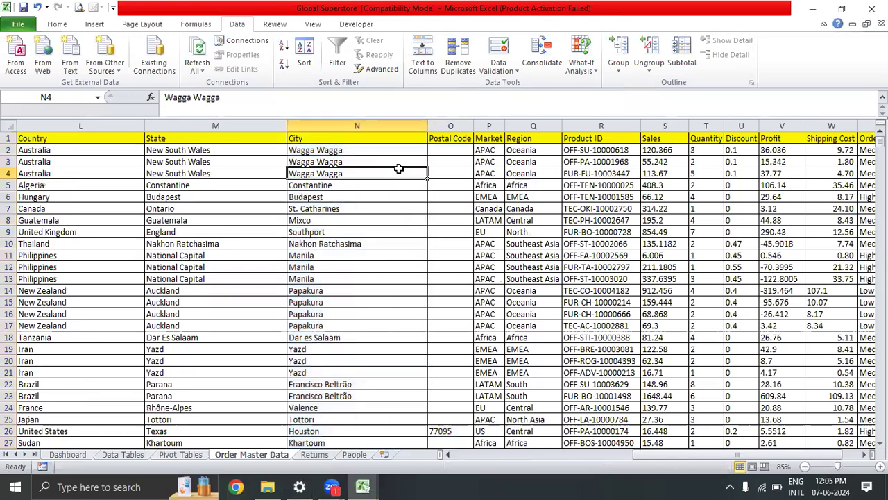
- Examine the Country, State, City and Postal Code headings and go back along the heading row to Customer Name in G1
{"action": "left_click", "coordinate": [399, 152]}
{"action": "left_click", "coordinate": [89, 137]}
{"action": "left_click", "coordinate": [246, 137]}
{"action": "left_click", "coordinate": [357, 137]}
{"action": "left_click", "coordinate": [436, 138]}
{"action": "key", "text": "Left"}
{"action": "key", "text": "Left"}
{"action": "key", "text": "Left"}
{"action": "key", "text": "Left"}
{"action": "key", "text": "Left"}
{"action": "key", "text": "Left"}
{"action": "key", "text": "Left"}
{"action": "key", "text": "Left"}
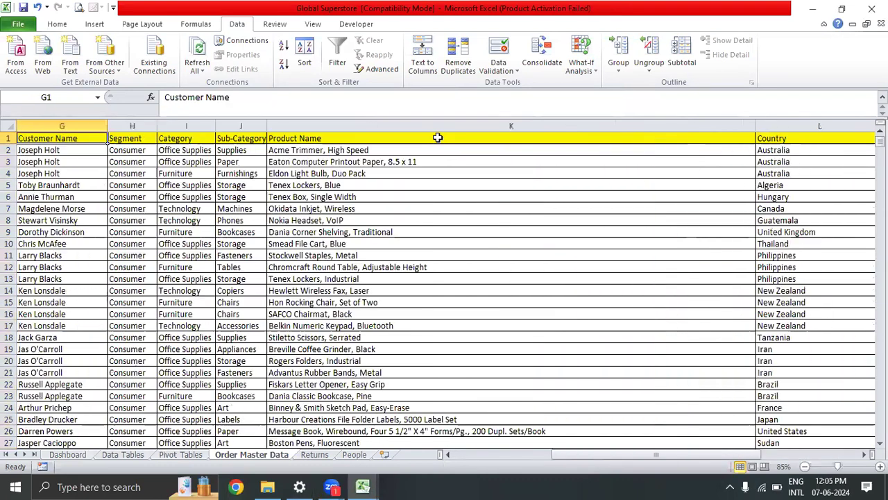
- Examine the column headings from Segment across to Postal Code, ending on O1
{"action": "key", "text": "Right"}
{"action": "key", "text": "Right"}
{"action": "key", "text": "Right"}
{"action": "key", "text": "Right"}
{"action": "key", "text": "Right"}
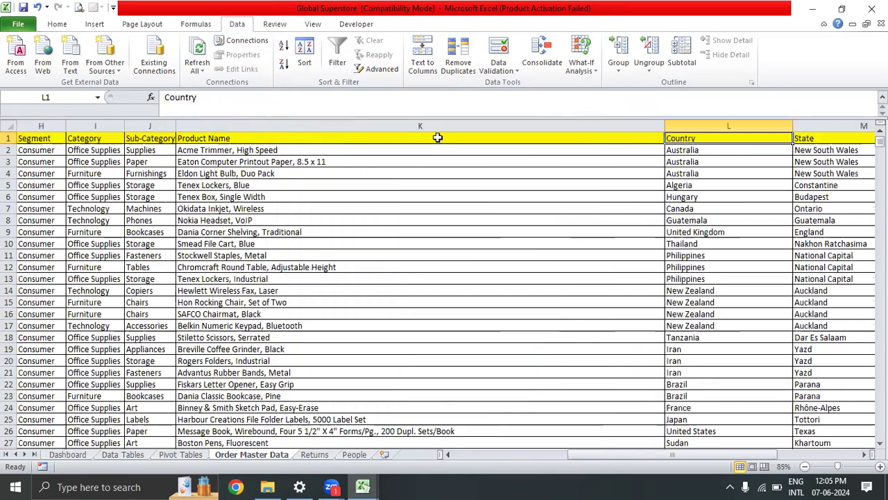
{"action": "key", "text": "Right"}
{"action": "key", "text": "Right"}
{"action": "key", "text": "Right"}
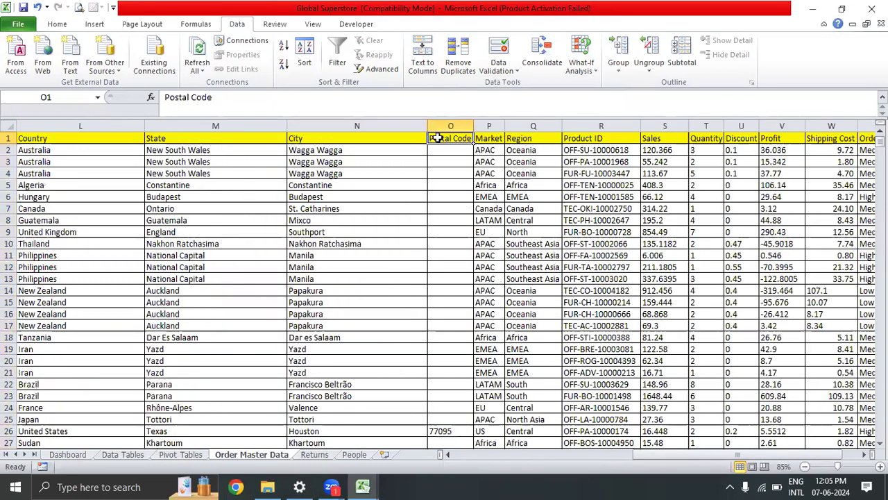
- Review the headings back to Product Name and forward through Market and Region, ending on Product ID in R1
{"action": "key", "text": "Left"}
{"action": "key", "text": "Left"}
{"action": "key", "text": "Left"}
{"action": "key", "text": "Left"}
{"action": "key", "text": "Right"}
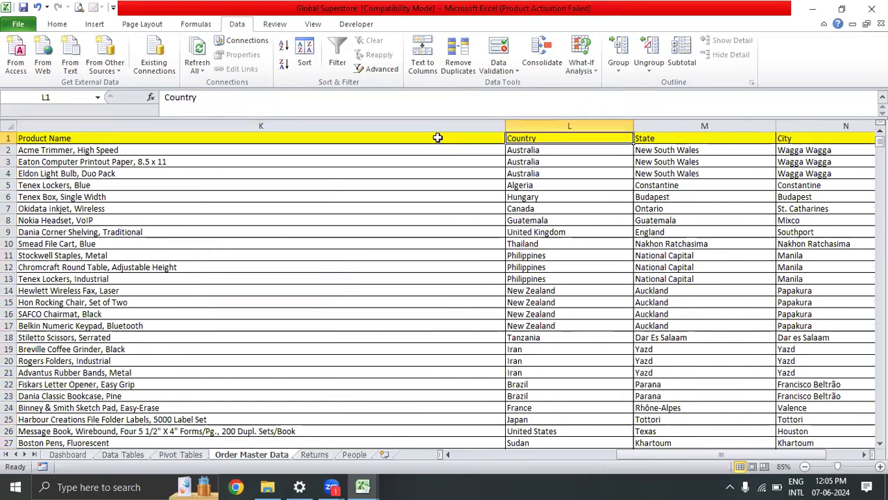
{"action": "key", "text": "Right"}
{"action": "key", "text": "Right"}
{"action": "key", "text": "Right"}
{"action": "key", "text": "Right"}
{"action": "key", "text": "Right"}
{"action": "key", "text": "Right"}
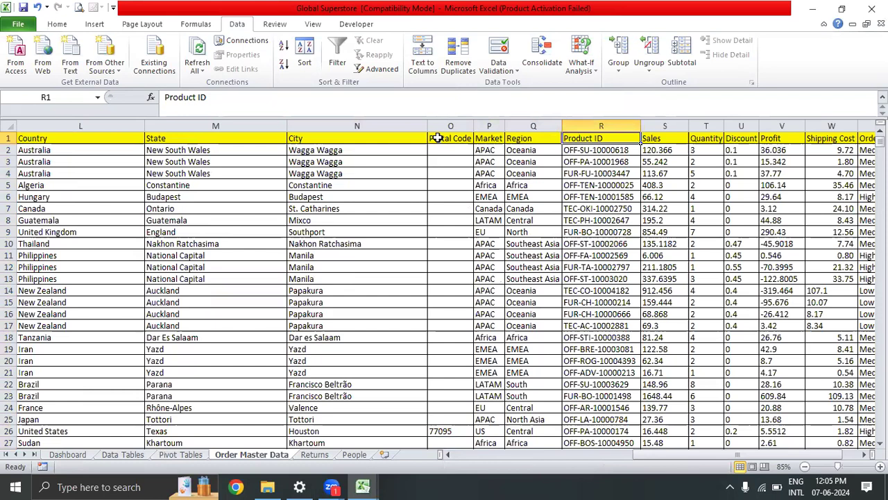
- Move the Market and Region columns with all their data directly before the Country column
{"action": "key", "text": "Left"}
{"action": "key", "text": "Left"}
{"action": "key", "text": "shift+Right"}
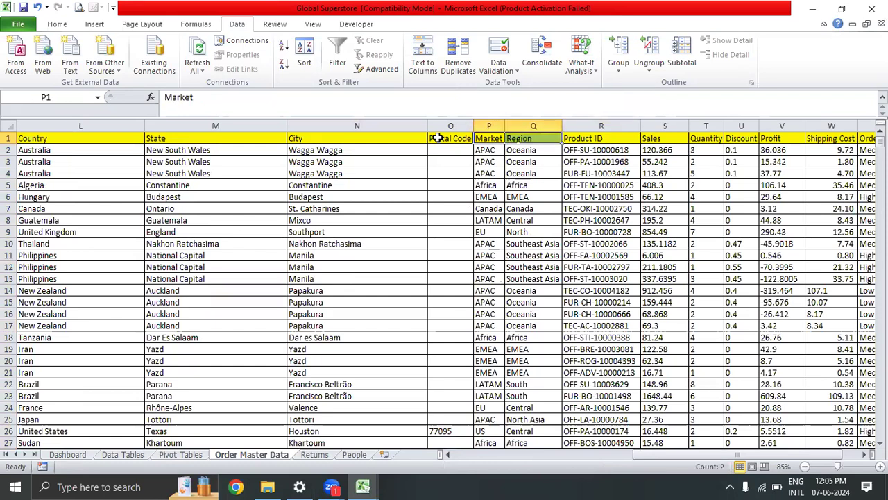
{"action": "key", "text": "ctrl+shift+Down"}
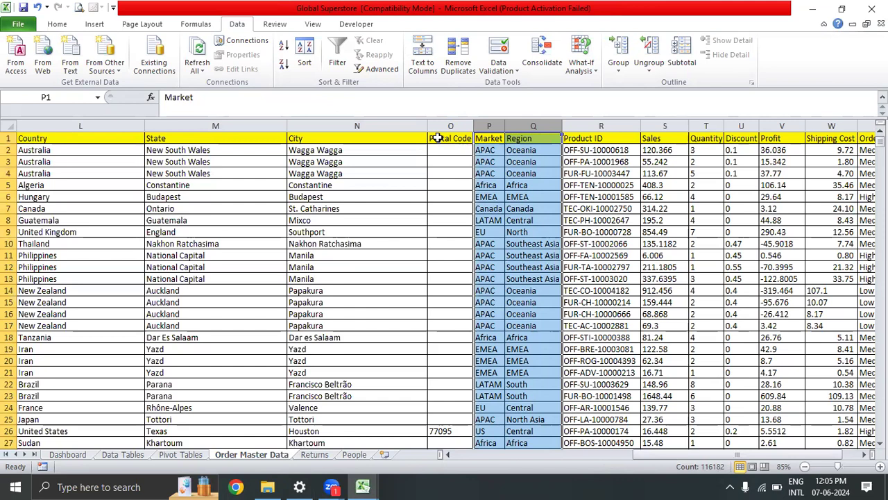
{"action": "key", "text": "ctrl+c"}
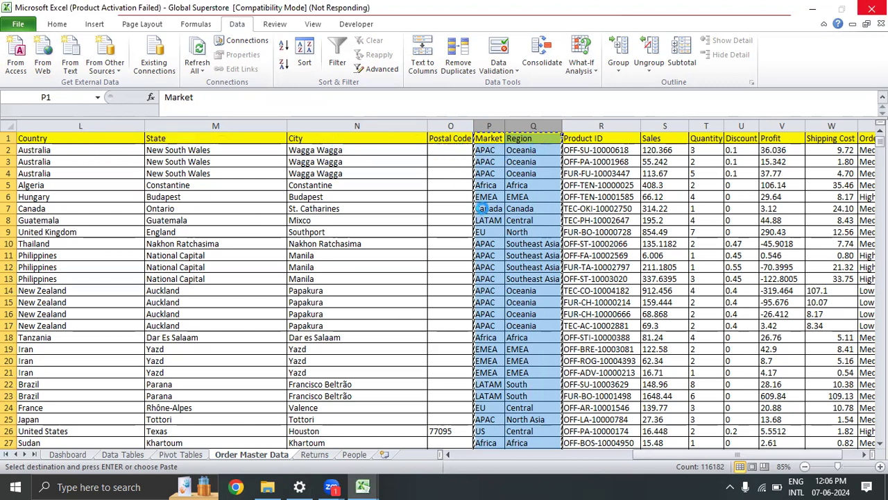
{"action": "right_click", "coordinate": [28, 127]}
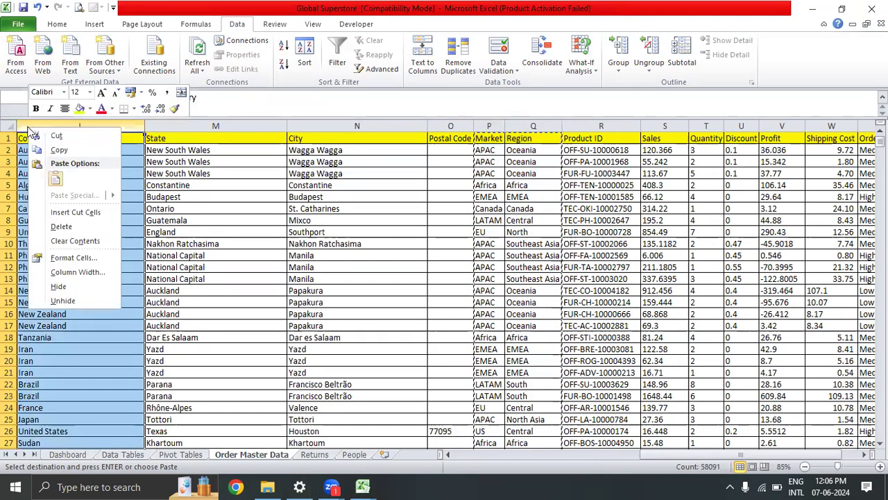
{"action": "left_click", "coordinate": [76, 212]}
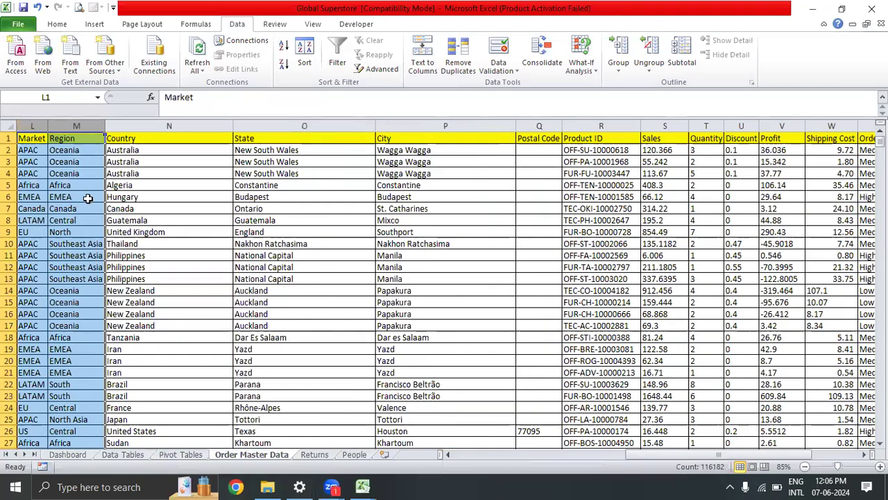
- Go back along the heading row from Country in N1 to the Row ID heading in A1
{"action": "left_click", "coordinate": [152, 124]}
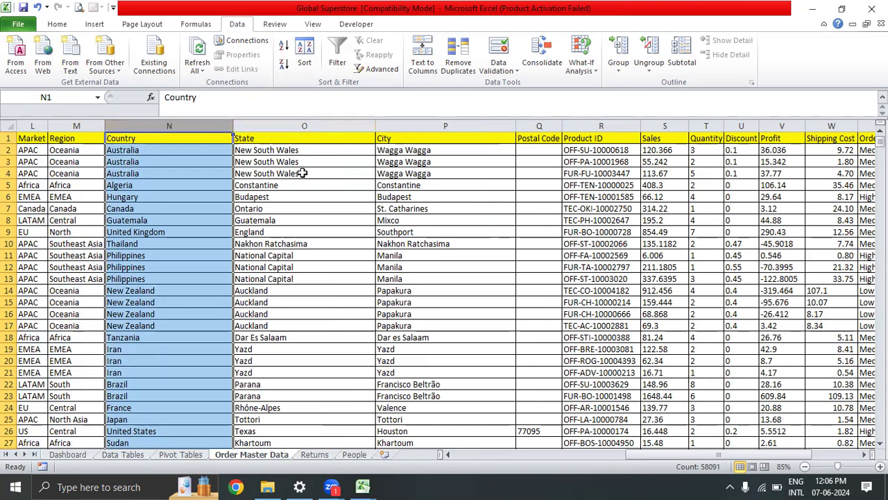
{"action": "key", "text": "Left"}
{"action": "key", "text": "Left"}
{"action": "key", "text": "Left"}
{"action": "key", "text": "Left"}
{"action": "key", "text": "Left"}
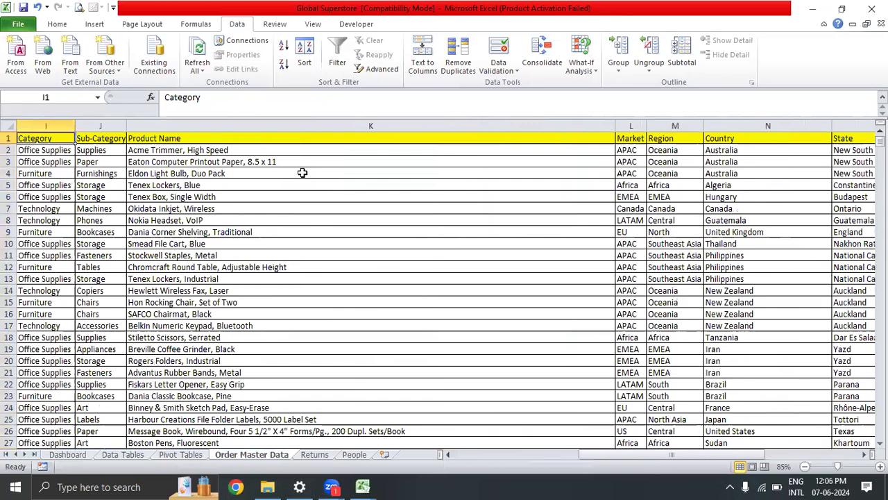
{"action": "key", "text": "Left"}
{"action": "key", "text": "Left"}
{"action": "key", "text": "Left"}
{"action": "key", "text": "Left"}
{"action": "key", "text": "Left"}
{"action": "key", "text": "Left"}
{"action": "key", "text": "Left"}
{"action": "key", "text": "Left"}
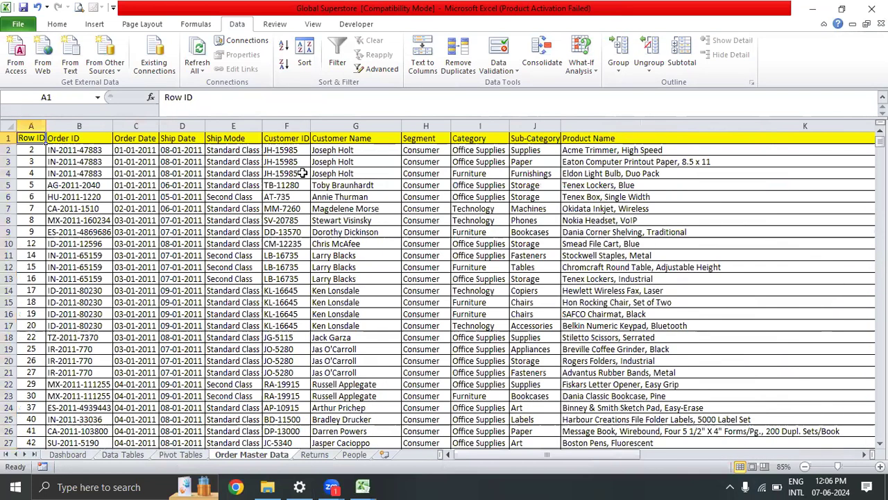
- Examine the rearranged column headings from Row ID across to Country, ending on N1
{"action": "key", "text": "Right"}
{"action": "key", "text": "Right"}
{"action": "key", "text": "Left"}
{"action": "key", "text": "Right"}
{"action": "key", "text": "Right"}
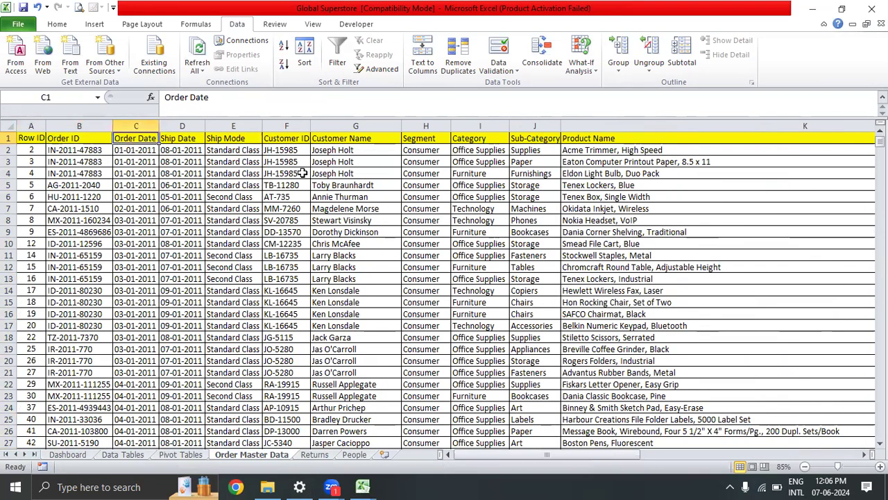
{"action": "key", "text": "Right"}
{"action": "key", "text": "Right"}
{"action": "key", "text": "Right"}
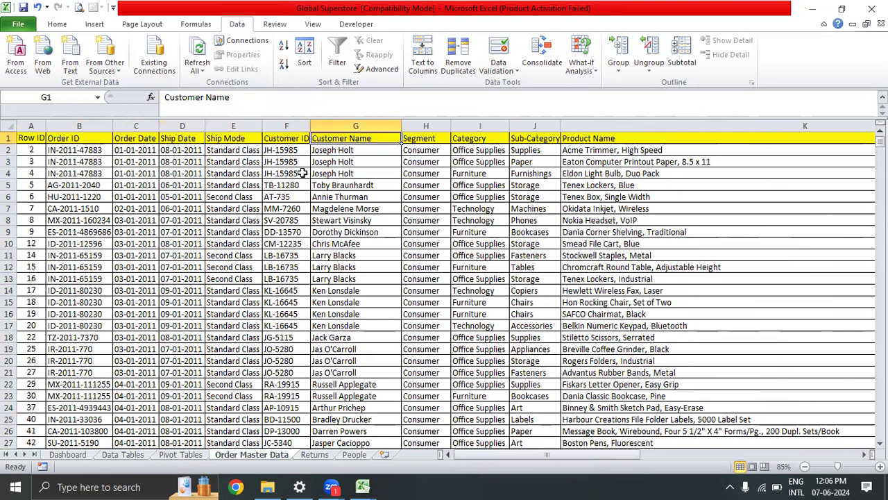
{"action": "key", "text": "Right"}
{"action": "key", "text": "Right"}
{"action": "key", "text": "Right"}
{"action": "key", "text": "Right"}
{"action": "key", "text": "Right"}
{"action": "key", "text": "Right"}
{"action": "key", "text": "Right"}
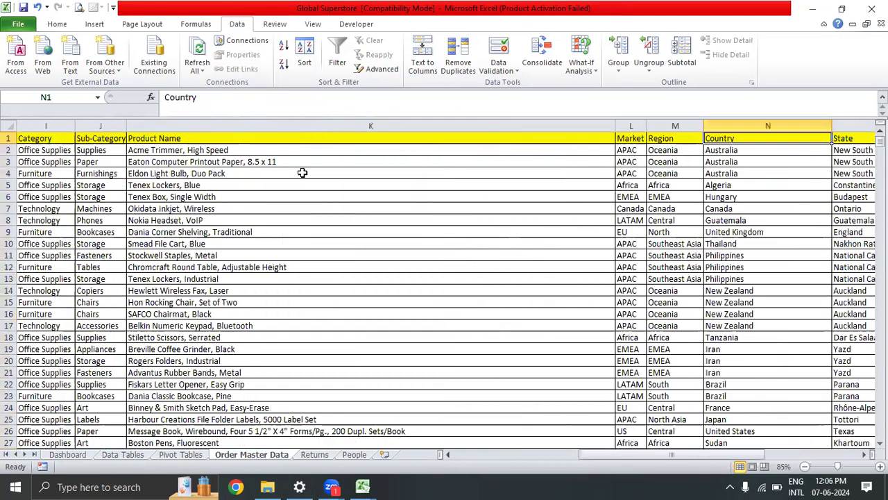
- Review the product and location headings between Category and Product ID, ending on Market in L1
{"action": "key", "text": "Right"}
{"action": "key", "text": "Right"}
{"action": "key", "text": "Right"}
{"action": "key", "text": "Right"}
{"action": "key", "text": "Left"}
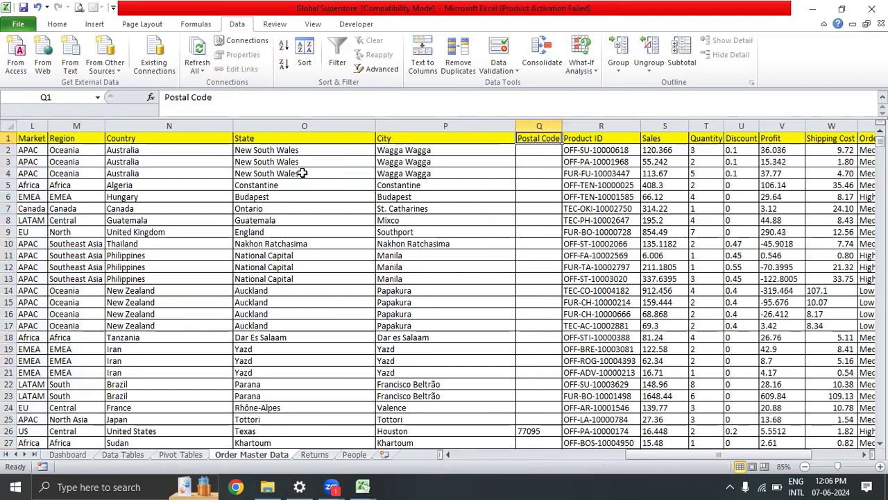
{"action": "key", "text": "Left"}
{"action": "key", "text": "Left"}
{"action": "key", "text": "Left"}
{"action": "key", "text": "Left"}
{"action": "key", "text": "Left"}
{"action": "key", "text": "Left"}
{"action": "key", "text": "Left"}
{"action": "key", "text": "Left"}
{"action": "key", "text": "Right"}
{"action": "key", "text": "Right"}
{"action": "key", "text": "Right"}
{"action": "key", "text": "Right"}
{"action": "key", "text": "Right"}
{"action": "key", "text": "Right"}
{"action": "key", "text": "Left"}
{"action": "key", "text": "Left"}
{"action": "key", "text": "Left"}
{"action": "key", "text": "Left"}
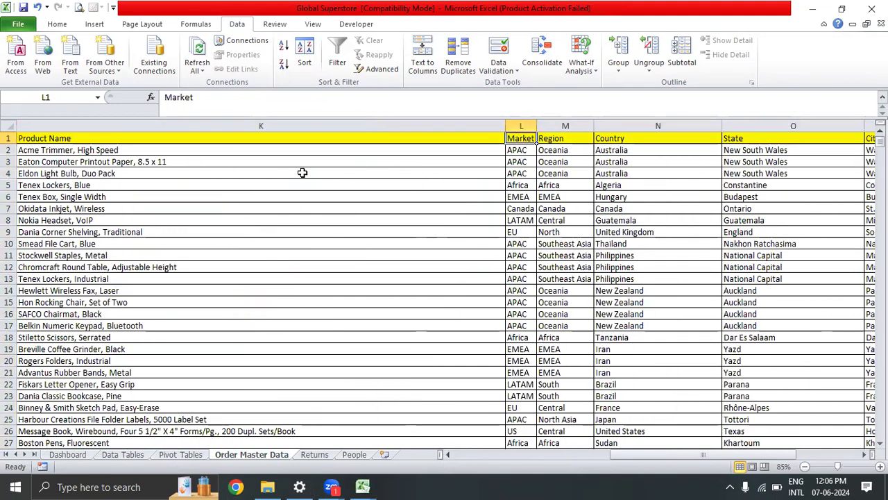
- Move the Product ID column with all its data directly after Product Name, ahead of the Market column
{"action": "key", "text": "Right"}
{"action": "key", "text": "Right"}
{"action": "key", "text": "Right"}
{"action": "key", "text": "Right"}
{"action": "key", "text": "Right"}
{"action": "key", "text": "Right"}
{"action": "key", "text": "Right"}
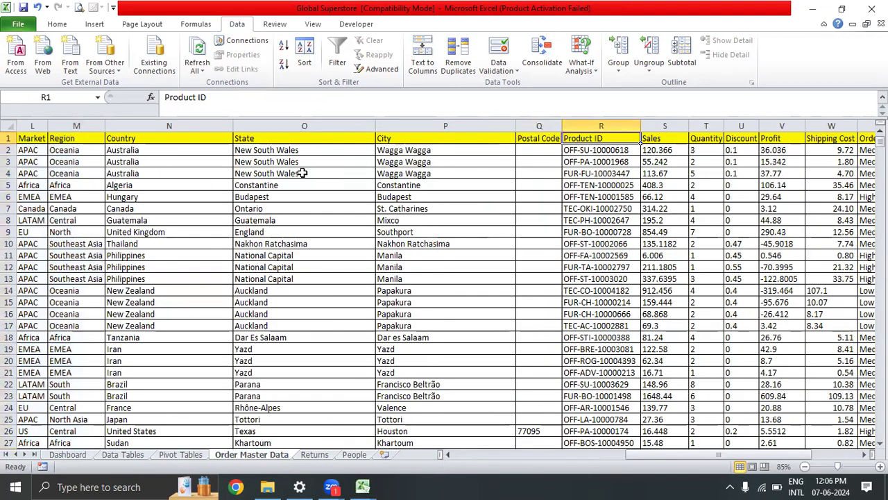
{"action": "key", "text": "ctrl+space"}
{"action": "key", "text": "ctrl+x"}
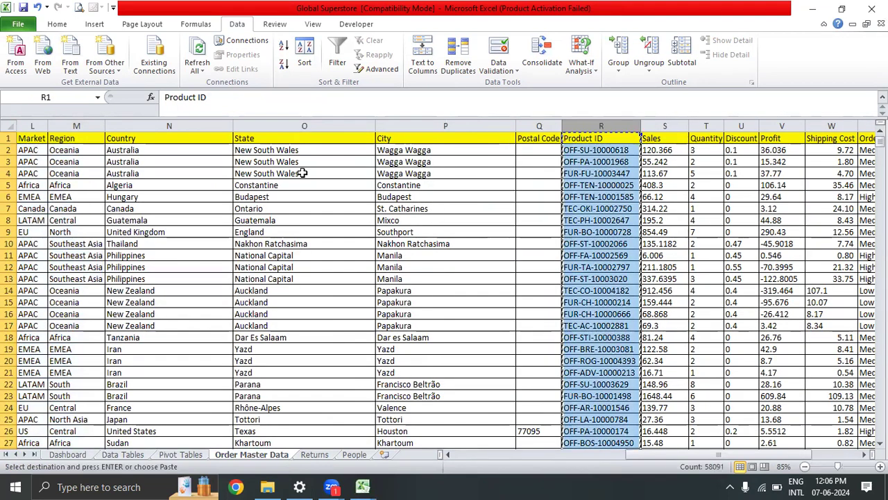
{"action": "key", "text": "Left"}
{"action": "key", "text": "Left"}
{"action": "key", "text": "Left"}
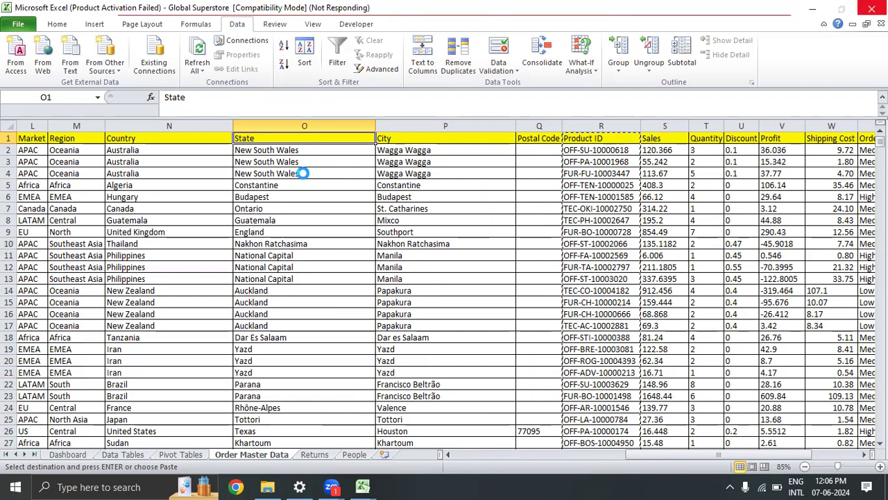
{"action": "key", "text": "Left"}
{"action": "key", "text": "Left"}
{"action": "key", "text": "Left"}
{"action": "key", "text": "Left"}
{"action": "key", "text": "Left"}
{"action": "key", "text": "Left"}
{"action": "key", "text": "Left"}
{"action": "key", "text": "Left"}
{"action": "key", "text": "Left"}
{"action": "key", "text": "Left"}
{"action": "key", "text": "Right"}
{"action": "key", "text": "Right"}
{"action": "key", "text": "Right"}
{"action": "key", "text": "Right"}
{"action": "key", "text": "Right"}
{"action": "key", "text": "Right"}
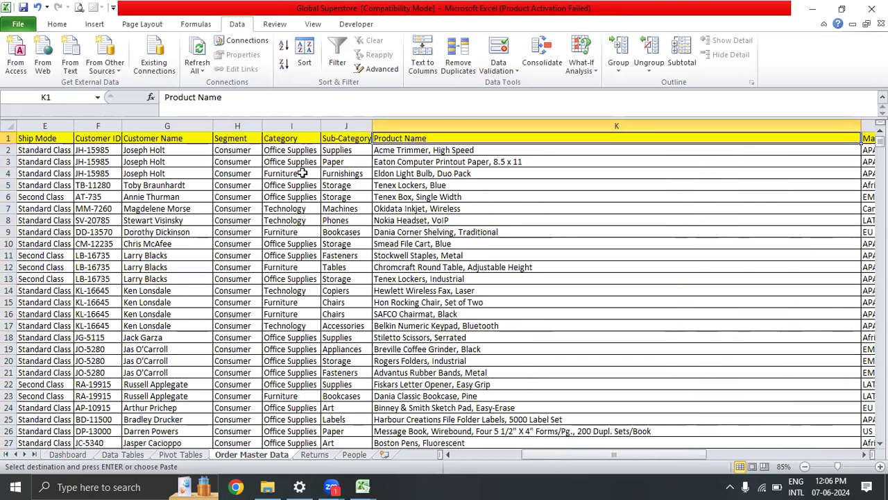
{"action": "key", "text": "Right"}
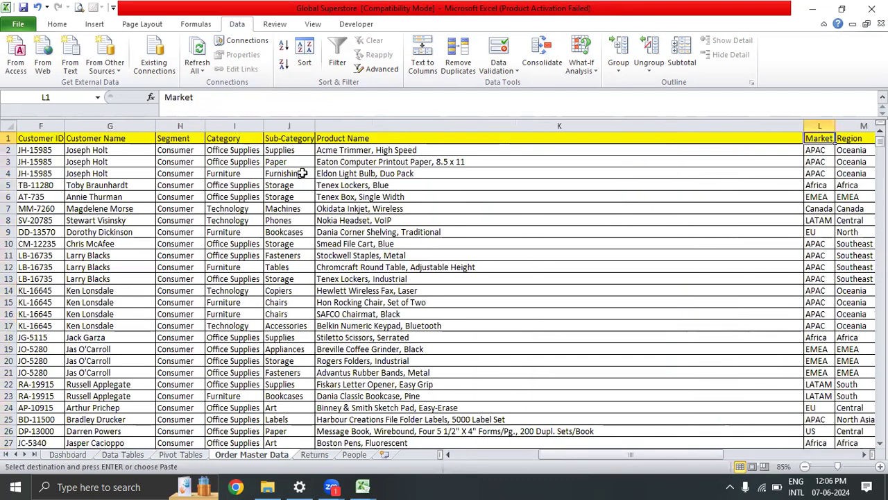
{"action": "left_click", "coordinate": [818, 126]}
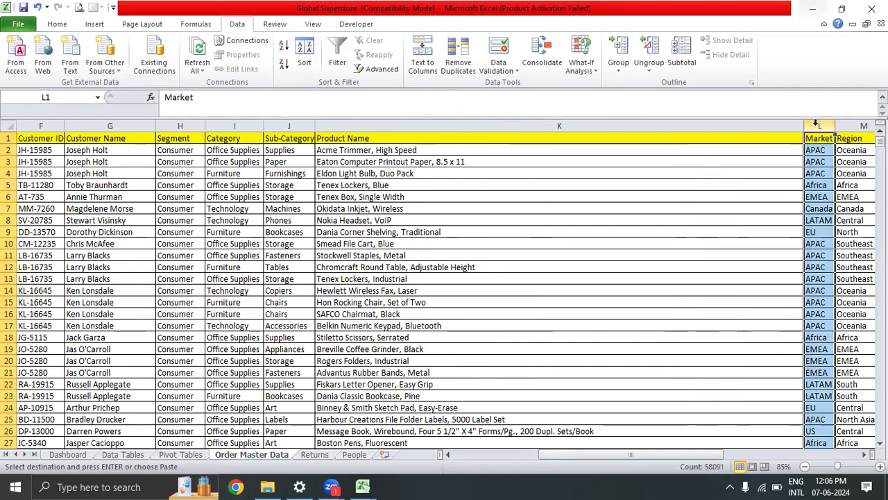
{"action": "right_click", "coordinate": [818, 126]}
{"action": "left_click", "coordinate": [781, 211]}
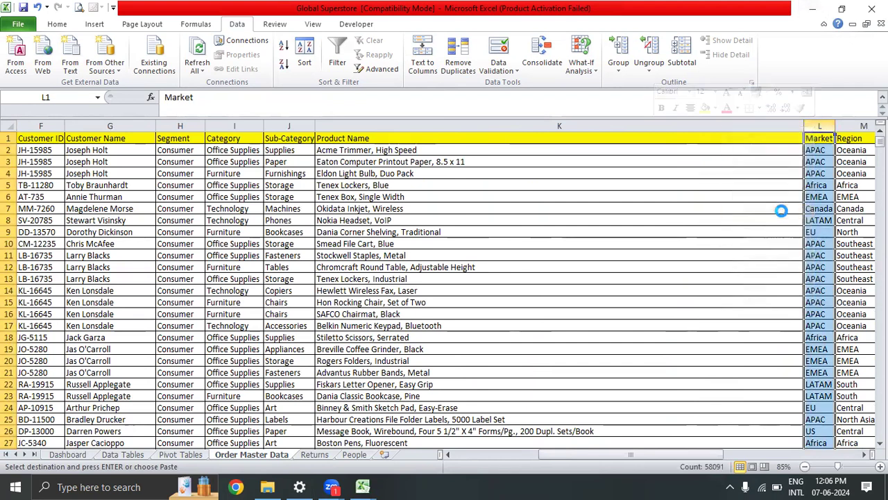
{"action": "left_click", "coordinate": [369, 243]}
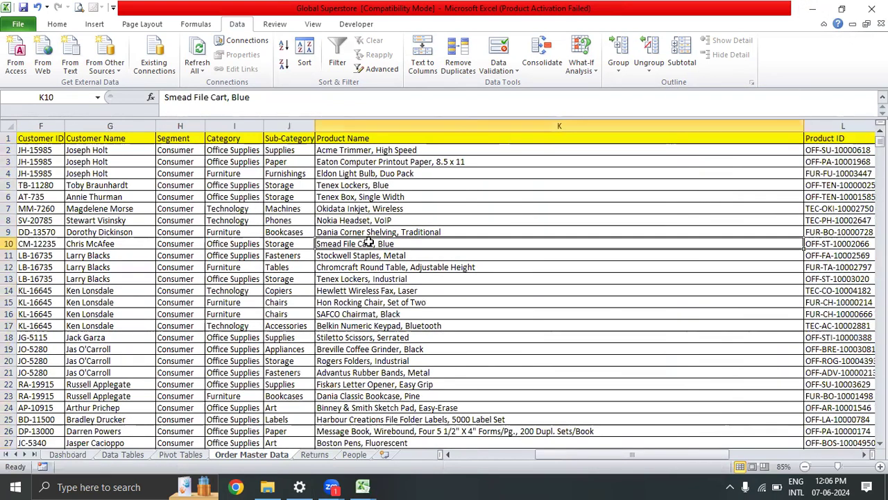
- Examine the Segment column's values from H2 down to the last record, and return to the Category heading in I1
{"action": "key", "text": "ctrl+Up"}
{"action": "key", "text": "ctrl+Left"}
{"action": "key", "text": "Right"}
{"action": "key", "text": "Right"}
{"action": "key", "text": "Right"}
{"action": "key", "text": "Right"}
{"action": "key", "text": "Right"}
{"action": "key", "text": "Right"}
{"action": "key", "text": "Right"}
{"action": "key", "text": "Right"}
{"action": "key", "text": "Down"}
{"action": "key", "text": "Left"}
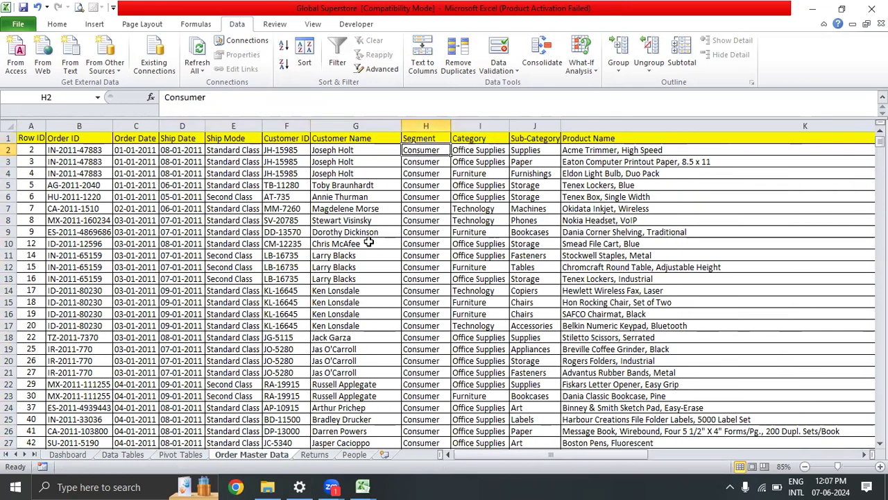
{"action": "key", "text": "ctrl+shift+Down"}
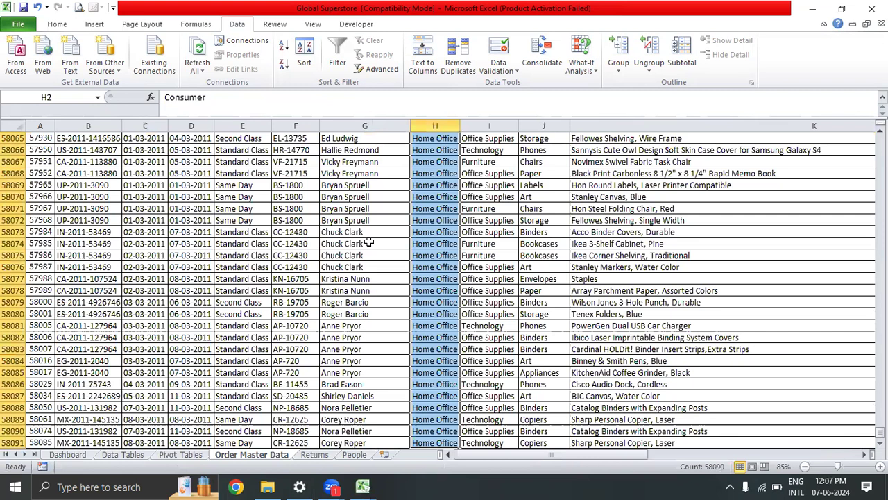
{"action": "key", "text": "ctrl+Up"}
{"action": "key", "text": "Down"}
{"action": "key", "text": "Right"}
{"action": "key", "text": "Up"}
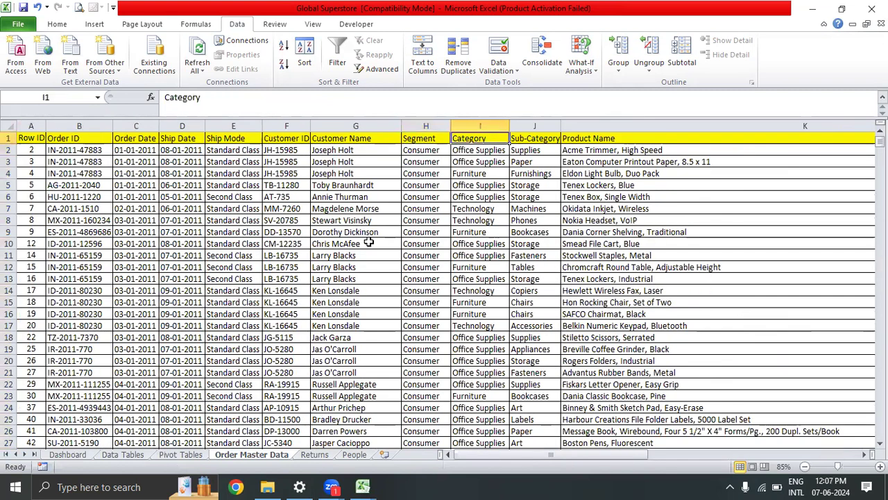
- Turn on the heading filters, check them from Category to Product Name, and turn the filters off
{"action": "key", "text": "alt+a"}
{"action": "key", "text": "t"}
{"action": "key", "text": "Right"}
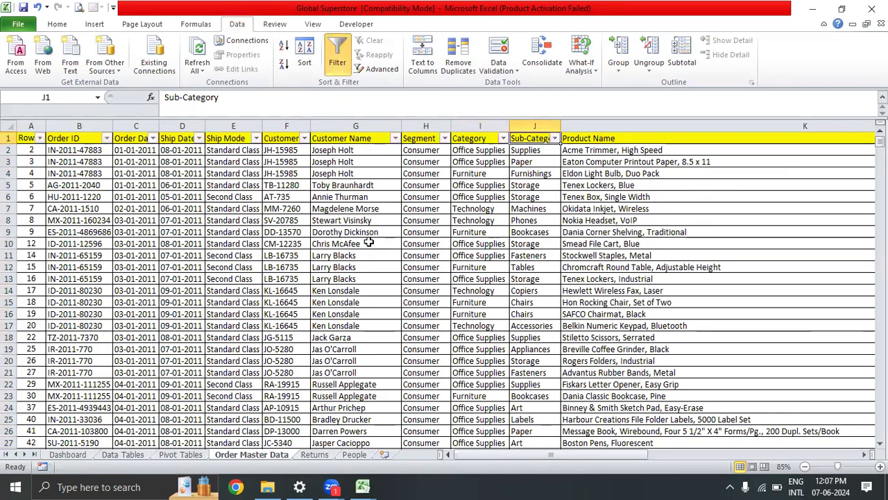
{"action": "key", "text": "Right"}
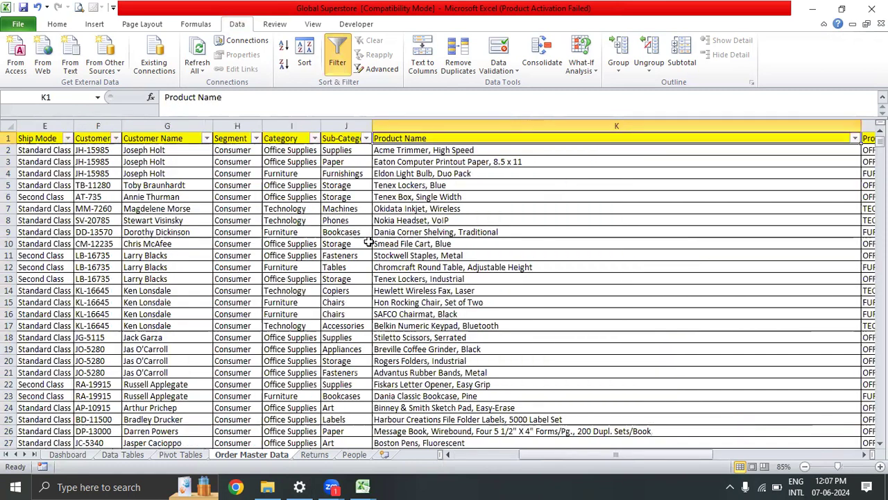
{"action": "key", "text": "Left"}
{"action": "key", "text": "Left"}
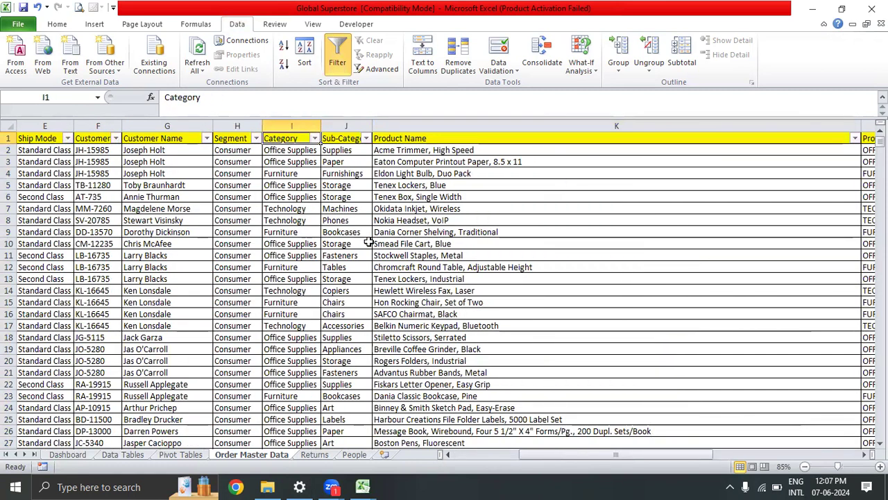
{"action": "key", "text": "ctrl+shift+l"}
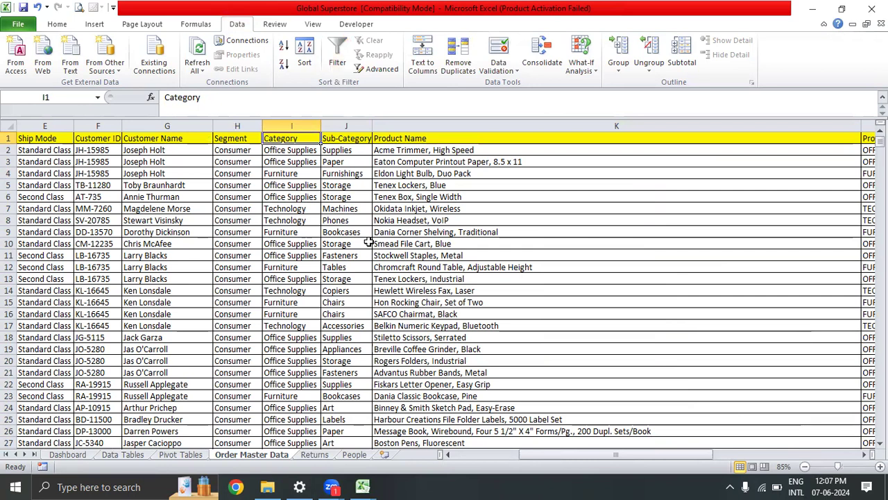
- Select the whole orders table and set up a custom sort by Segment values from A to Z
{"action": "key", "text": "ctrl+a"}
{"action": "key", "text": "alt+d"}
{"action": "key", "text": "s"}
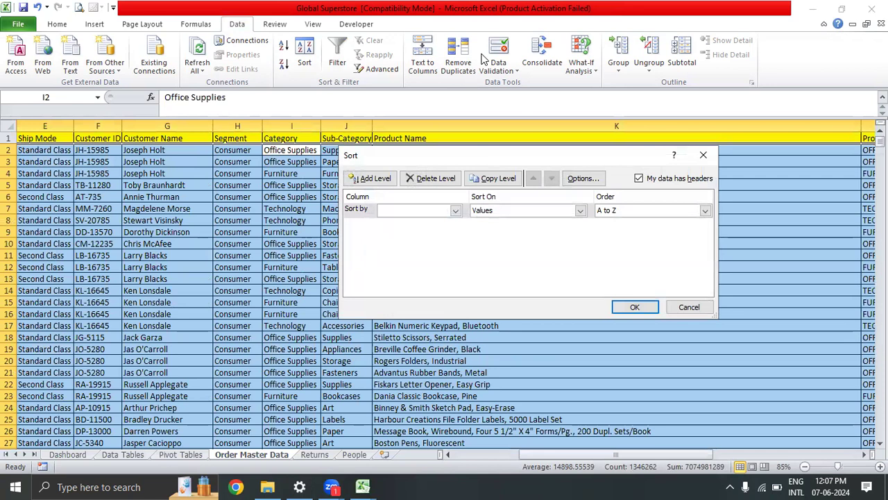
{"action": "left_click", "coordinate": [238, 28]}
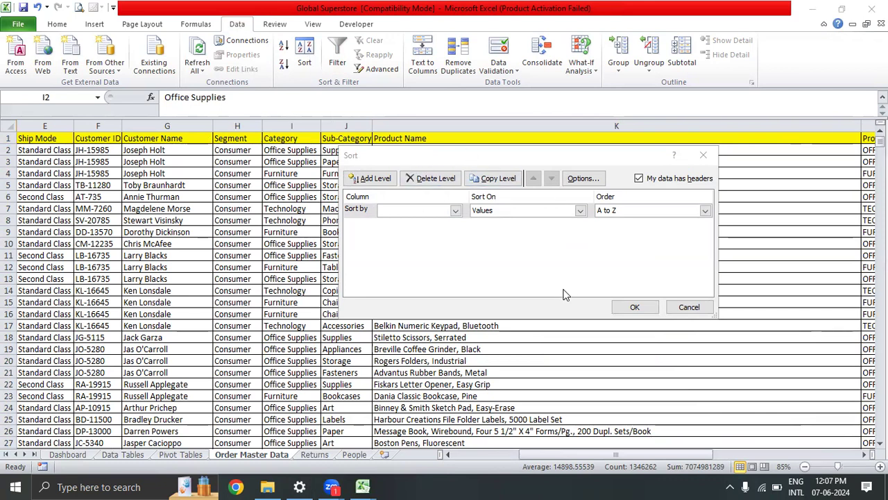
{"action": "left_click", "coordinate": [703, 157]}
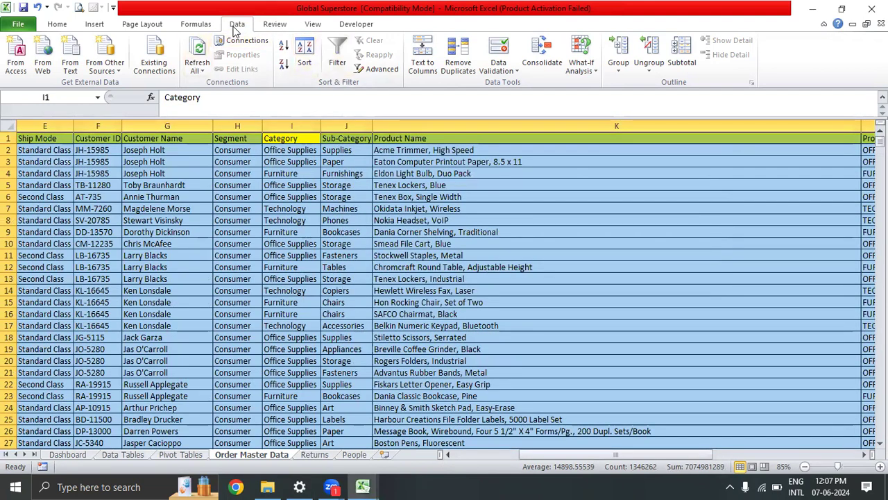
{"action": "left_click", "coordinate": [305, 56]}
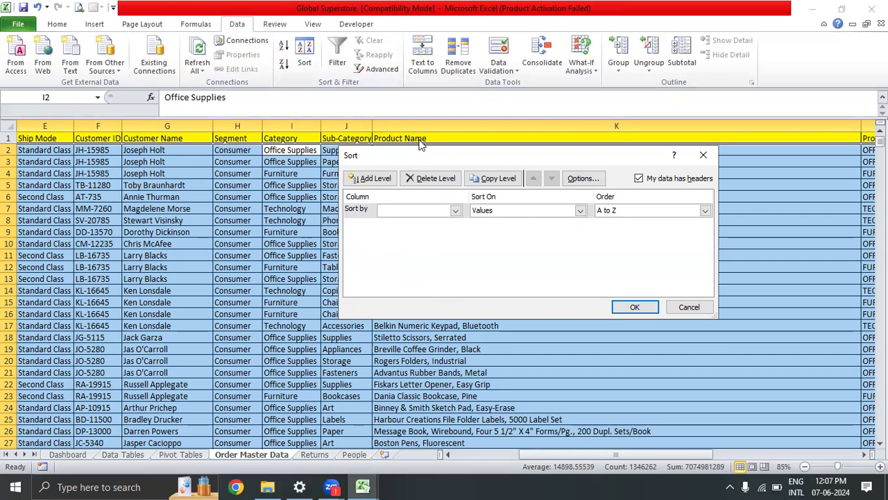
{"action": "left_click", "coordinate": [455, 210]}
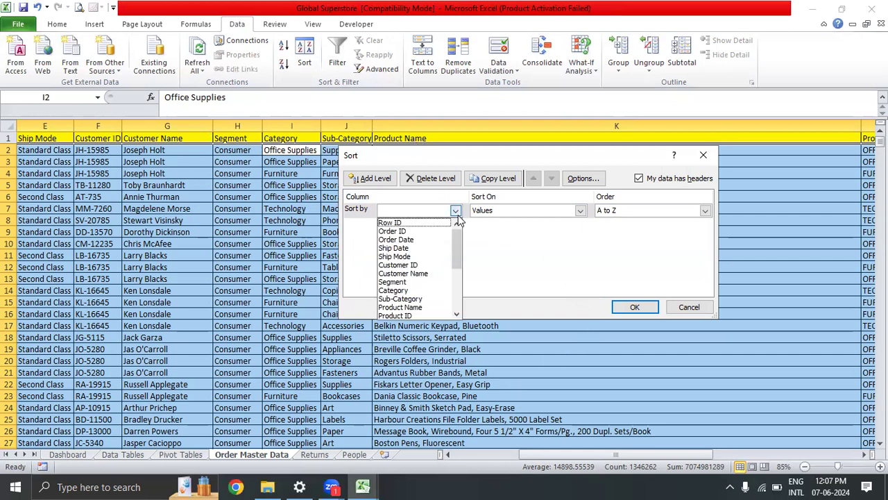
{"action": "left_click", "coordinate": [424, 282]}
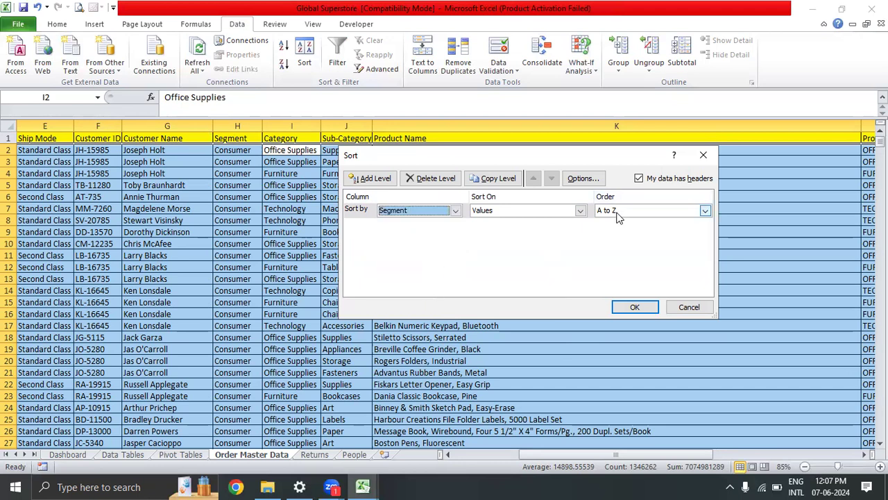
- Add Category and Sub-Category as the second and third sort levels, both by values from A to Z
{"action": "left_click", "coordinate": [370, 178]}
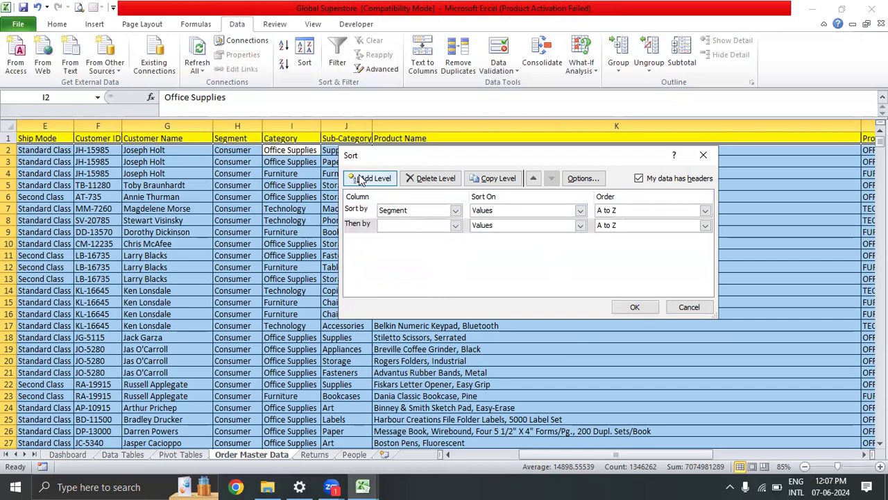
{"action": "left_click", "coordinate": [456, 227]}
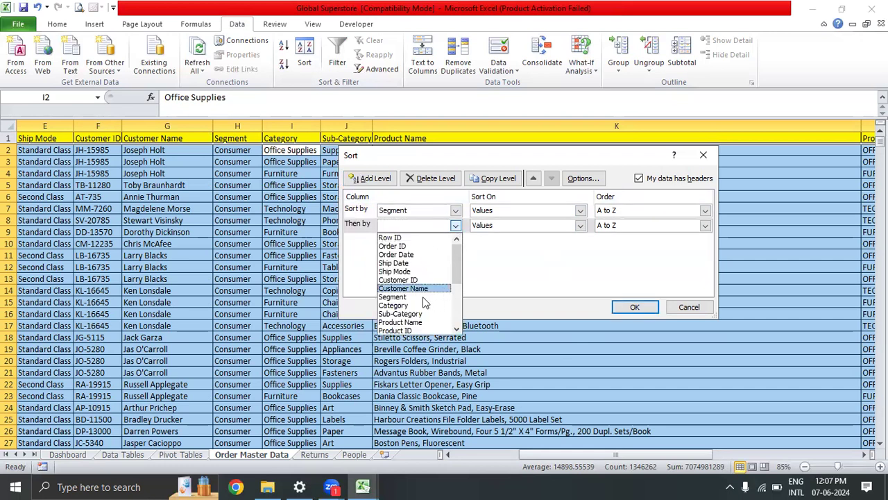
{"action": "left_click", "coordinate": [393, 305]}
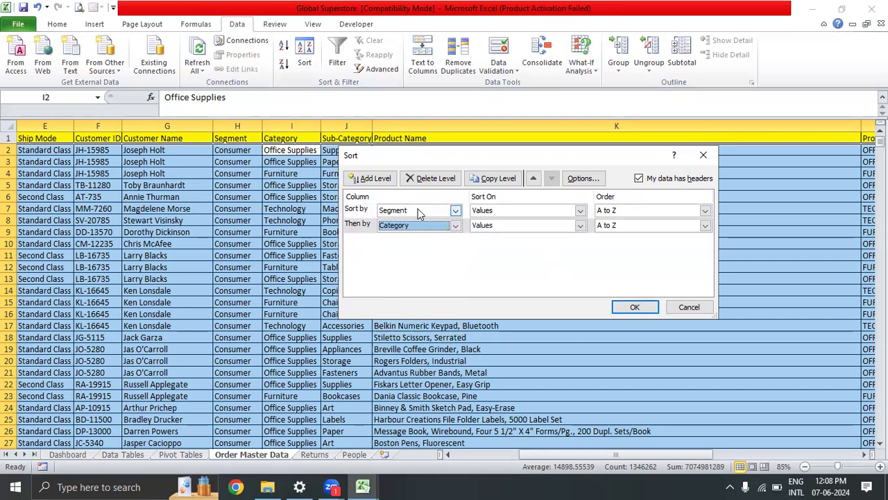
{"action": "left_click", "coordinate": [372, 178]}
{"action": "left_click", "coordinate": [455, 240]}
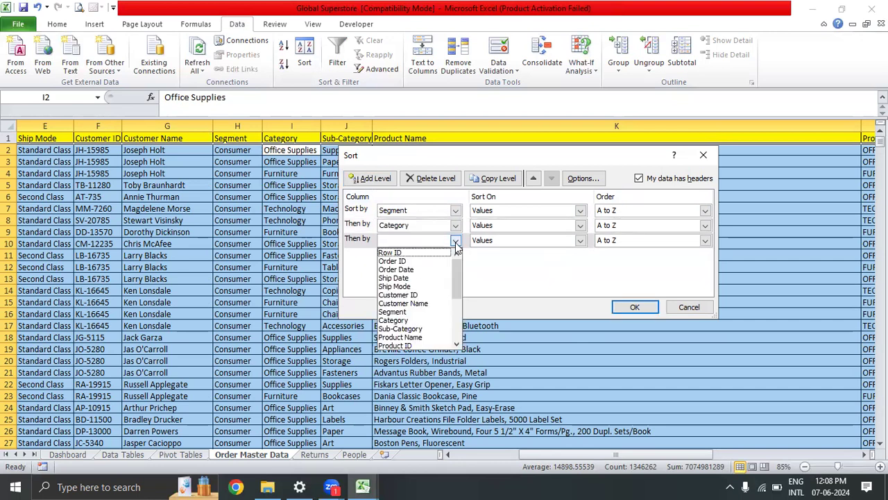
{"action": "left_click", "coordinate": [426, 330]}
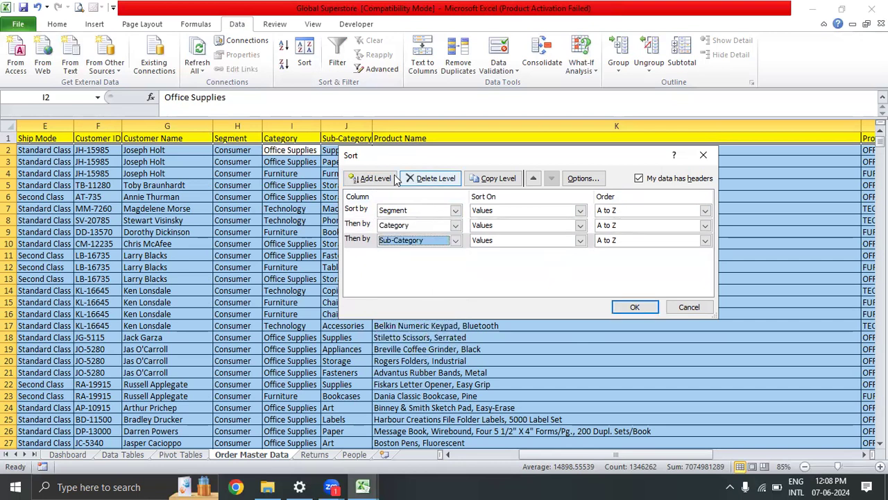
- Add Product Name, A to Z, as the fourth sort level and apply the multi-level sort
{"action": "left_click", "coordinate": [368, 179]}
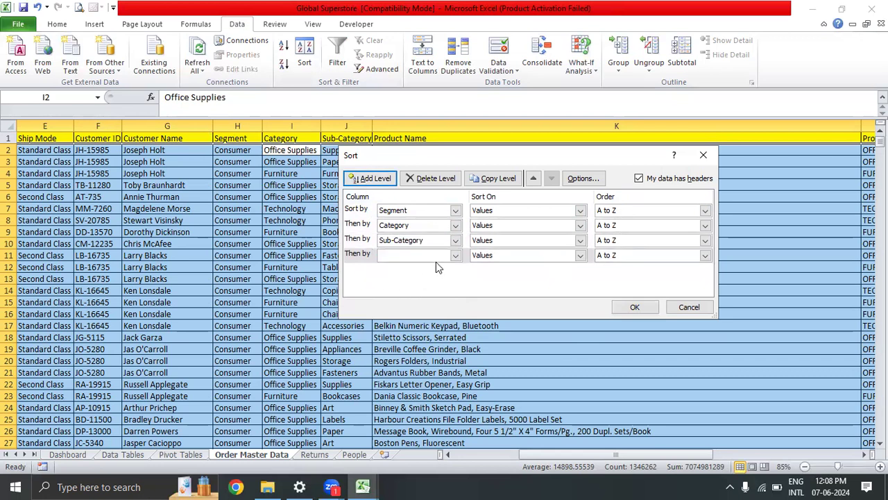
{"action": "left_click", "coordinate": [455, 256]}
{"action": "left_click", "coordinate": [425, 352]}
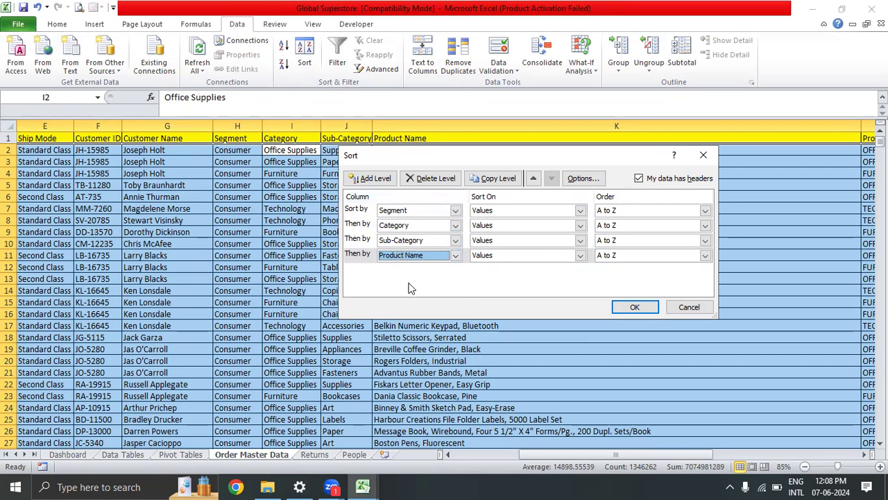
{"action": "left_click", "coordinate": [642, 310]}
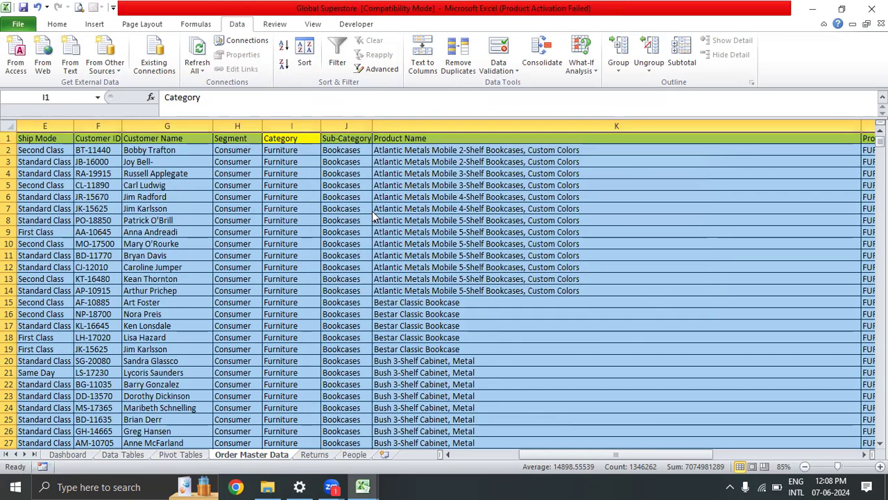
- Turn on filters for the sorted table's headings from the Segment heading in H1
{"action": "left_click", "coordinate": [294, 196]}
{"action": "left_click", "coordinate": [230, 137]}
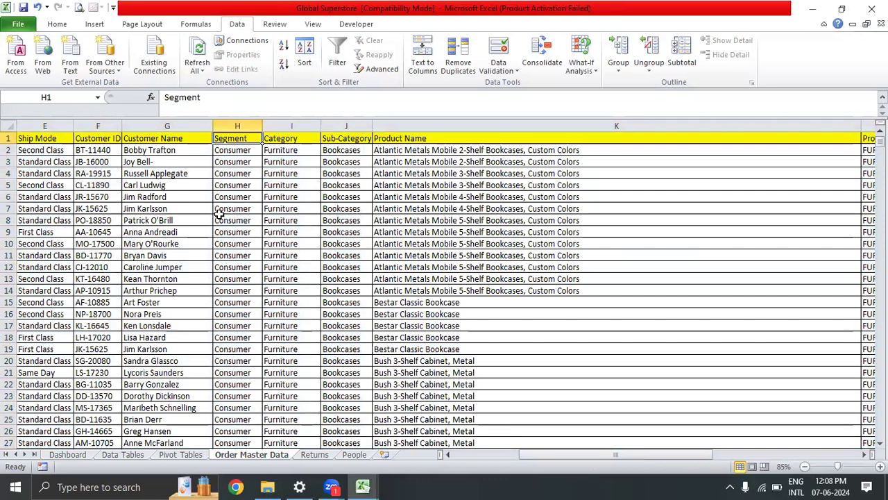
{"action": "key", "text": "alt"}
{"action": "key", "text": "a"}
{"action": "key", "text": "t"}
- Review the sorted columns around Segment, Category, Sub-Category, Product Name and Product ID, ending on Category in I1
{"action": "key", "text": "Right"}
{"action": "key", "text": "Right"}
{"action": "key", "text": "Right"}
{"action": "key", "text": "Right"}
{"action": "key", "text": "Left"}
{"action": "key", "text": "Left"}
{"action": "key", "text": "Left"}
{"action": "key", "text": "Left"}
{"action": "key", "text": "Left"}
{"action": "key", "text": "Right"}
{"action": "key", "text": "Right"}
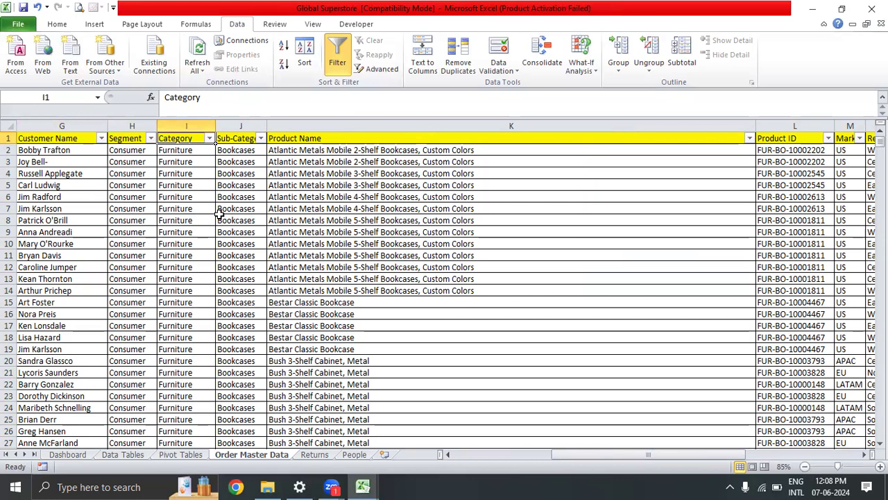
- Highlight the Segment values from H2 downward to examine how the sorted rows are grouped
{"action": "key", "text": "Left"}
{"action": "key", "text": "Left"}
{"action": "key", "text": "Down"}
{"action": "key", "text": "Right"}
{"action": "key", "text": "shift+Down"}
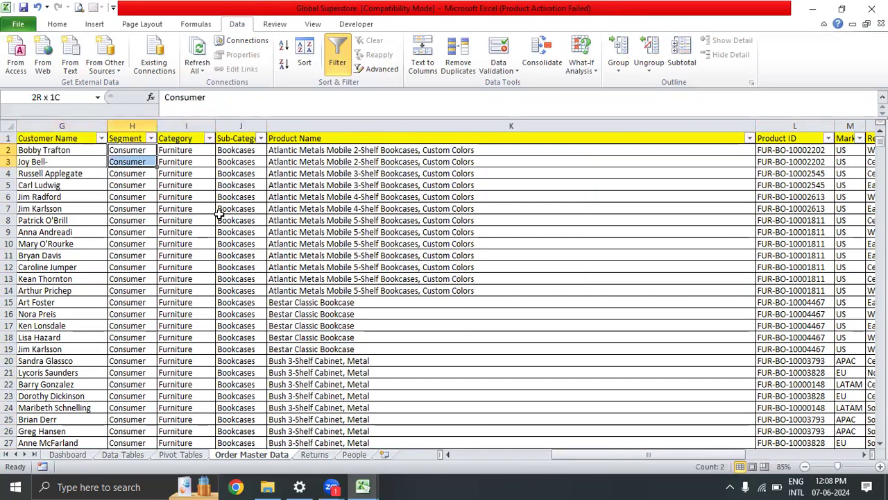
{"action": "key", "text": "shift+Down"}
{"action": "key", "text": "shift+Down"}
{"action": "key", "text": "shift+Down"}
{"action": "key", "text": "shift+Down"}
{"action": "key", "text": "shift+Down"}
{"action": "key", "text": "shift+Down"}
{"action": "key", "text": "shift+Down"}
{"action": "key", "text": "shift+Down"}
{"action": "key", "text": "shift+Down"}
{"action": "key", "text": "shift+Down"}
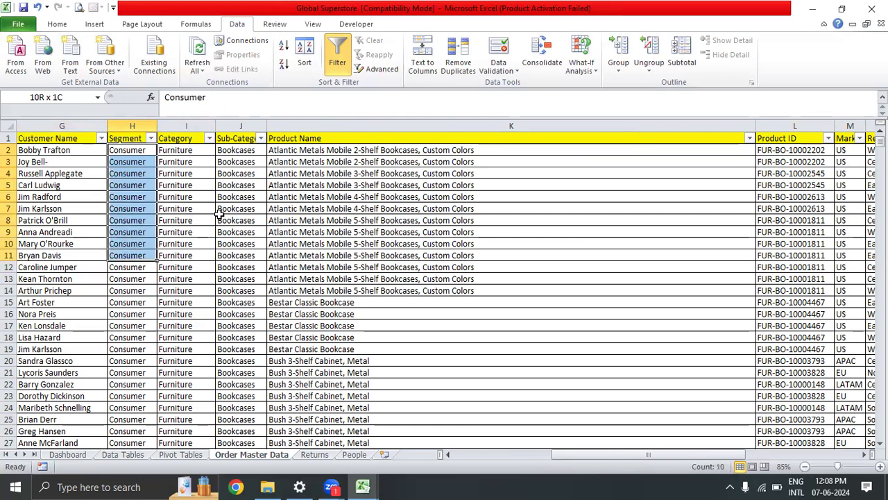
{"action": "key", "text": "shift+Down"}
{"action": "key", "text": "shift+Down"}
{"action": "key", "text": "shift+Down"}
{"action": "key", "text": "shift+Down"}
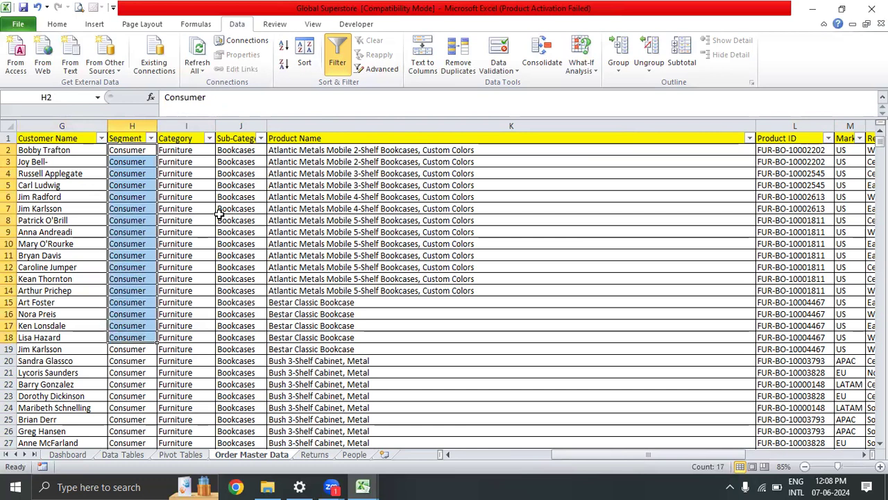
{"action": "key", "text": "Down"}
{"action": "key", "text": "Down"}
{"action": "left_click_drag", "start_coordinate": [144, 151], "coordinate": [117, 444]}
{"action": "scroll", "coordinate": [139, 278], "scroll_direction": "up", "scroll_amount": 1}
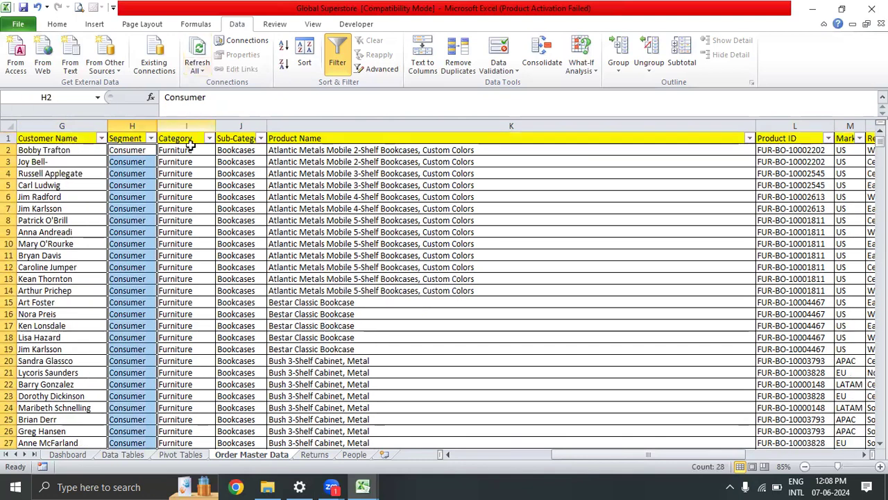
- Highlight the Category values from I2 downward to examine their grouping, and return to the Category heading in I1
{"action": "left_click", "coordinate": [189, 152]}
{"action": "left_click_drag", "start_coordinate": [188, 151], "coordinate": [181, 484]}
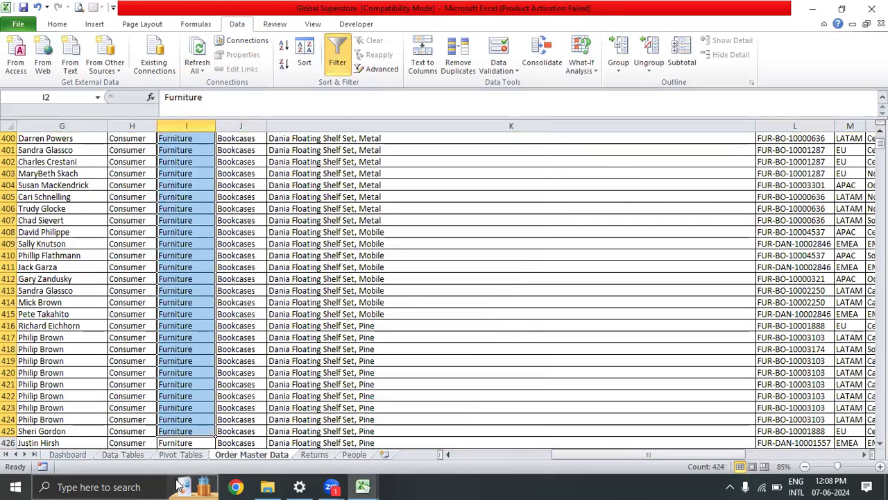
{"action": "key", "text": "Down"}
{"action": "key", "text": "Down"}
{"action": "key", "text": "Up"}
{"action": "key", "text": "Up"}
{"action": "key", "text": "Up"}
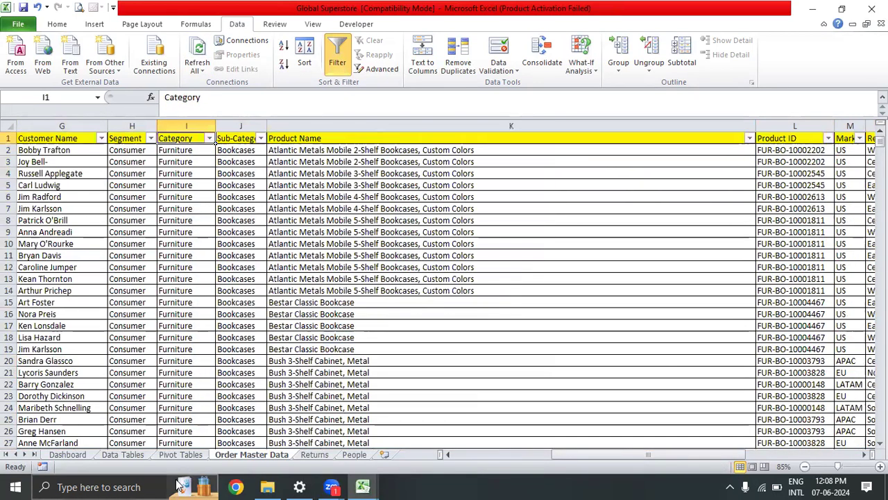
- Examine the values listed in the Category filter and compare them with the neighbouring Segment column
{"action": "key", "text": "alt+Down"}
{"action": "key", "text": "Down"}
{"action": "key", "text": "Down"}
{"action": "key", "text": "Down"}
{"action": "key", "text": "Down"}
{"action": "key", "text": "Down"}
{"action": "key", "text": "Down"}
{"action": "key", "text": "Down"}
{"action": "key", "text": "Down"}
{"action": "key", "text": "Down"}
{"action": "key", "text": "Down"}
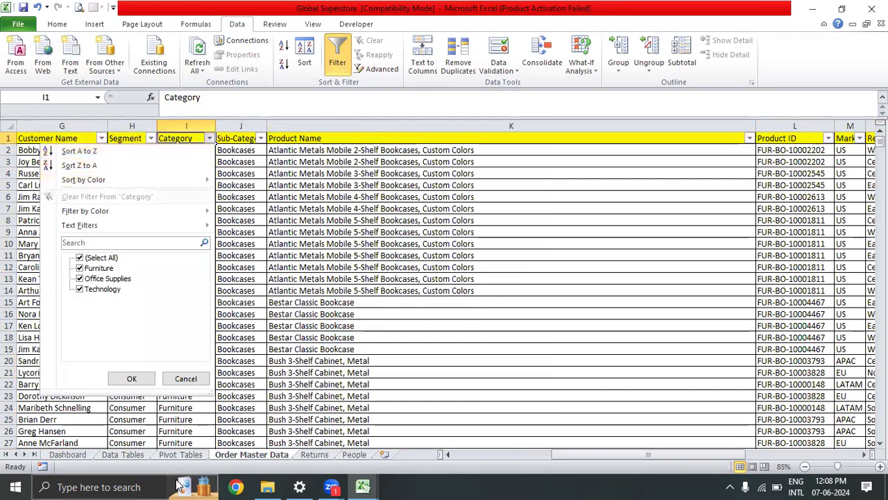
{"action": "key", "text": "Escape"}
{"action": "key", "text": "Left"}
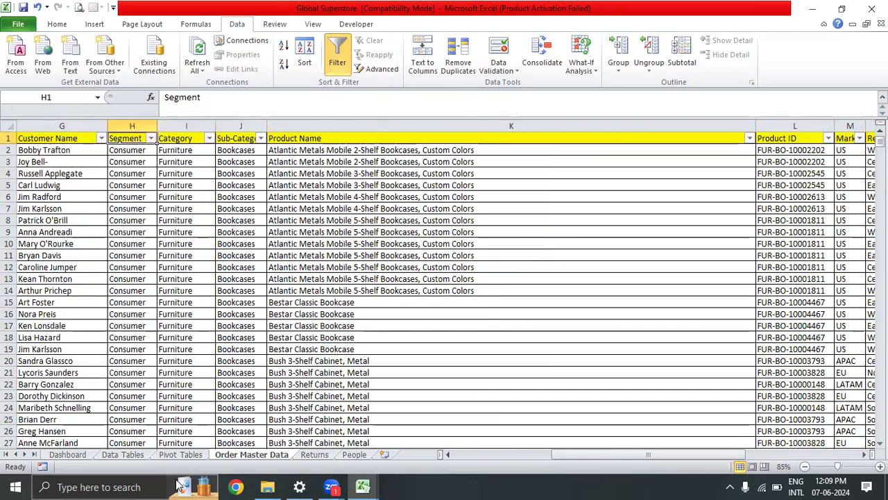
{"action": "key", "text": "Down"}
{"action": "key", "text": "Right"}
{"action": "key", "text": "Up"}
{"action": "key", "text": "alt+Down"}
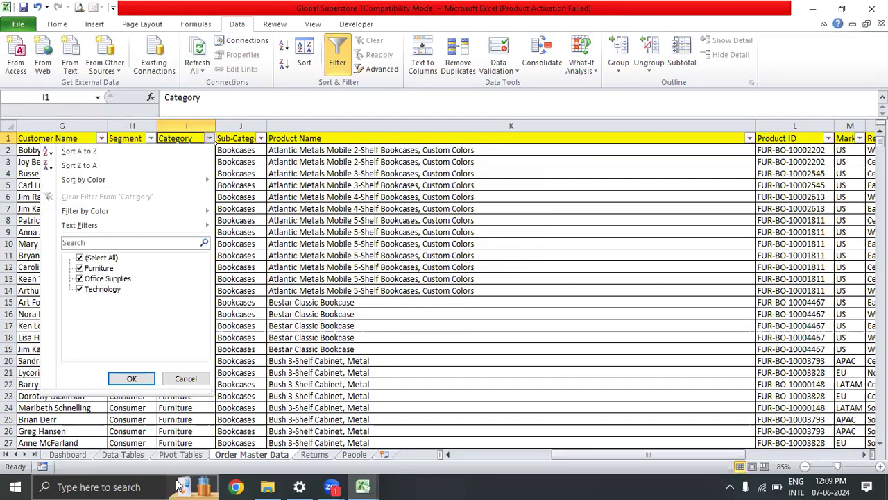
{"action": "key", "text": "Escape"}
- Examine the values listed in the Sub-Category filter and close it without changing the selection
{"action": "key", "text": "Right"}
{"action": "key", "text": "alt+Down"}
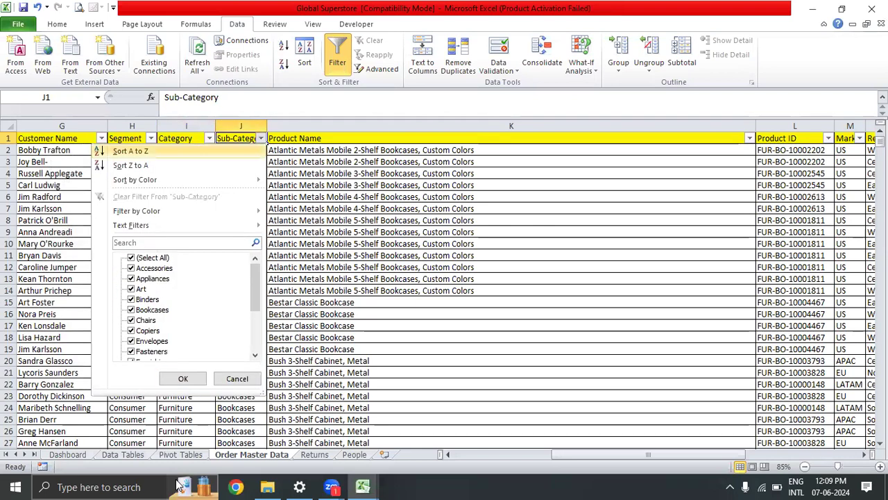
{"action": "key", "text": "Down"}
{"action": "key", "text": "Down"}
{"action": "key", "text": "Down"}
{"action": "key", "text": "Down"}
{"action": "key", "text": "Down"}
{"action": "key", "text": "Down"}
{"action": "key", "text": "Down"}
{"action": "key", "text": "Down"}
{"action": "key", "text": "Down"}
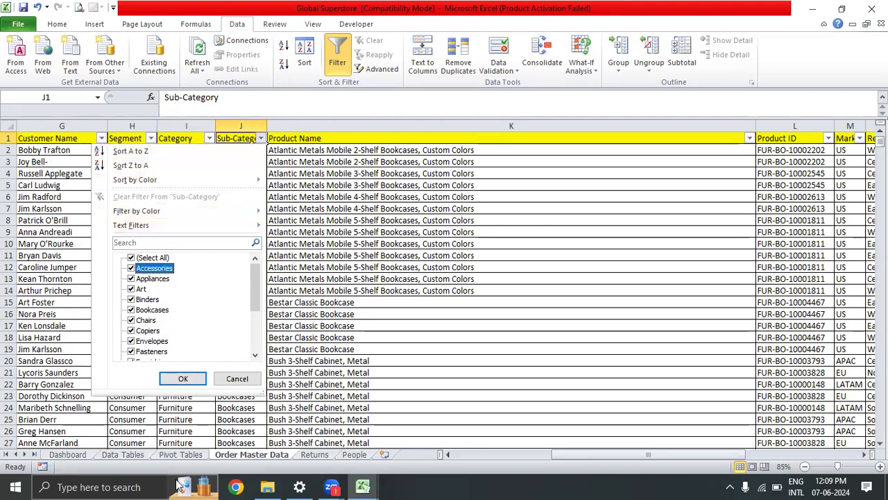
{"action": "key", "text": "Down"}
{"action": "key", "text": "Escape"}
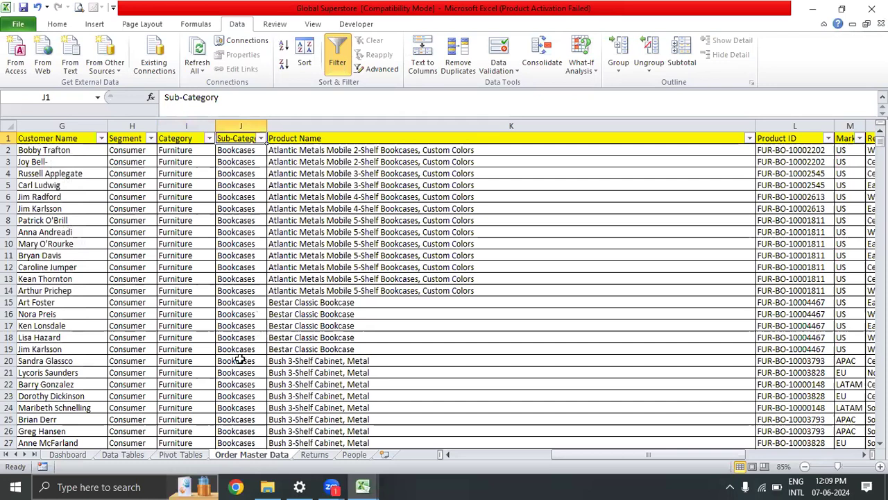
- Filter the Segment column to show only Consumer
{"action": "left_click", "coordinate": [152, 139]}
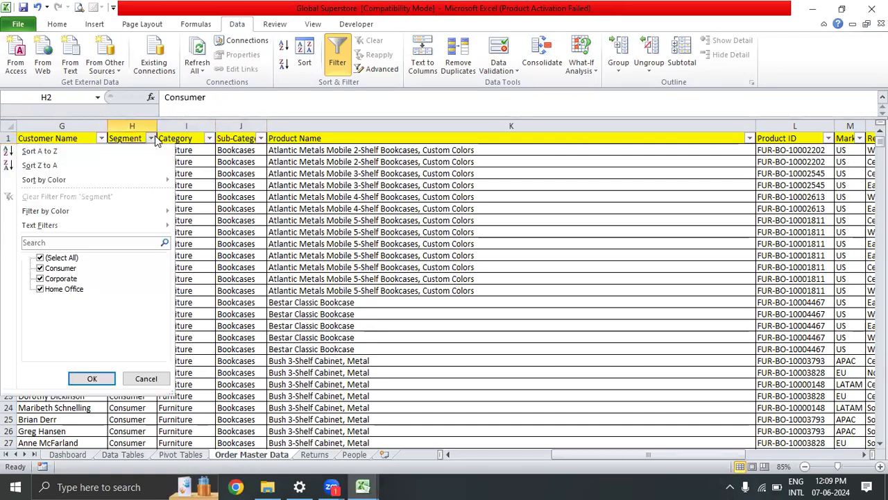
{"action": "left_click", "coordinate": [40, 258]}
{"action": "left_click", "coordinate": [40, 268]}
{"action": "left_click", "coordinate": [89, 380]}
- Filter the Category column to show only Furniture
{"action": "left_click", "coordinate": [186, 138]}
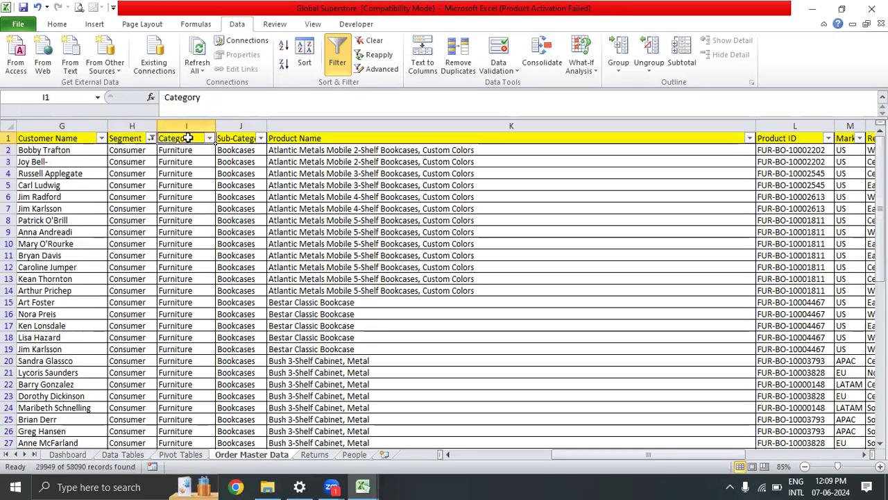
{"action": "left_click", "coordinate": [209, 139]}
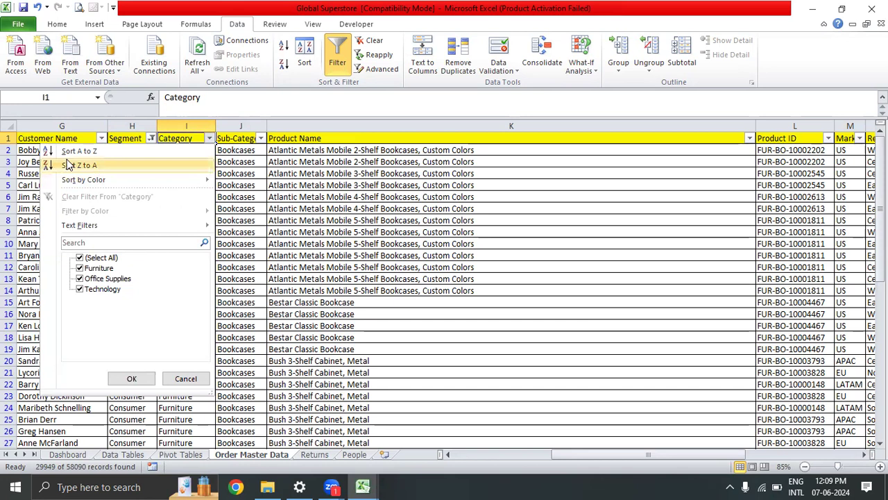
{"action": "left_click", "coordinate": [80, 258]}
{"action": "left_click", "coordinate": [80, 267]}
{"action": "left_click", "coordinate": [131, 380]}
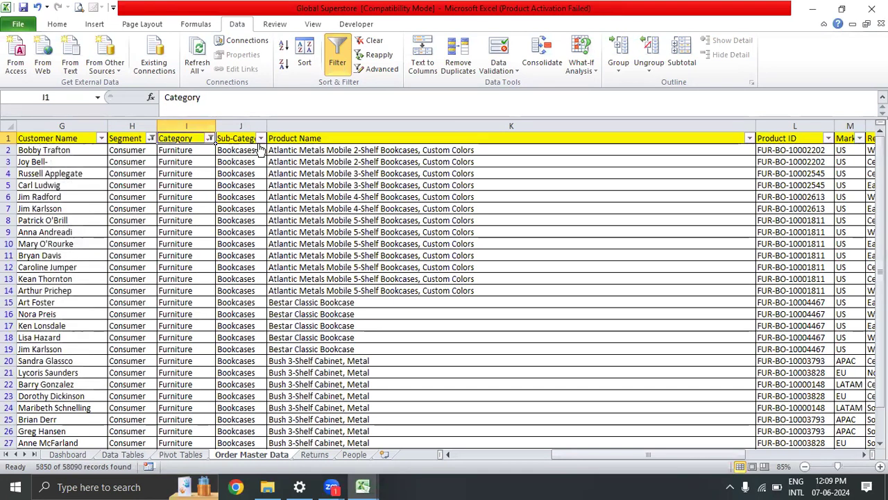
- Try limiting the Sub-Category filter to Bookcases, and reselect all its values before applying
{"action": "left_click", "coordinate": [260, 138]}
{"action": "left_click", "coordinate": [141, 258]}
{"action": "left_click", "coordinate": [142, 268]}
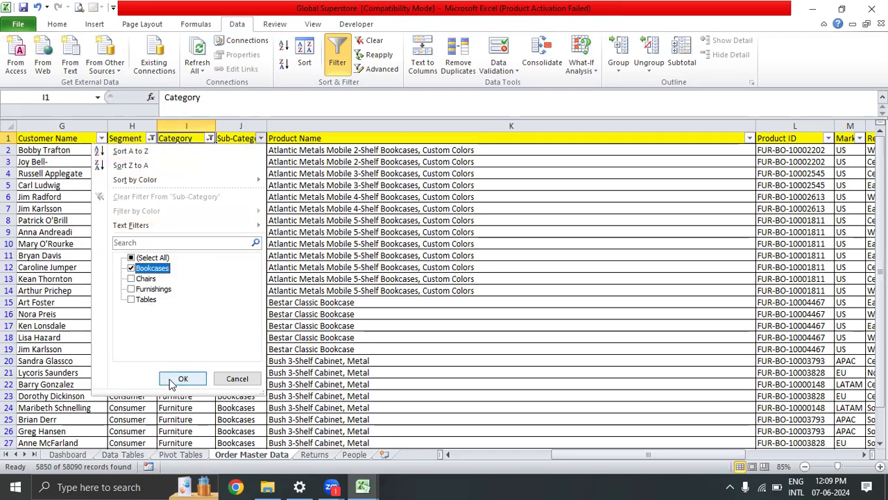
{"action": "left_click", "coordinate": [131, 258]}
{"action": "left_click", "coordinate": [183, 378]}
{"action": "left_click", "coordinate": [290, 279]}
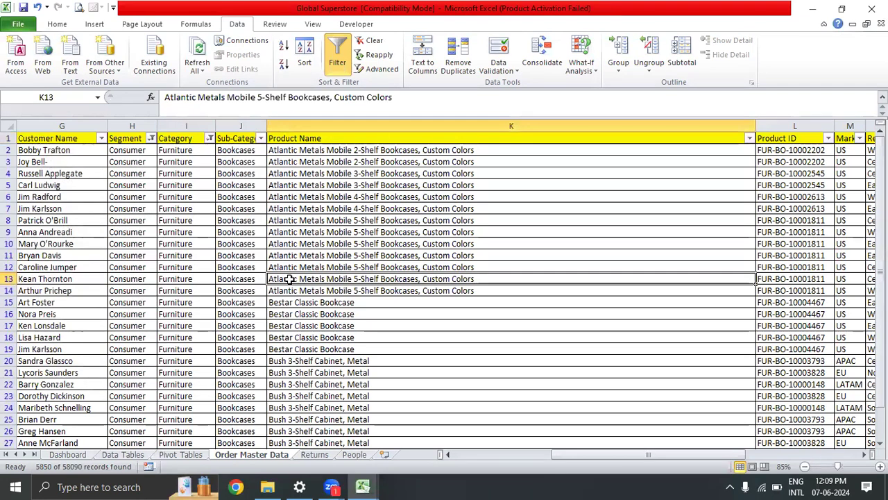
- Turn off filtering for the whole table so all orders are shown again
{"action": "left_click", "coordinate": [344, 185]}
{"action": "key", "text": "alt+d"}
{"action": "key", "text": "f"}
{"action": "key", "text": "f"}
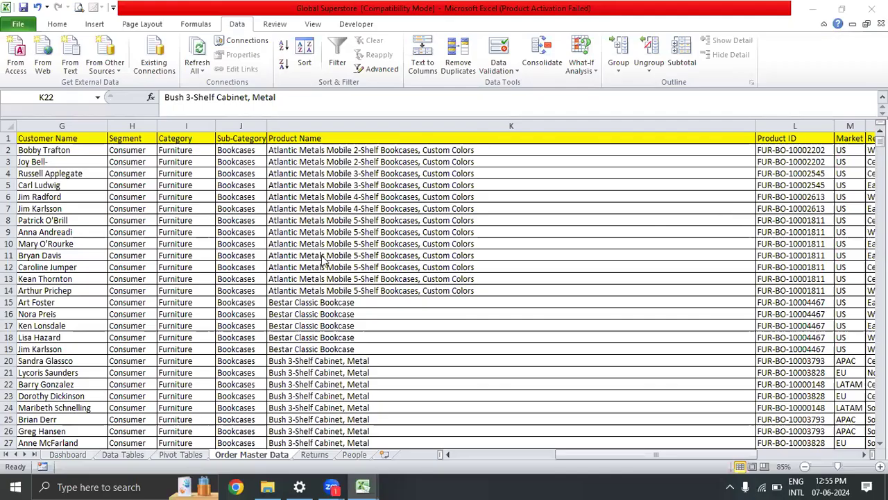
- Highlight the product hierarchy headings from Segment in H1 to Product Name in K1 to review their order
{"action": "left_click", "coordinate": [323, 255]}
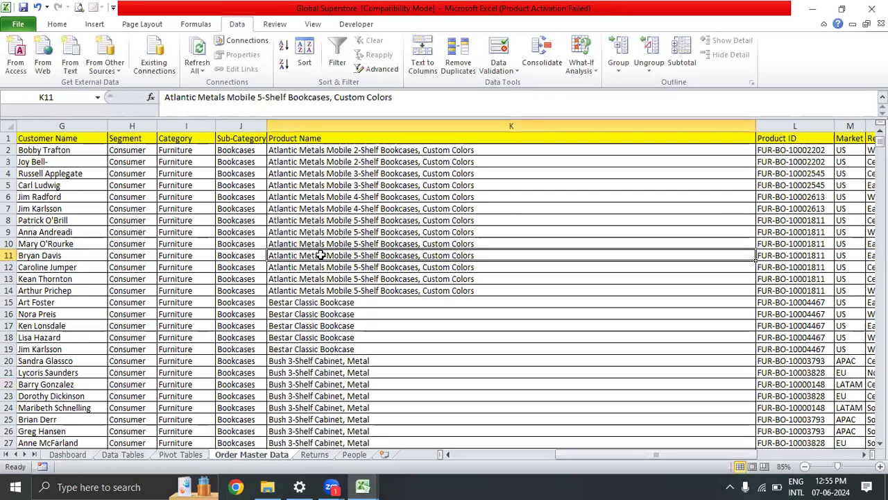
{"action": "key", "text": "ctrl+Up"}
{"action": "key", "text": "ctrl+Left"}
{"action": "key", "text": "Right"}
{"action": "key", "text": "Right"}
{"action": "key", "text": "Right"}
{"action": "key", "text": "Right"}
{"action": "key", "text": "Right"}
{"action": "key", "text": "Right"}
{"action": "key", "text": "Right"}
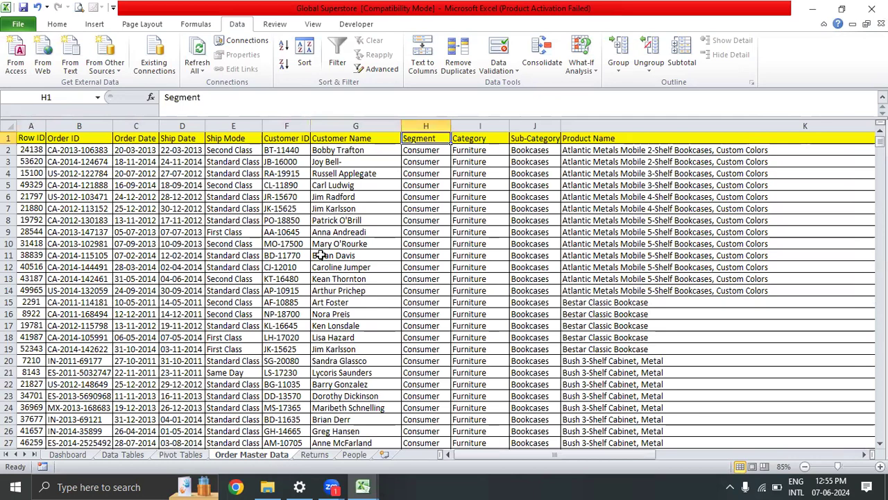
{"action": "key", "text": "shift+Right"}
{"action": "key", "text": "shift+Right"}
{"action": "key", "text": "shift+Right"}
{"action": "key", "text": "shift+Right"}
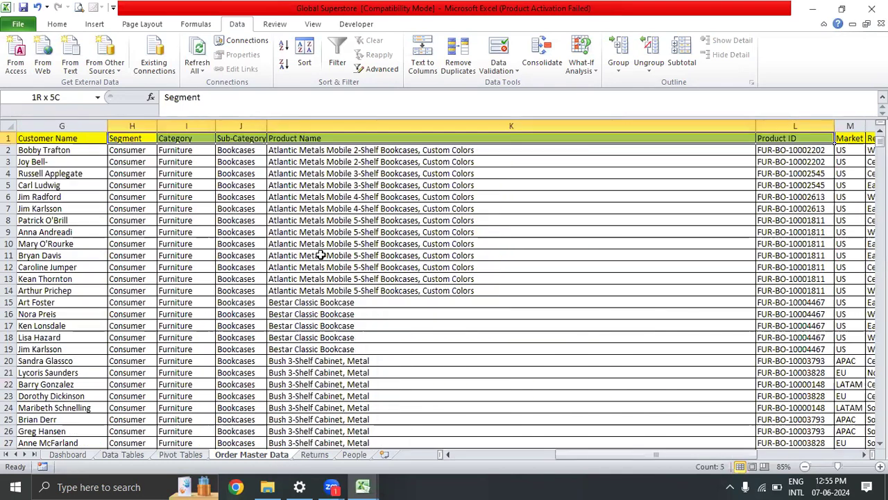
{"action": "key", "text": "shift+Left"}
- Highlight the geographic hierarchy headings from Market in M1 to Postal Code in R1 to review their order
{"action": "key", "text": "Right"}
{"action": "key", "text": "Right"}
{"action": "key", "text": "Right"}
{"action": "key", "text": "Right"}
{"action": "key", "text": "Right"}
{"action": "key", "text": "Right"}
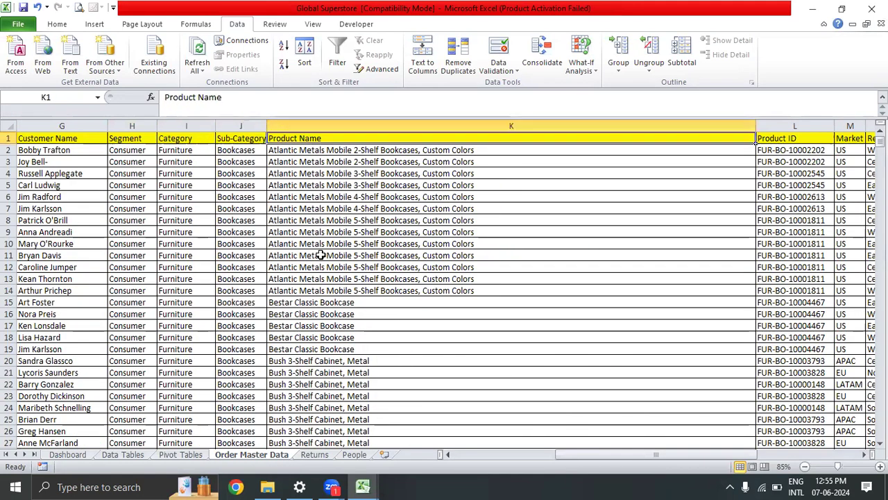
{"action": "key", "text": "Right"}
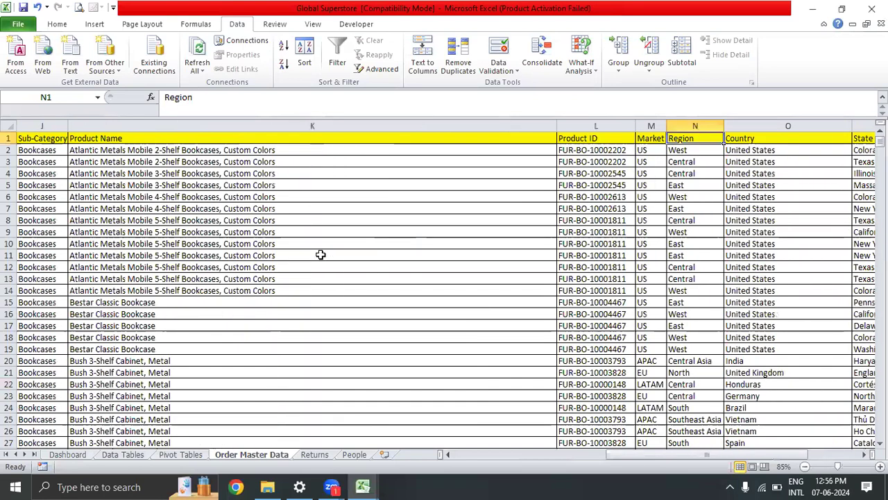
{"action": "key", "text": "Right"}
{"action": "key", "text": "Right"}
{"action": "key", "text": "Left"}
{"action": "key", "text": "Left"}
{"action": "key", "text": "Left"}
{"action": "key", "text": "shift+Right"}
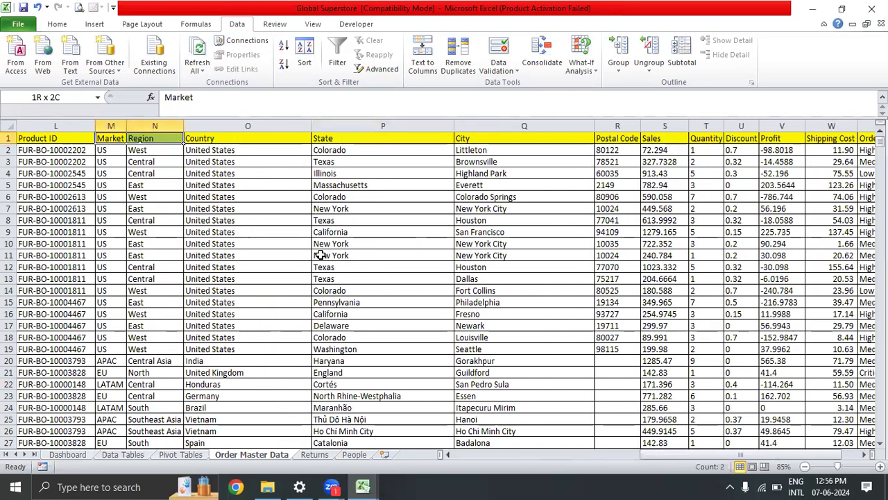
{"action": "key", "text": "shift+Right"}
{"action": "key", "text": "shift+Right"}
{"action": "key", "text": "shift+Right"}
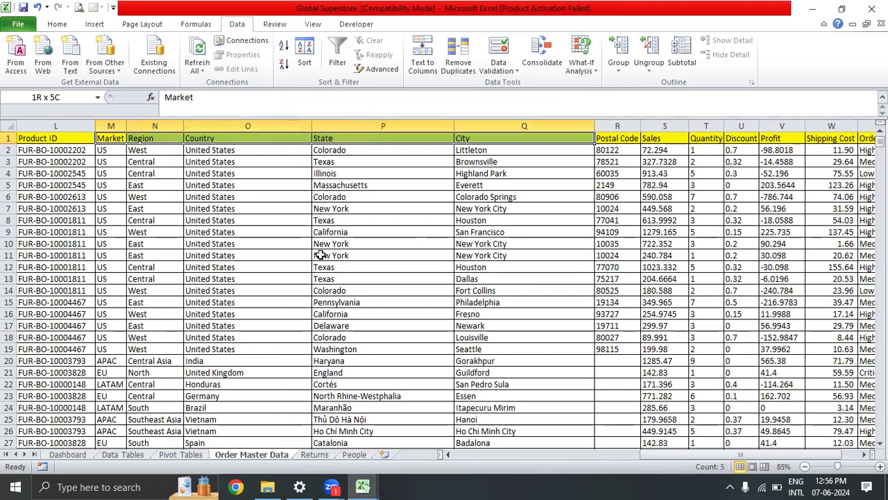
{"action": "key", "text": "shift+Right"}
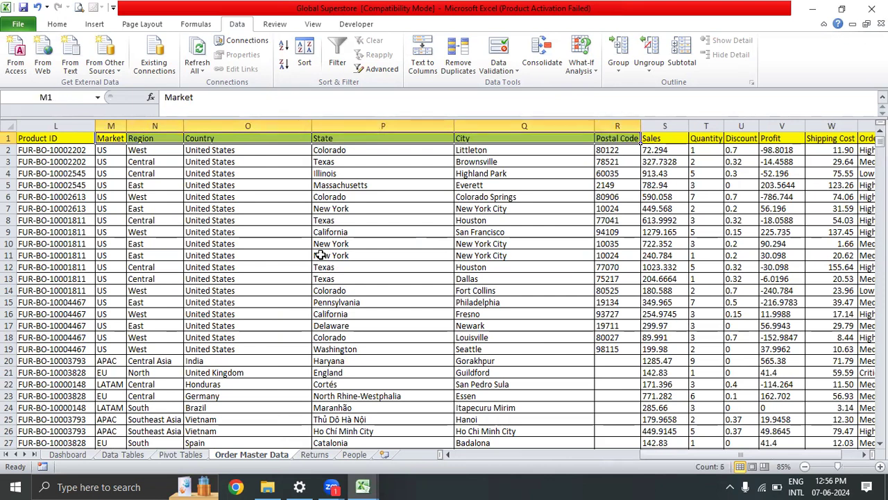
- Select the whole table from Row ID to Order Priority to review its extent, and return to A1
{"action": "key", "text": "Right"}
{"action": "key", "text": "Right"}
{"action": "key", "text": "Right"}
{"action": "key", "text": "Right"}
{"action": "key", "text": "Home"}
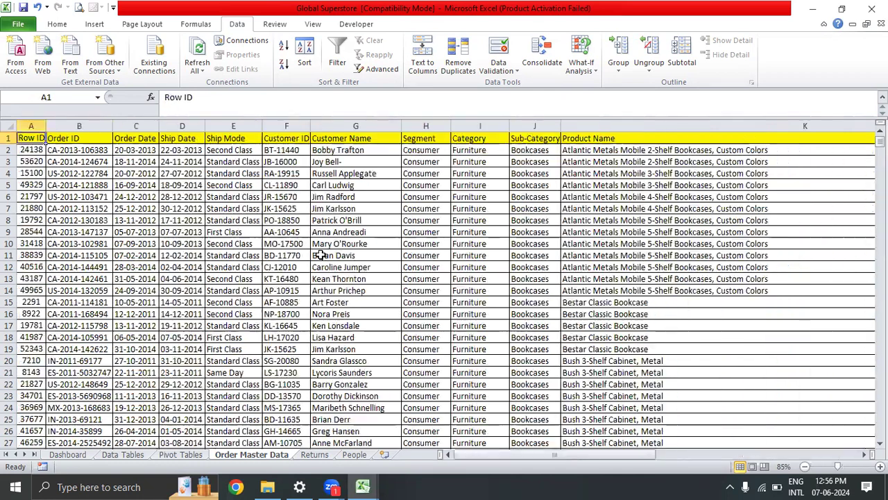
{"action": "key", "text": "ctrl+shift+Down"}
{"action": "key", "text": "ctrl+Home"}
{"action": "key", "text": "ctrl+Right"}
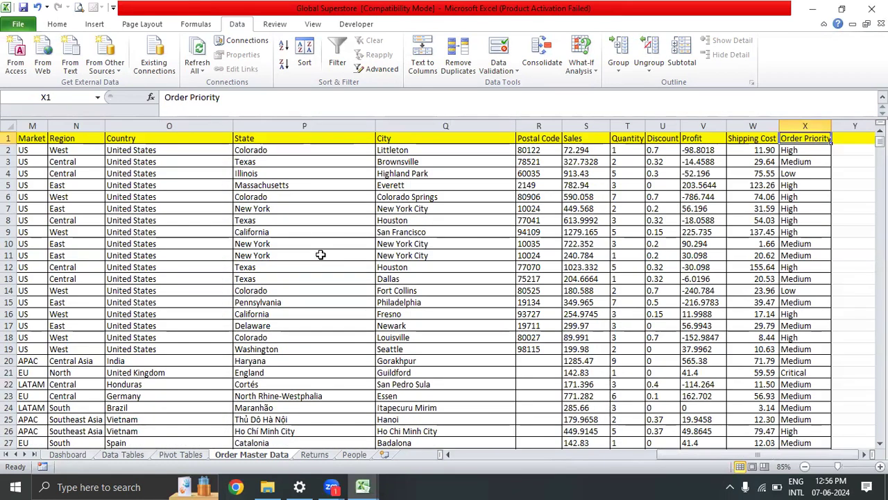
{"action": "key", "text": "ctrl+Home"}
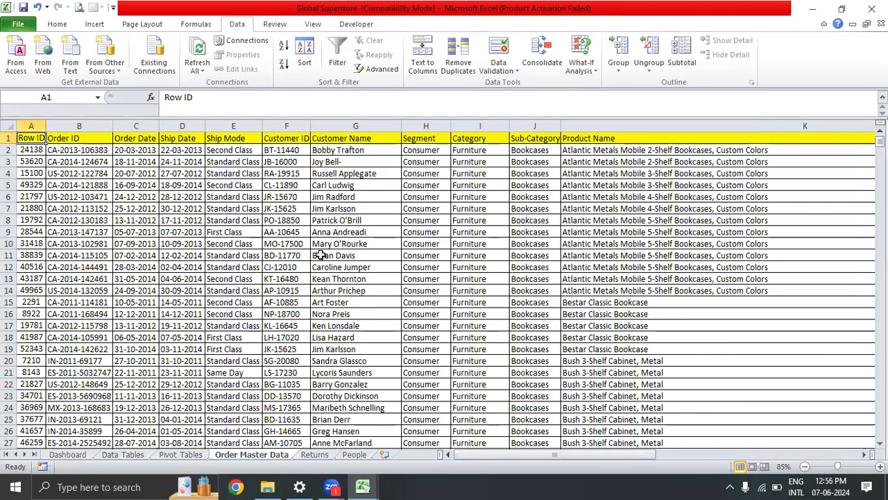
{"action": "key", "text": "ctrl+shift+Down"}
{"action": "key", "text": "ctrl+shift+Right"}
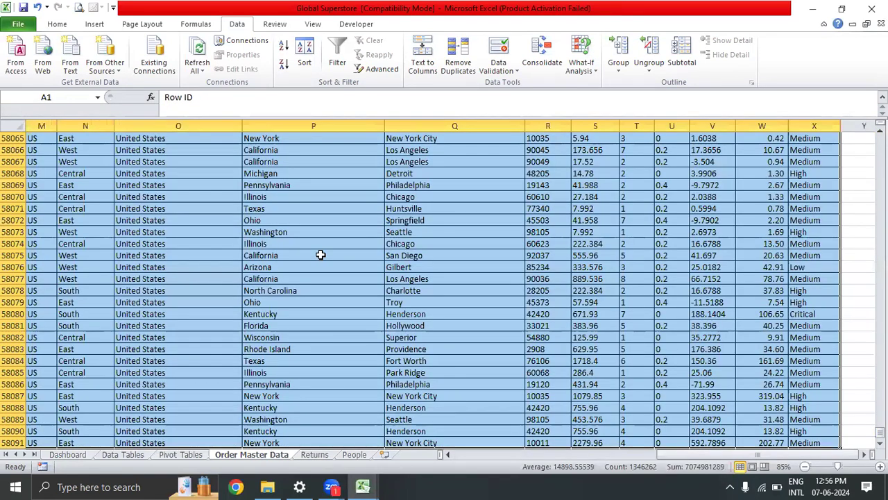
{"action": "key", "text": "ctrl+Home"}
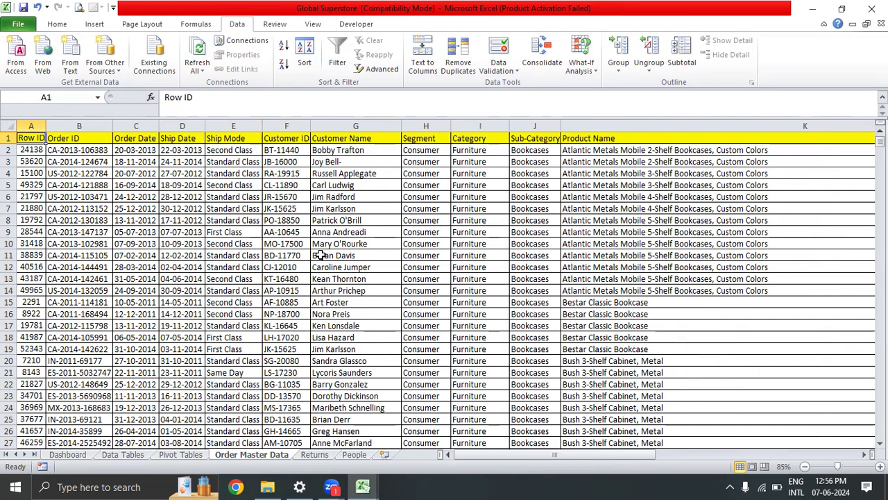
- Examine the first values of the Profit column from V2 downward, ending on the Profit heading in V1
{"action": "key", "text": "ctrl+Right"}
{"action": "key", "text": "Down"}
{"action": "key", "text": "Left"}
{"action": "key", "text": "Left"}
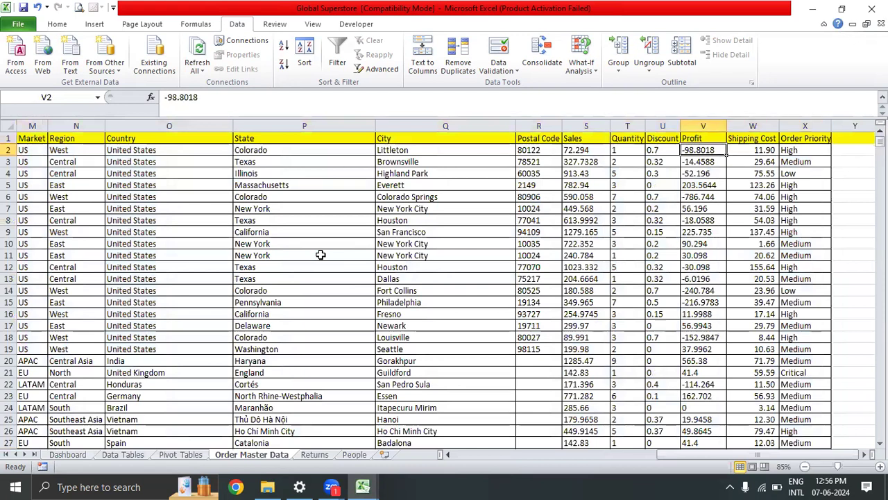
{"action": "key", "text": "shift+Down"}
{"action": "key", "text": "shift+Down"}
{"action": "key", "text": "shift+Down"}
{"action": "key", "text": "shift+Down"}
{"action": "key", "text": "shift+Down"}
{"action": "key", "text": "shift+Down"}
{"action": "key", "text": "shift+Down"}
{"action": "key", "text": "shift+Down"}
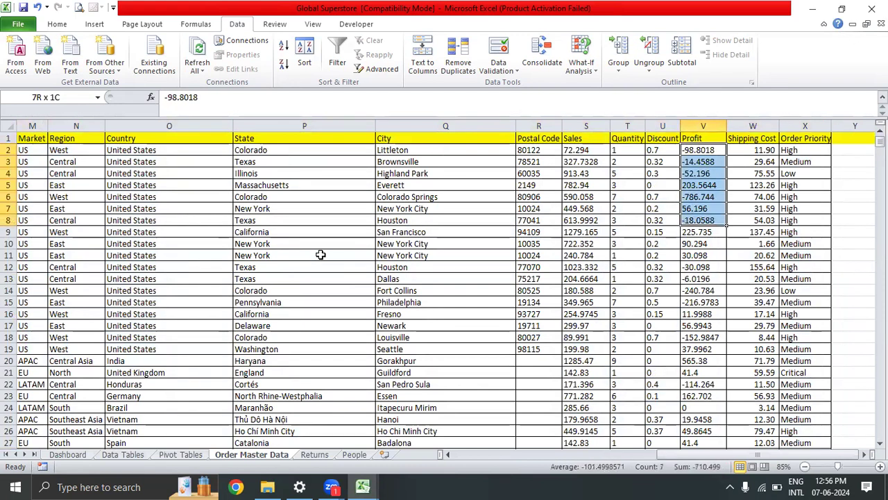
{"action": "key", "text": "Up"}
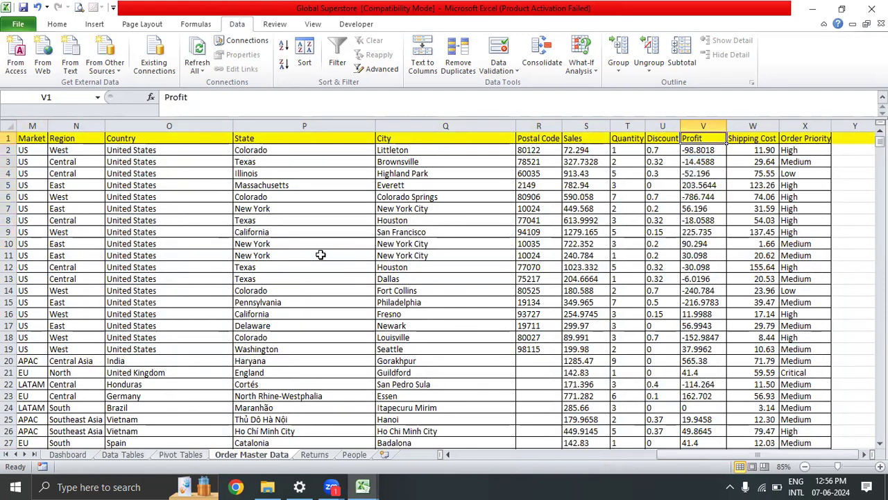
- Add a fifth sort level on Profit, below Product Name, for the whole orders table
{"action": "key", "text": "ctrl+Home"}
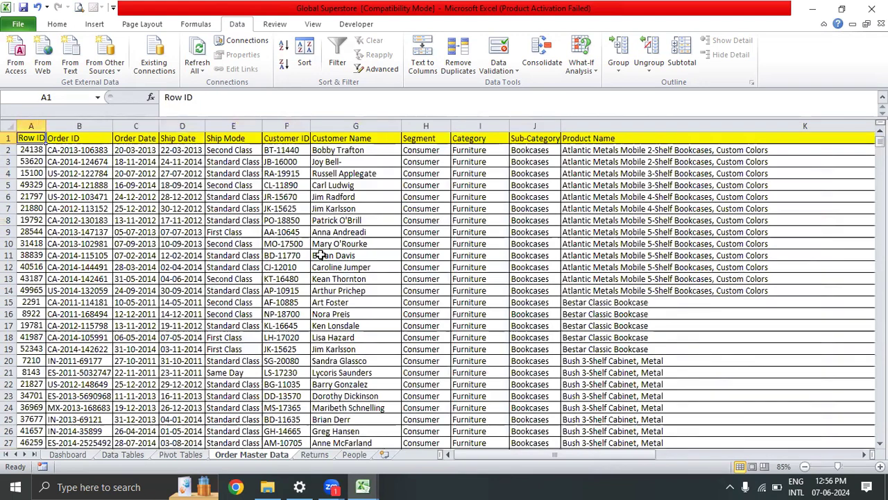
{"action": "key", "text": "ctrl+a"}
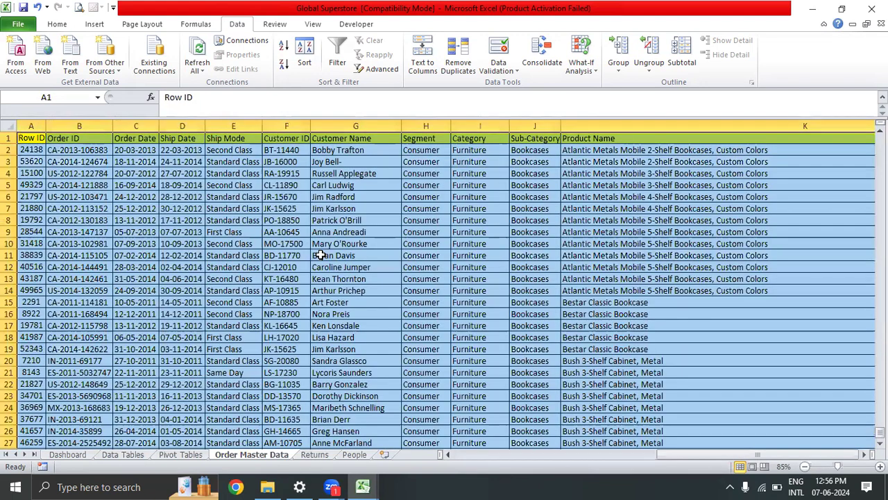
{"action": "key", "text": "alt+a"}
{"action": "key", "text": "s"}
{"action": "key", "text": "s"}
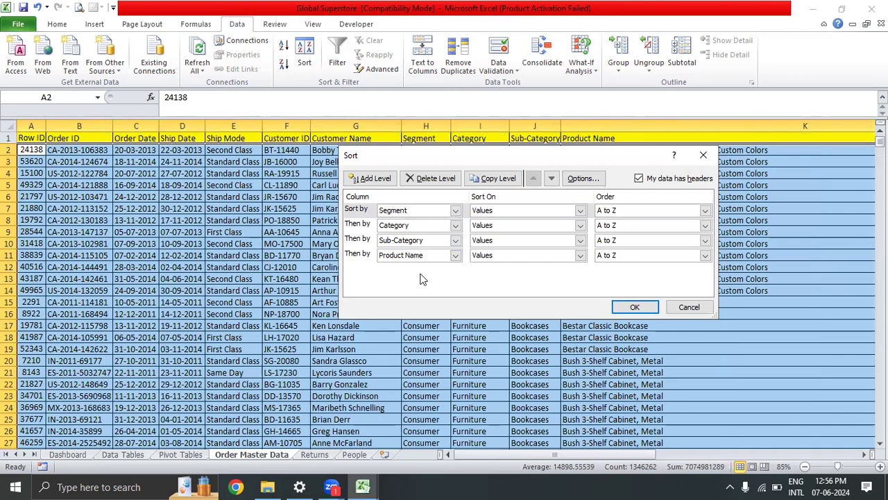
{"action": "left_click", "coordinate": [363, 256]}
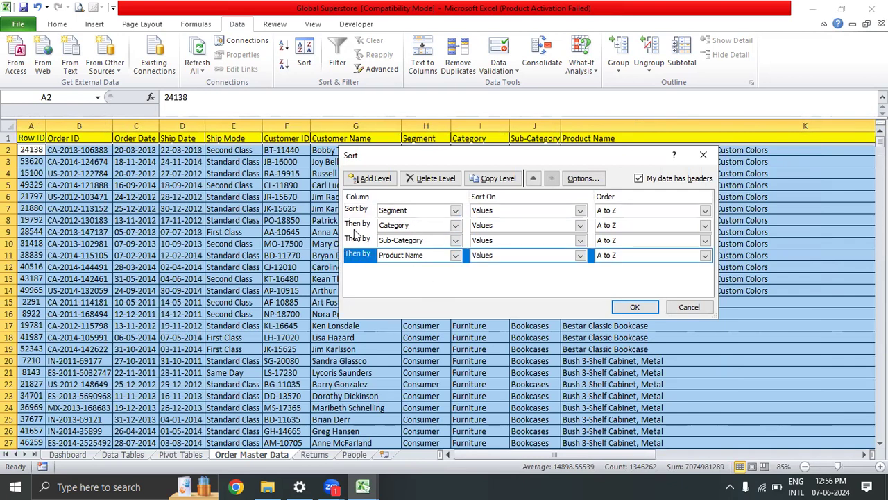
{"action": "left_click", "coordinate": [370, 179]}
{"action": "left_click", "coordinate": [452, 270]}
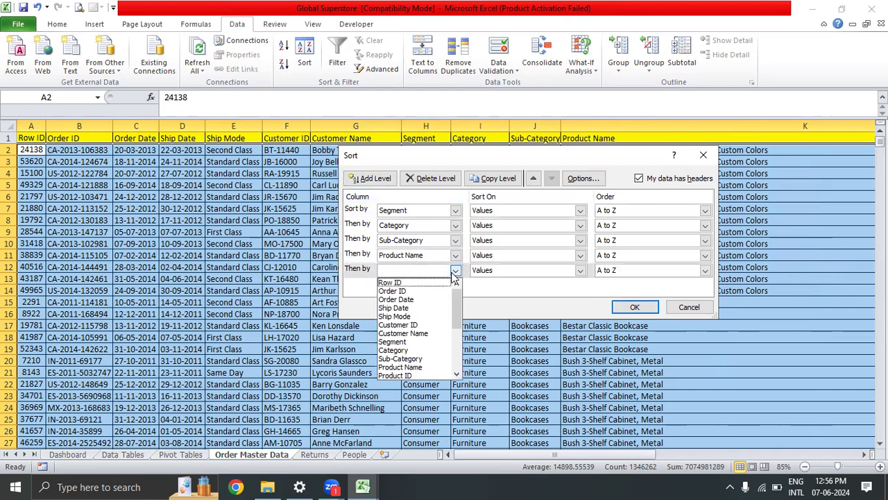
{"action": "left_click_drag", "start_coordinate": [458, 325], "coordinate": [458, 371]}
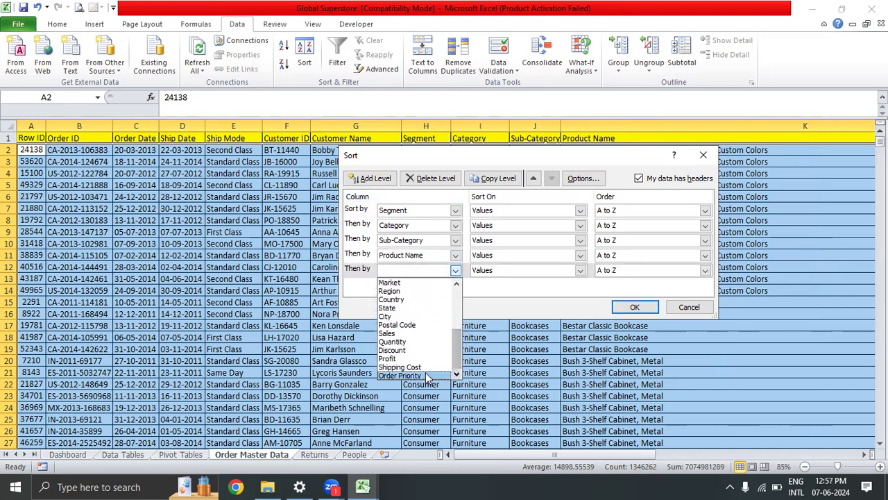
{"action": "left_click", "coordinate": [389, 358]}
- Set the Profit level's order to Largest to Smallest and apply the multi-level sort
{"action": "left_click", "coordinate": [661, 272]}
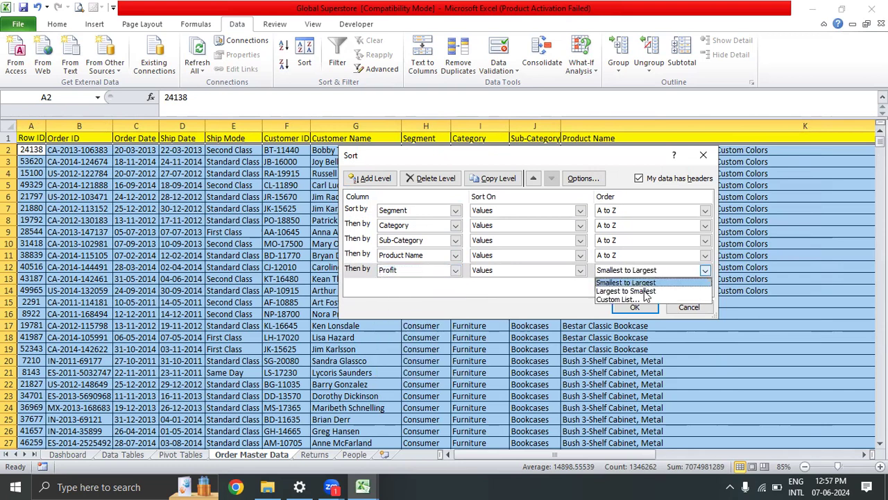
{"action": "left_click", "coordinate": [660, 216]}
{"action": "left_click", "coordinate": [660, 216]}
{"action": "left_click", "coordinate": [659, 216]}
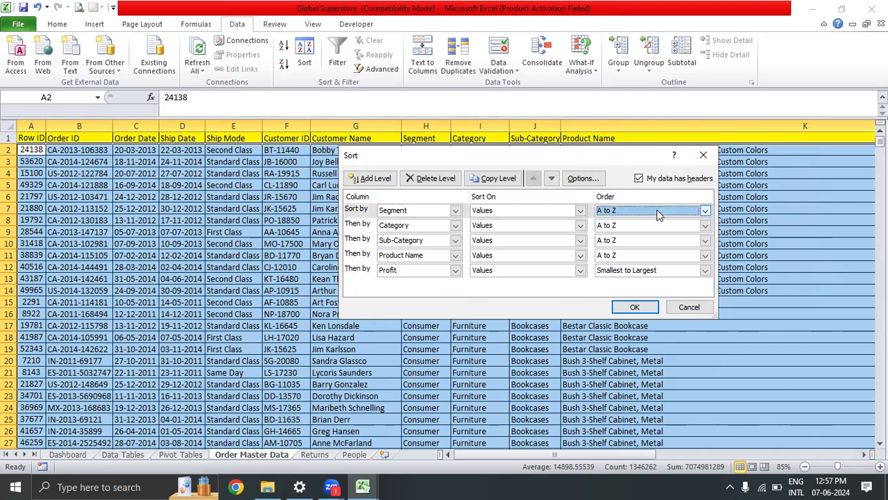
{"action": "left_click", "coordinate": [645, 271]}
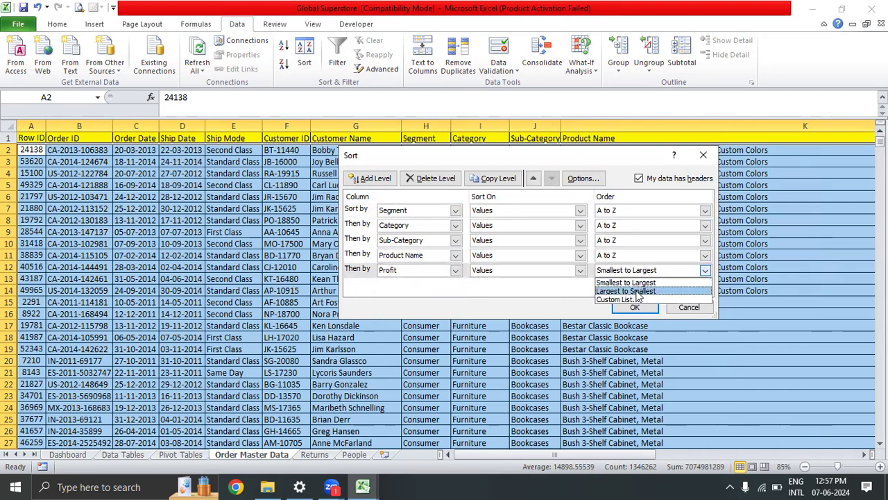
{"action": "left_click", "coordinate": [638, 291]}
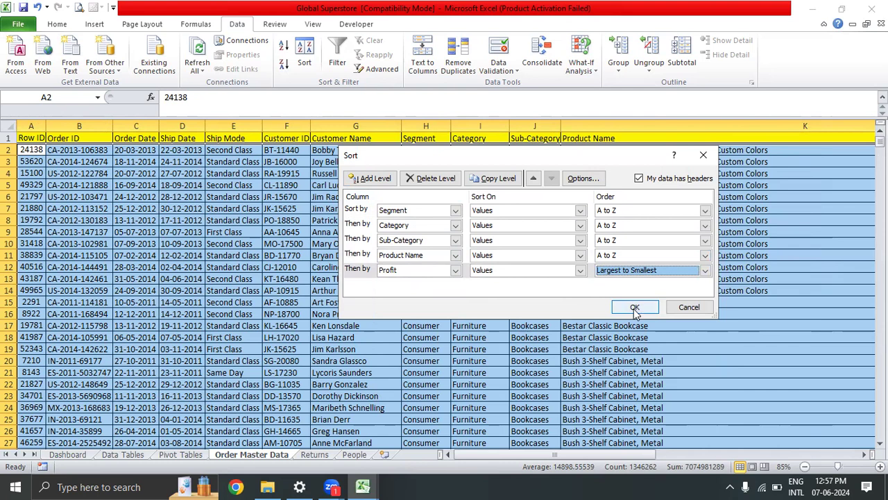
{"action": "left_click", "coordinate": [635, 308]}
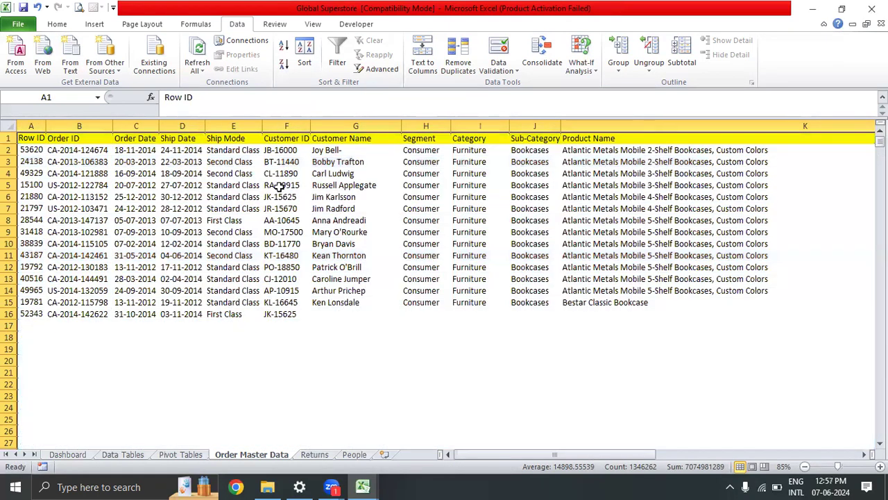
- Review the sorted rows from Segment to Product Name down past row 200, and return to the Sub-Category heading in J1
{"action": "left_click", "coordinate": [420, 150]}
{"action": "left_click_drag", "start_coordinate": [477, 158], "coordinate": [602, 468]}
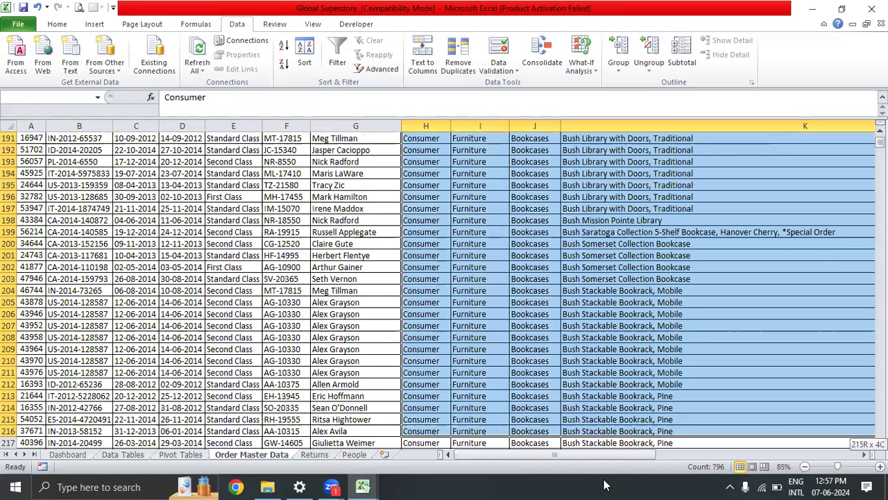
{"action": "left_click", "coordinate": [555, 276]}
{"action": "key", "text": "ctrl+Up"}
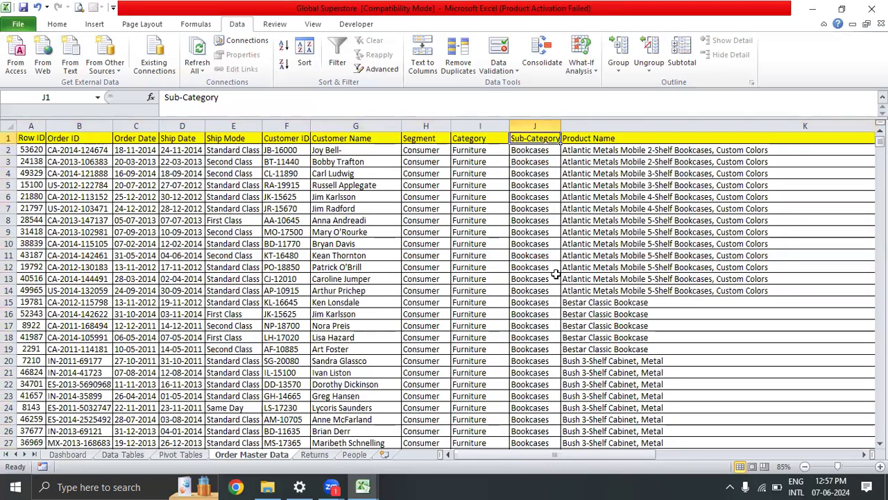
- Examine the Shipping Cost, Profit and Discount columns at the start of the table, ending on U2
{"action": "key", "text": "ctrl+Right"}
{"action": "key", "text": "Left"}
{"action": "key", "text": "Left"}
{"action": "key", "text": "Left"}
{"action": "key", "text": "Left"}
{"action": "key", "text": "Left"}
{"action": "key", "text": "Left"}
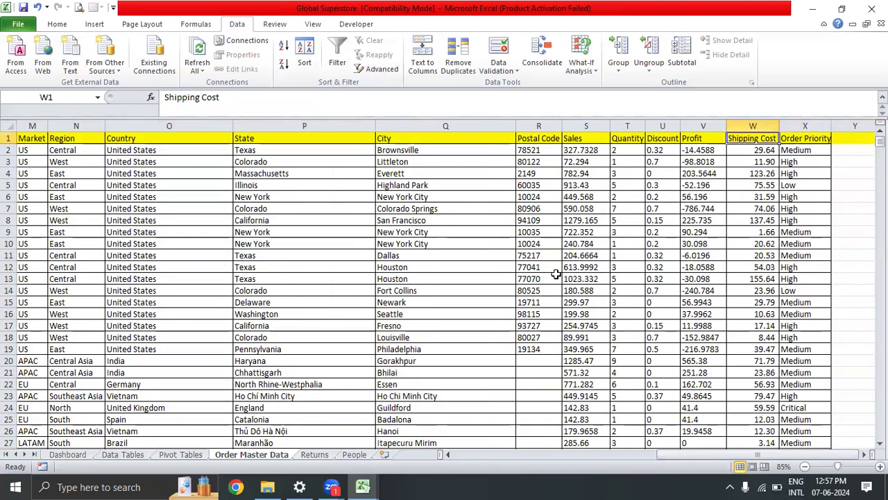
{"action": "key", "text": "Right"}
{"action": "key", "text": "Right"}
{"action": "key", "text": "Down"}
{"action": "key", "text": "Right"}
{"action": "key", "text": "Right"}
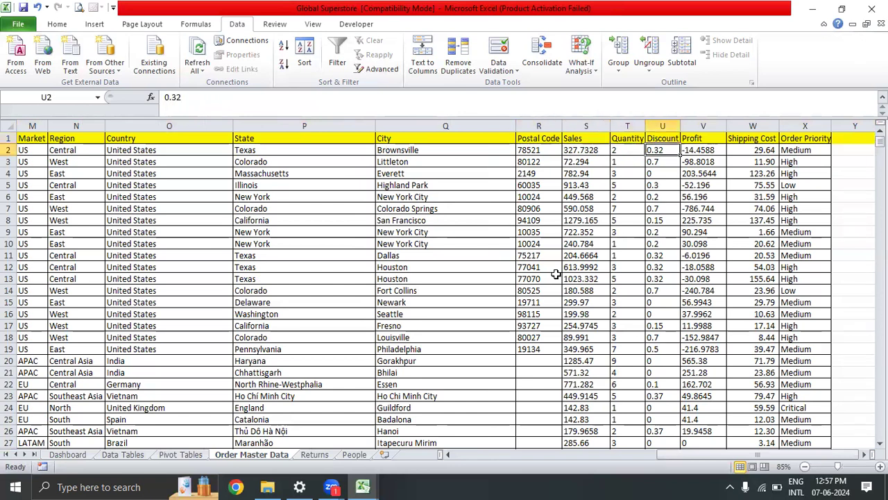
- Return to the Segment heading in H1 to recheck where the product hierarchy starts
{"action": "key", "text": "ctrl+Left"}
{"action": "key", "text": "Right"}
{"action": "key", "text": "Right"}
{"action": "key", "text": "Right"}
{"action": "key", "text": "Right"}
{"action": "key", "text": "Right"}
{"action": "key", "text": "Right"}
{"action": "key", "text": "Right"}
{"action": "key", "text": "Up"}
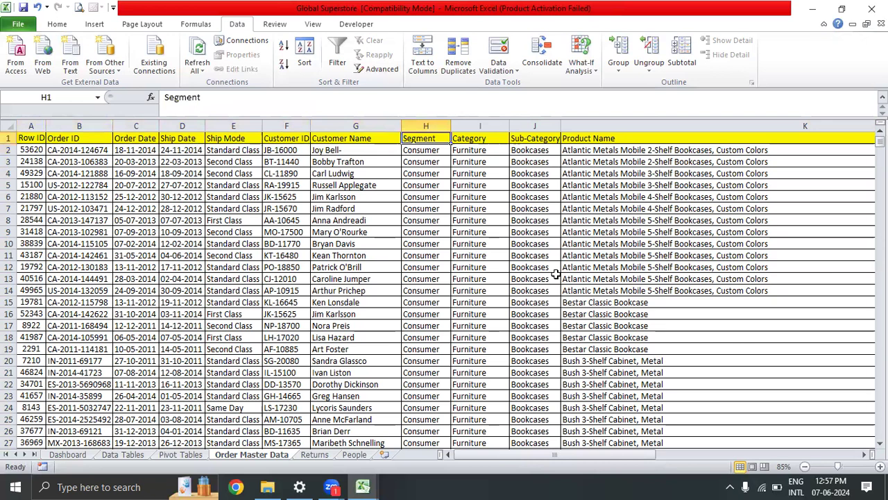
- Check the last entry and the first values of the Profit column, ending on V2
{"action": "key", "text": "ctrl+Right"}
{"action": "key", "text": "Down"}
{"action": "key", "text": "Left"}
{"action": "key", "text": "Left"}
{"action": "key", "text": "ctrl+Down"}
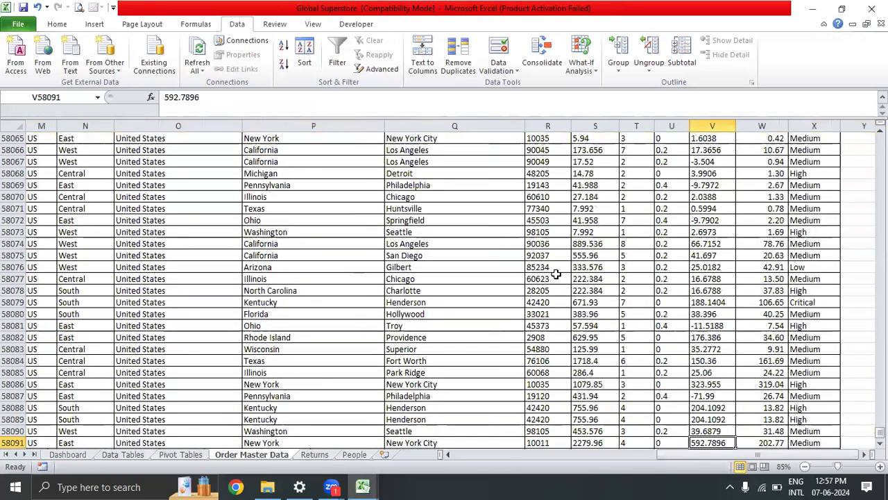
{"action": "key", "text": "ctrl+Up"}
{"action": "key", "text": "Down"}
{"action": "key", "text": "Down"}
{"action": "key", "text": "Up"}
{"action": "key", "text": "Up"}
{"action": "key", "text": "Down"}
{"action": "key", "text": "Up"}
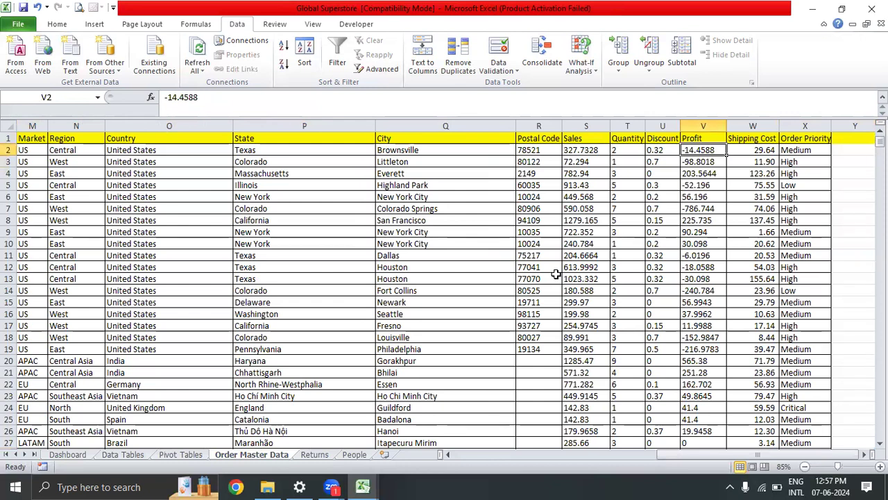
- Highlight the Profit values from V2 to V12 to review their order, and return to V2
{"action": "key", "text": "shift+Down"}
{"action": "key", "text": "shift+Down"}
{"action": "key", "text": "shift+Down"}
{"action": "key", "text": "shift+Down"}
{"action": "key", "text": "shift+Down"}
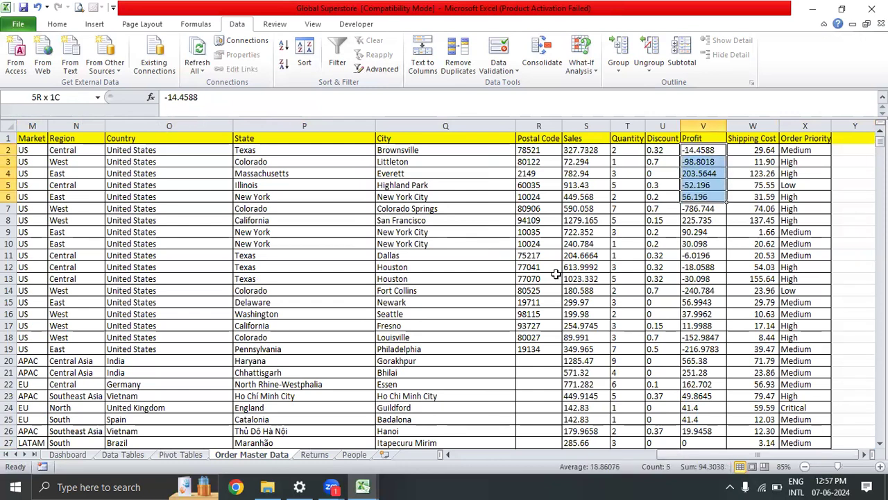
{"action": "key", "text": "shift+Down"}
{"action": "key", "text": "shift+Down"}
{"action": "key", "text": "shift+Down"}
{"action": "key", "text": "shift+Down"}
{"action": "key", "text": "shift+Down"}
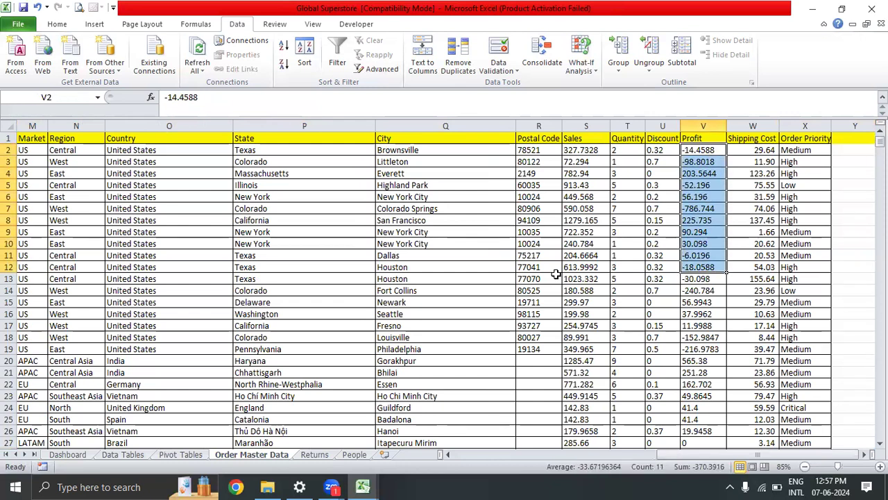
{"action": "key", "text": "shift+BackSpace"}
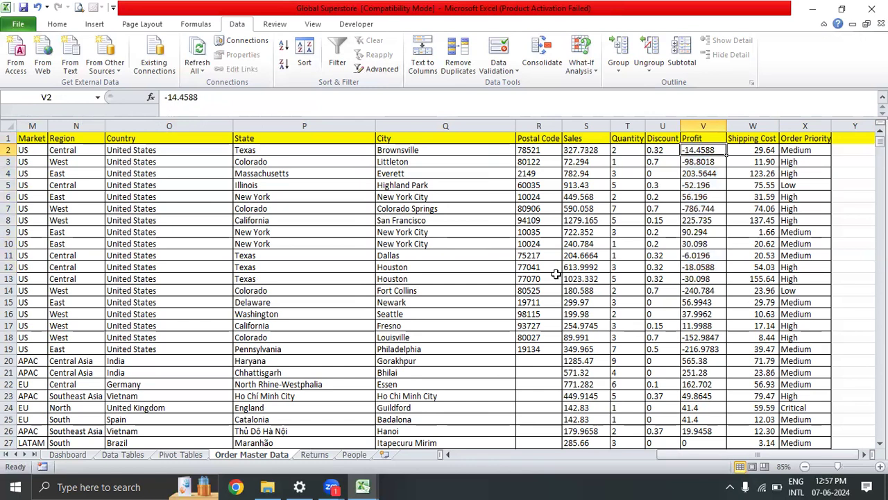
- Go through the Profit values one by one from V2 to V15, the first Bestar Classic Bookcase row
{"action": "key", "text": "Down"}
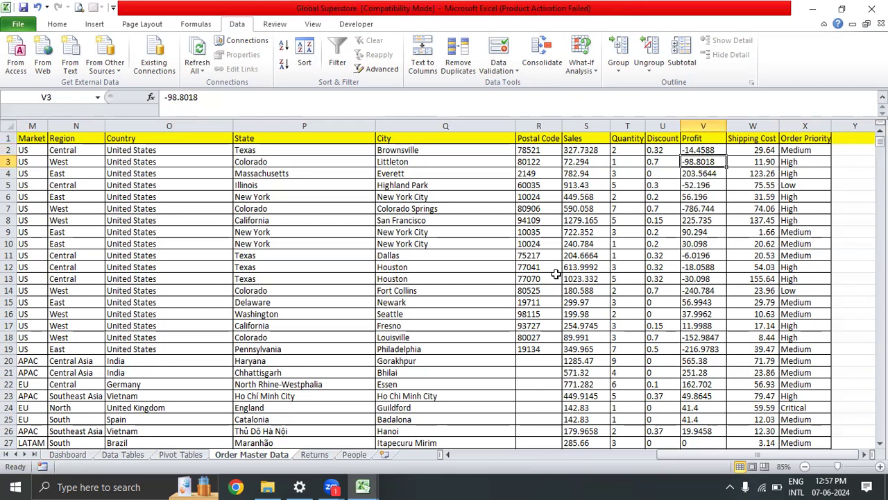
{"action": "key", "text": "Up"}
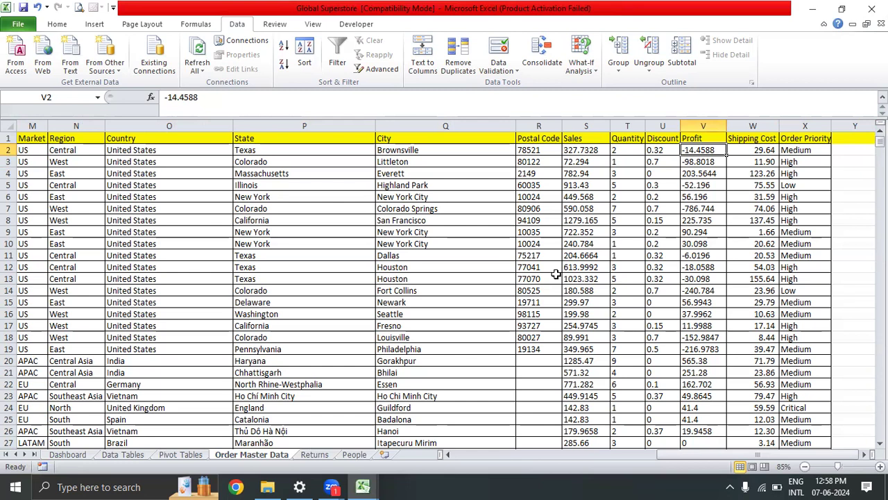
{"action": "key", "text": "Down"}
{"action": "key", "text": "Down"}
{"action": "key", "text": "Down"}
{"action": "key", "text": "Down"}
{"action": "key", "text": "Down"}
{"action": "key", "text": "Down"}
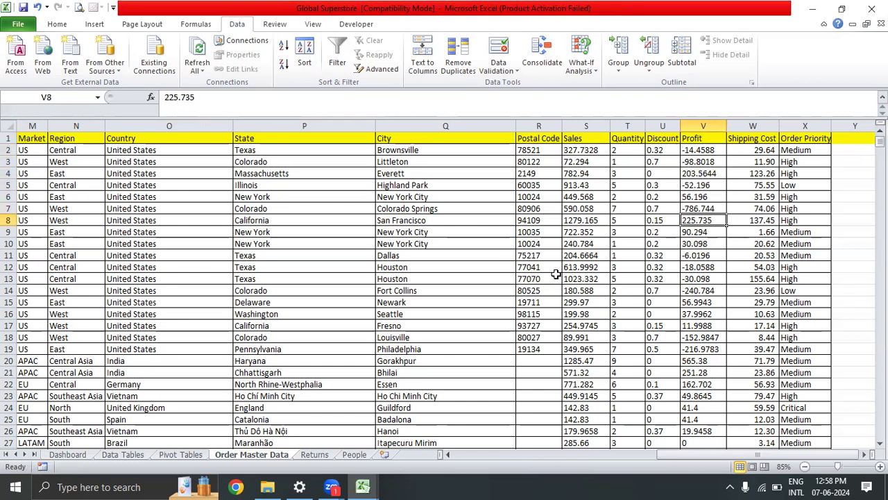
{"action": "key", "text": "Down"}
{"action": "key", "text": "Down"}
{"action": "key", "text": "Down"}
{"action": "key", "text": "Down"}
{"action": "key", "text": "Down"}
{"action": "key", "text": "Down"}
{"action": "key", "text": "Down"}
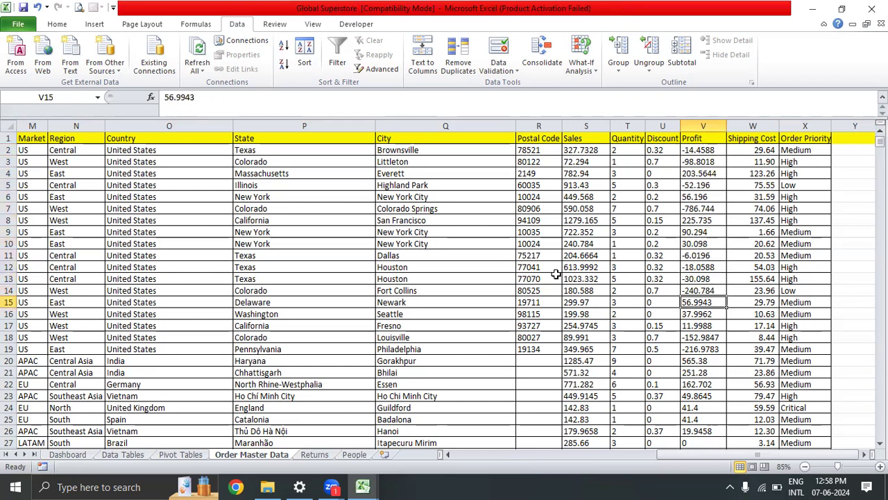
- Highlight the Bestar Classic Bookcase rows 15 to 19 through Order Priority to review Profit within one product
{"action": "key", "text": "shift+Down"}
{"action": "key", "text": "shift+Down"}
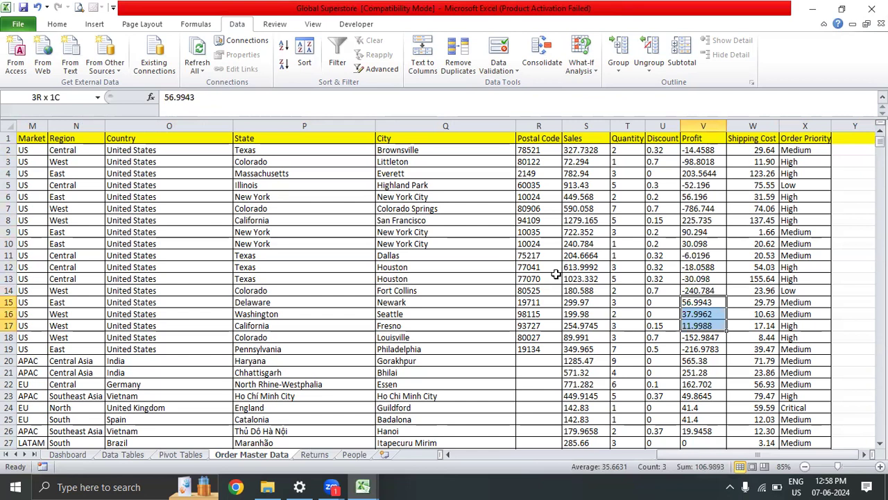
{"action": "key", "text": "ctrl+shift+Left"}
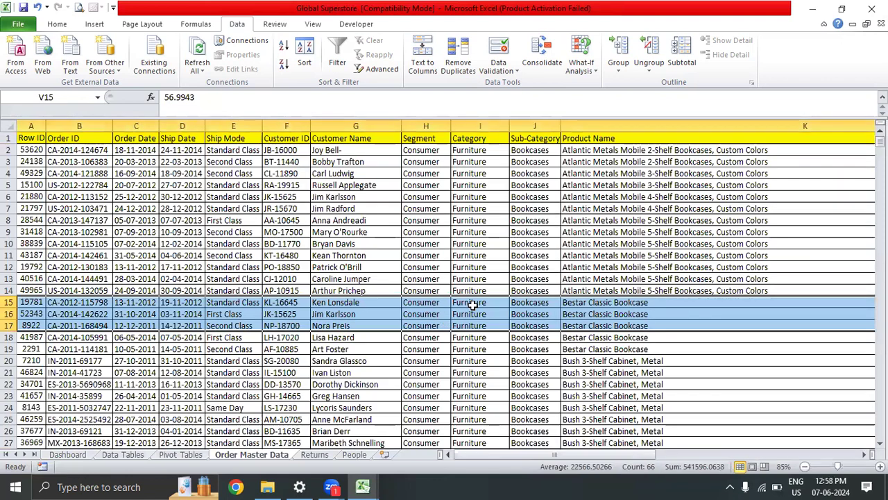
{"action": "left_click_drag", "start_coordinate": [629, 303], "coordinate": [627, 345]}
{"action": "key", "text": "ctrl+shift+Right"}
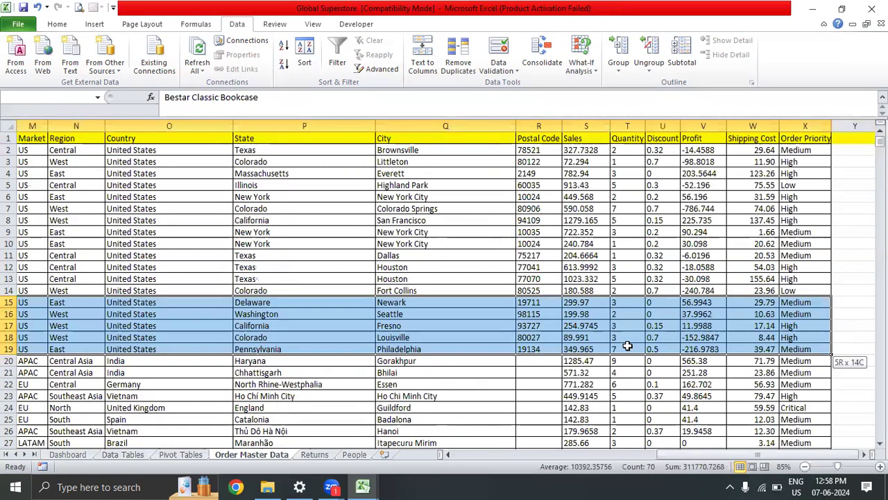
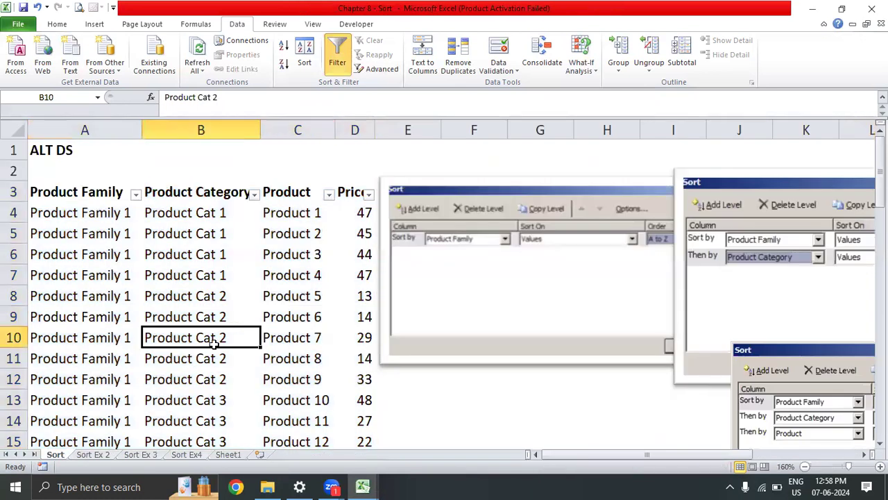
- Remove the filter from the product table headings in row 3 of the Sort sheet in the Chapter 8 workbook
{"action": "left_click", "coordinate": [118, 274]}
{"action": "left_click_drag", "start_coordinate": [105, 191], "coordinate": [339, 284]}
{"action": "key", "text": "ctrl+shift+l"}
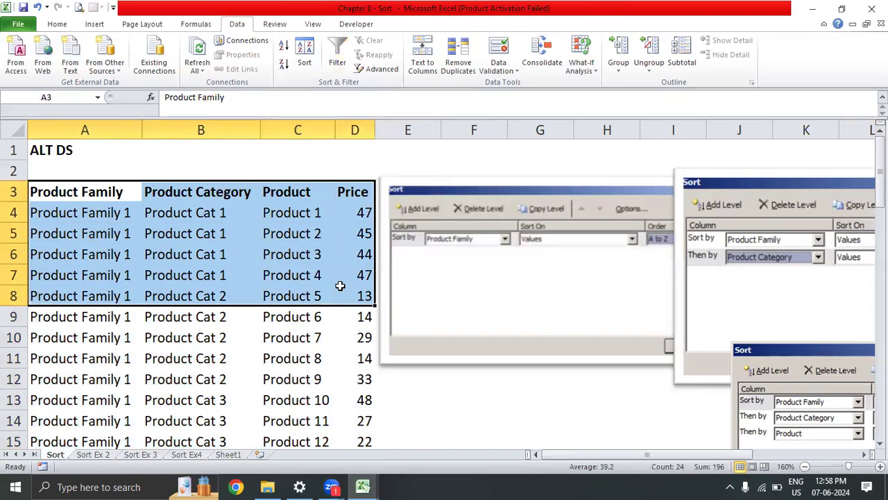
- Check the product table's extent and go through its headings from Product Family to Price in D3
{"action": "key", "text": "ctrl+Down"}
{"action": "key", "text": "ctrl+Up"}
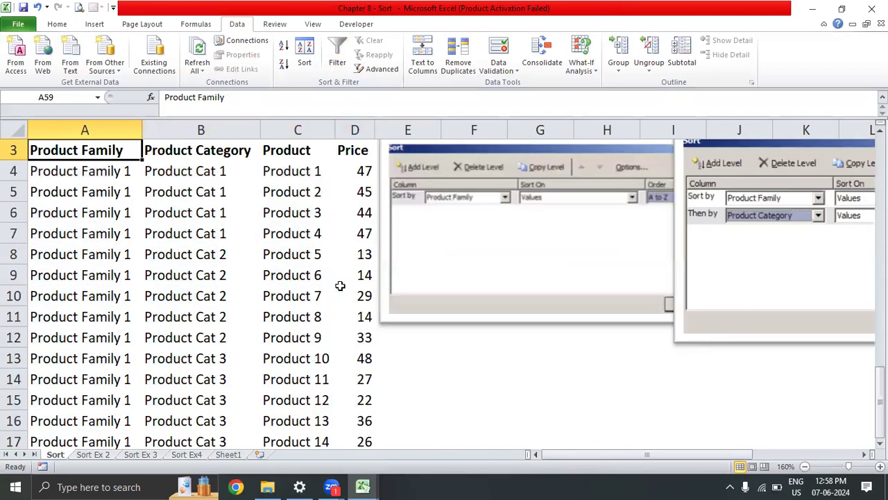
{"action": "key", "text": "Right"}
{"action": "key", "text": "Right"}
{"action": "key", "text": "Down"}
{"action": "key", "text": "Up"}
{"action": "key", "text": "Right"}
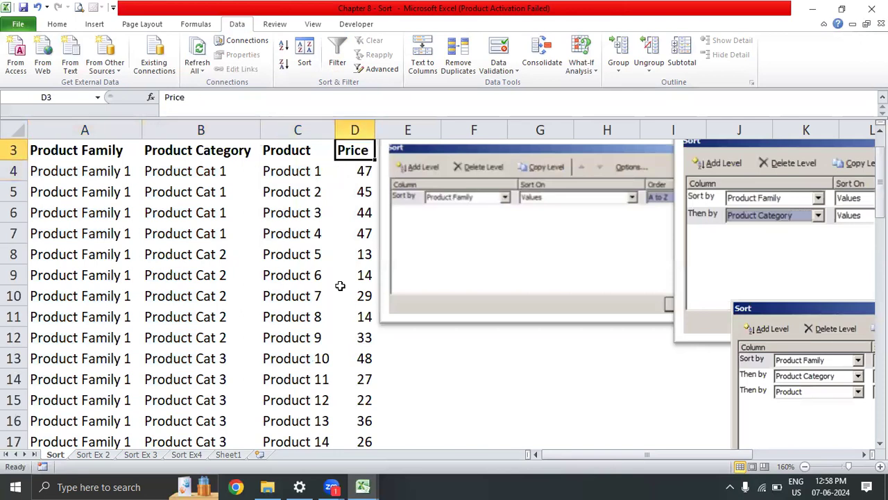
- Arrange the Sort dialog pictures in one column beside Price, from the one-level to the three-level example
{"action": "scroll", "coordinate": [628, 387], "scroll_direction": "down", "scroll_amount": 3}
{"action": "scroll", "coordinate": [587, 394], "scroll_direction": "up", "scroll_amount": 2}
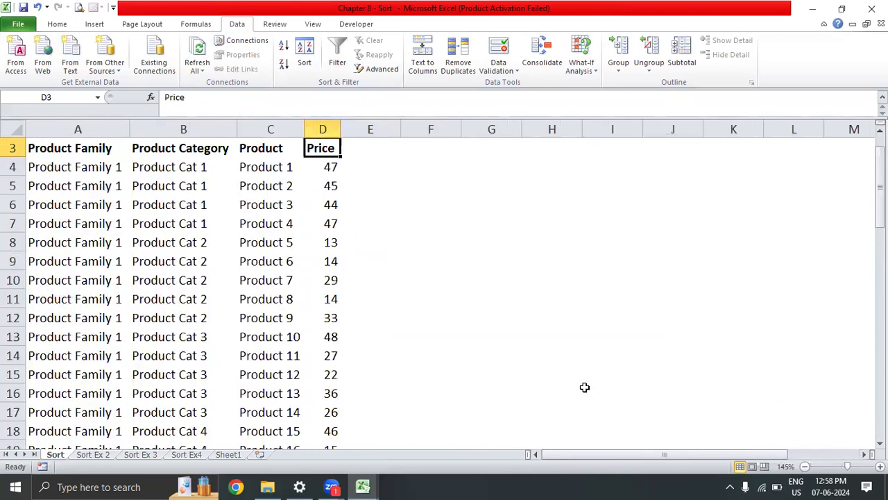
{"action": "scroll", "coordinate": [586, 363], "scroll_direction": "down", "scroll_amount": 3}
{"action": "left_click_drag", "start_coordinate": [434, 223], "coordinate": [316, 277]}
{"action": "left_click_drag", "start_coordinate": [548, 267], "coordinate": [337, 329]}
{"action": "scroll", "coordinate": [480, 380], "scroll_direction": "up", "scroll_amount": 2}
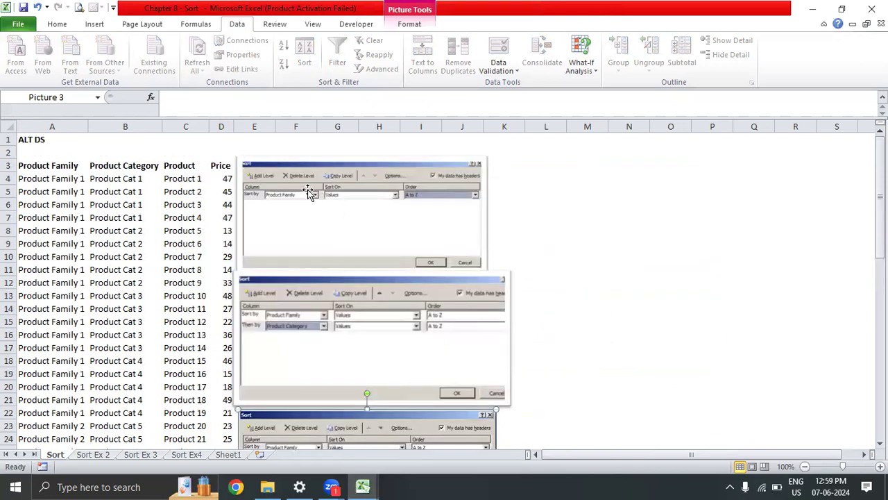
{"action": "scroll", "coordinate": [303, 320], "scroll_direction": "down", "scroll_amount": 7}
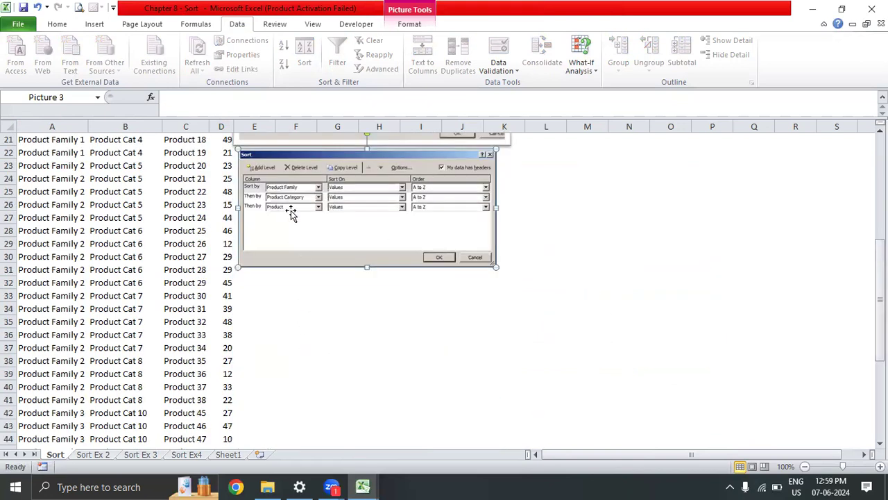
- Select the whole product table on the Sort sheet, from the Product Family heading in A3 to the last Price row
{"action": "left_click", "coordinate": [90, 261]}
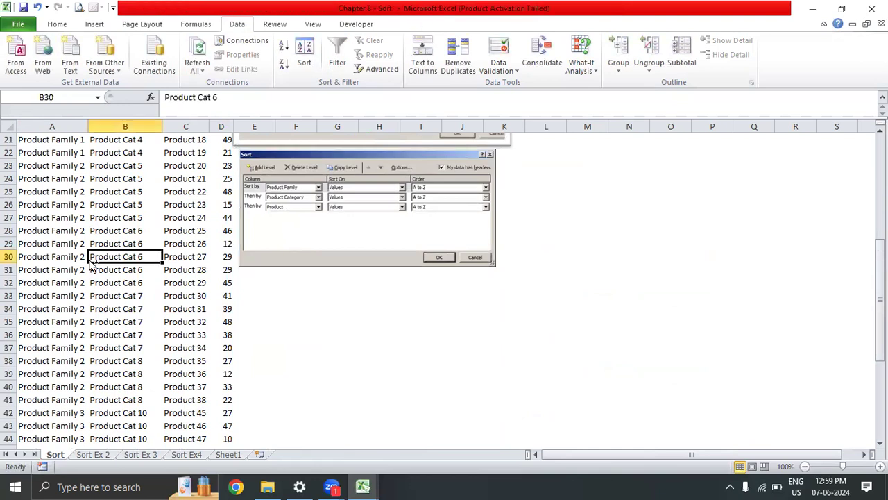
{"action": "key", "text": "ctrl+Up"}
{"action": "key", "text": "ctrl+Left"}
{"action": "key", "text": "ctrl+shift+Right"}
{"action": "key", "text": "ctrl+shift+Down"}
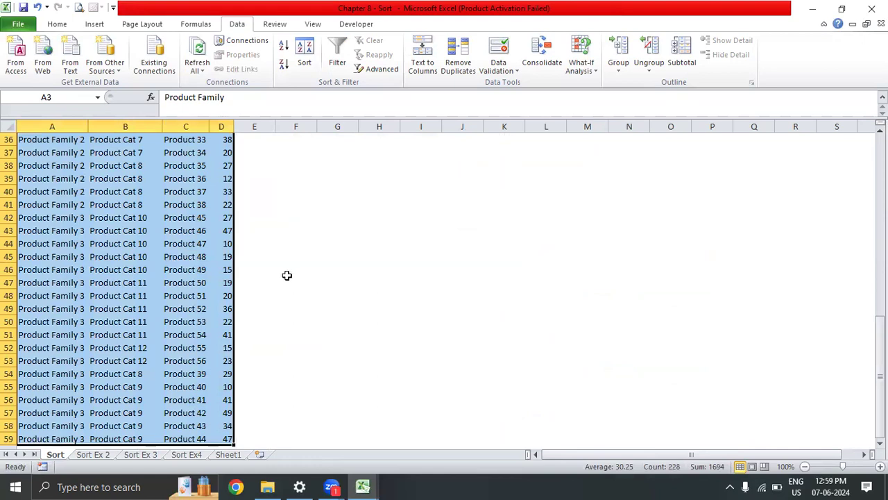
- Select the City and Population table A1:B6 on the Sort Ex 2 sheet and open the Sort dialog for it
{"action": "left_click", "coordinate": [93, 454]}
{"action": "left_click_drag", "start_coordinate": [55, 159], "coordinate": [161, 295]}
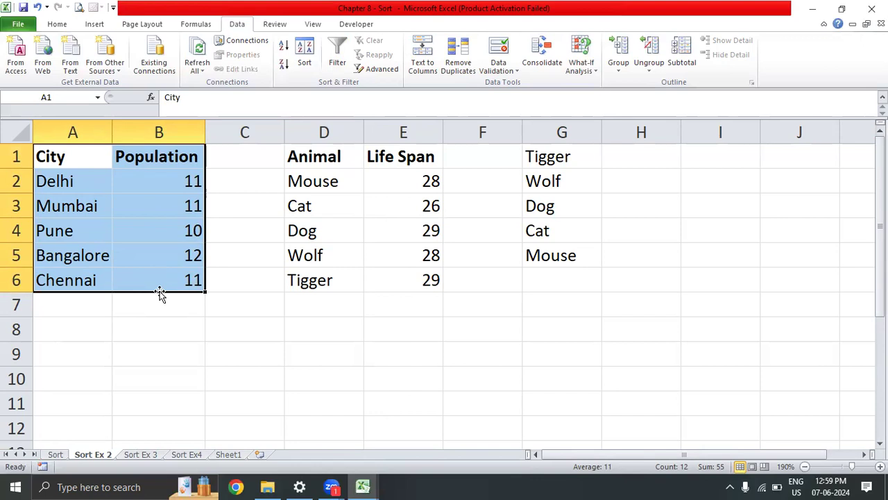
{"action": "key", "text": "ctrl+a"}
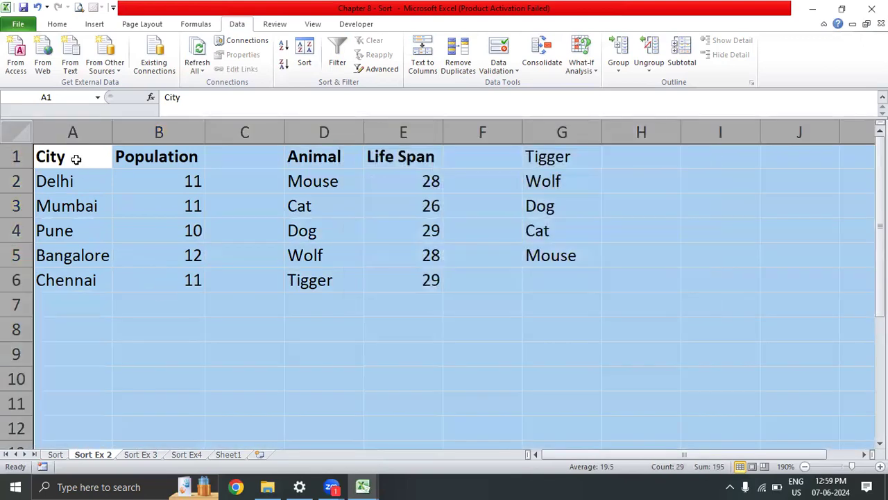
{"action": "left_click", "coordinate": [76, 159]}
{"action": "key", "text": "ctrl+a"}
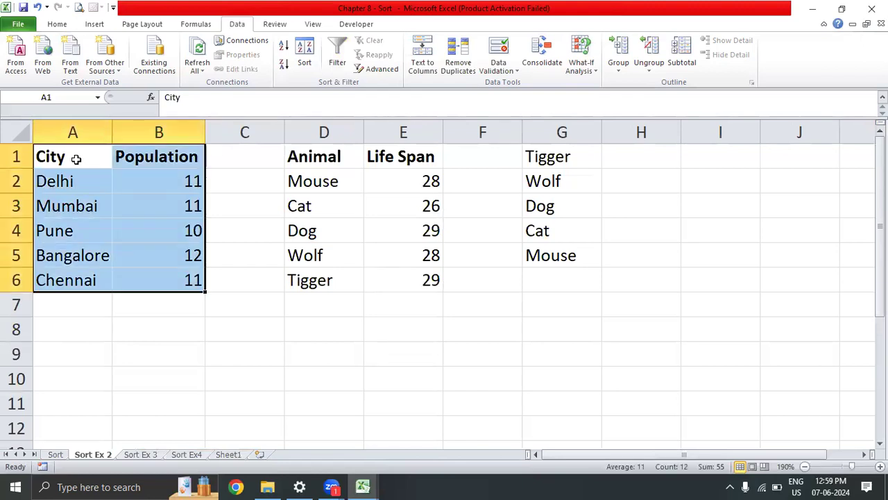
{"action": "key", "text": "alt+a"}
{"action": "key", "text": "s"}
{"action": "key", "text": "s"}
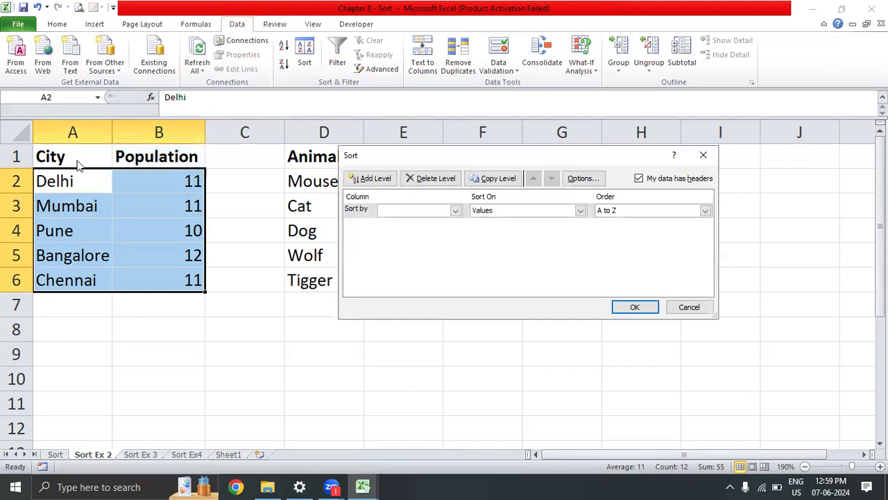
- Sort the city table by City A to Z, then by Population Largest to Smallest
{"action": "left_click", "coordinate": [456, 210]}
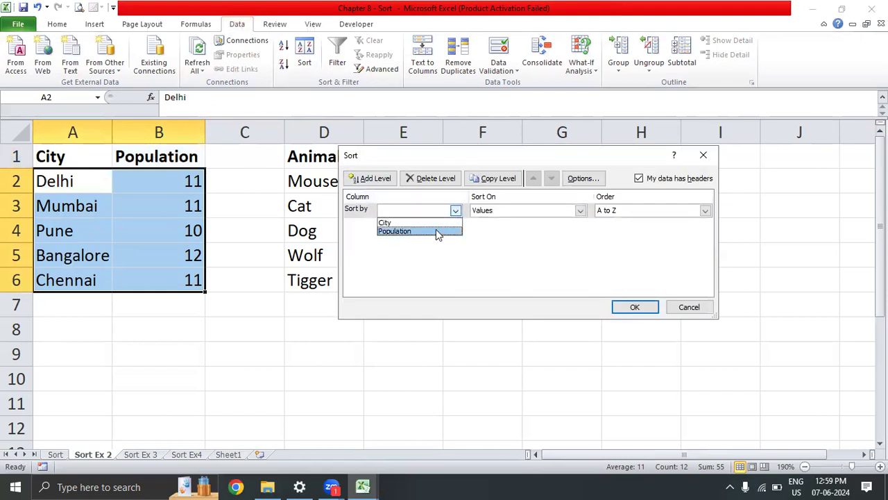
{"action": "left_click", "coordinate": [438, 222]}
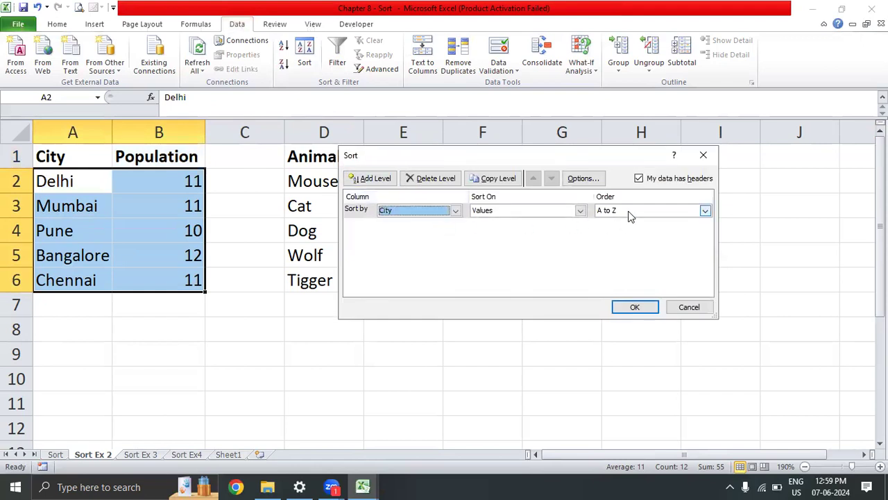
{"action": "left_click", "coordinate": [372, 179]}
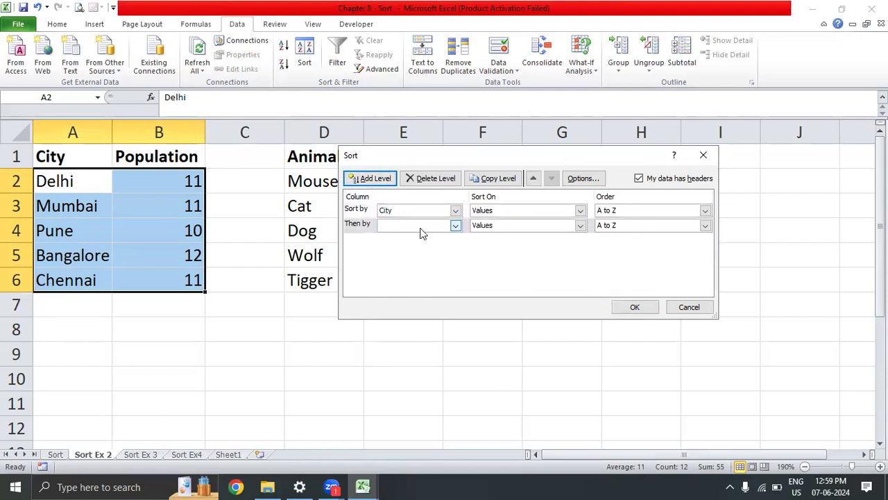
{"action": "left_click", "coordinate": [455, 225]}
{"action": "left_click", "coordinate": [438, 245]}
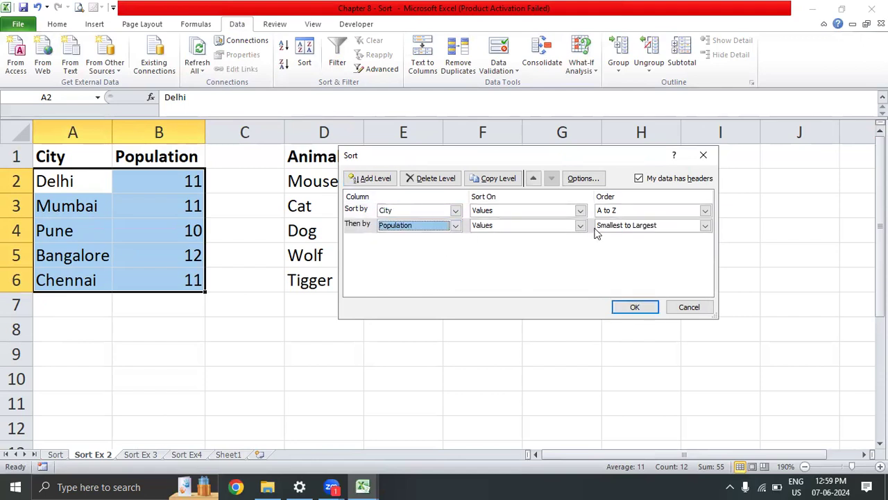
{"action": "left_click", "coordinate": [703, 225]}
{"action": "left_click", "coordinate": [620, 245]}
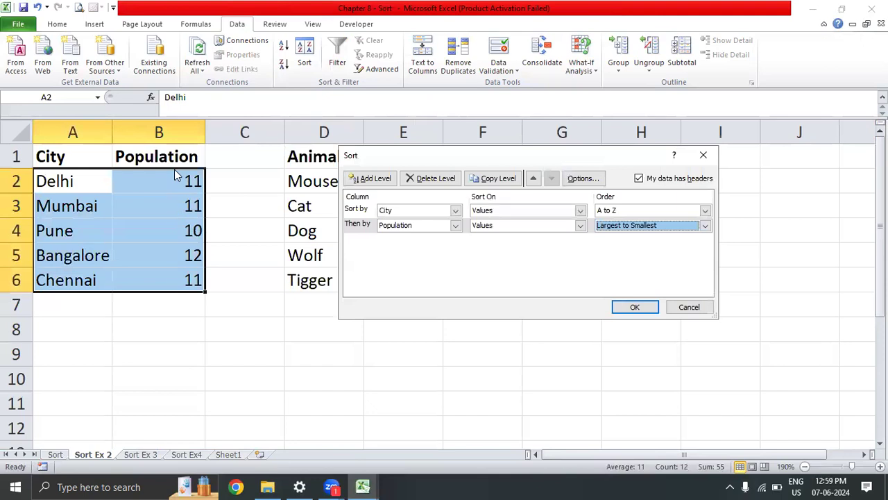
{"action": "left_click", "coordinate": [642, 308]}
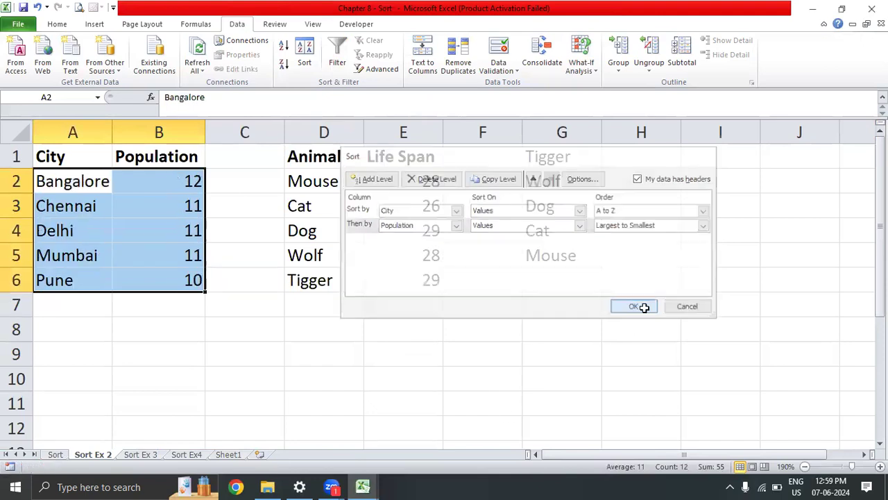
- Examine the order of the sorted City and Population values in A2:B6
{"action": "left_click_drag", "start_coordinate": [43, 182], "coordinate": [47, 282]}
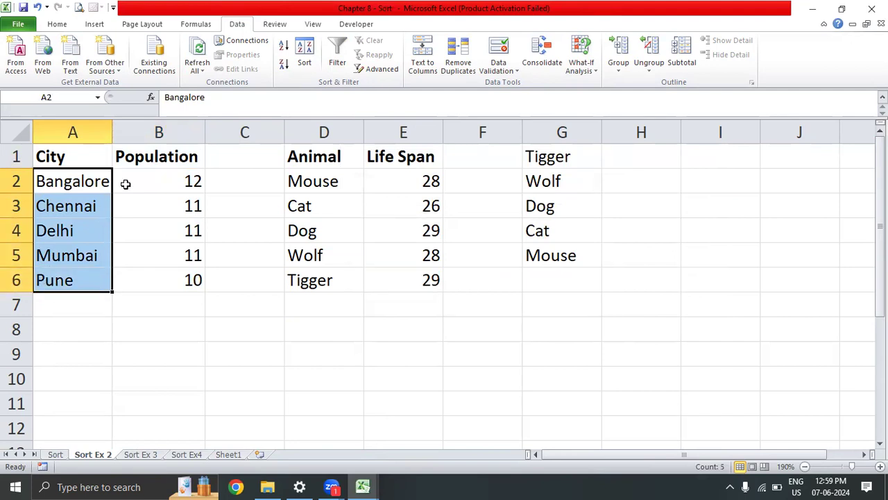
{"action": "left_click_drag", "start_coordinate": [161, 177], "coordinate": [162, 274]}
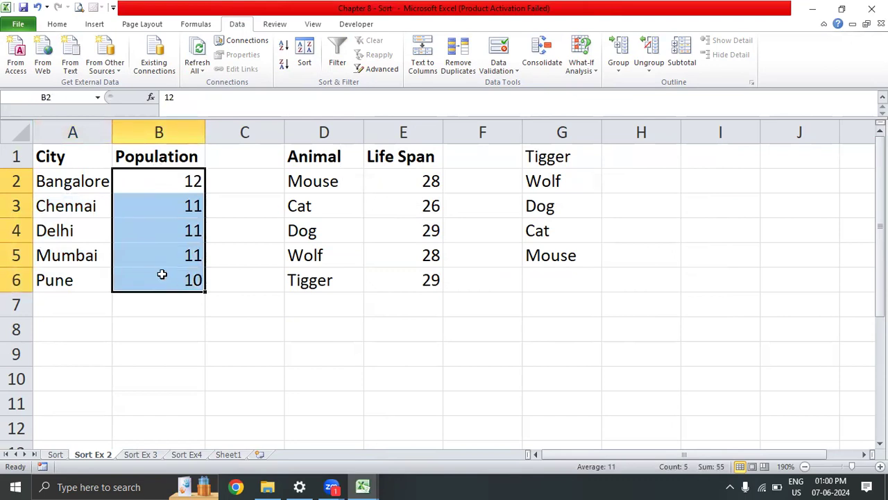
{"action": "left_click", "coordinate": [160, 275]}
{"action": "left_click", "coordinate": [163, 203]}
{"action": "left_click", "coordinate": [166, 179]}
- Open the Sort Ex 3 sheet and autofit the width of the Population column
{"action": "left_click", "coordinate": [140, 455]}
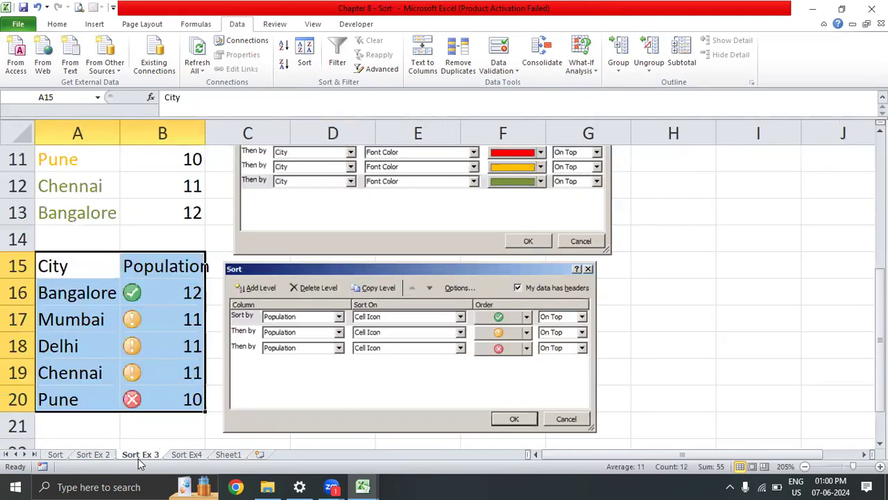
{"action": "scroll", "coordinate": [158, 185], "scroll_direction": "up", "scroll_amount": 4}
{"action": "left_click_drag", "start_coordinate": [81, 162], "coordinate": [180, 291]}
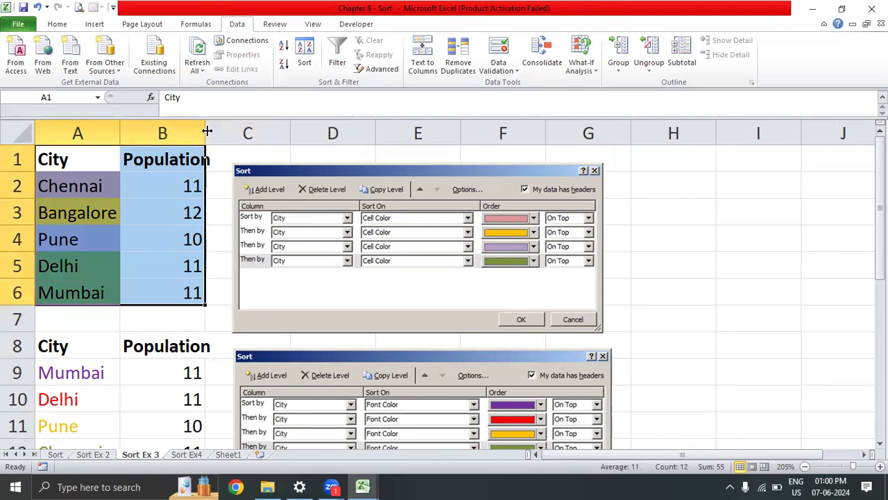
{"action": "double_click", "coordinate": [205, 132]}
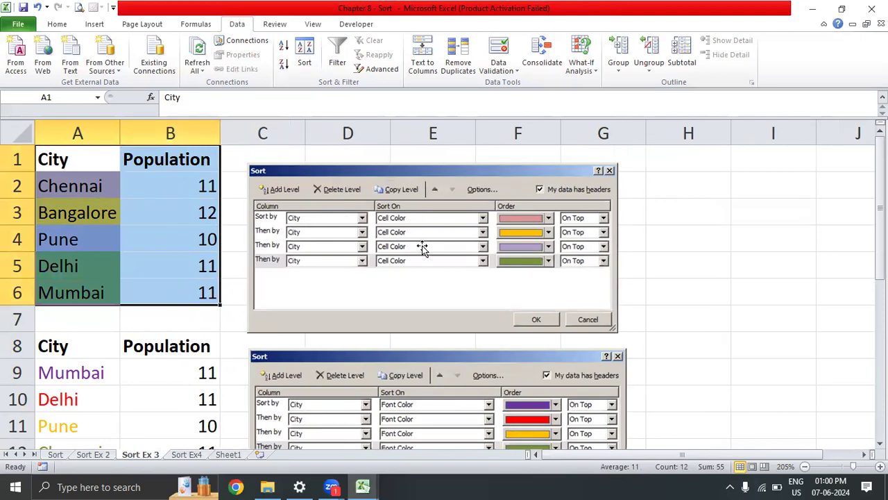
- Start a custom sort on A2:B6 with City as the first level, sorted on Cell Color
{"action": "left_click_drag", "start_coordinate": [90, 169], "coordinate": [171, 293]}
{"action": "key", "text": "alt+d"}
{"action": "key", "text": "s"}
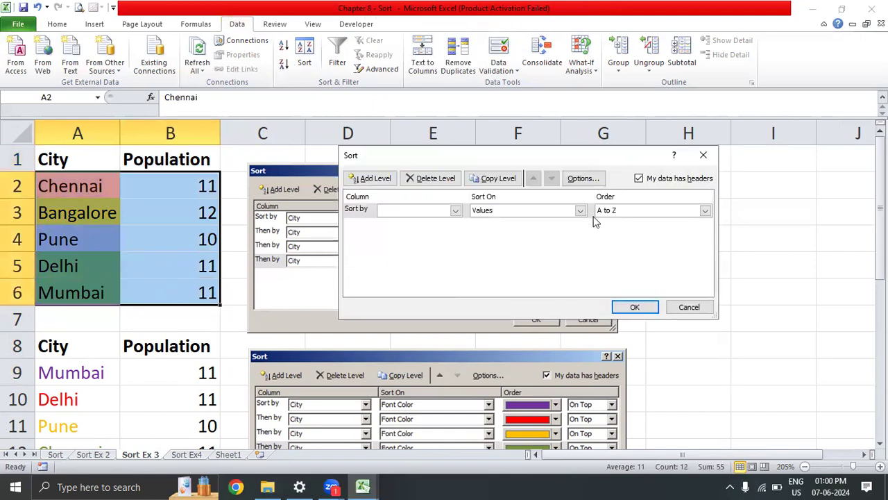
{"action": "left_click", "coordinate": [581, 211]}
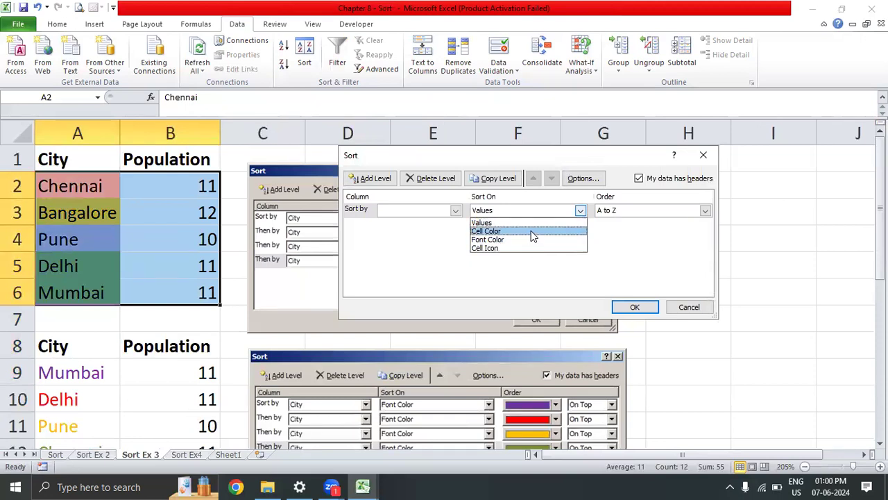
{"action": "left_click", "coordinate": [407, 260]}
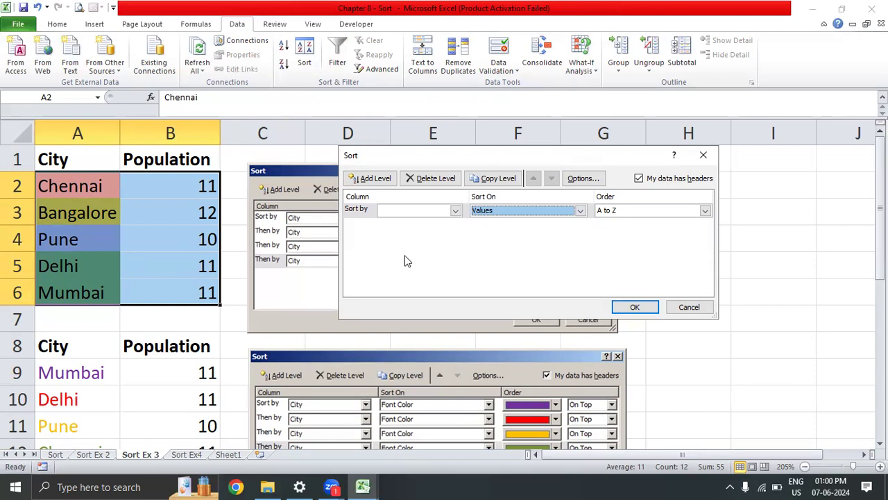
{"action": "left_click", "coordinate": [455, 210]}
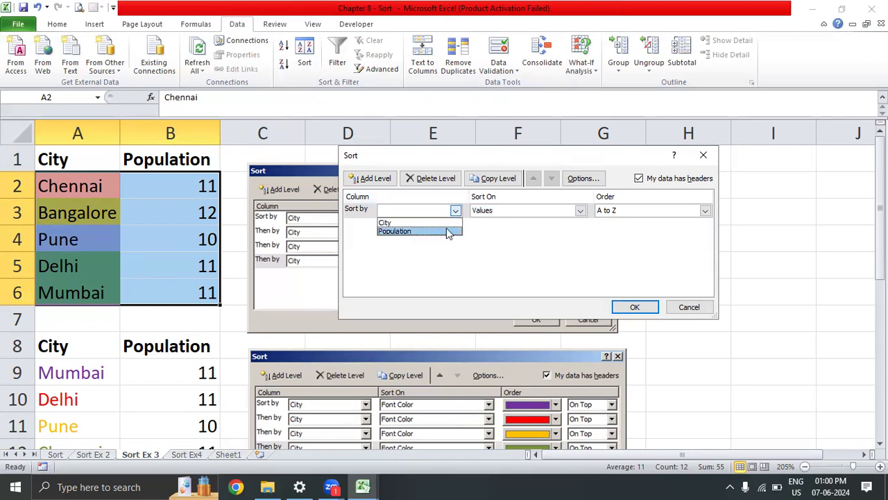
{"action": "left_click", "coordinate": [449, 223]}
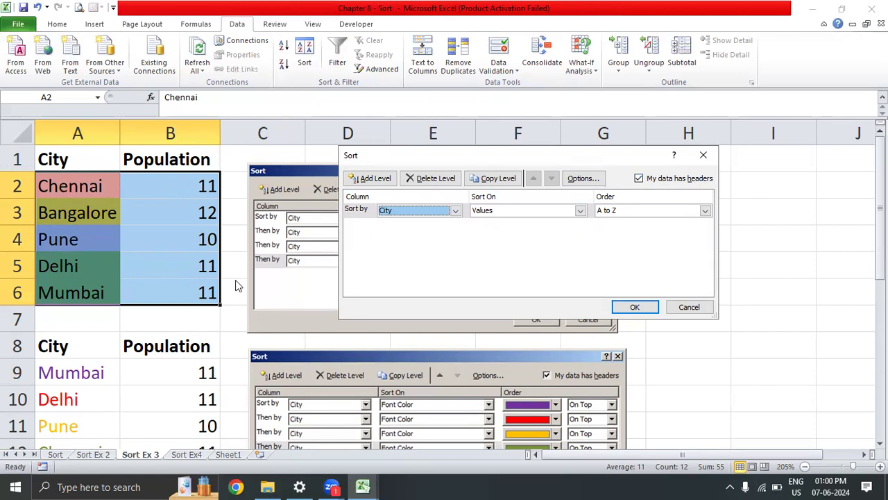
{"action": "left_click", "coordinate": [517, 212]}
{"action": "left_click", "coordinate": [517, 231]}
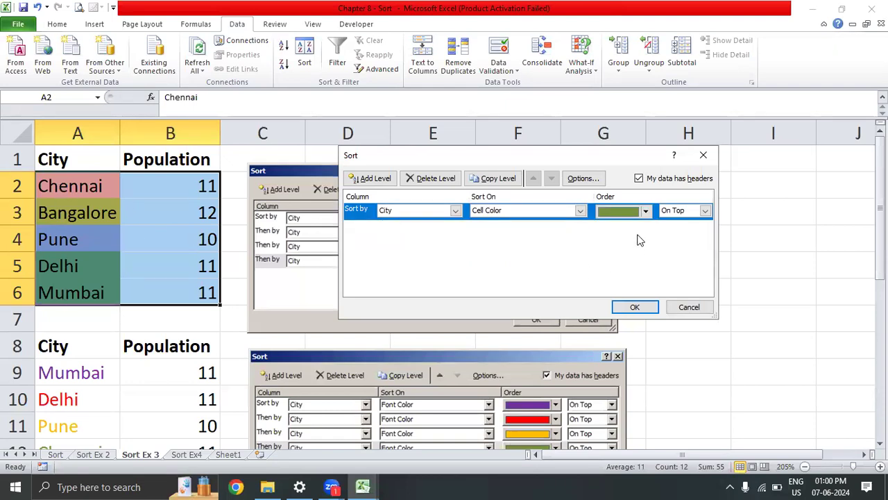
- Keep green as the first level's cell color, placed On Top
{"action": "left_click", "coordinate": [646, 211]}
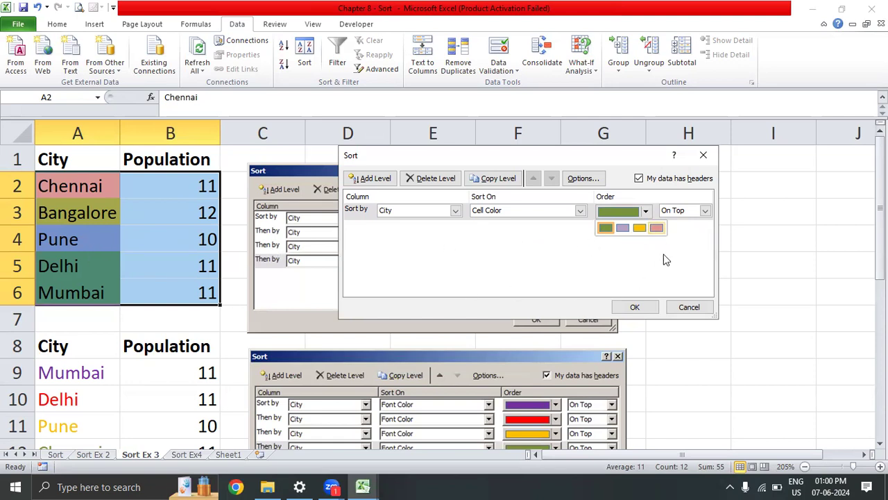
{"action": "left_click", "coordinate": [635, 211]}
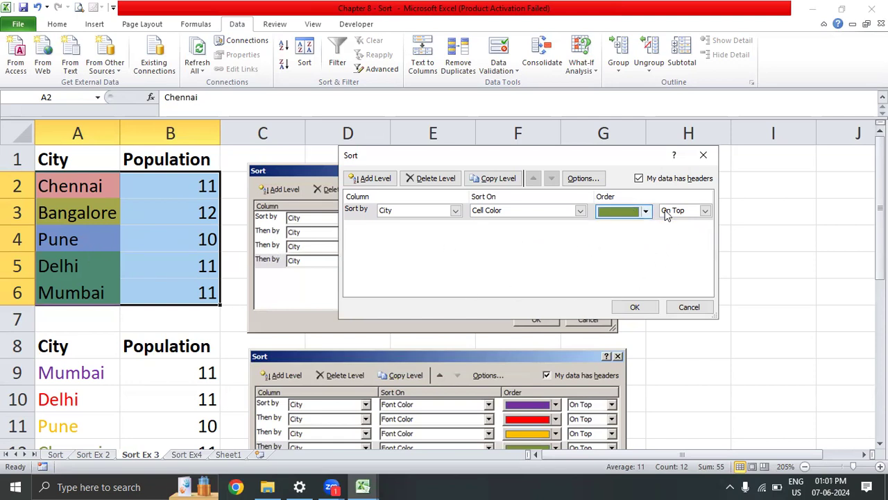
{"action": "left_click", "coordinate": [703, 211]}
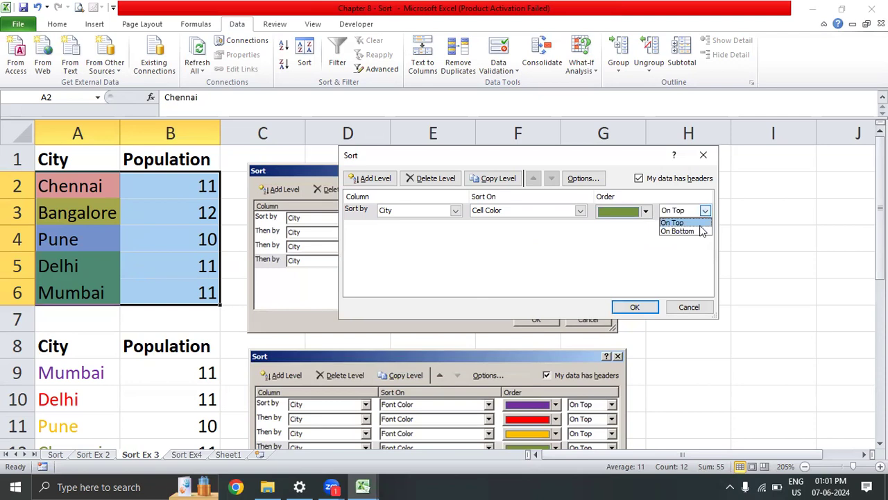
{"action": "left_click", "coordinate": [702, 225]}
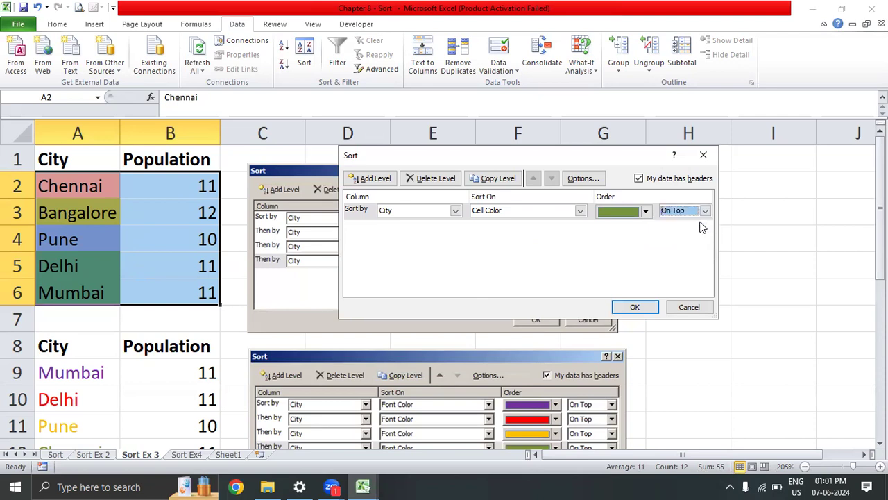
{"action": "left_click", "coordinate": [371, 178]}
{"action": "left_click", "coordinate": [455, 227]}
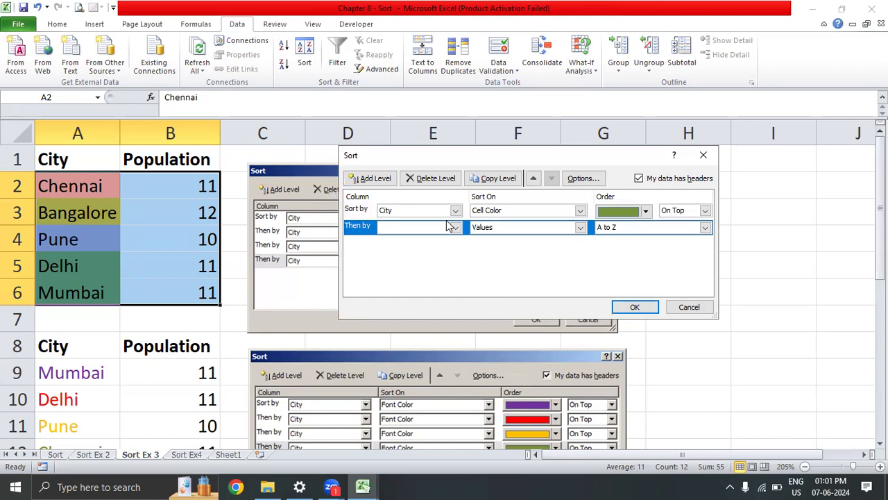
{"action": "left_click", "coordinate": [416, 238]}
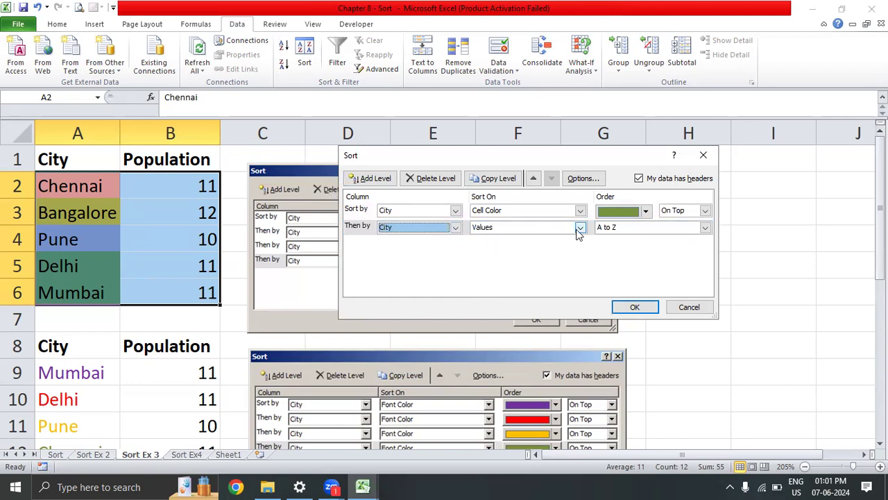
{"action": "left_click", "coordinate": [436, 178]}
- Copy the green City level and set the second level's cell color to light purple, On Top
{"action": "left_click", "coordinate": [495, 179]}
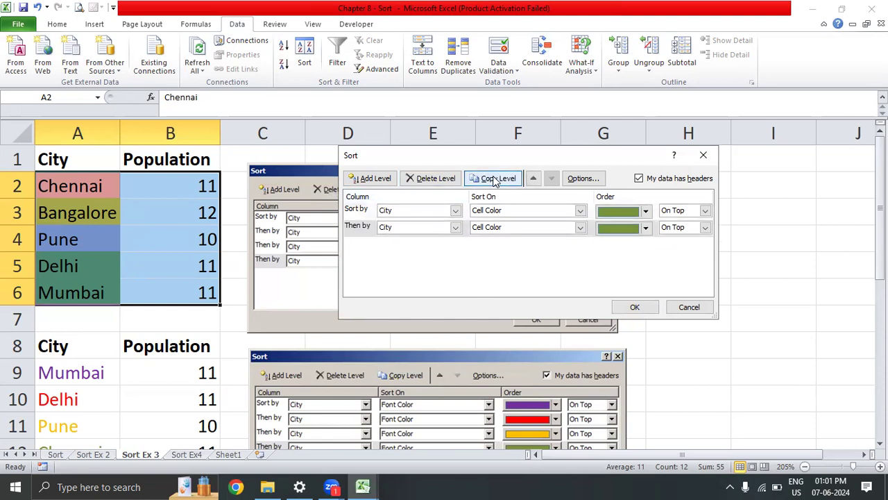
{"action": "left_click", "coordinate": [581, 229]}
{"action": "left_click", "coordinate": [581, 229]}
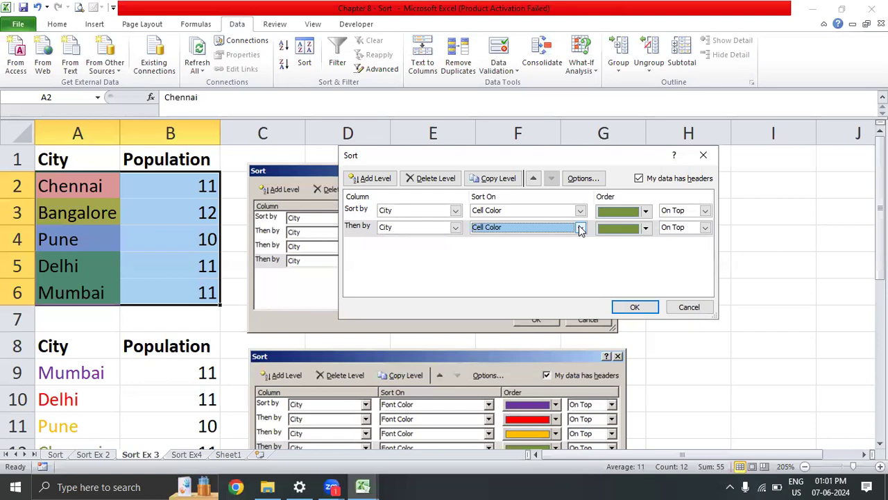
{"action": "left_click", "coordinate": [647, 230]}
{"action": "left_click", "coordinate": [648, 232]}
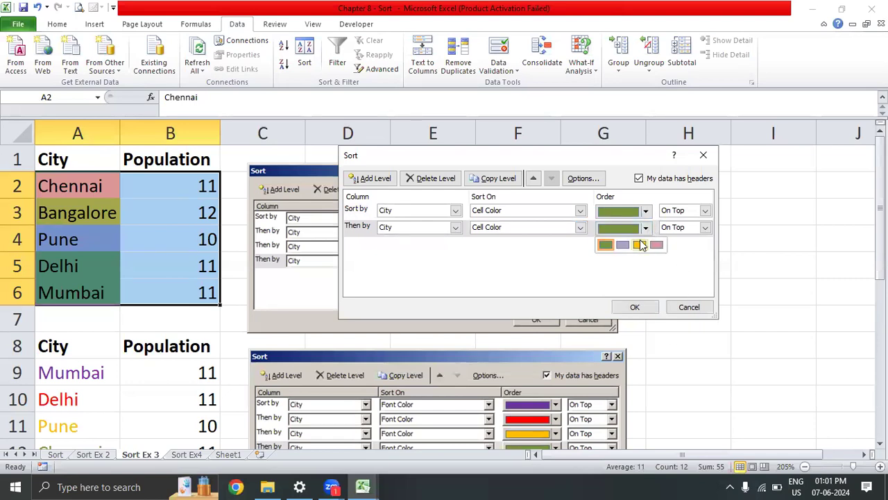
{"action": "left_click", "coordinate": [622, 245]}
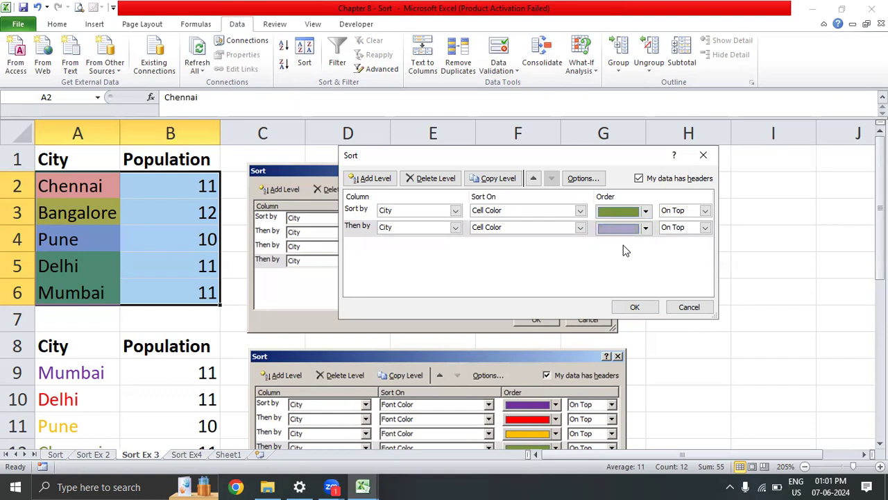
- Copy the light purple level, set the third level's cell color to orange On Top, and apply the sort
{"action": "left_click", "coordinate": [486, 178]}
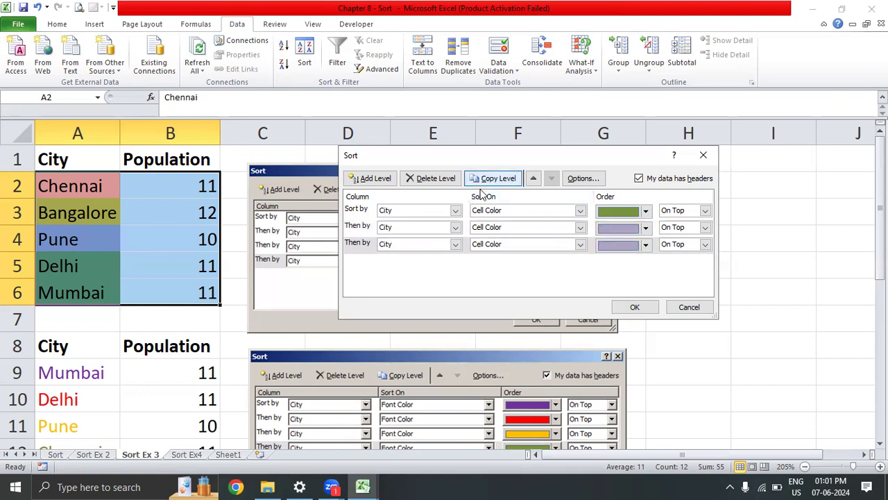
{"action": "left_click", "coordinate": [644, 247]}
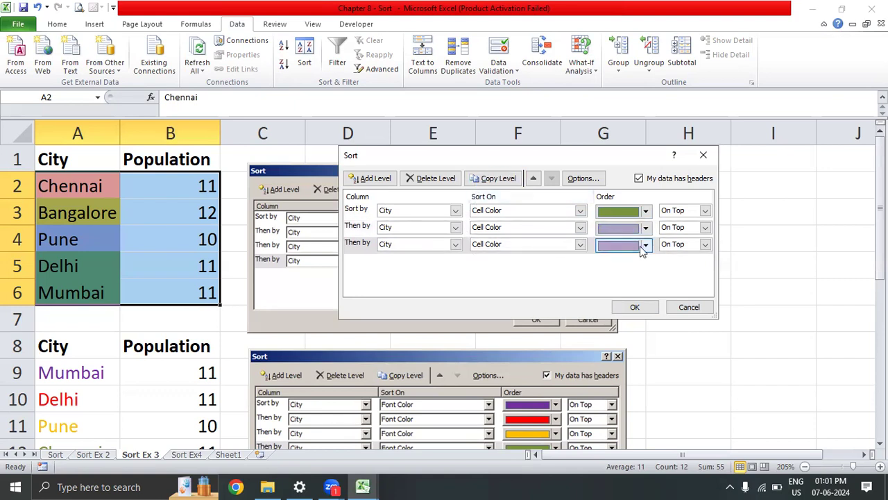
{"action": "left_click", "coordinate": [645, 247]}
{"action": "left_click", "coordinate": [628, 263]}
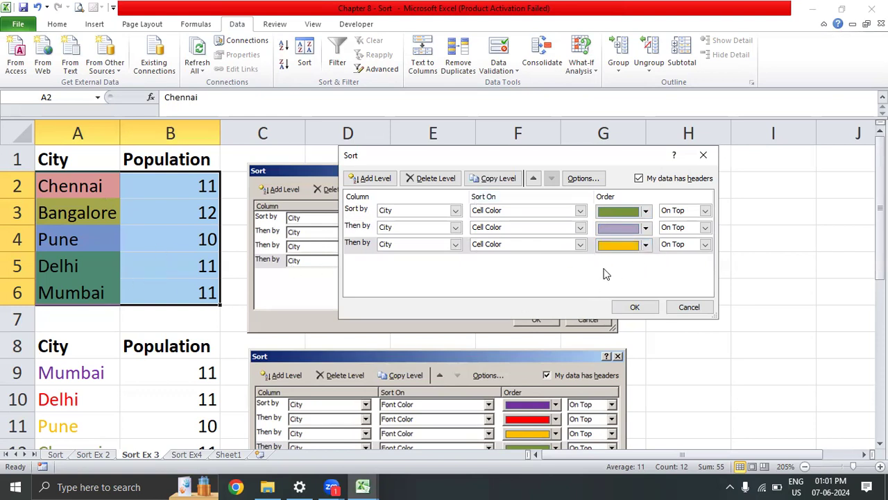
{"action": "left_click", "coordinate": [634, 307]}
- Examine the order of the cell-colored cities and the font-colored and icon tables below them
{"action": "left_click_drag", "start_coordinate": [93, 184], "coordinate": [108, 298]}
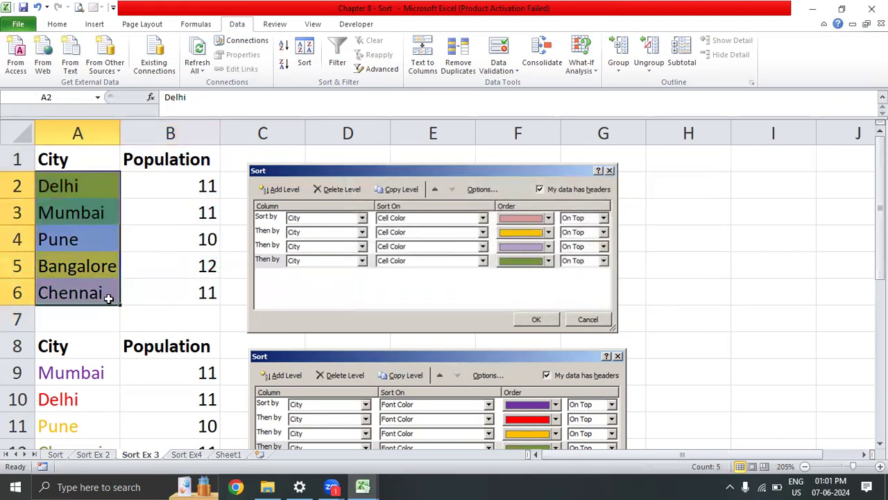
{"action": "scroll", "coordinate": [109, 298], "scroll_direction": "down", "scroll_amount": 2}
{"action": "scroll", "coordinate": [104, 258], "scroll_direction": "up", "scroll_amount": 2}
{"action": "scroll", "coordinate": [100, 280], "scroll_direction": "down", "scroll_amount": 1}
{"action": "left_click", "coordinate": [99, 167]}
{"action": "left_click", "coordinate": [96, 209]}
{"action": "scroll", "coordinate": [95, 208], "scroll_direction": "up", "scroll_amount": 3}
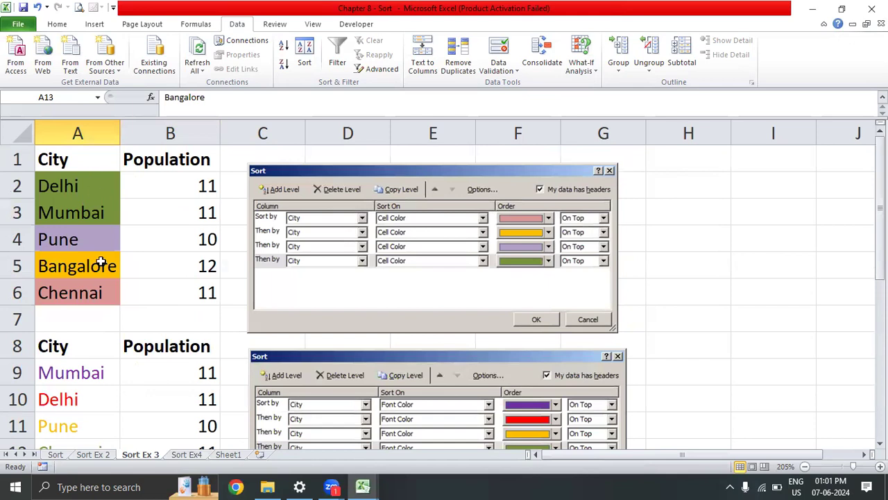
{"action": "scroll", "coordinate": [101, 261], "scroll_direction": "down", "scroll_amount": 3}
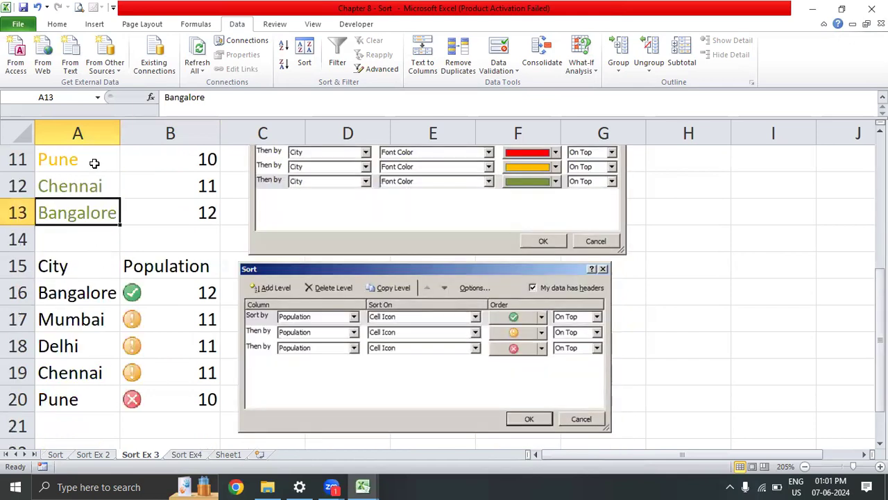
- Start a custom sort of the font-colored table A8:B13 with City by Font Color, red On Top, as the first level
{"action": "key", "text": "ctrl+Up"}
{"action": "key", "text": "ctrl+shift+Right"}
{"action": "key", "text": "ctrl+shift+Down"}
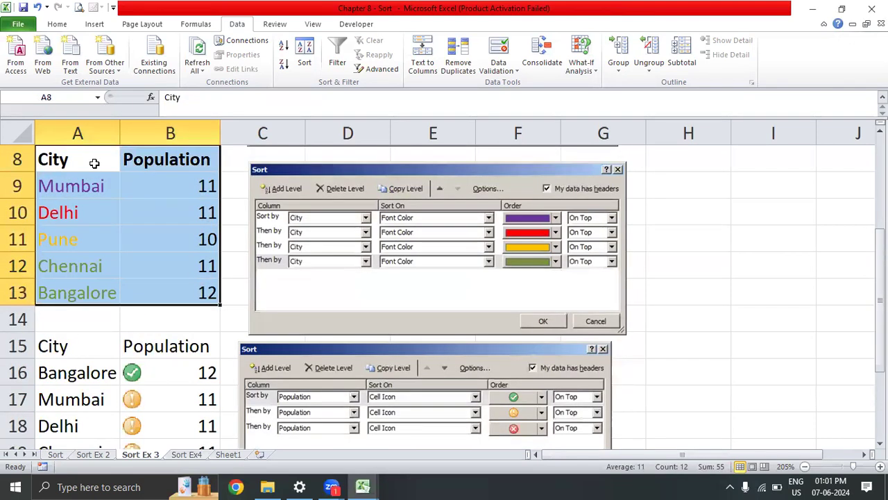
{"action": "key", "text": "alt+a"}
{"action": "key", "text": "s"}
{"action": "key", "text": "s"}
{"action": "left_click", "coordinate": [456, 210]}
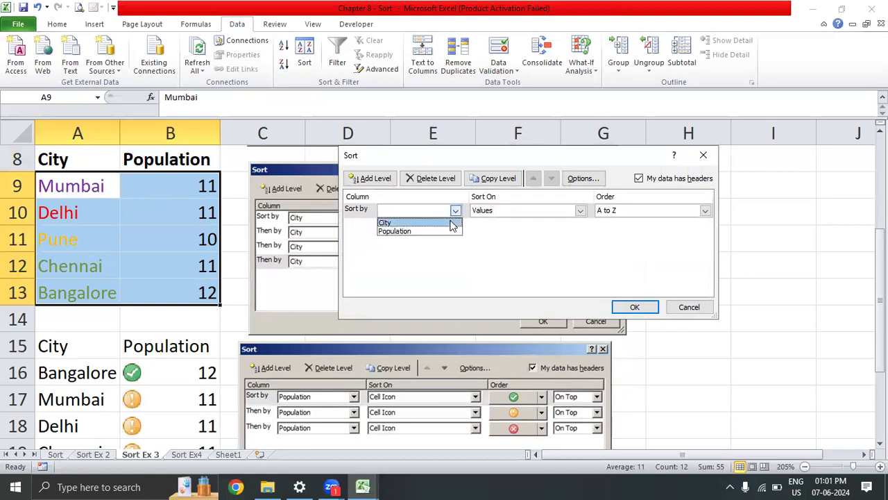
{"action": "left_click", "coordinate": [444, 223]}
{"action": "left_click", "coordinate": [580, 210]}
{"action": "left_click", "coordinate": [561, 239]}
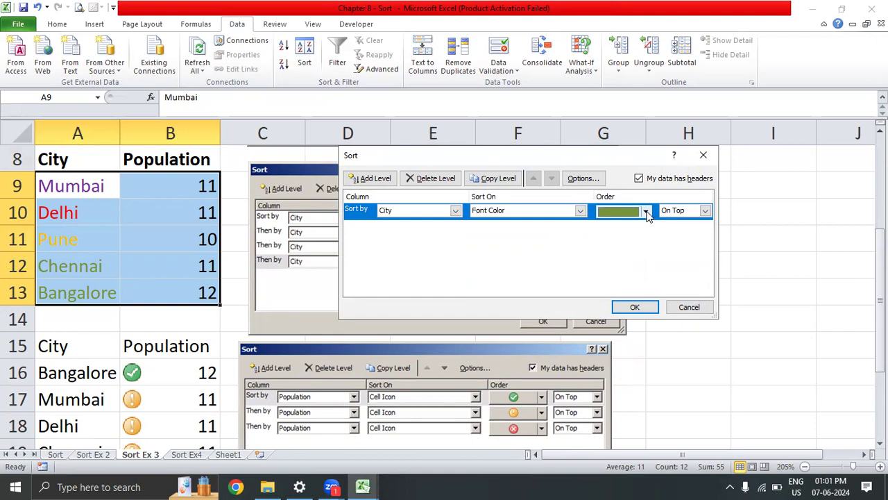
{"action": "left_click", "coordinate": [647, 211]}
{"action": "left_click", "coordinate": [637, 226]}
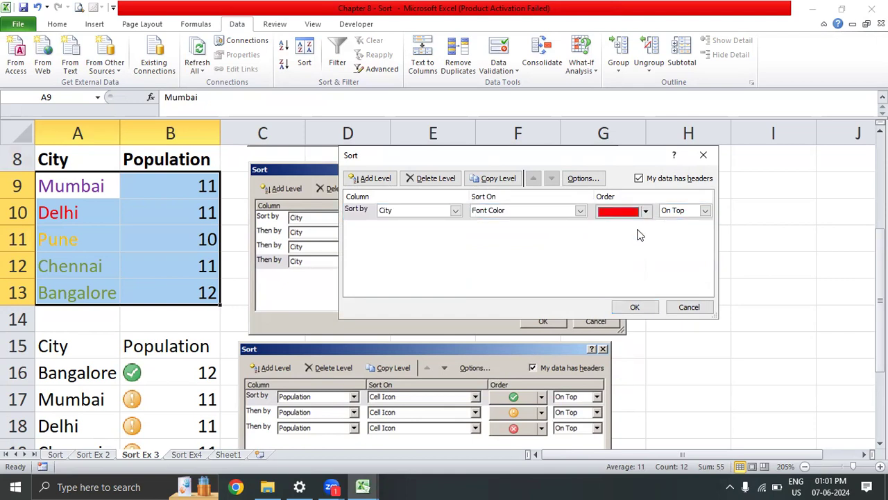
- Copy the red City level and set the second level's font color to purple, On Top
{"action": "left_click", "coordinate": [495, 178]}
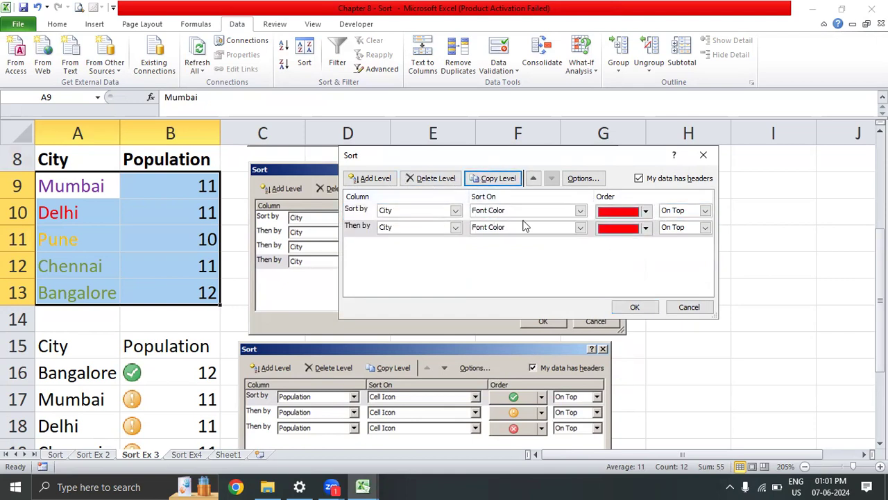
{"action": "left_click", "coordinate": [646, 231]}
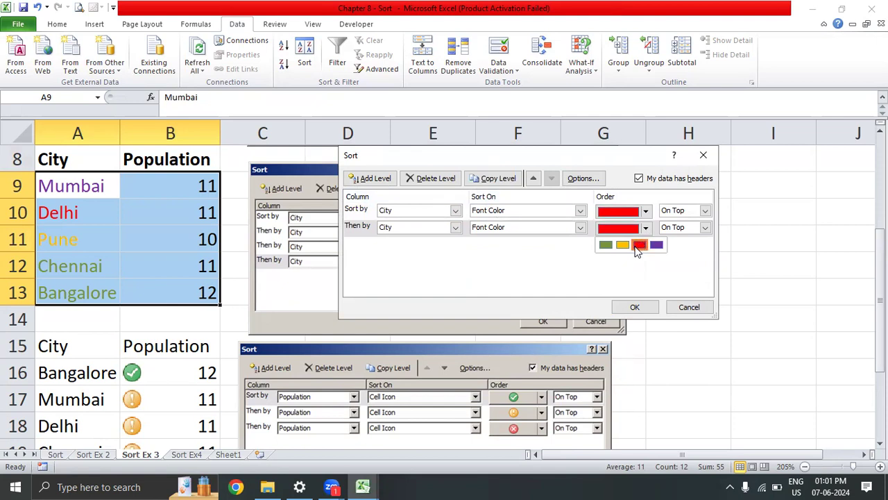
{"action": "left_click", "coordinate": [657, 245]}
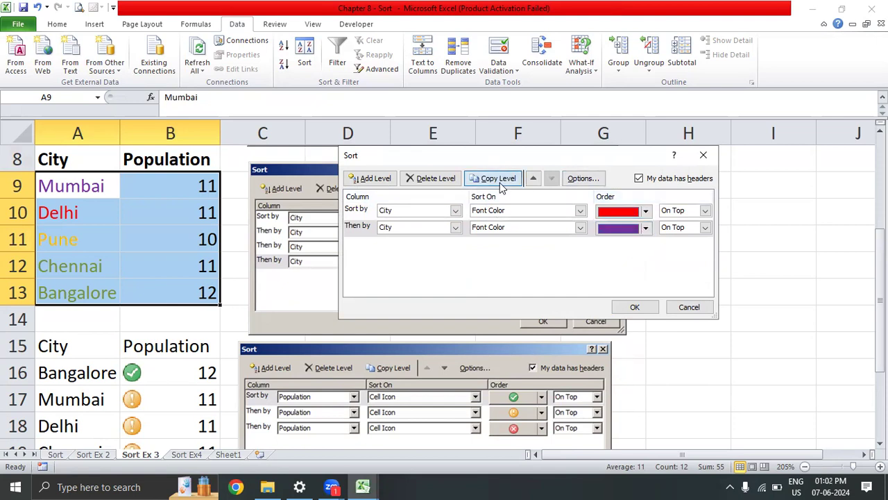
- Copy the purple City level and set the third level's font color to gold, On Top
{"action": "left_click", "coordinate": [494, 179]}
{"action": "left_click", "coordinate": [646, 244]}
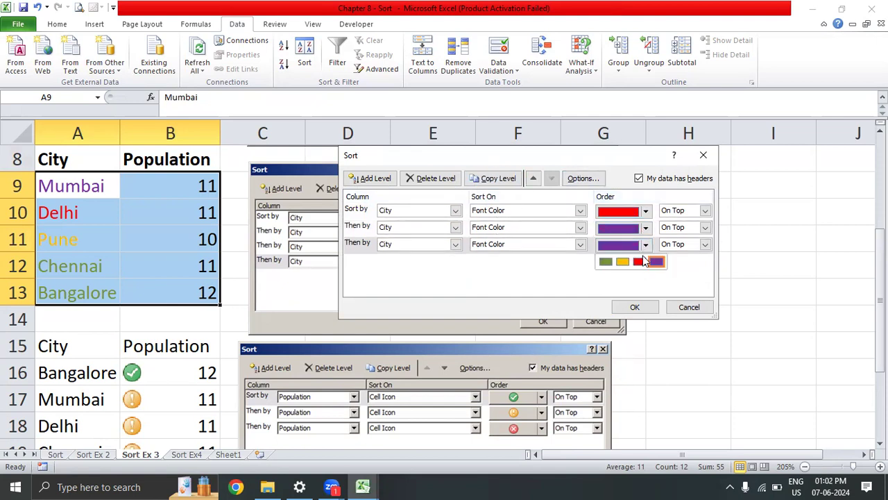
{"action": "left_click", "coordinate": [623, 263]}
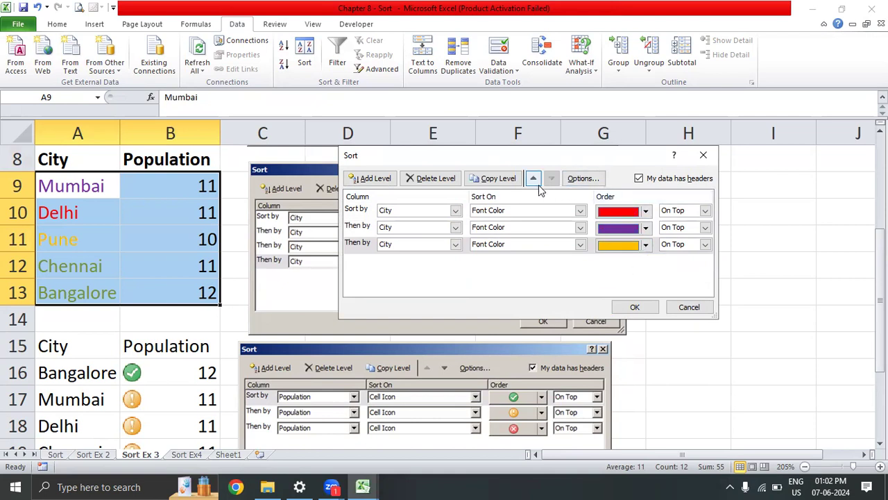
- Copy the gold City level, set the fourth level's font color to green On Top, and apply the sort
{"action": "left_click", "coordinate": [494, 178]}
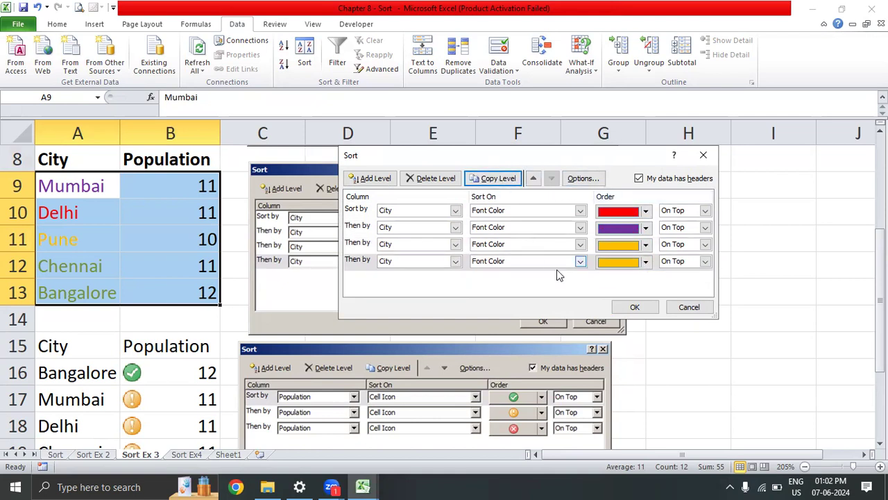
{"action": "left_click", "coordinate": [646, 262]}
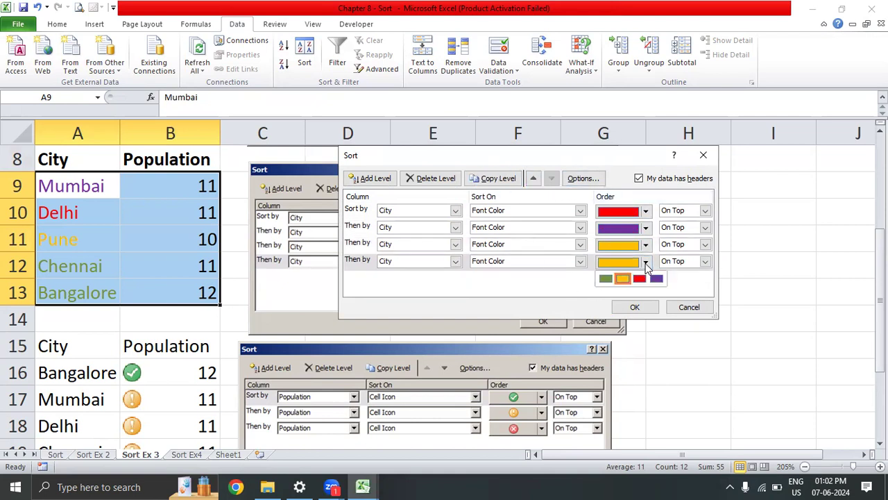
{"action": "left_click", "coordinate": [606, 278]}
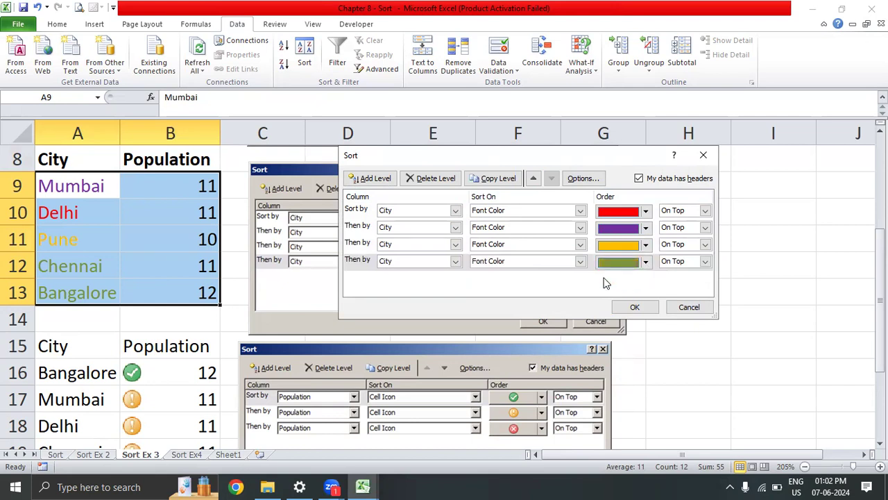
{"action": "left_click", "coordinate": [635, 308]}
{"action": "left_click", "coordinate": [78, 187]}
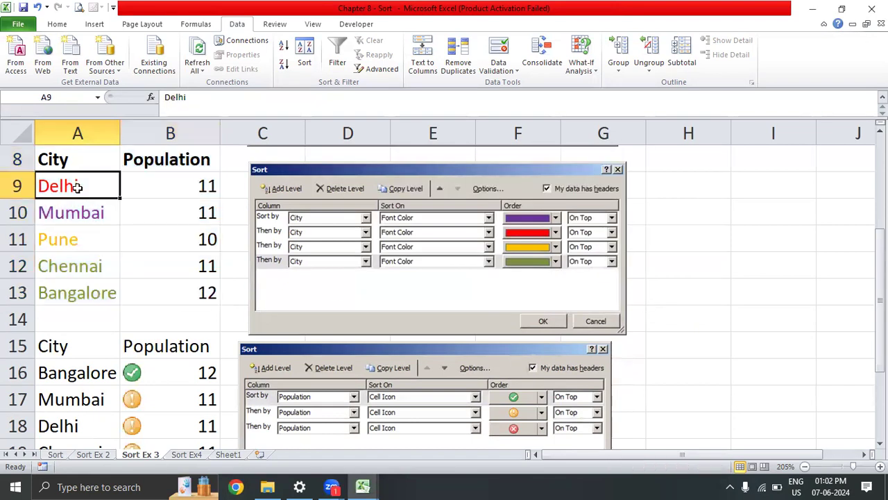
{"action": "left_click_drag", "start_coordinate": [78, 187], "coordinate": [70, 288]}
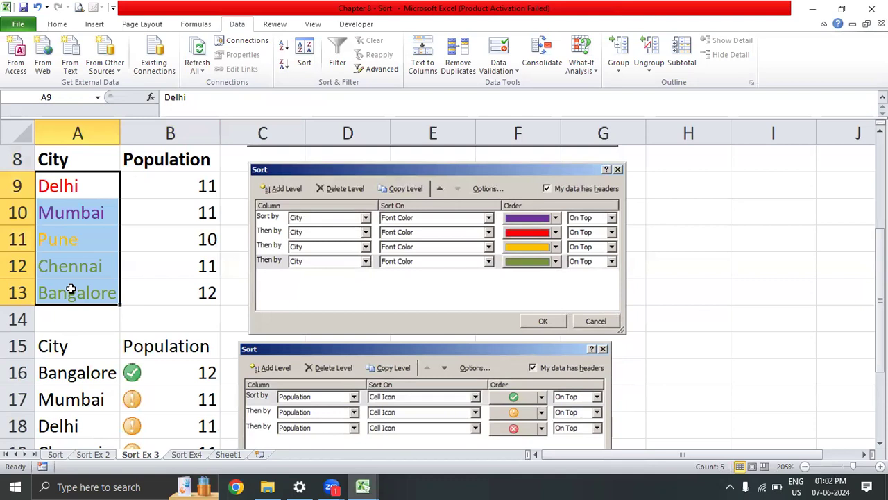
- Apply the colored three-arrow conditional formatting icon set to the population values in B16:B20
{"action": "scroll", "coordinate": [69, 284], "scroll_direction": "down", "scroll_amount": 3}
{"action": "scroll", "coordinate": [70, 285], "scroll_direction": "up", "scroll_amount": 3}
{"action": "left_click_drag", "start_coordinate": [78, 347], "coordinate": [196, 293]}
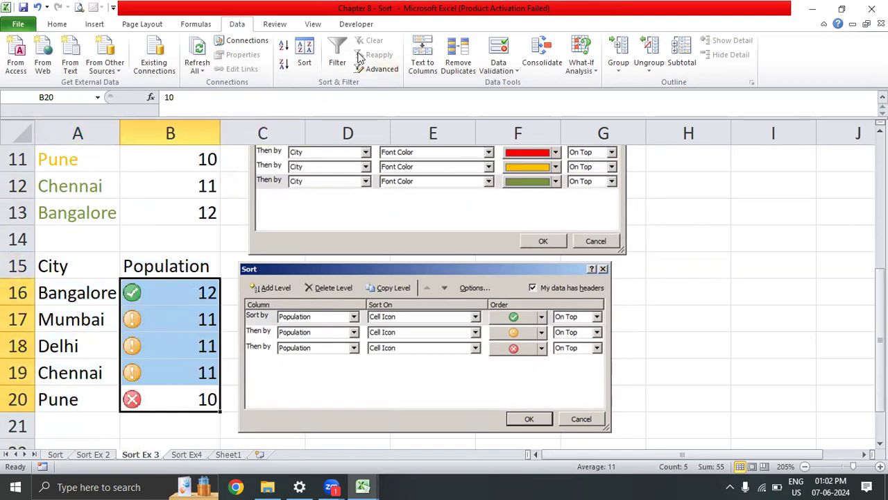
{"action": "left_click", "coordinate": [848, 428]}
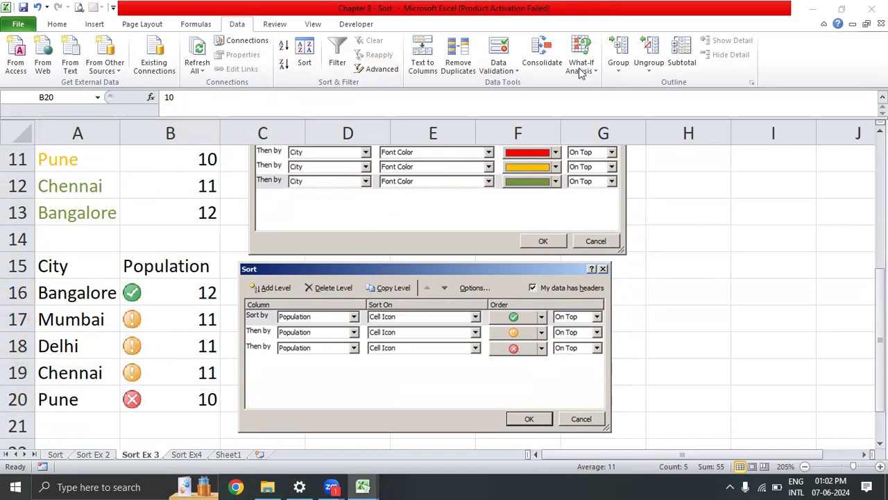
{"action": "left_click", "coordinate": [58, 25]}
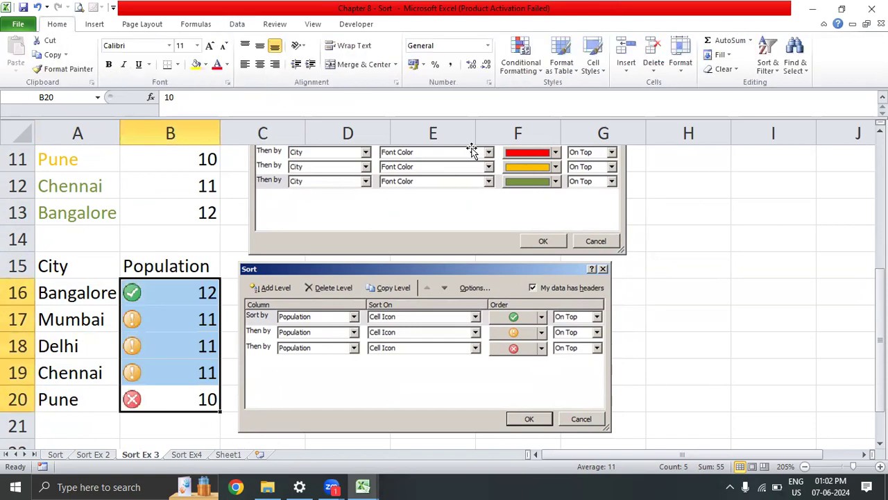
{"action": "left_click", "coordinate": [532, 72]}
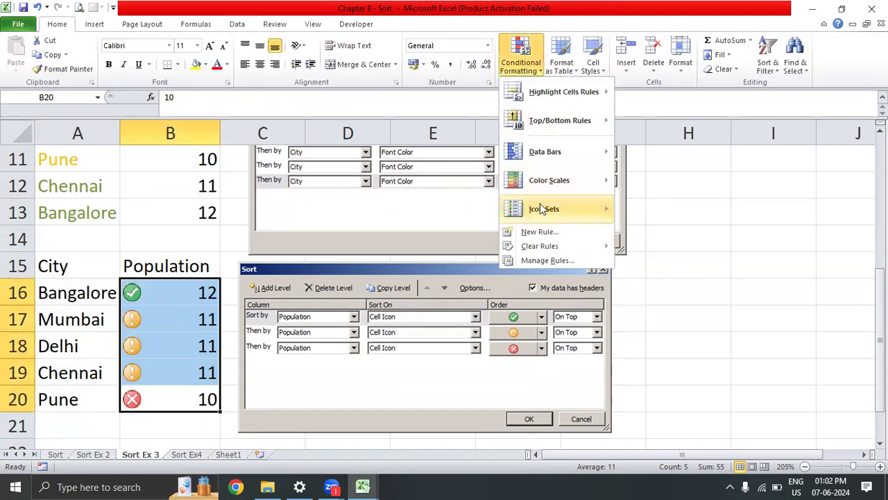
{"action": "mouse_move", "coordinate": [543, 216]}
{"action": "left_click", "coordinate": [535, 269]}
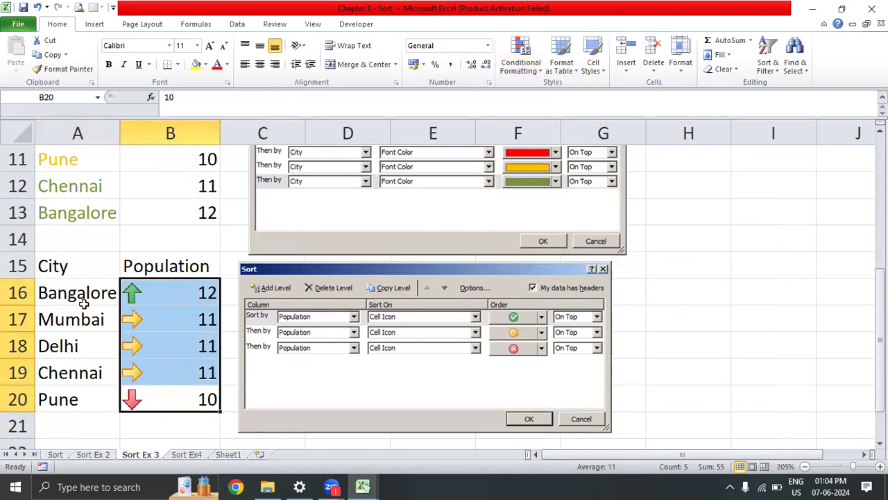
- Examine which arrow icon each population value in B16:B20 receives
{"action": "left_click", "coordinate": [164, 292]}
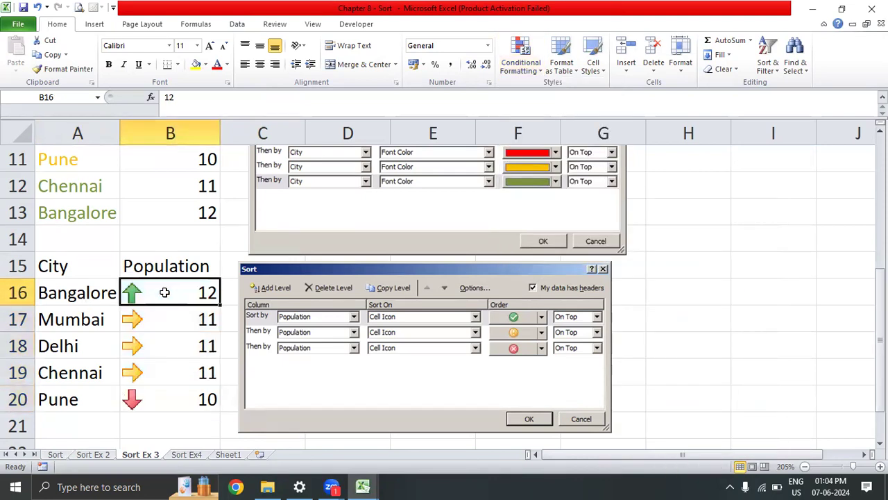
{"action": "left_click", "coordinate": [162, 391]}
{"action": "left_click_drag", "start_coordinate": [159, 313], "coordinate": [166, 372]}
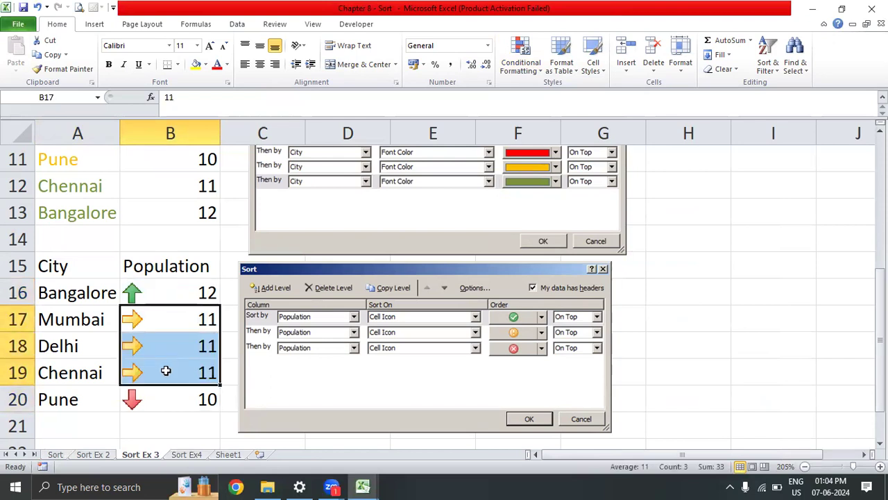
{"action": "left_click_drag", "start_coordinate": [204, 291], "coordinate": [206, 399]}
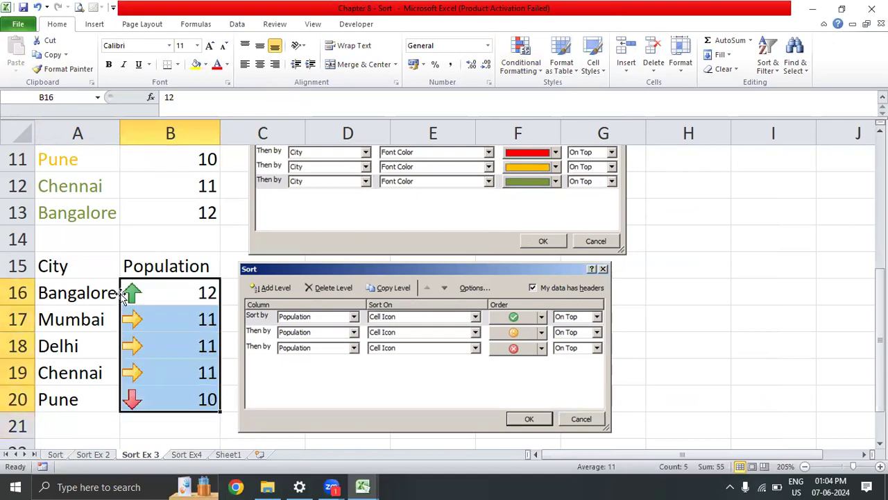
{"action": "left_click", "coordinate": [189, 299]}
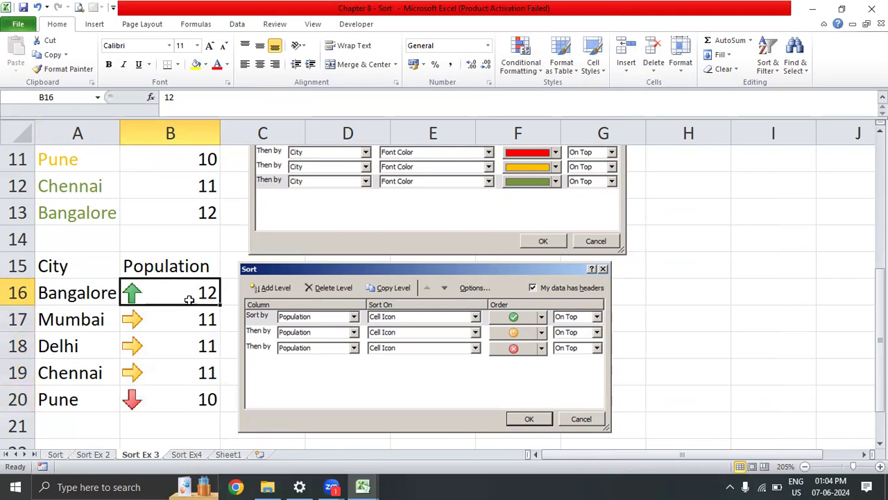
{"action": "left_click_drag", "start_coordinate": [189, 299], "coordinate": [189, 396]}
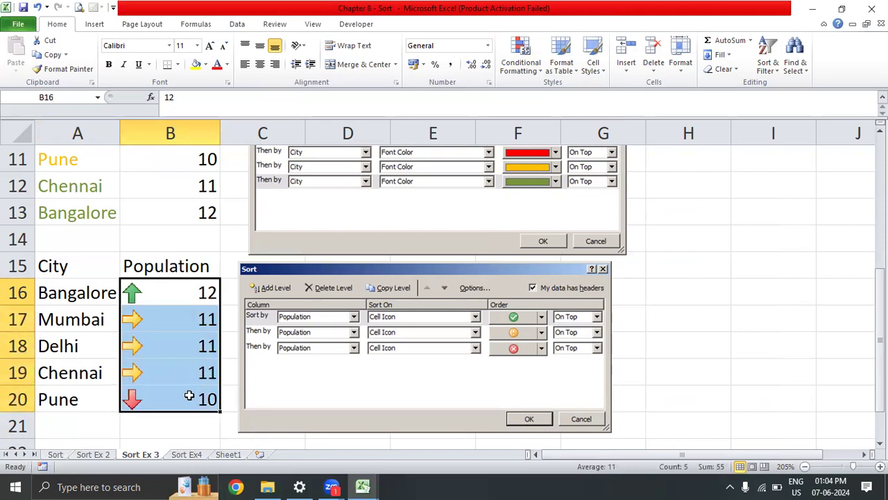
{"action": "left_click", "coordinate": [189, 396]}
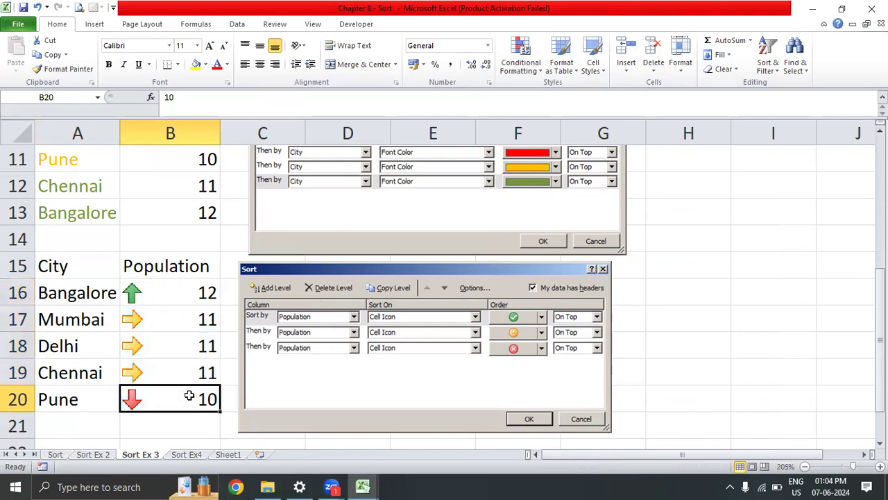
- Apply the uncircled check mark, exclamation and cross indicator icon set to the population values in B16:B20
{"action": "left_click_drag", "start_coordinate": [178, 295], "coordinate": [175, 392]}
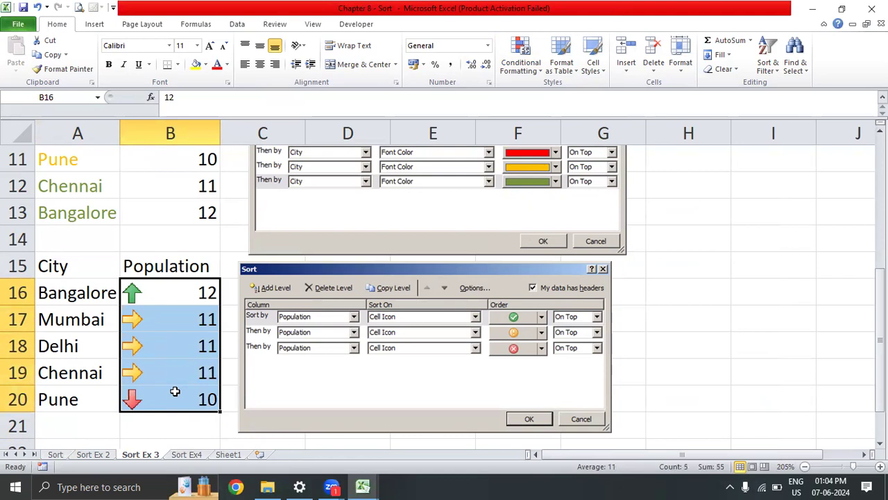
{"action": "left_click", "coordinate": [521, 59]}
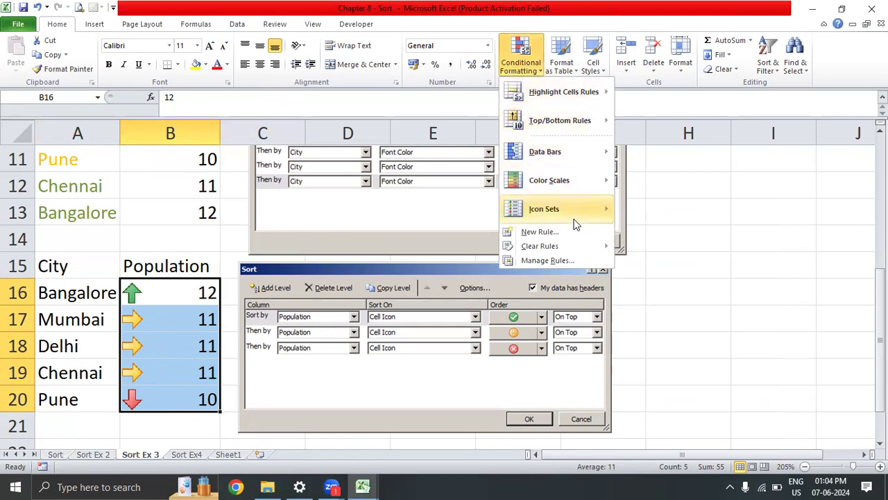
{"action": "mouse_move", "coordinate": [581, 214]}
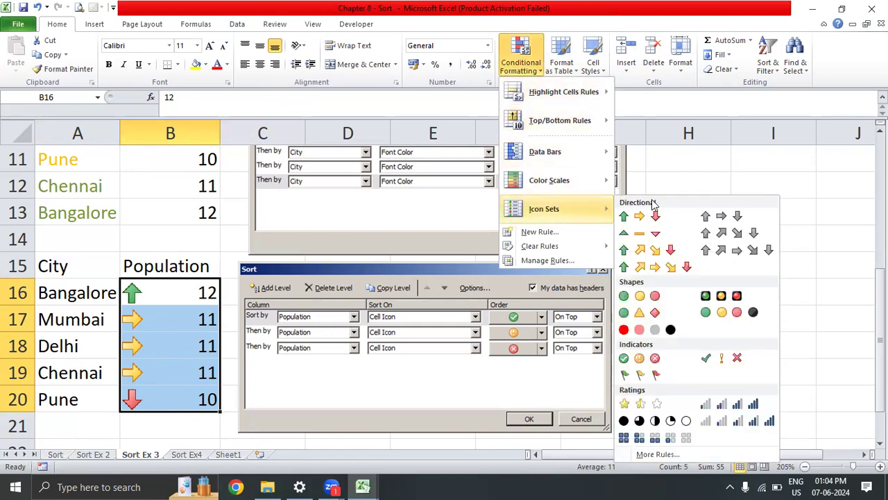
{"action": "left_click", "coordinate": [726, 364]}
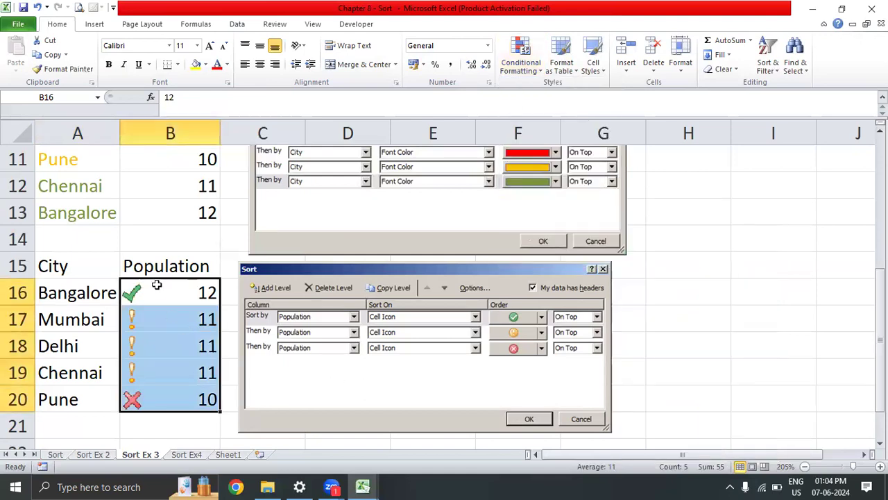
{"action": "left_click", "coordinate": [155, 285]}
{"action": "left_click_drag", "start_coordinate": [157, 303], "coordinate": [158, 399]}
{"action": "left_click_drag", "start_coordinate": [161, 311], "coordinate": [161, 380]}
{"action": "left_click", "coordinate": [160, 403]}
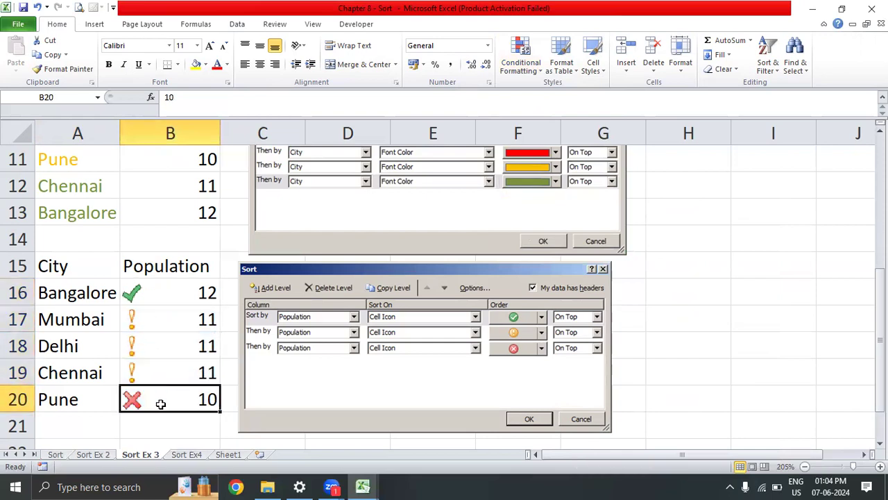
{"action": "left_click_drag", "start_coordinate": [163, 296], "coordinate": [174, 400]}
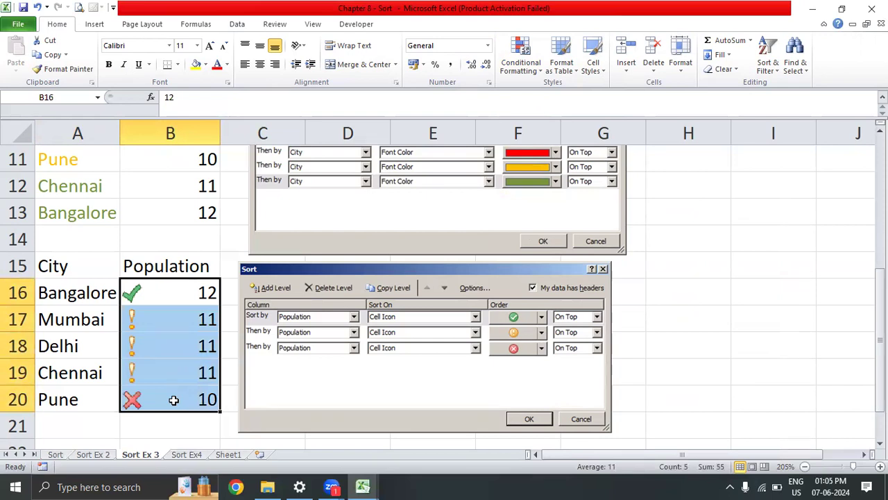
- Open a custom sort for the City and Population table in A15:B20, sorting by Population on Cell Icon with the red cross On Top
{"action": "left_click_drag", "start_coordinate": [68, 270], "coordinate": [195, 399]}
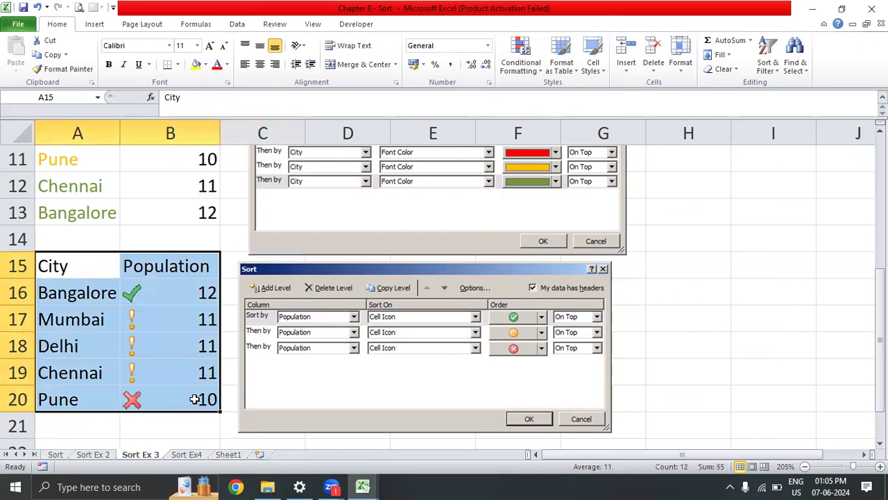
{"action": "key", "text": "alt"}
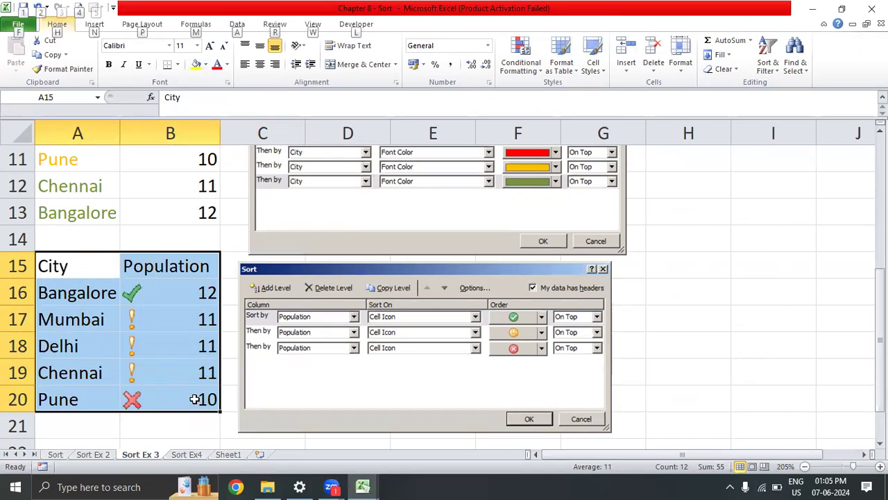
{"action": "key", "text": "Escape"}
{"action": "key", "text": "alt+d"}
{"action": "key", "text": "s"}
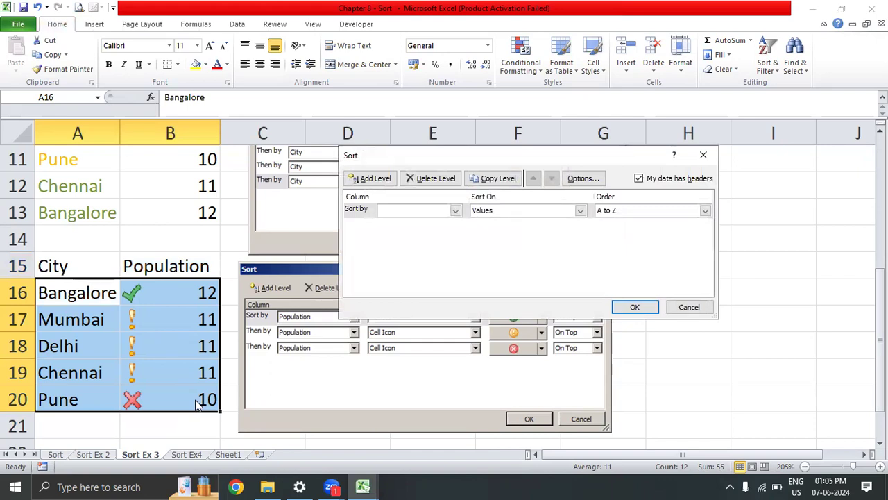
{"action": "left_click", "coordinate": [455, 211]}
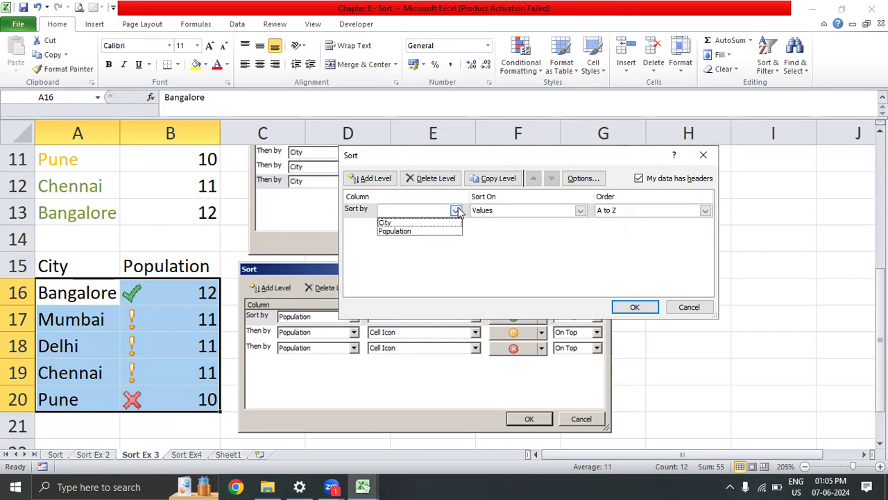
{"action": "left_click", "coordinate": [450, 232]}
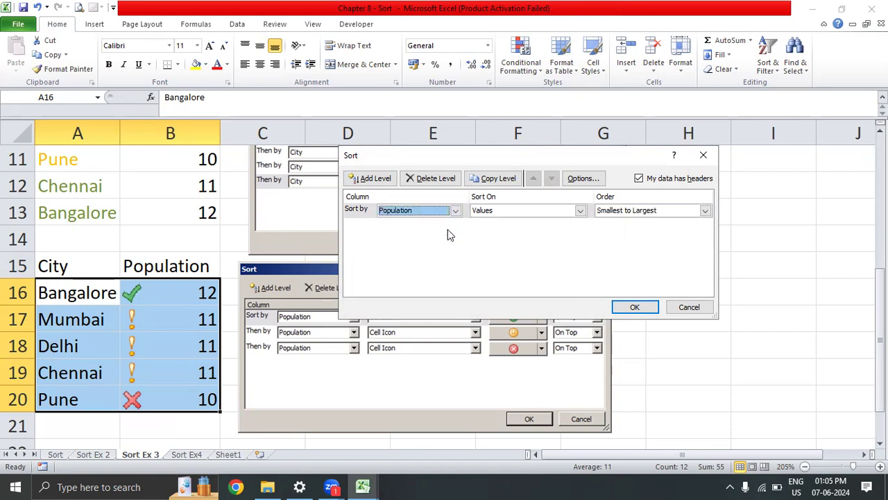
{"action": "left_click", "coordinate": [579, 210]}
{"action": "left_click", "coordinate": [567, 248]}
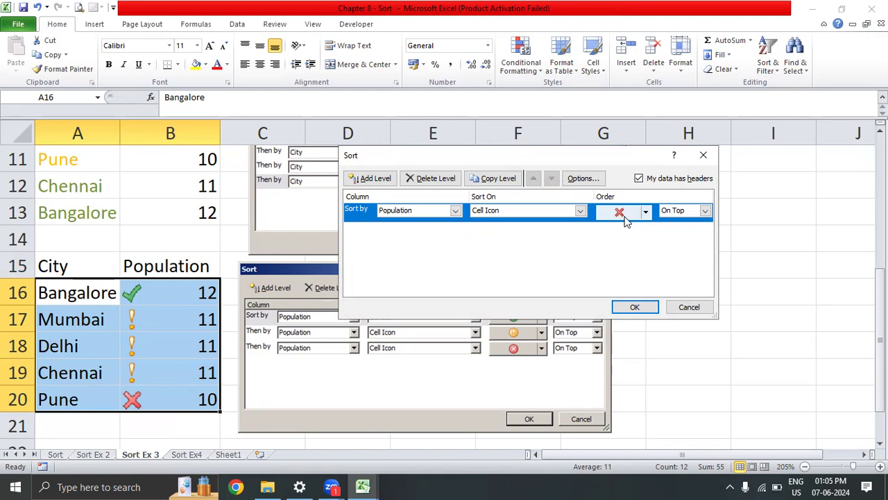
- Copy the Population cell icon level and set the second level's icon to the yellow exclamation mark
{"action": "left_click", "coordinate": [498, 178]}
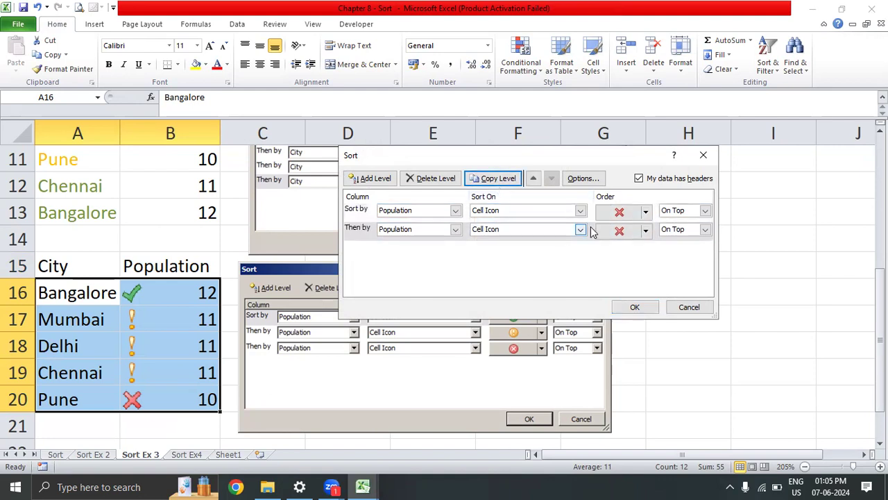
{"action": "left_click", "coordinate": [646, 229]}
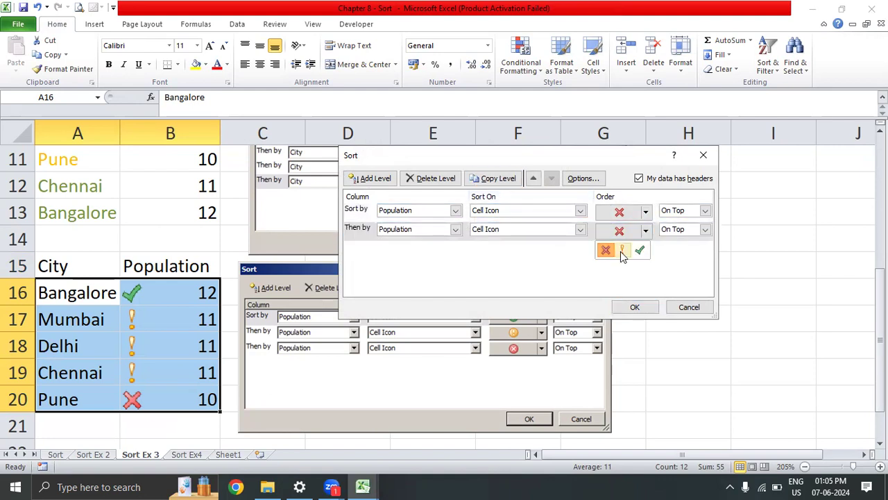
{"action": "left_click", "coordinate": [622, 251]}
- Copy the exclamation mark level, set the third level's icon to the green check mark, and apply the sort
{"action": "left_click", "coordinate": [497, 178]}
{"action": "left_click", "coordinate": [646, 249]}
{"action": "left_click", "coordinate": [640, 269]}
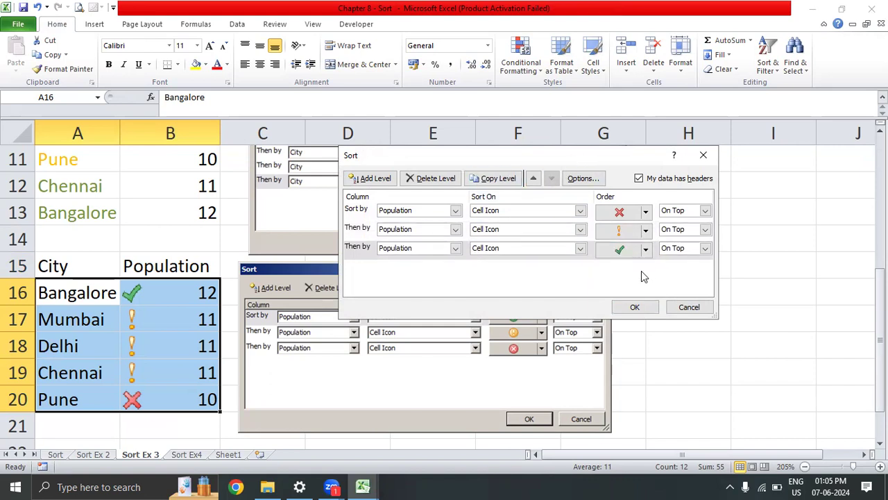
{"action": "left_click", "coordinate": [635, 307]}
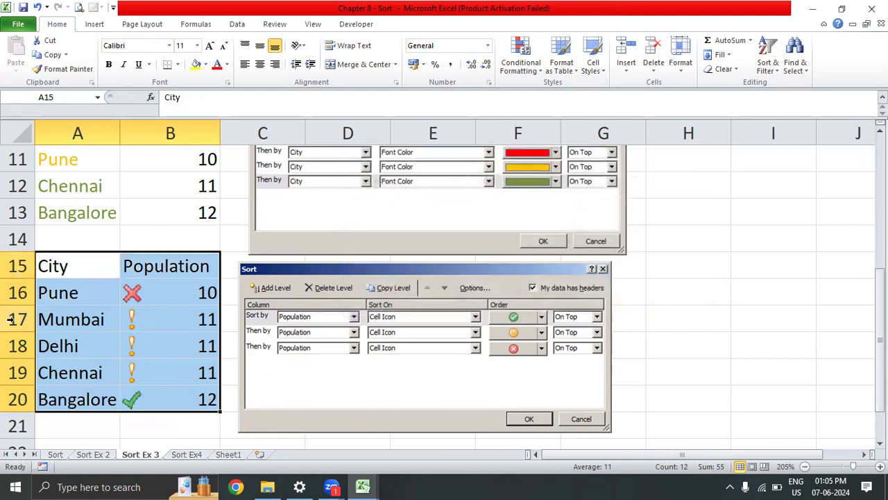
{"action": "left_click_drag", "start_coordinate": [63, 295], "coordinate": [61, 401]}
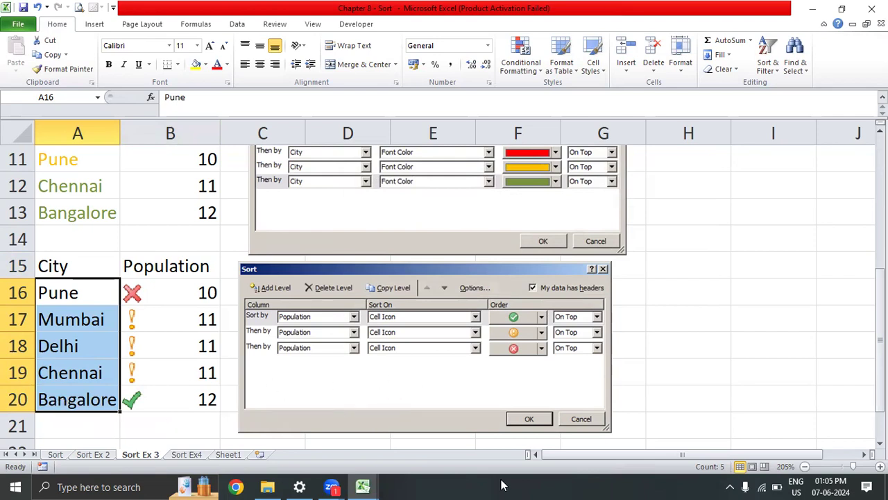
{"action": "left_click", "coordinate": [201, 288]}
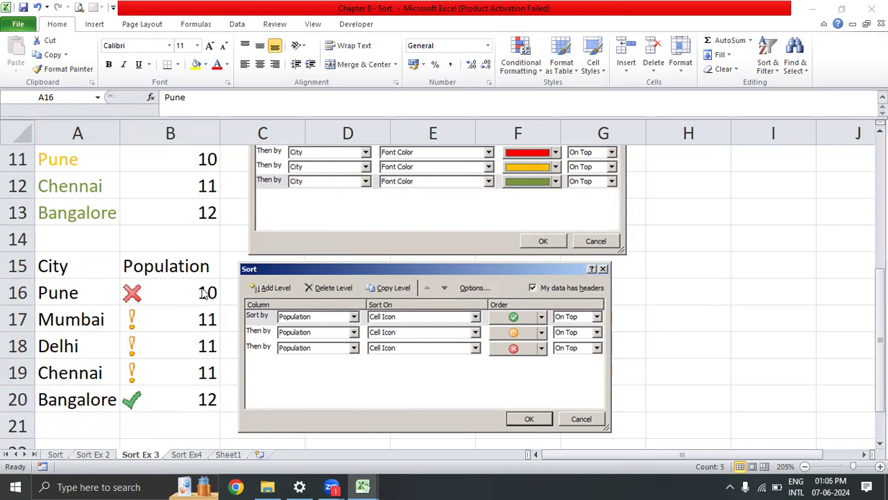
- Switch to File Explorer and open the Chapter 9 - Group _ SubTotals workbook from D:\Basic Excel\Basics Excel
{"action": "left_click", "coordinate": [267, 487]}
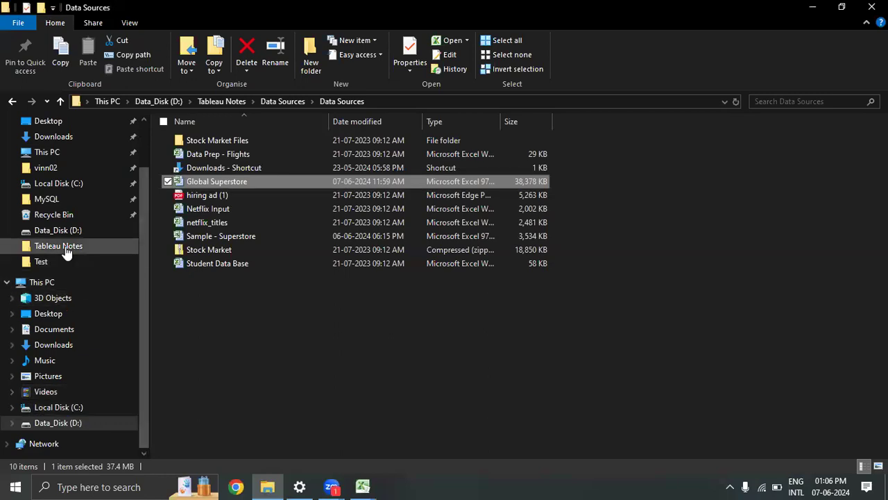
{"action": "left_click", "coordinate": [170, 97]}
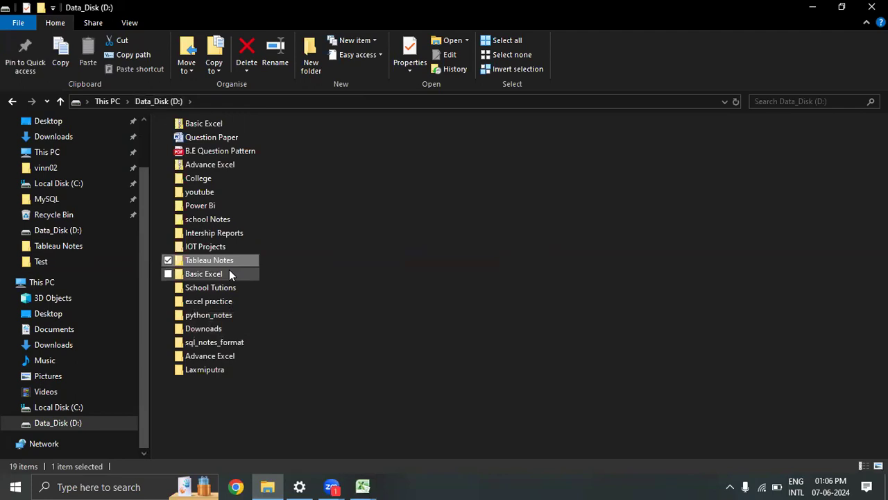
{"action": "left_click", "coordinate": [230, 273]}
{"action": "left_click", "coordinate": [228, 153]}
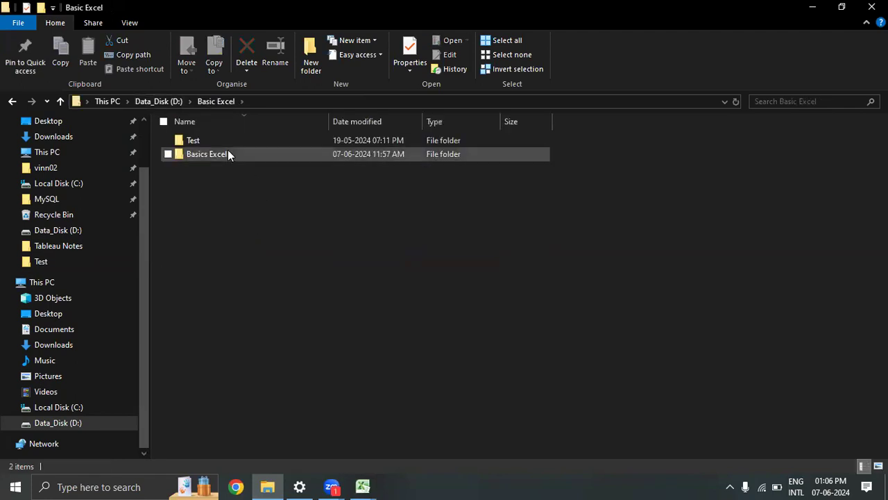
{"action": "double_click", "coordinate": [228, 153]}
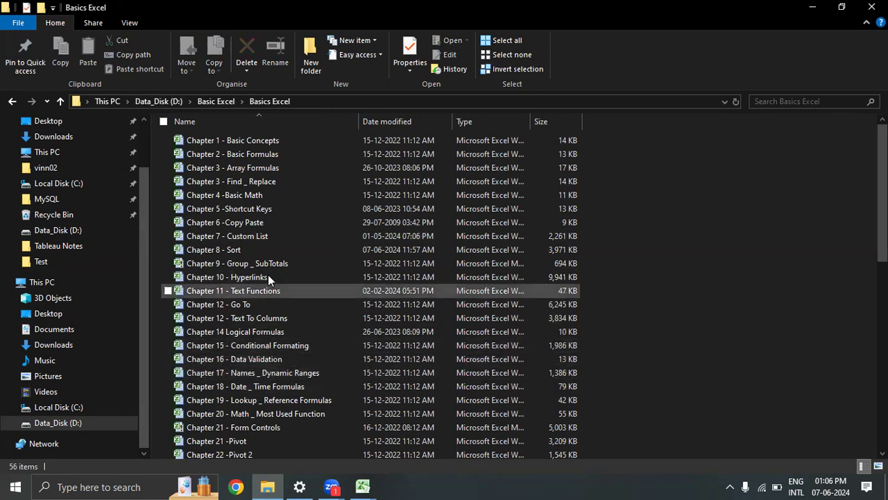
{"action": "double_click", "coordinate": [268, 263]}
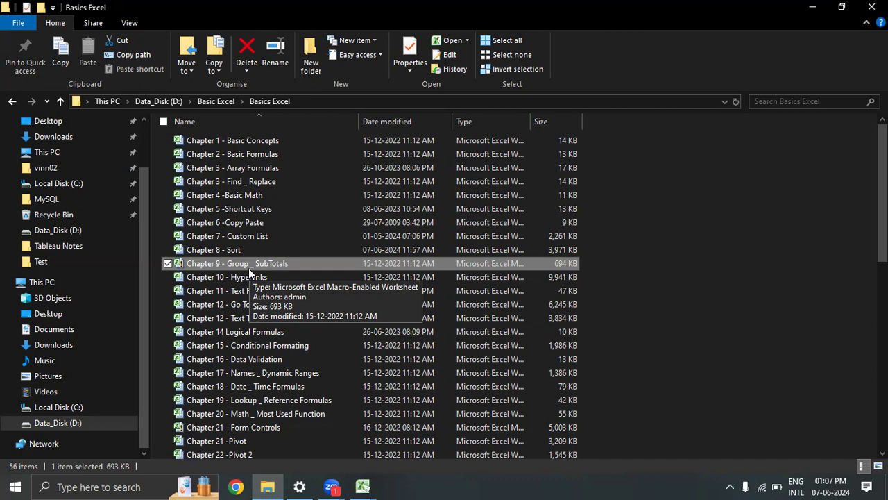
{"action": "double_click", "coordinate": [247, 269]}
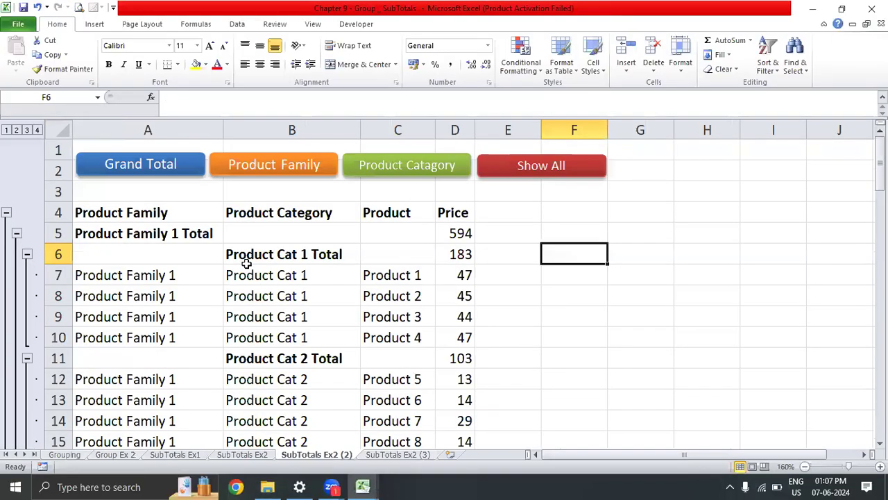
- Look through the product family and category subtotals on the SubTotals Ex2 (2) sheet
{"action": "left_click", "coordinate": [246, 259]}
{"action": "left_click", "coordinate": [252, 278]}
{"action": "scroll", "coordinate": [218, 319], "scroll_direction": "down", "scroll_amount": 20}
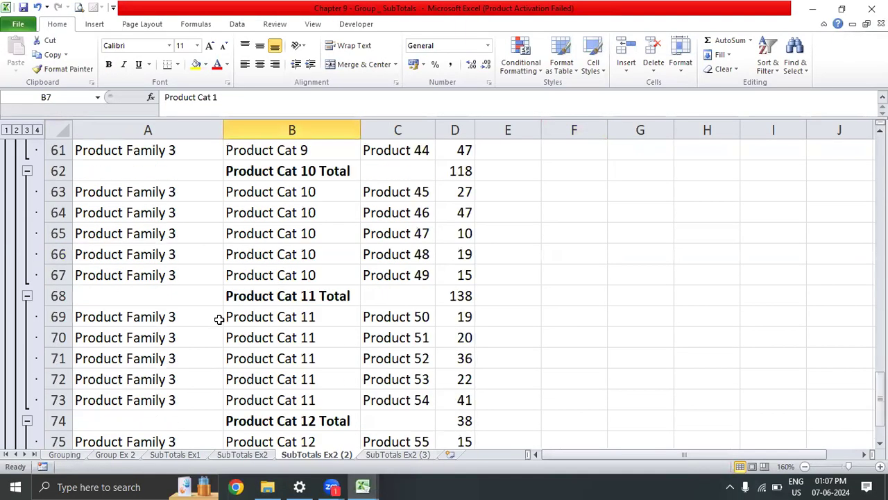
- Examine how the Grouping sheet groups its product rows under each product family and product category
{"action": "left_click", "coordinate": [79, 455]}
{"action": "left_click", "coordinate": [272, 195]}
{"action": "left_click_drag", "start_coordinate": [129, 195], "coordinate": [99, 241]}
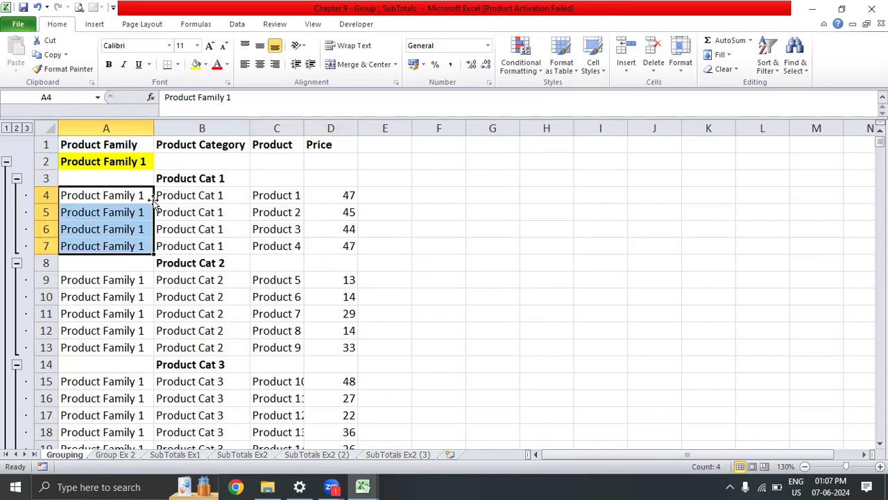
{"action": "left_click_drag", "start_coordinate": [125, 194], "coordinate": [211, 247]}
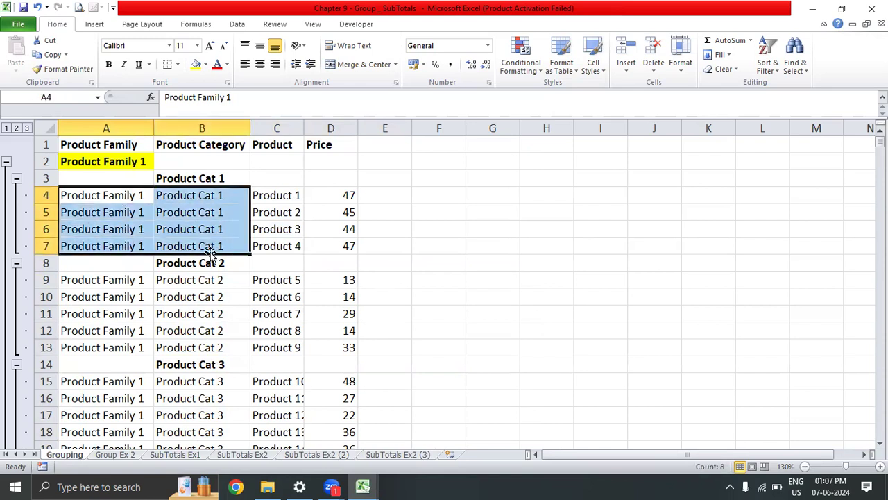
{"action": "left_click", "coordinate": [193, 284]}
{"action": "left_click_drag", "start_coordinate": [107, 195], "coordinate": [222, 246]}
{"action": "left_click_drag", "start_coordinate": [224, 198], "coordinate": [226, 244]}
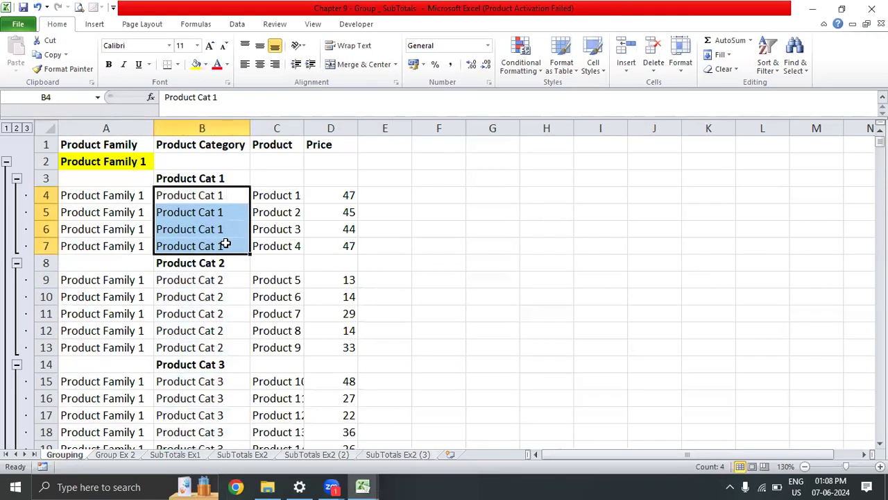
{"action": "left_click_drag", "start_coordinate": [221, 281], "coordinate": [208, 341]}
{"action": "scroll", "coordinate": [210, 305], "scroll_direction": "down", "scroll_amount": 8}
{"action": "scroll", "coordinate": [206, 213], "scroll_direction": "up", "scroll_amount": 6}
{"action": "scroll", "coordinate": [224, 276], "scroll_direction": "down", "scroll_amount": 6}
{"action": "scroll", "coordinate": [205, 178], "scroll_direction": "down", "scroll_amount": 3}
{"action": "scroll", "coordinate": [202, 271], "scroll_direction": "up", "scroll_amount": 2}
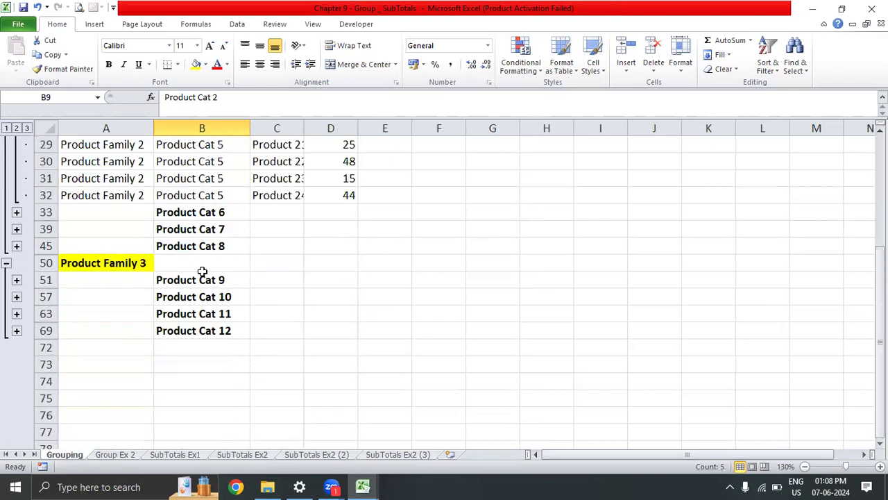
{"action": "scroll", "coordinate": [119, 218], "scroll_direction": "up", "scroll_amount": 5}
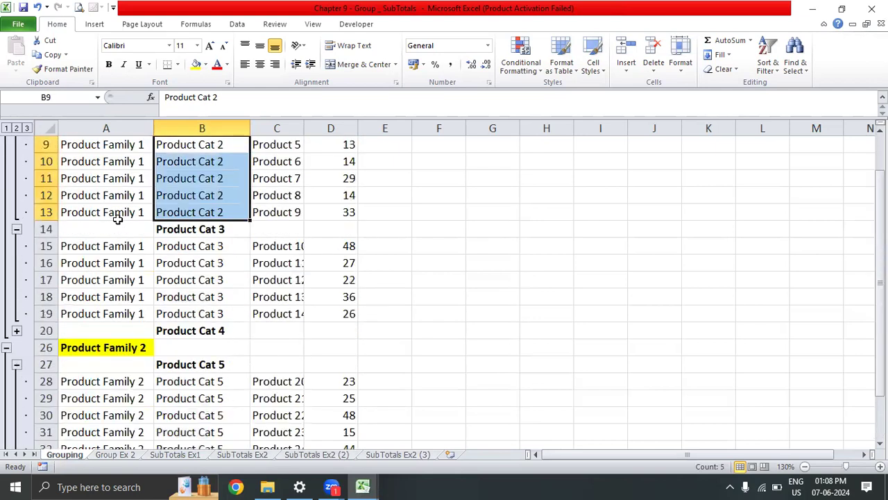
{"action": "scroll", "coordinate": [119, 218], "scroll_direction": "up", "scroll_amount": 3}
{"action": "left_click_drag", "start_coordinate": [204, 197], "coordinate": [208, 247]}
{"action": "left_click_drag", "start_coordinate": [209, 280], "coordinate": [208, 347]}
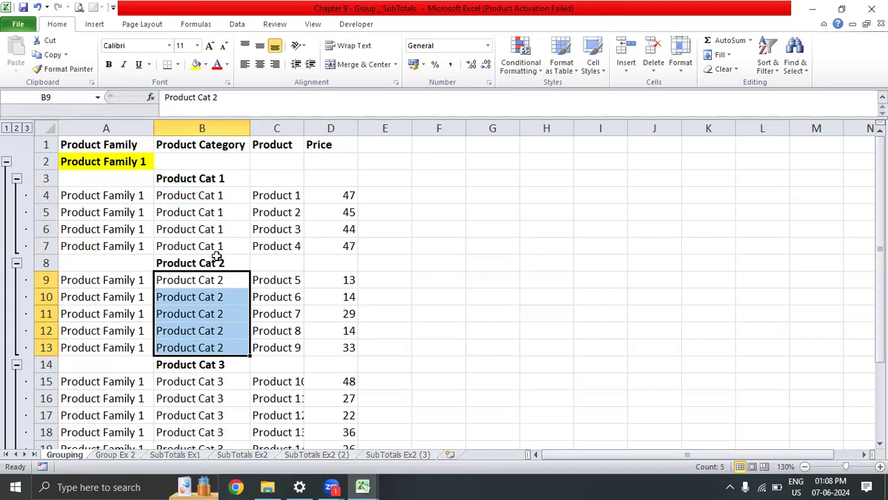
- View the Group Ex 2 and SubTotals Ex1 sheets, then return to the Grouping sheet
{"action": "left_click", "coordinate": [118, 456]}
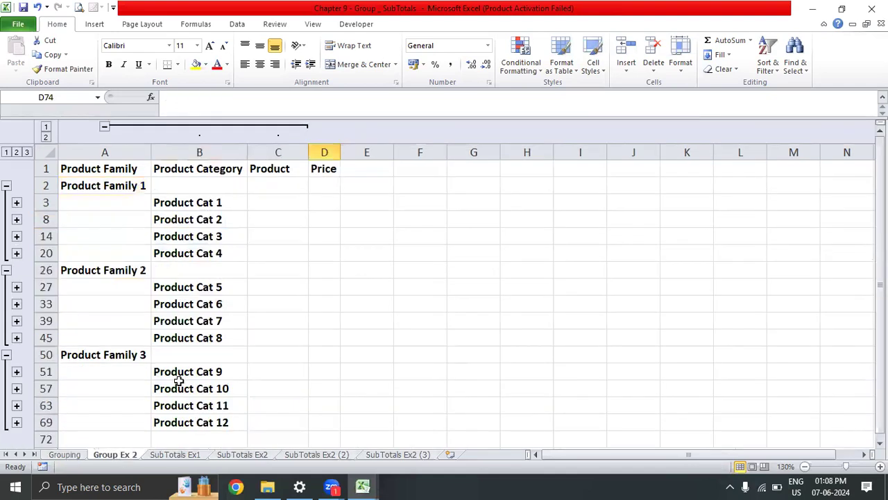
{"action": "left_click", "coordinate": [261, 254]}
{"action": "left_click", "coordinate": [161, 455]}
{"action": "left_click", "coordinate": [108, 457]}
{"action": "left_click", "coordinate": [78, 455]}
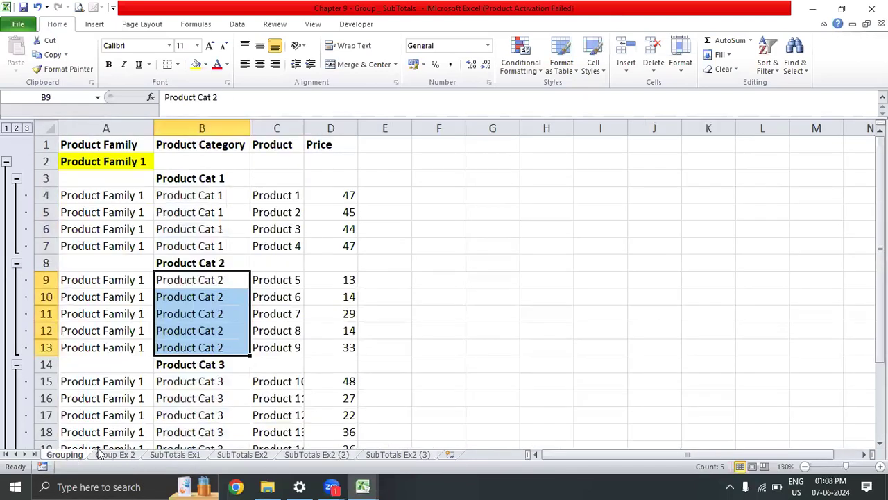
{"action": "left_click", "coordinate": [285, 329]}
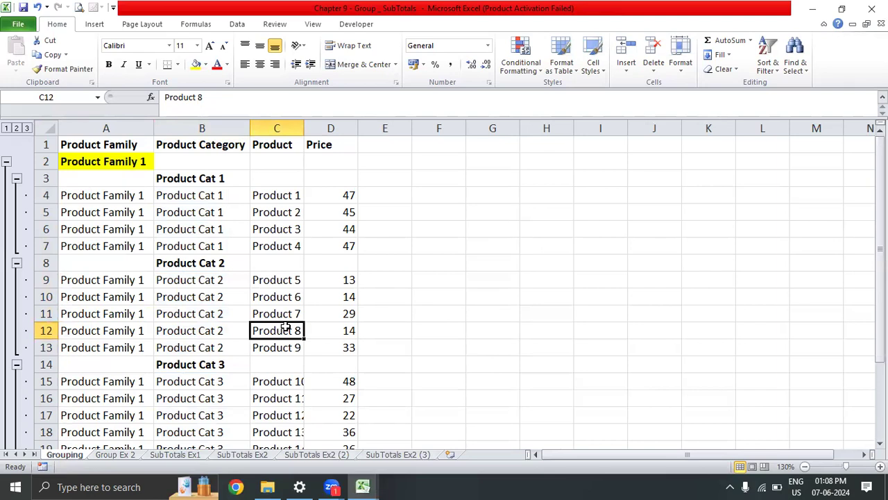
- Switch to the Global Superstore workbook and go to the Sales header on the Order Master Data sheet
{"action": "key", "text": "alt+Tab"}
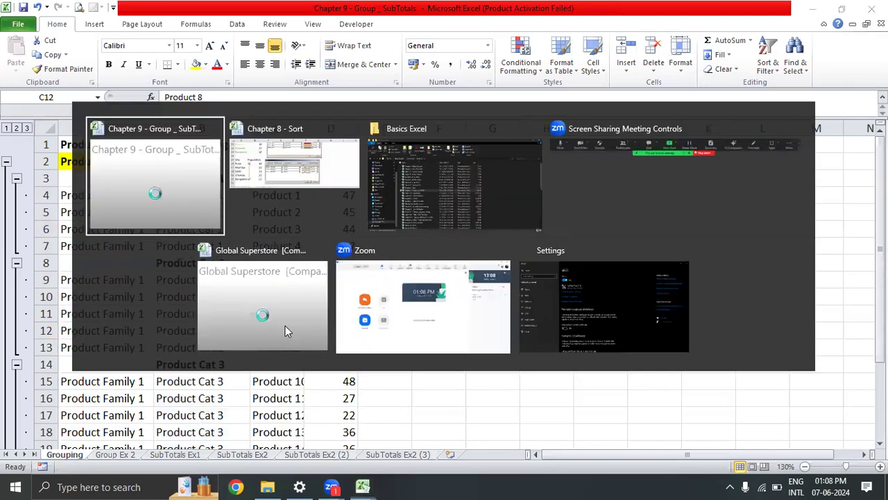
{"action": "key", "text": "Tab"}
{"action": "key", "text": "Tab"}
{"action": "key", "text": "Tab"}
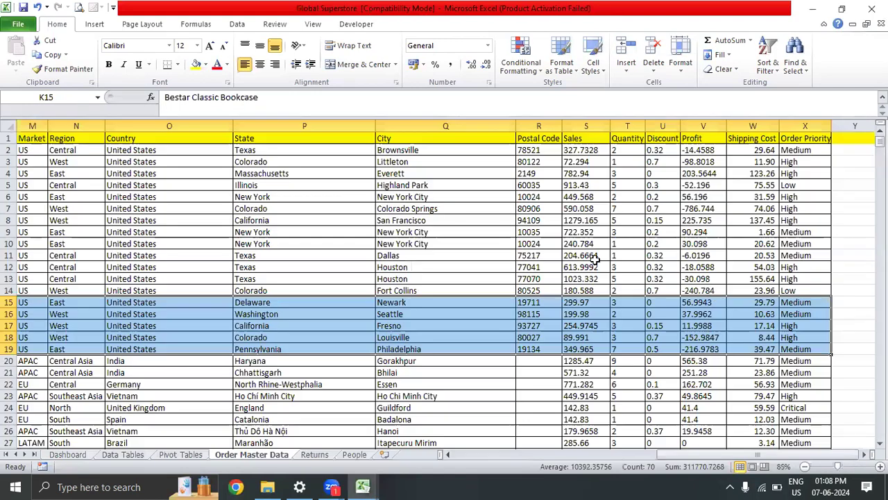
{"action": "left_click", "coordinate": [595, 258]}
{"action": "key", "text": "ctrl+Up"}
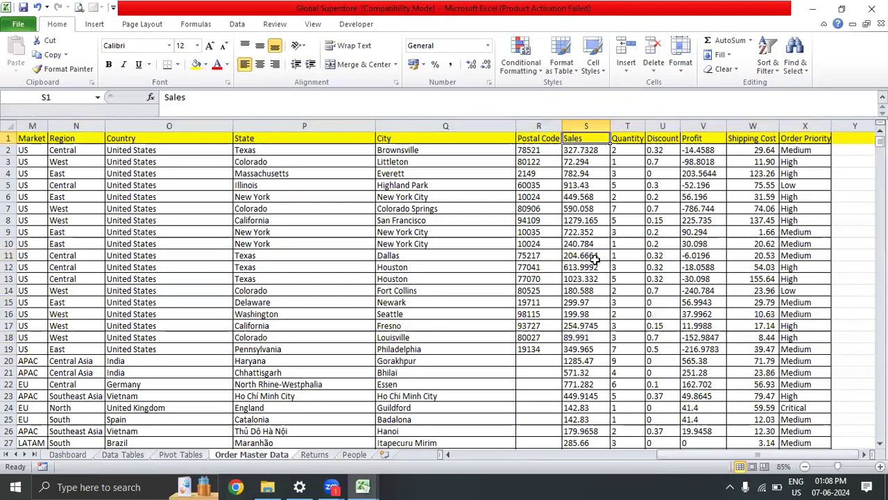
- Highlight the Segment, Category, Sub-Category and Product Name headers in H1:K1
{"action": "key", "text": "ctrl+Left"}
{"action": "key", "text": "Right"}
{"action": "key", "text": "Right"}
{"action": "key", "text": "Right"}
{"action": "key", "text": "Right"}
{"action": "key", "text": "Right"}
{"action": "key", "text": "Right"}
{"action": "key", "text": "Right"}
{"action": "key", "text": "Right"}
{"action": "key", "text": "Left"}
{"action": "key", "text": "shift+Right"}
{"action": "key", "text": "shift+Right"}
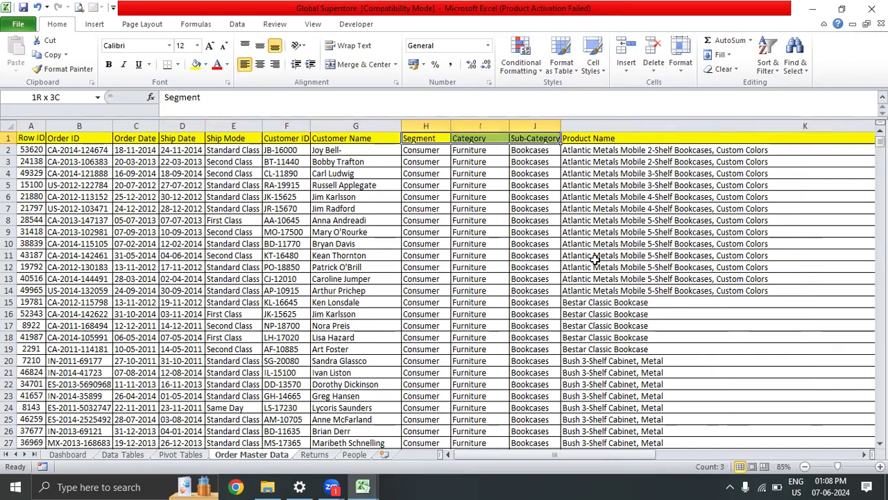
{"action": "key", "text": "shift+Right"}
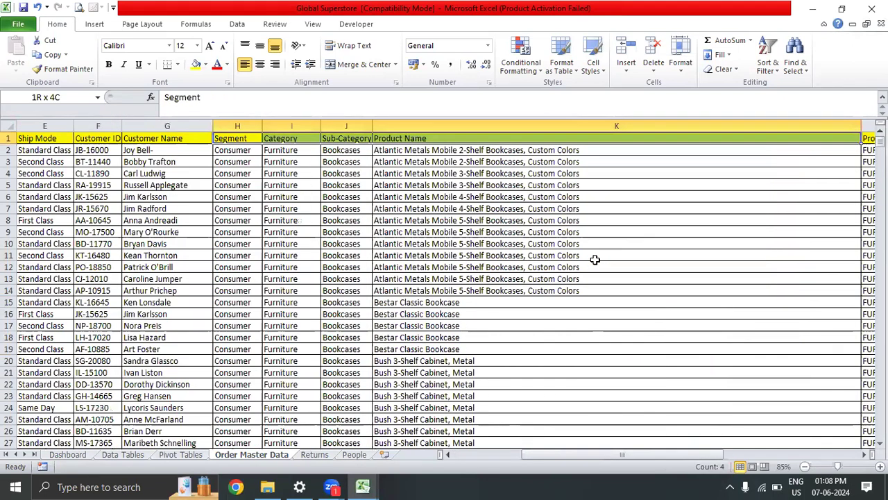
- Examine the Segment values down column H from H2 to row 67, then return to the Segment header
{"action": "key", "text": "Down"}
{"action": "key", "text": "shift+Down"}
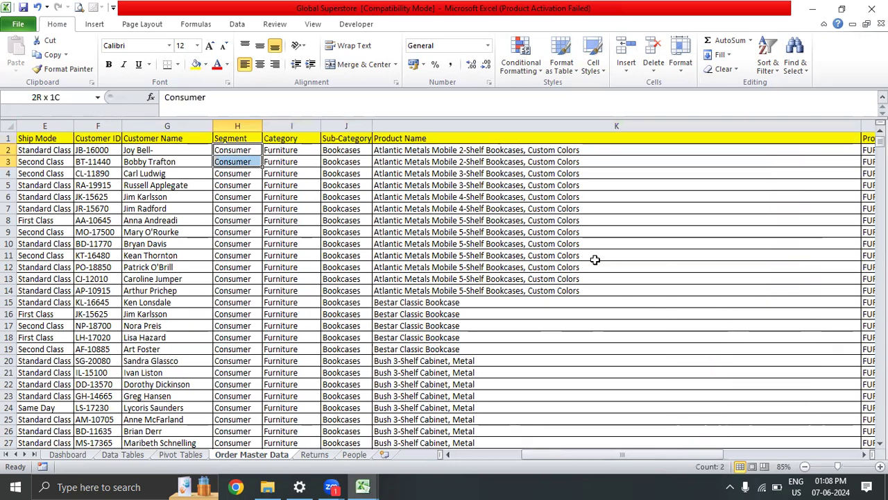
{"action": "key", "text": "shift+Down"}
{"action": "key", "text": "shift+Down"}
{"action": "key", "text": "shift+Down"}
{"action": "key", "text": "shift+Down"}
{"action": "key", "text": "shift+Down"}
{"action": "key", "text": "shift+Down"}
{"action": "key", "text": "shift+Down"}
{"action": "key", "text": "shift+Down"}
{"action": "key", "text": "shift+Down"}
{"action": "key", "text": "shift+Down"}
{"action": "key", "text": "shift+Down"}
{"action": "key", "text": "shift+Down"}
{"action": "key", "text": "shift+Down"}
{"action": "key", "text": "shift+Down"}
{"action": "key", "text": "shift+Down"}
{"action": "key", "text": "shift+Down"}
{"action": "key", "text": "shift+Down"}
{"action": "key", "text": "shift+Down"}
{"action": "key", "text": "shift+Down"}
{"action": "key", "text": "shift+Down"}
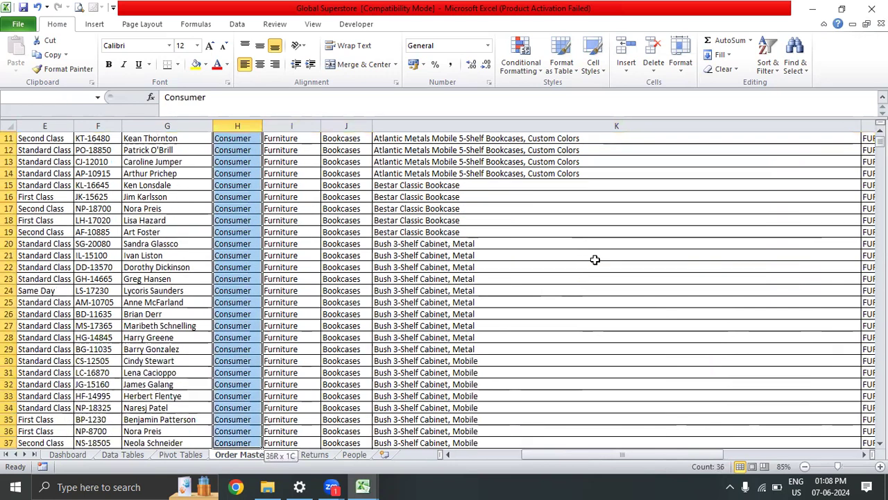
{"action": "key", "text": "shift+Down"}
{"action": "key", "text": "shift+Down"}
{"action": "key", "text": "shift+Down"}
{"action": "key", "text": "shift+Down"}
{"action": "key", "text": "shift+Down"}
{"action": "key", "text": "shift+Down"}
{"action": "key", "text": "shift+Down"}
{"action": "key", "text": "shift+Down"}
{"action": "key", "text": "shift+Down"}
{"action": "key", "text": "shift+Down"}
{"action": "key", "text": "shift+Down"}
{"action": "key", "text": "shift+Down"}
{"action": "key", "text": "shift+Down"}
{"action": "key", "text": "shift+Down"}
{"action": "key", "text": "shift+Down"}
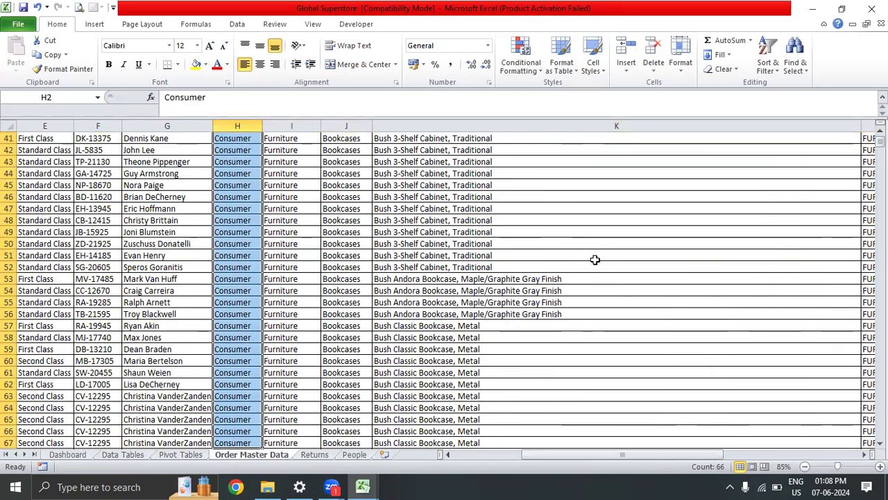
{"action": "key", "text": "Up"}
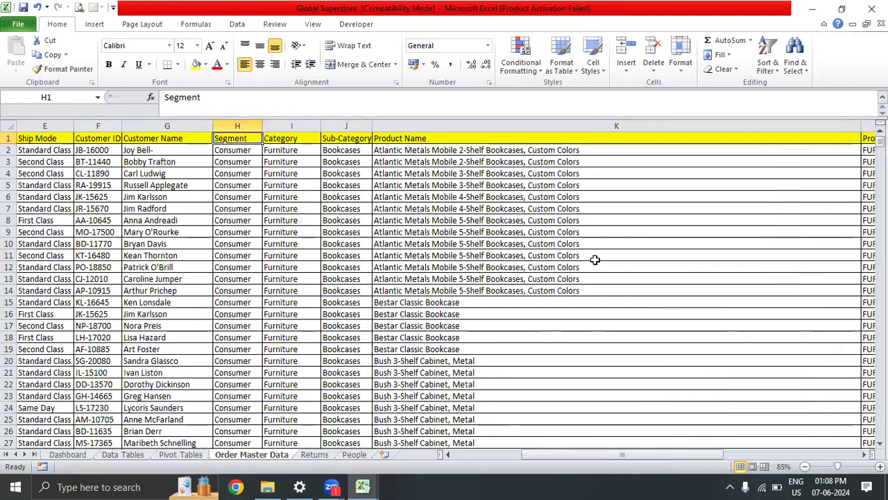
- Look across row 2 from Segment to Postal Code, then return to the Region value in N2
{"action": "key", "text": "Down"}
{"action": "key", "text": "Right"}
{"action": "key", "text": "Right"}
{"action": "key", "text": "Right"}
{"action": "key", "text": "Right"}
{"action": "key", "text": "Right"}
{"action": "key", "text": "Right"}
{"action": "key", "text": "Right"}
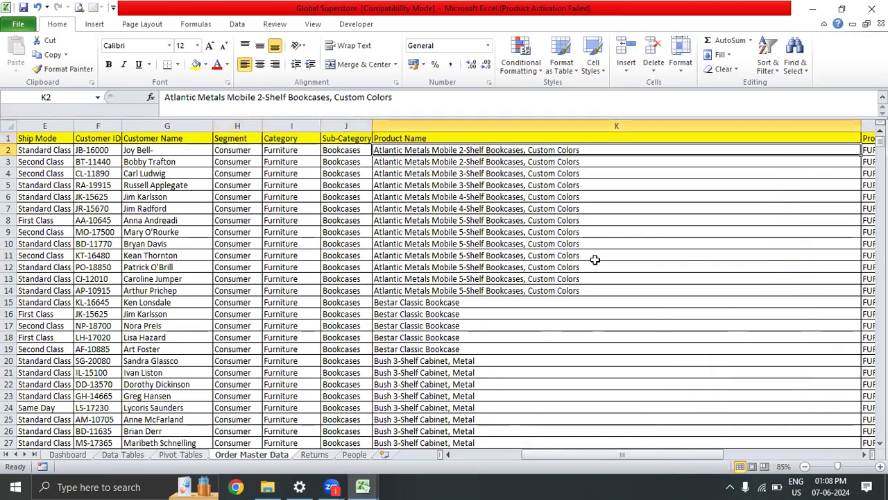
{"action": "key", "text": "Right"}
{"action": "key", "text": "Right"}
{"action": "key", "text": "Right"}
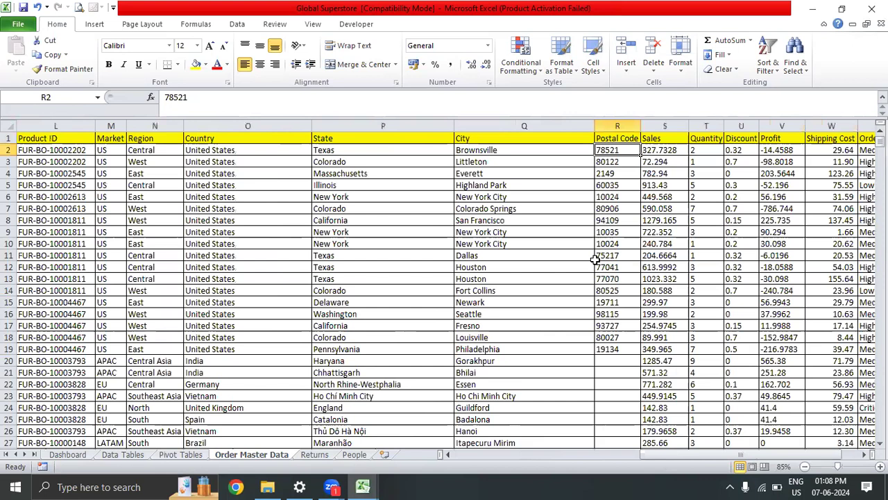
{"action": "key", "text": "Left"}
{"action": "key", "text": "Left"}
{"action": "key", "text": "Left"}
{"action": "key", "text": "Left"}
{"action": "key", "text": "Left"}
{"action": "key", "text": "Right"}
{"action": "key", "text": "Right"}
{"action": "key", "text": "Right"}
{"action": "key", "text": "Right"}
{"action": "key", "text": "Left"}
{"action": "key", "text": "Left"}
{"action": "key", "text": "Left"}
{"action": "key", "text": "Left"}
{"action": "key", "text": "Right"}
- Examine the Region values in the upper rows of column N, including the Central and West entries
{"action": "key", "text": "shift+Down"}
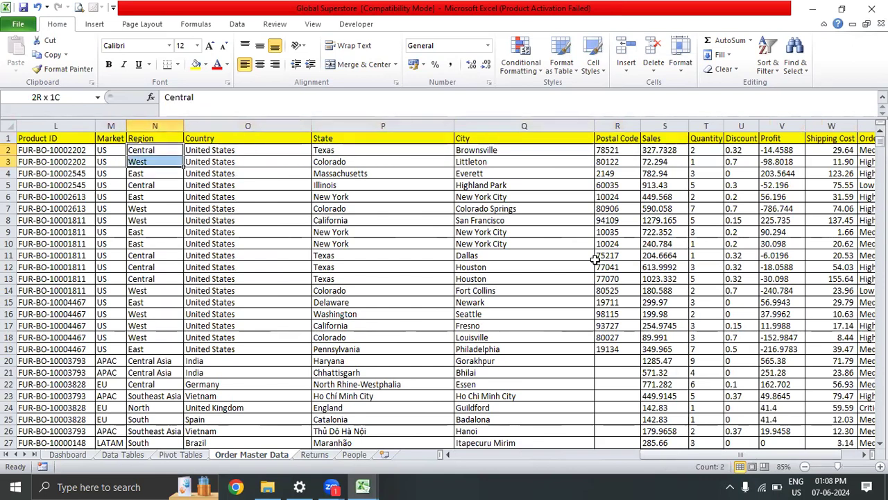
{"action": "key", "text": "shift+Down"}
{"action": "key", "text": "shift+Down"}
{"action": "key", "text": "shift+Down"}
{"action": "key", "text": "shift+Down"}
{"action": "key", "text": "shift+Down"}
{"action": "key", "text": "shift+Down"}
{"action": "key", "text": "shift+Down"}
{"action": "key", "text": "shift+Down"}
{"action": "key", "text": "shift+Down"}
{"action": "key", "text": "shift+Down"}
{"action": "key", "text": "shift+Down"}
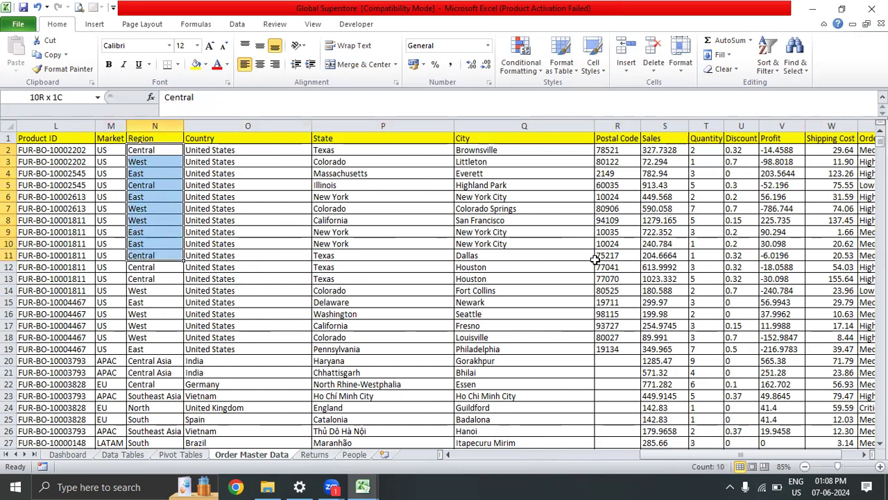
{"action": "key", "text": "shift+Down"}
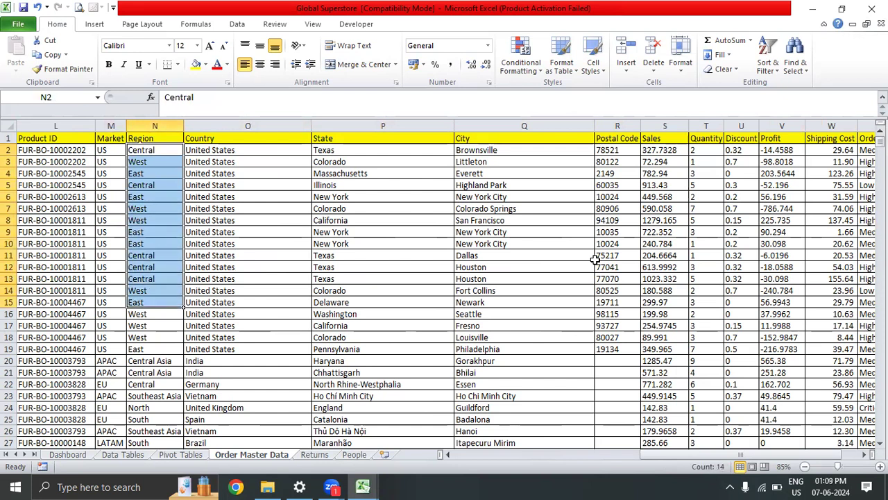
{"action": "key", "text": "Up"}
{"action": "key", "text": "Down"}
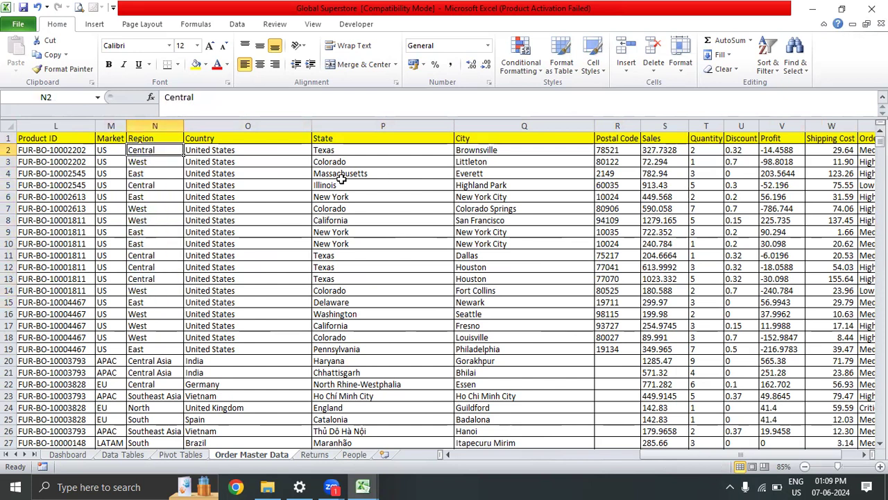
{"action": "left_click_drag", "start_coordinate": [160, 150], "coordinate": [160, 187]}
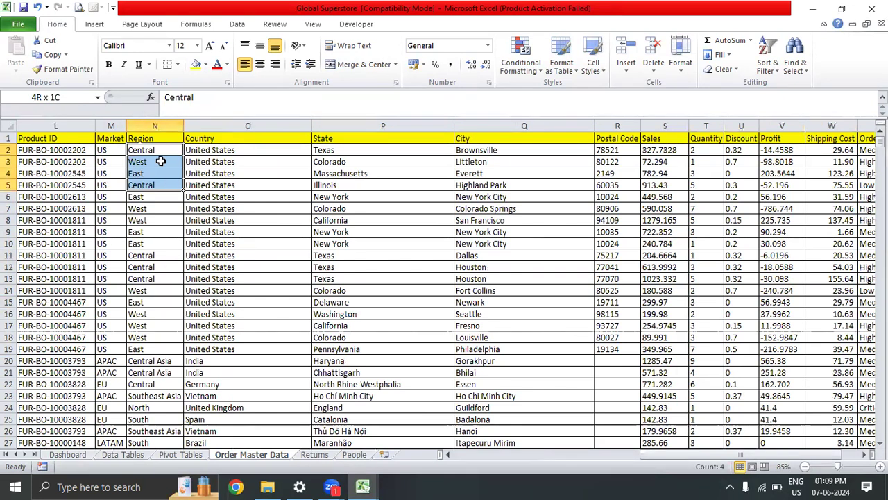
{"action": "left_click", "coordinate": [163, 153]}
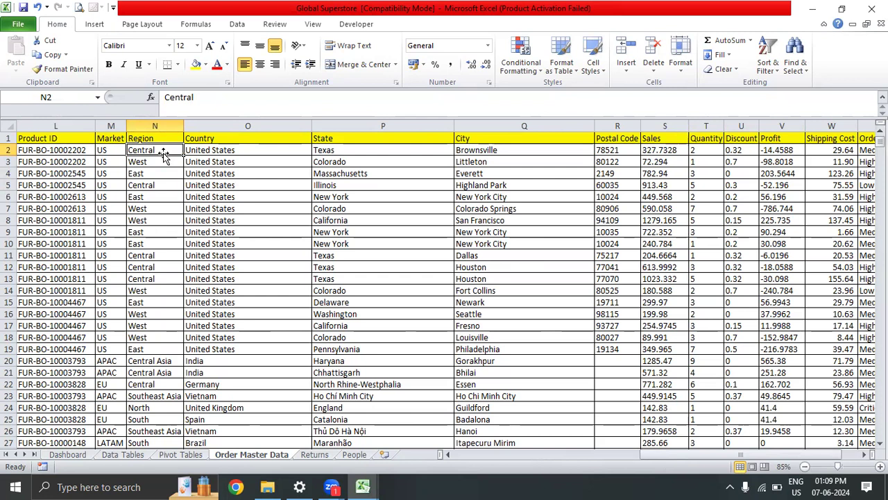
{"action": "left_click", "coordinate": [165, 163]}
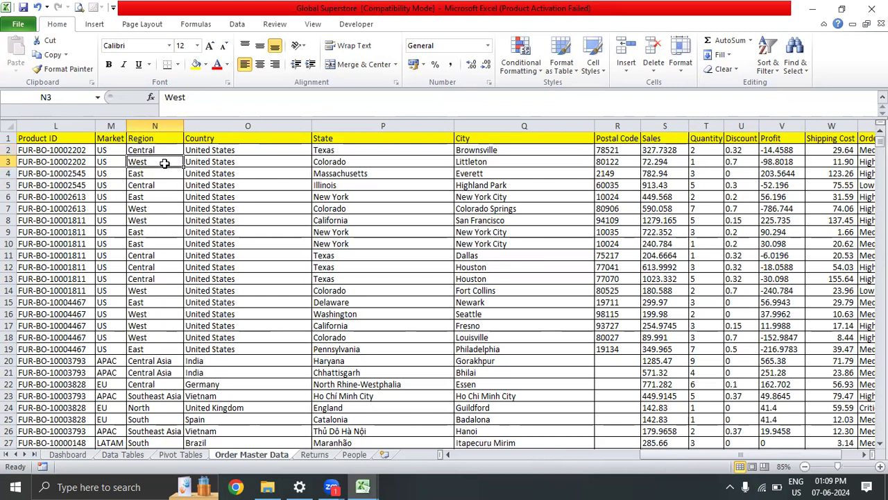
{"action": "left_click", "coordinate": [166, 209]}
- Copy the headers and first 19 records of the Order Master Data sheet, A1:X20
{"action": "key", "text": "ctrl+Up"}
{"action": "key", "text": "ctrl+Left"}
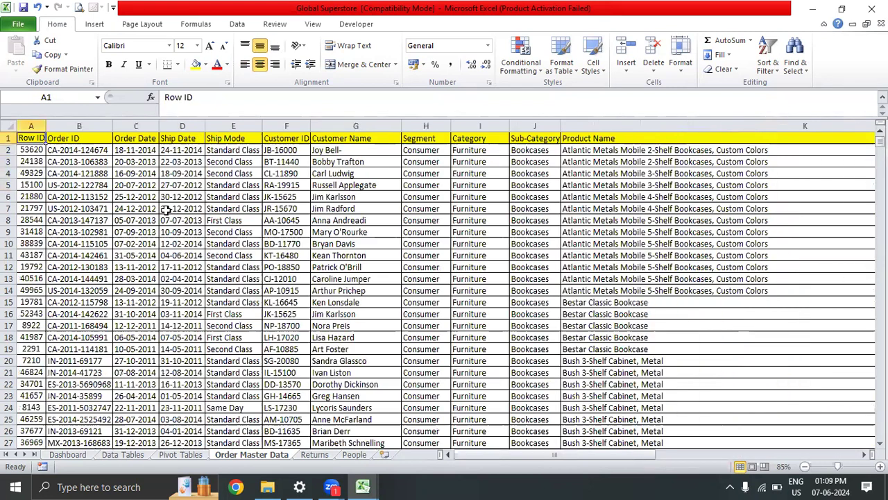
{"action": "key", "text": "shift+Down"}
{"action": "key", "text": "shift+Down"}
{"action": "key", "text": "shift+Down"}
{"action": "key", "text": "shift+Down"}
{"action": "key", "text": "shift+Down"}
{"action": "key", "text": "shift+Down"}
{"action": "key", "text": "shift+Down"}
{"action": "key", "text": "shift+Down"}
{"action": "key", "text": "shift+Down"}
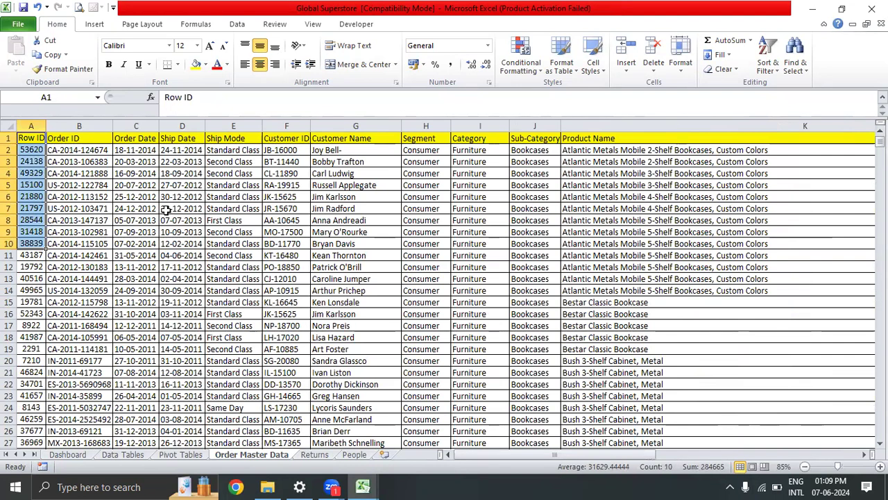
{"action": "key", "text": "shift+Down"}
{"action": "key", "text": "shift+Down"}
{"action": "key", "text": "shift+Down"}
{"action": "key", "text": "shift+Down"}
{"action": "key", "text": "shift+Down"}
{"action": "key", "text": "shift+Down"}
{"action": "key", "text": "shift+Down"}
{"action": "key", "text": "shift+Down"}
{"action": "key", "text": "shift+Down"}
{"action": "key", "text": "shift+Down"}
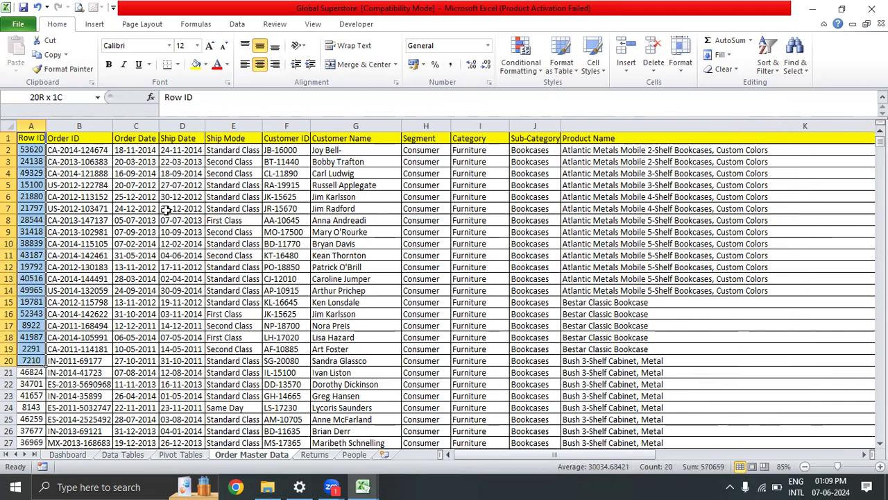
{"action": "key", "text": "ctrl+shift+Right"}
{"action": "key", "text": "ctrl+c"}
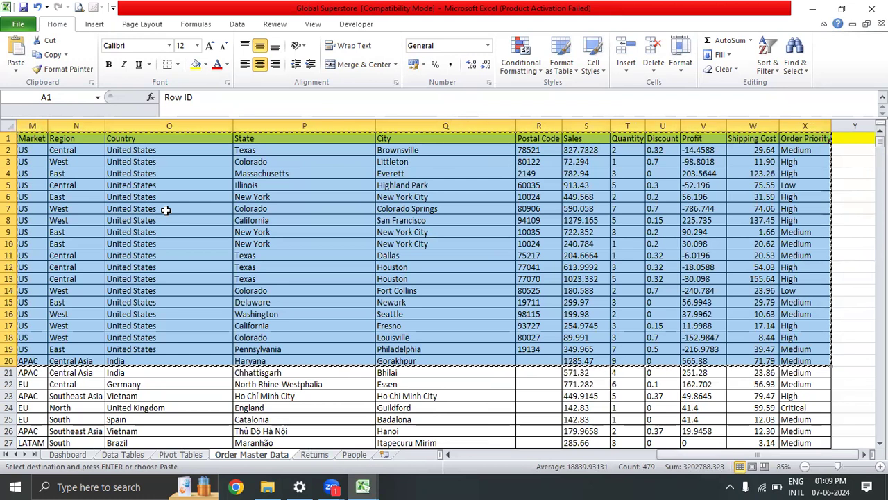
- Paste the copied records at A1 of a new blank workbook and autofit the column widths
{"action": "key", "text": "ctrl+n"}
{"action": "key", "text": "ctrl+v"}
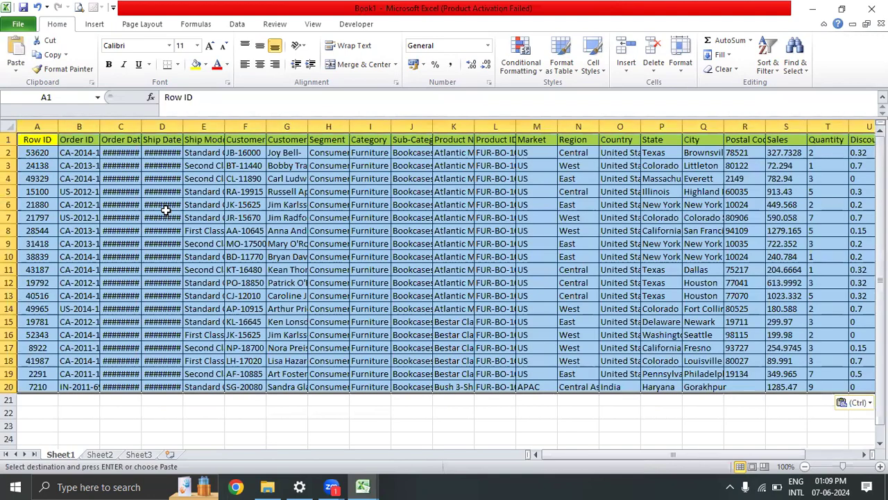
{"action": "key", "text": "alt+h"}
{"action": "key", "text": "o"}
{"action": "key", "text": "i"}
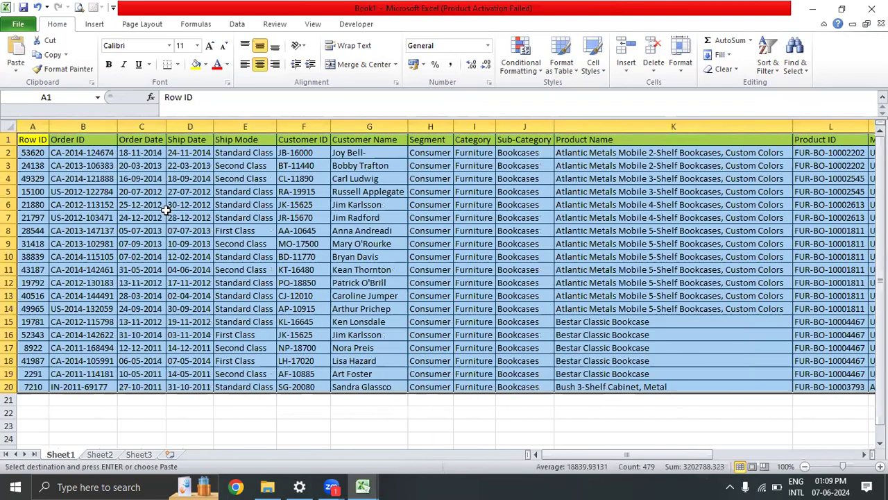
- Highlight the Segment, Category, Sub-Category and Product Name columns across H1:K20
{"action": "key", "text": "Right"}
{"action": "key", "text": "Right"}
{"action": "key", "text": "Right"}
{"action": "key", "text": "Right"}
{"action": "key", "text": "Right"}
{"action": "key", "text": "Right"}
{"action": "key", "text": "Right"}
{"action": "key", "text": "shift+Right"}
{"action": "key", "text": "shift+Right"}
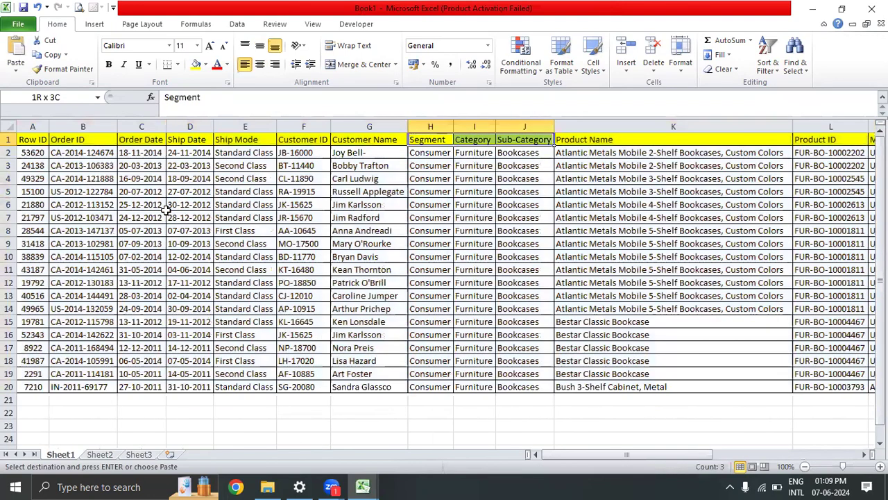
{"action": "key", "text": "shift+Right"}
{"action": "key", "text": "ctrl+shift+Down"}
{"action": "key", "text": "Down"}
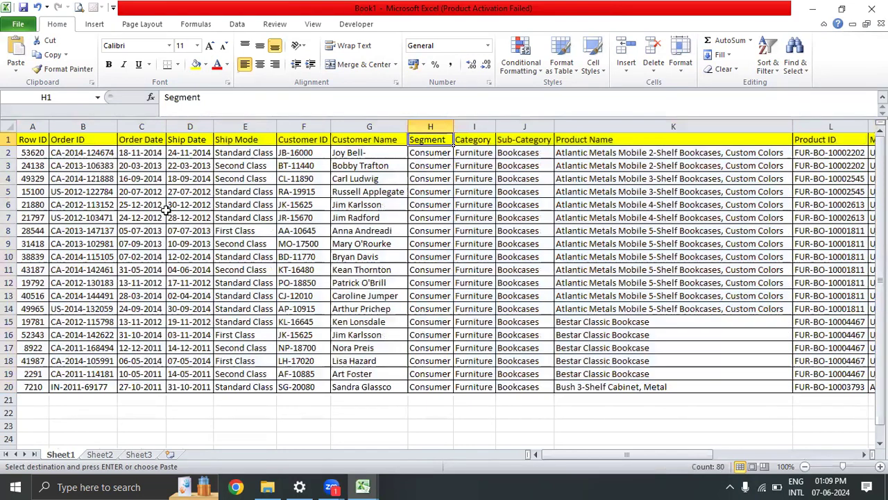
- Go to the Region header in N1 and examine the Region values in the rows below it
{"action": "key", "text": "Right"}
{"action": "key", "text": "Right"}
{"action": "key", "text": "Right"}
{"action": "key", "text": "Right"}
{"action": "key", "text": "Right"}
{"action": "key", "text": "Right"}
{"action": "key", "text": "Right"}
{"action": "key", "text": "Right"}
{"action": "key", "text": "Up"}
{"action": "key", "text": "Left"}
{"action": "key", "text": "Left"}
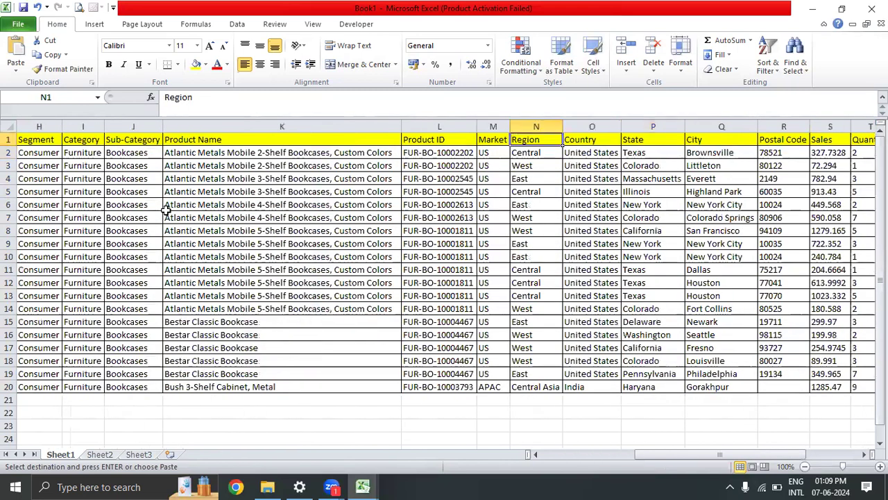
{"action": "key", "text": "Down"}
{"action": "key", "text": "Up"}
{"action": "key", "text": "Down"}
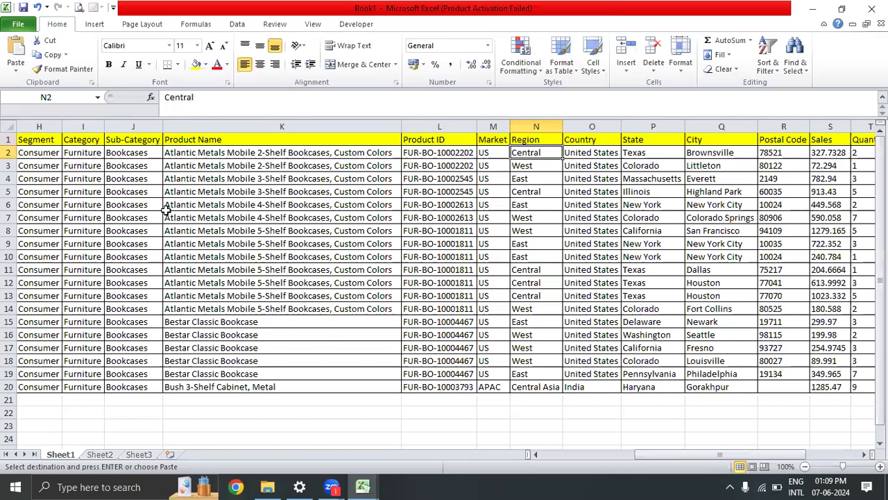
{"action": "key", "text": "Down"}
{"action": "key", "text": "Down"}
{"action": "key", "text": "Down"}
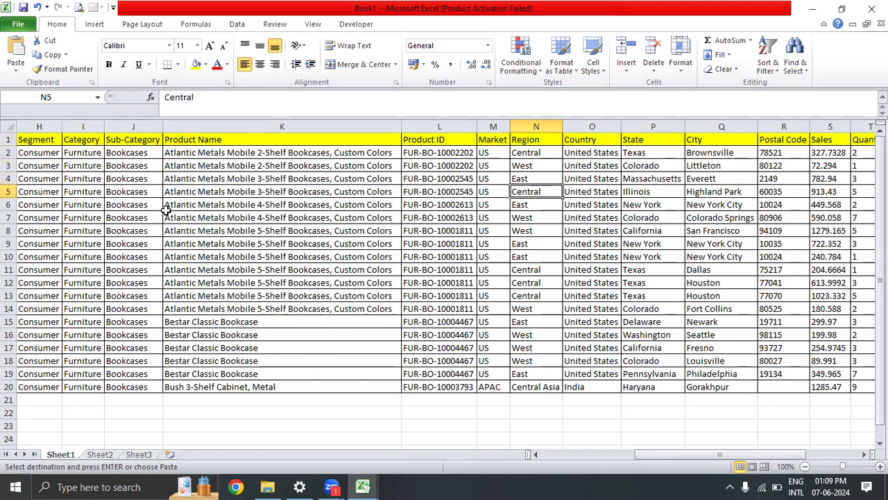
{"action": "key", "text": "Down"}
{"action": "key", "text": "Down"}
{"action": "key", "text": "Down"}
{"action": "key", "text": "Down"}
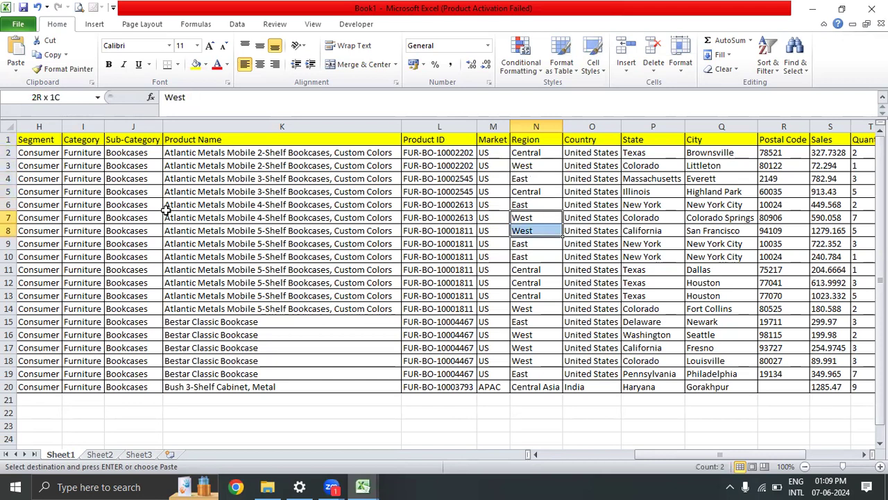
{"action": "key", "text": "Down"}
{"action": "key", "text": "ctrl+Up"}
{"action": "key", "text": "Down"}
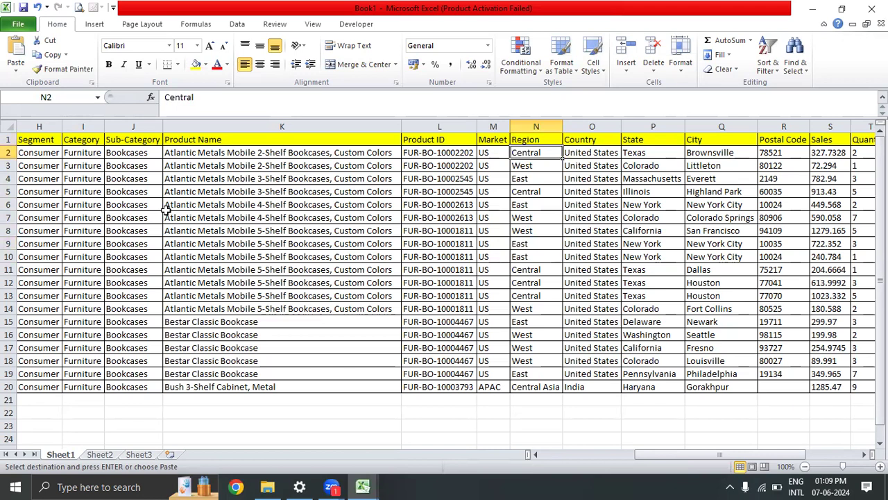
{"action": "key", "text": "Up"}
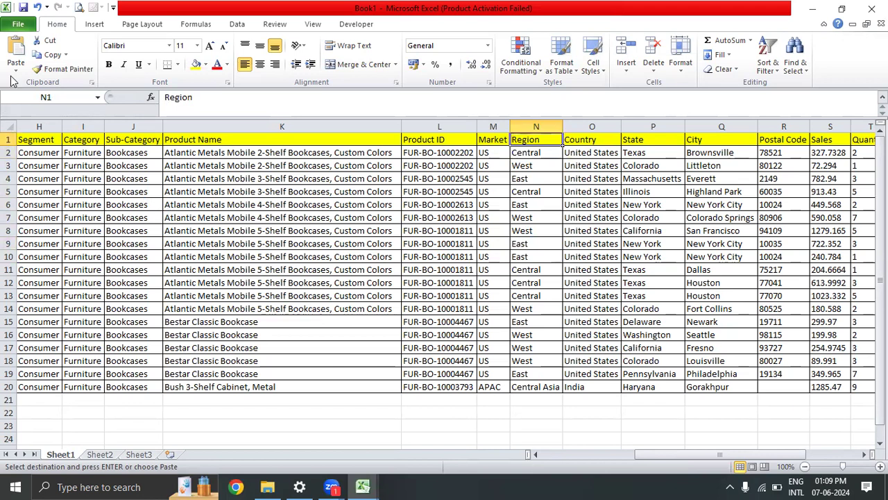
- View the Rows and Columns options of the Group command from cell K6, then close them without grouping
{"action": "left_click", "coordinate": [98, 4]}
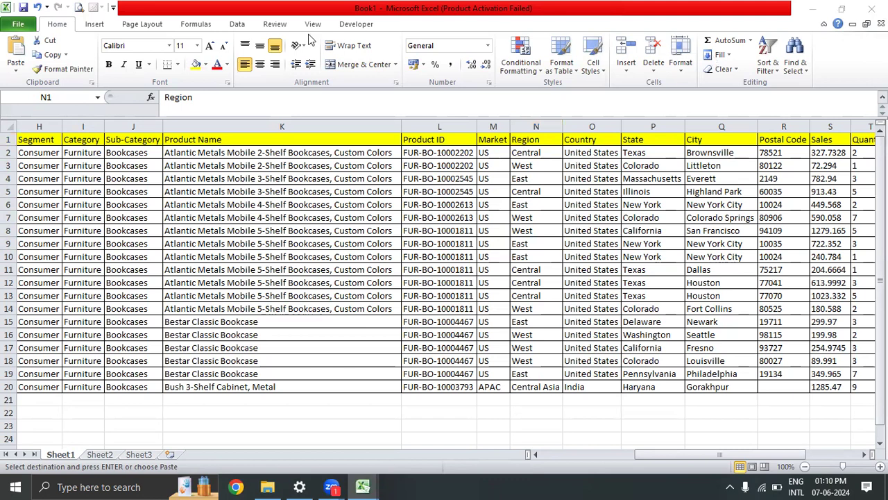
{"action": "left_click", "coordinate": [245, 25]}
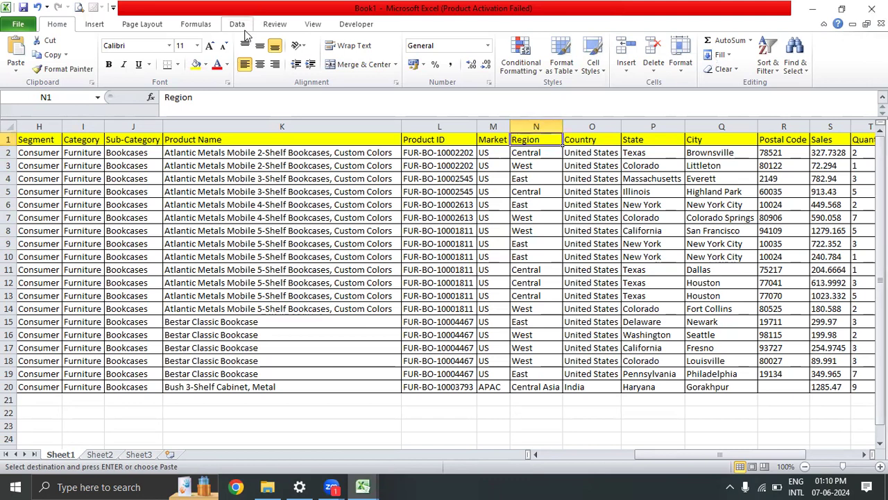
{"action": "left_click", "coordinate": [368, 203]}
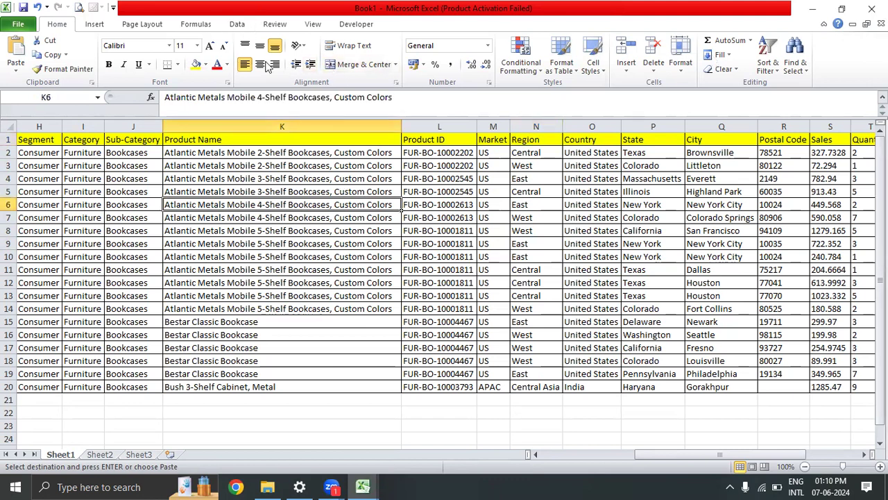
{"action": "left_click", "coordinate": [241, 25]}
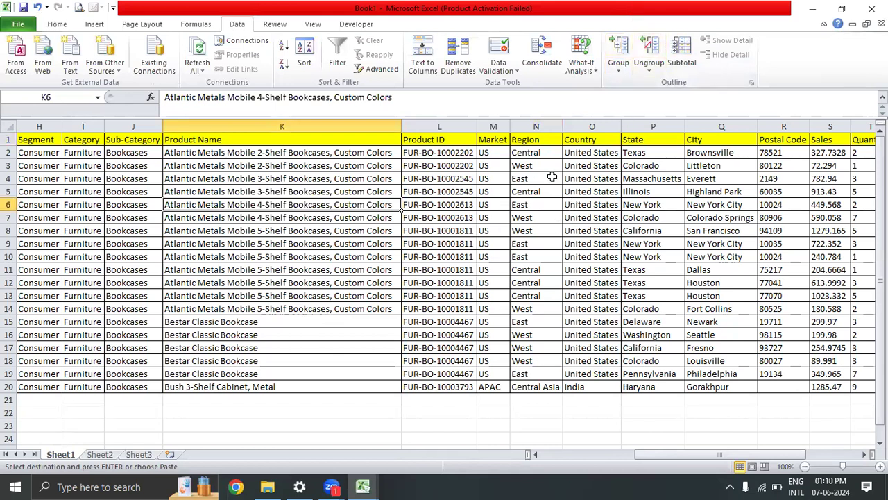
{"action": "left_click", "coordinate": [619, 50]}
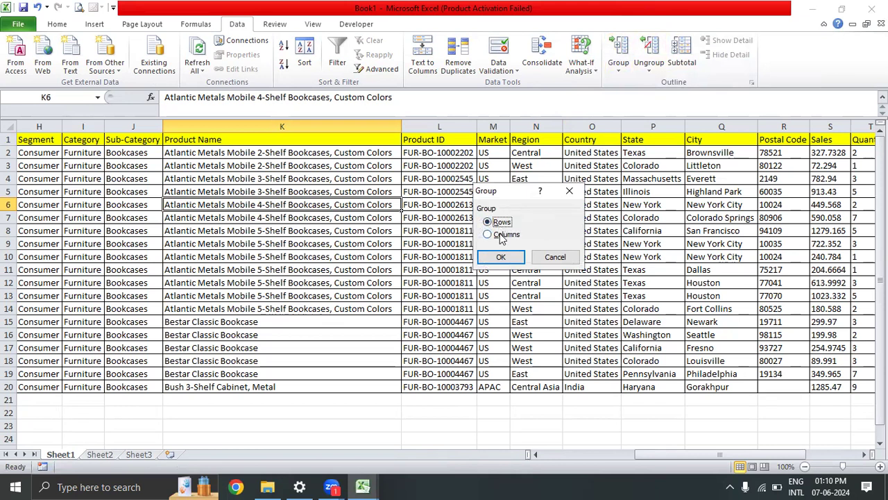
{"action": "left_click", "coordinate": [570, 257]}
- Group the Market, Region, Country, State, City and Postal Code columns (M to R)
{"action": "left_click", "coordinate": [432, 230]}
{"action": "left_click", "coordinate": [424, 196]}
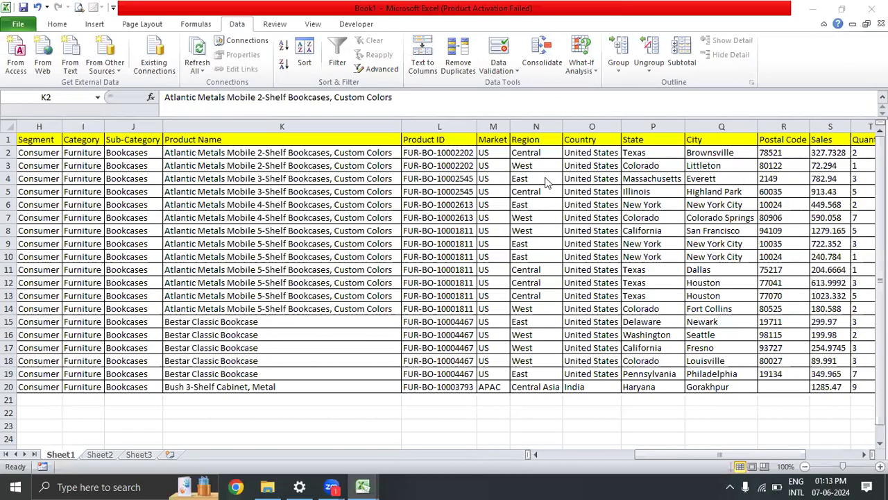
{"action": "left_click", "coordinate": [580, 193]}
{"action": "left_click", "coordinate": [547, 136]}
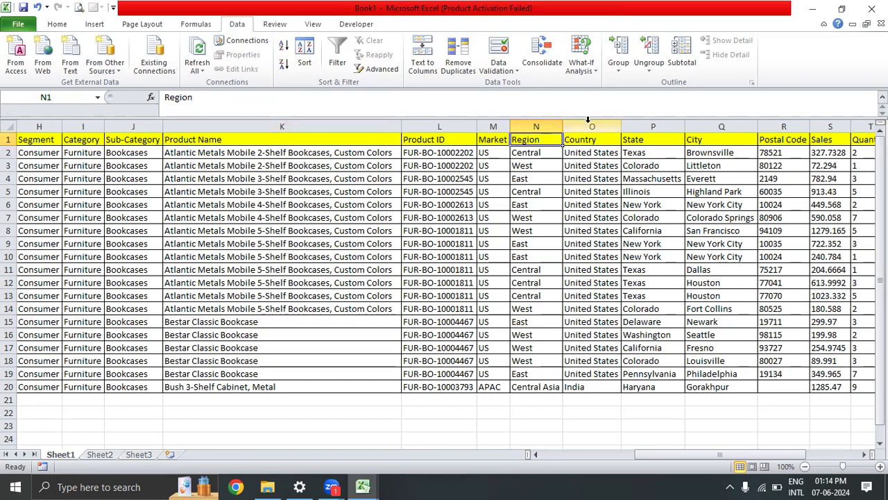
{"action": "left_click_drag", "start_coordinate": [485, 126], "coordinate": [789, 139]}
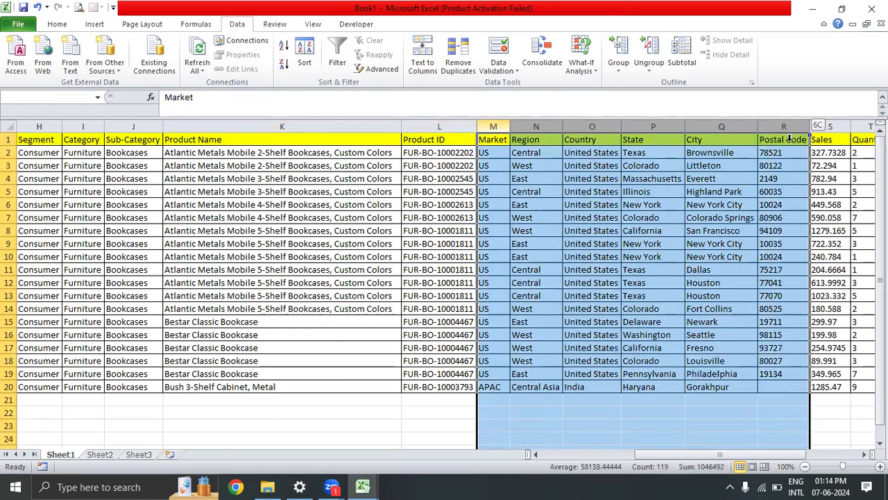
{"action": "left_click_drag", "start_coordinate": [789, 139], "coordinate": [790, 141]}
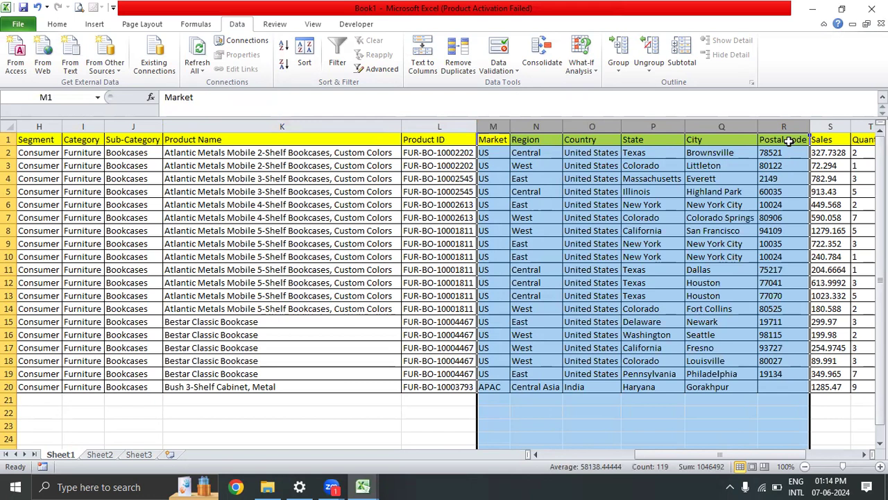
{"action": "left_click", "coordinate": [629, 54]}
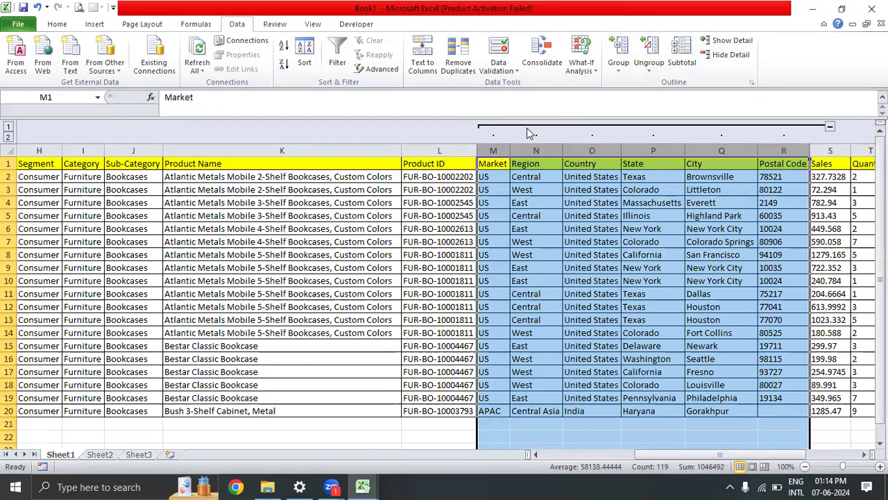
- Collapse and re-expand the Market to Postal Code column group to compare the two views
{"action": "left_click", "coordinate": [831, 129]}
{"action": "left_click", "coordinate": [517, 167]}
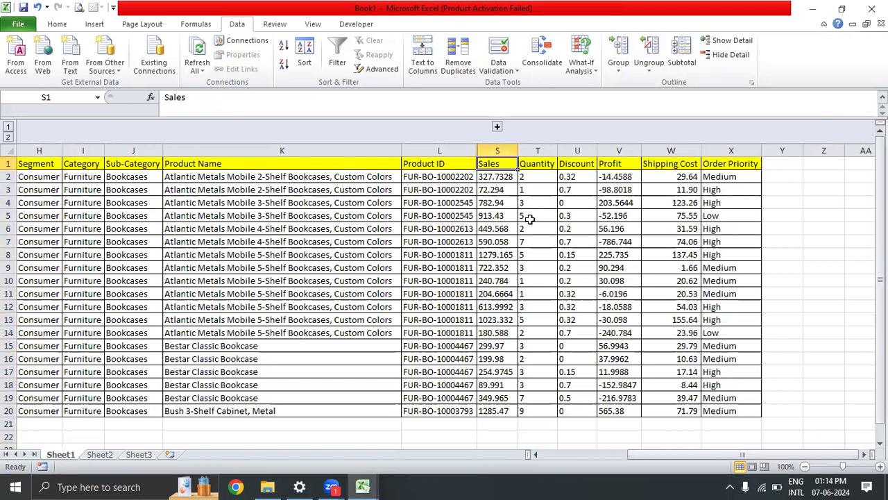
{"action": "left_click", "coordinate": [497, 127]}
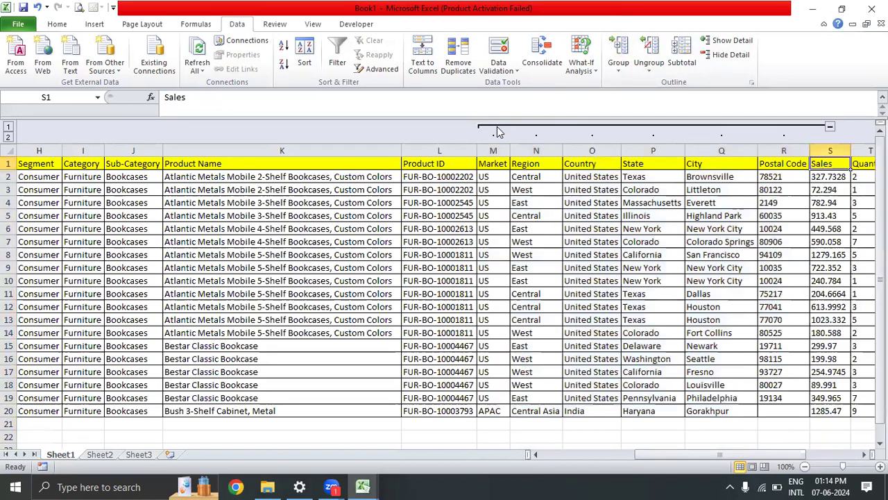
{"action": "left_click", "coordinate": [830, 127]}
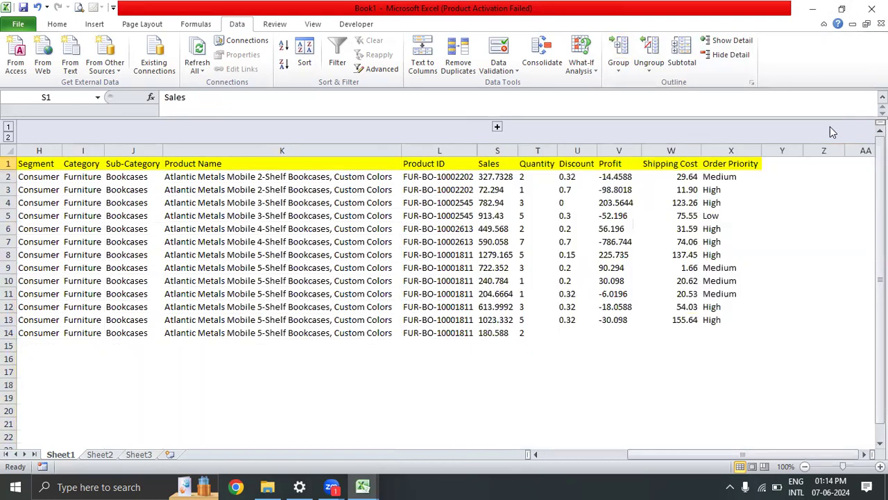
{"action": "left_click", "coordinate": [563, 230]}
{"action": "left_click", "coordinate": [561, 202]}
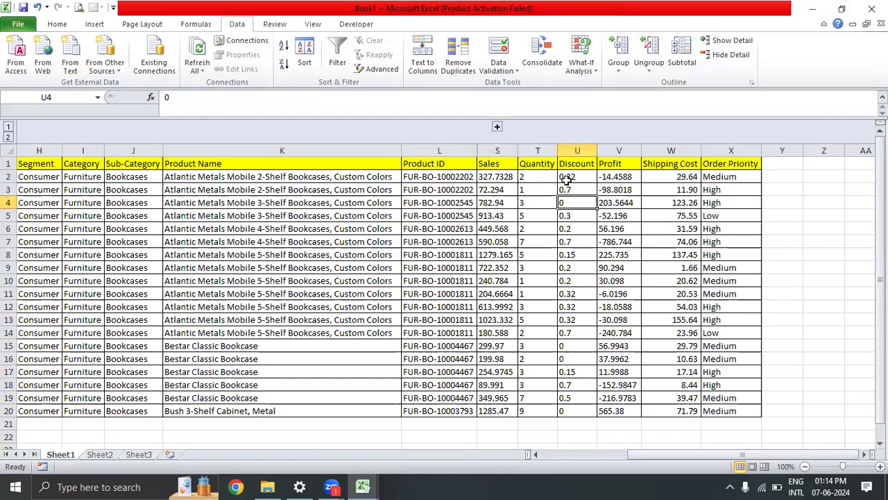
{"action": "left_click", "coordinate": [498, 128]}
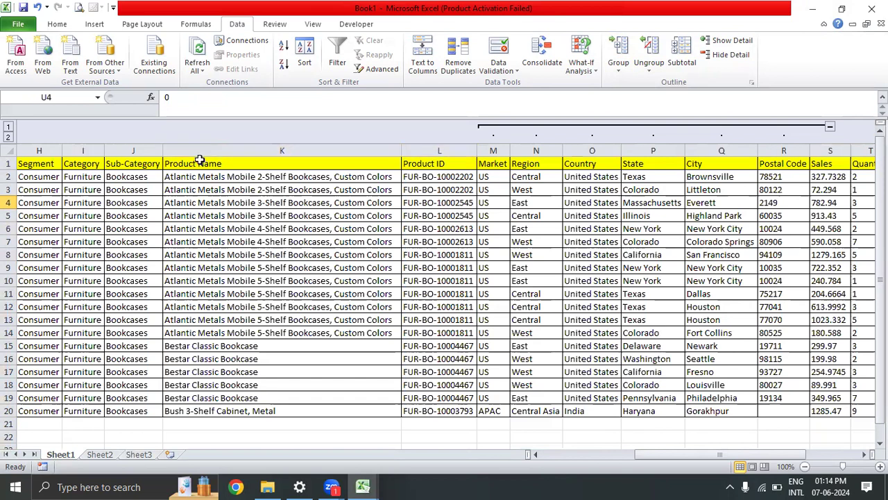
- Group the Segment, Category, Sub-Category and Product Name columns (H to K)
{"action": "left_click", "coordinate": [244, 147]}
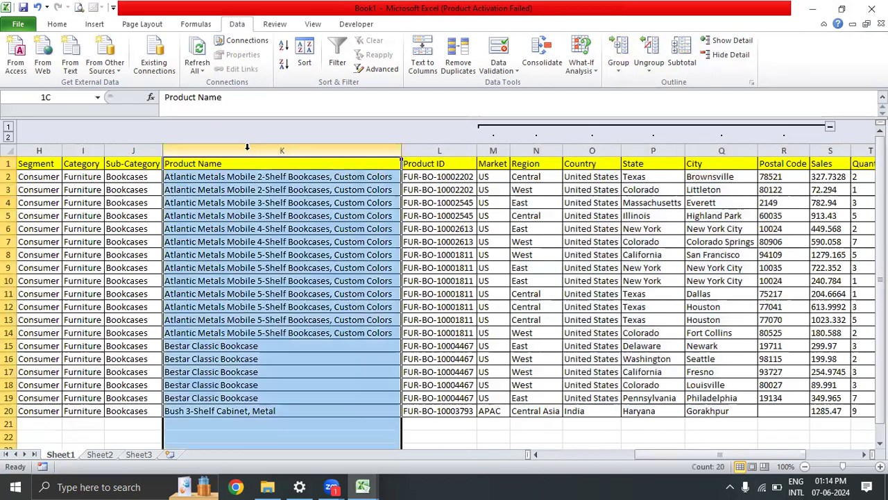
{"action": "left_click_drag", "start_coordinate": [195, 148], "coordinate": [255, 165]}
{"action": "left_click", "coordinate": [618, 54]}
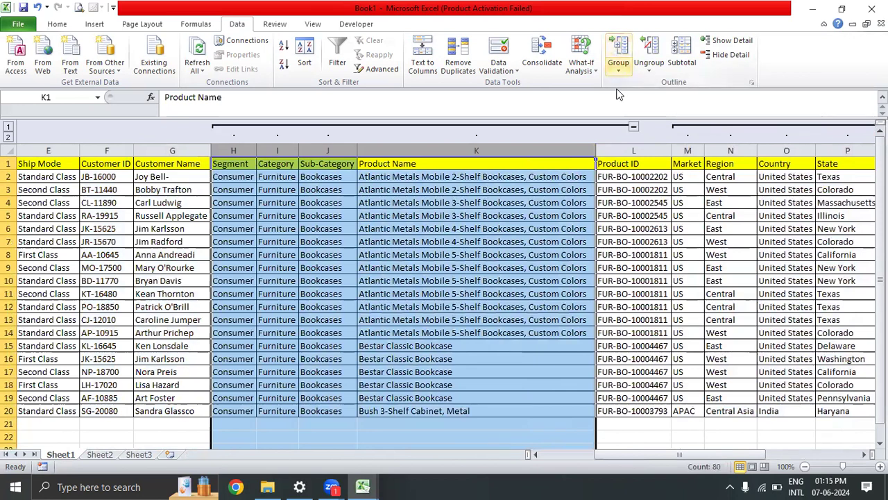
- Collapse both column groups, Segment to Product Name and Market to Postal Code, and expand them again
{"action": "left_click", "coordinate": [633, 128]}
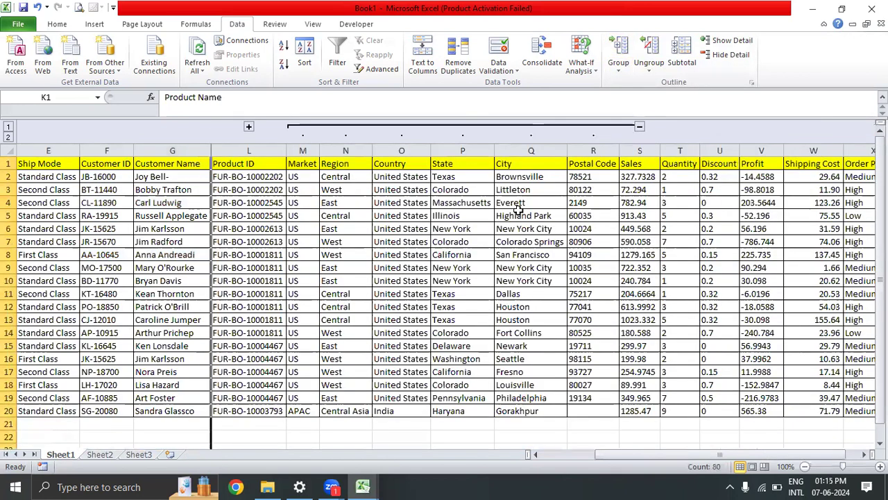
{"action": "left_click", "coordinate": [640, 127]}
{"action": "left_click", "coordinate": [324, 202]}
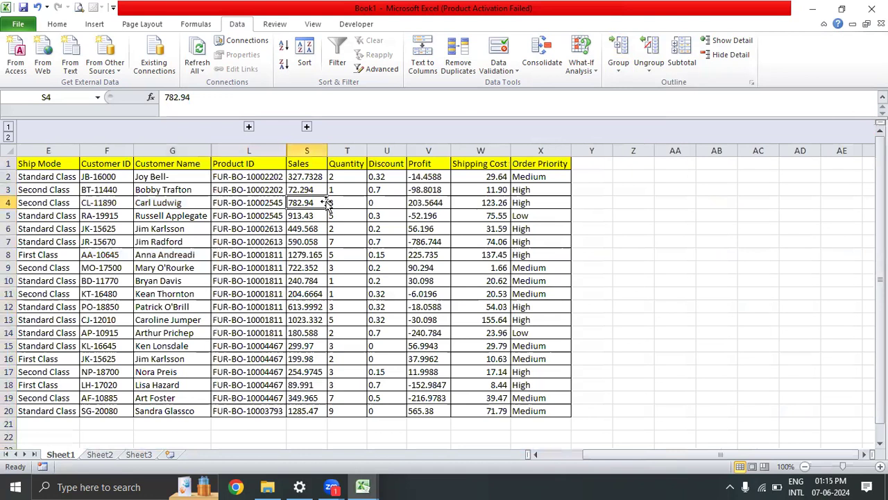
{"action": "left_click", "coordinate": [248, 126]}
{"action": "left_click", "coordinate": [692, 126]}
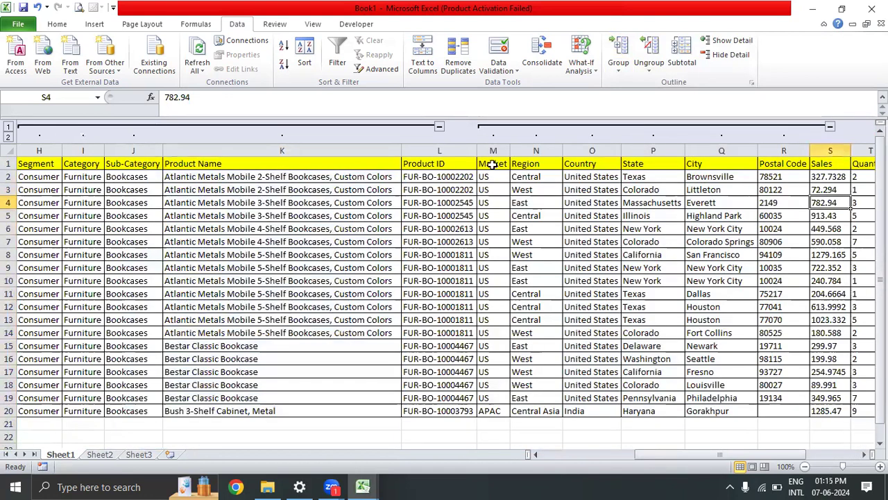
- Undo the grouping of the Segment to Product Name columns
{"action": "left_click", "coordinate": [438, 128]}
{"action": "key", "text": "ctrl+z"}
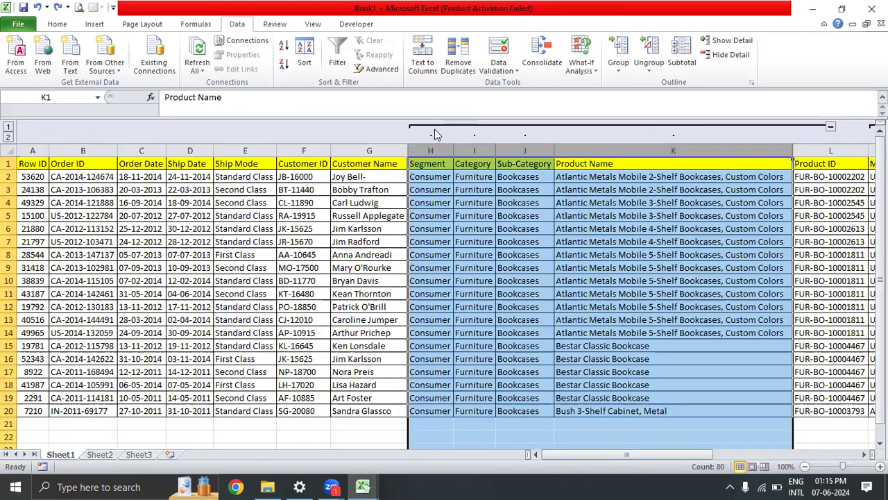
{"action": "key", "text": "ctrl+z"}
{"action": "left_click", "coordinate": [438, 243], "text": "ctrl"}
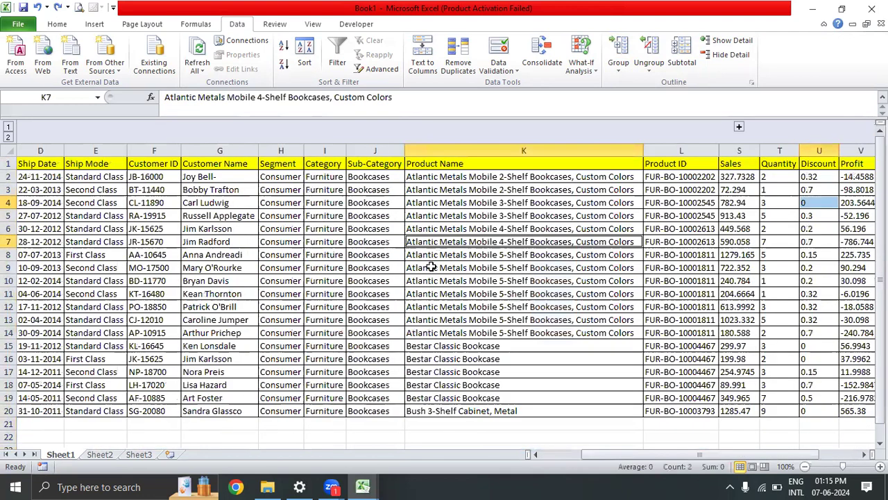
- Go to the first Segment value in H2 and examine the Segment values of the copied records
{"action": "key", "text": "ctrl+Up"}
{"action": "key", "text": "ctrl+Left"}
{"action": "key", "text": "Down"}
{"action": "key", "text": "ctrl+shift+Down"}
{"action": "key", "text": "Right"}
{"action": "key", "text": "Right"}
{"action": "key", "text": "Right"}
{"action": "key", "text": "Right"}
{"action": "key", "text": "Right"}
{"action": "key", "text": "Right"}
{"action": "key", "text": "Right"}
{"action": "key", "text": "Right"}
{"action": "key", "text": "Left"}
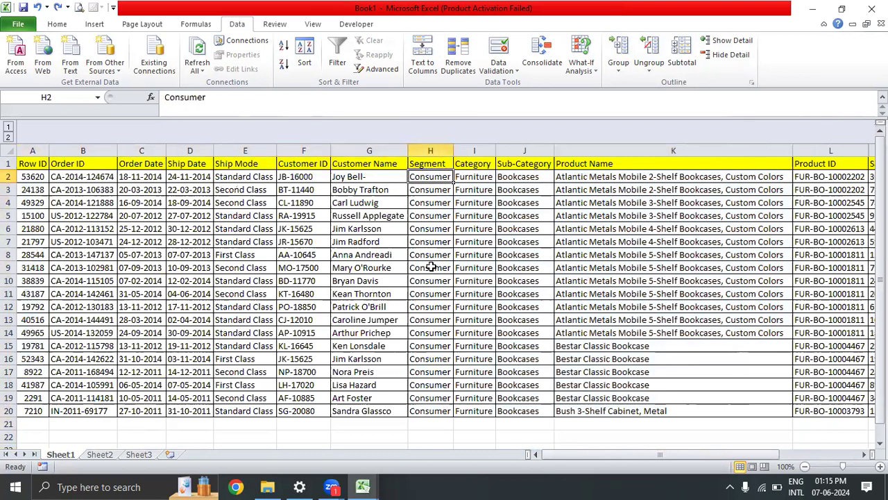
{"action": "key", "text": "ctrl+shift+Down"}
{"action": "key", "text": "shift+Right"}
{"action": "key", "text": "shift+Right"}
{"action": "key", "text": "Left"}
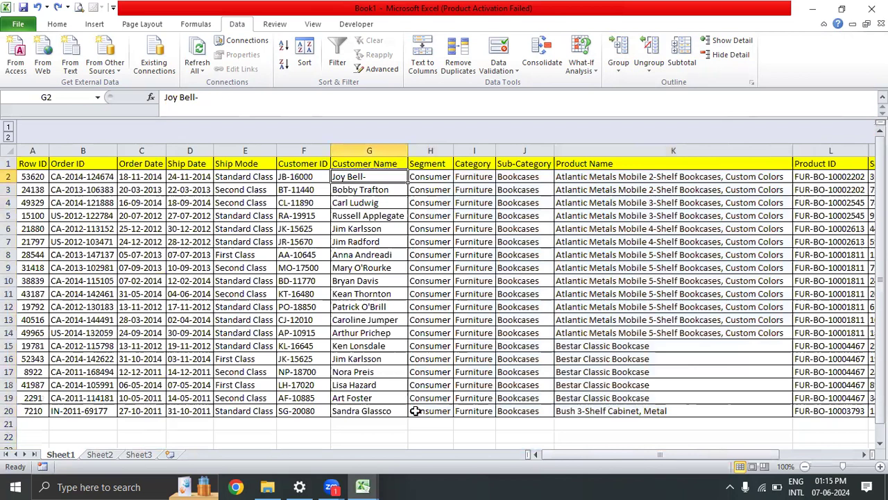
- Switch to the Global Superstore workbook and find "corporate" in the Segment column of the Order Master Data sheet
{"action": "left_click", "coordinate": [341, 424]}
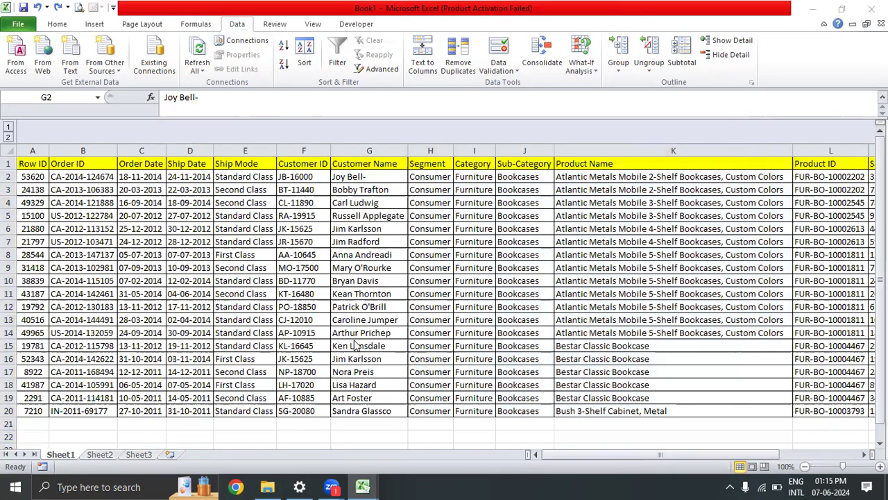
{"action": "key", "text": "alt+Tab"}
{"action": "key", "text": "alt+Tab"}
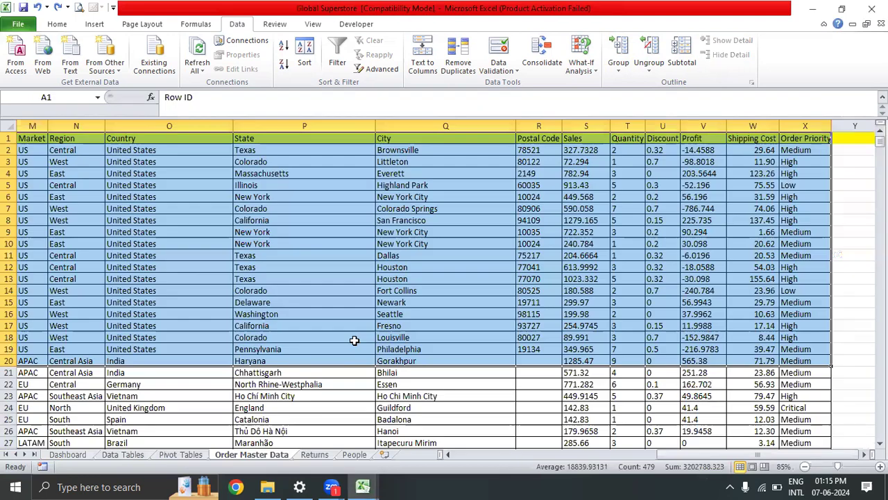
{"action": "left_click", "coordinate": [178, 327]}
{"action": "key", "text": "Home"}
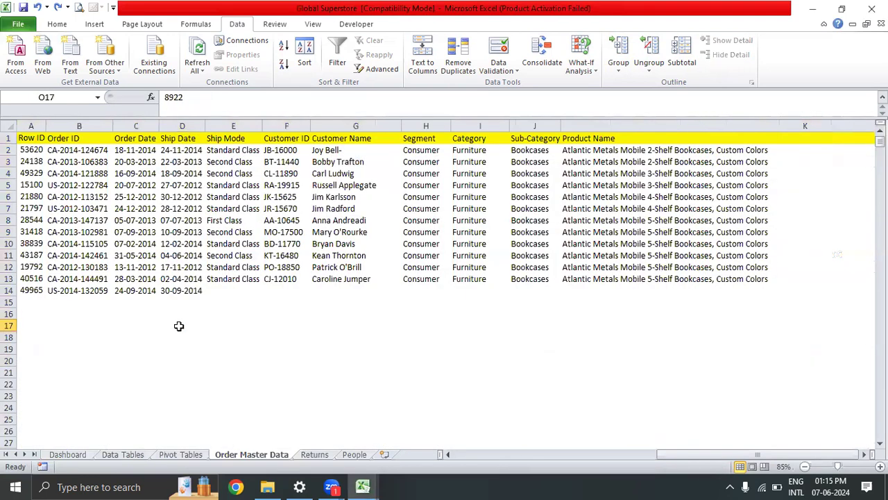
{"action": "key", "text": "Right"}
{"action": "key", "text": "Right"}
{"action": "key", "text": "Right"}
{"action": "key", "text": "Right"}
{"action": "key", "text": "Right"}
{"action": "key", "text": "Right"}
{"action": "key", "text": "Right"}
{"action": "key", "text": "Down"}
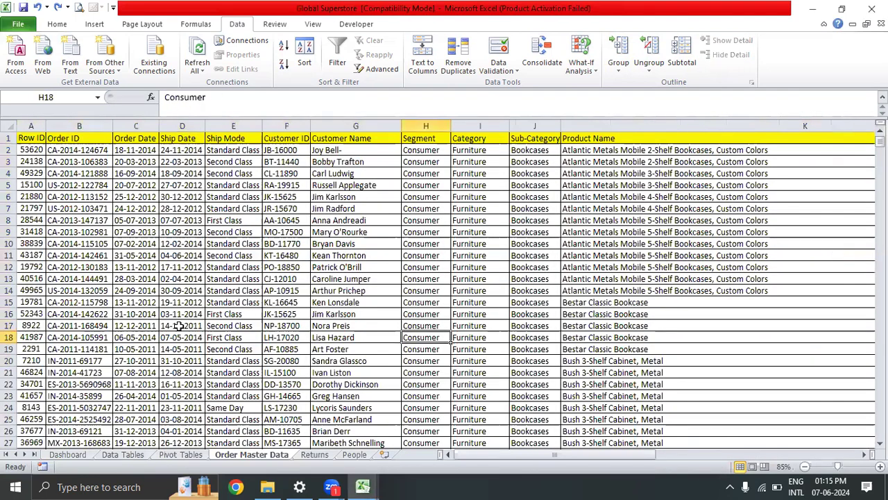
{"action": "key", "text": "ctrl+space"}
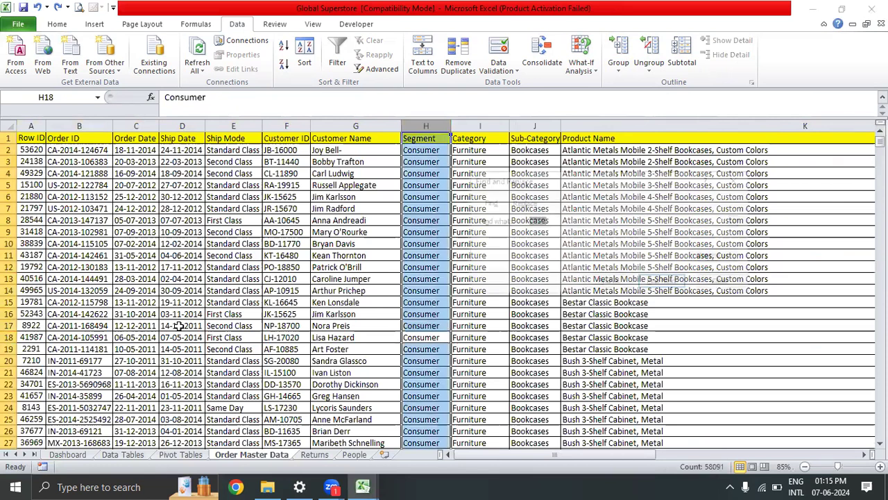
{"action": "key", "text": "ctrl+f"}
{"action": "type", "text": "corporate"}
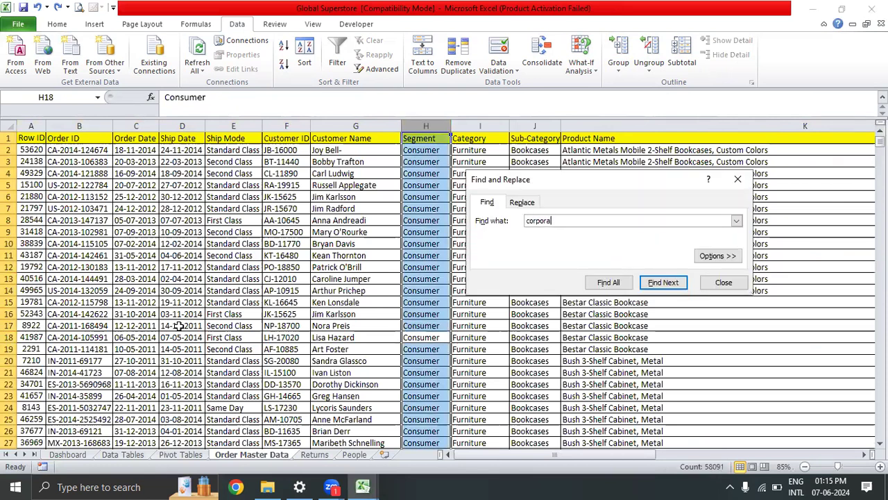
{"action": "key", "text": "Return"}
{"action": "key", "text": "Escape"}
- Copy the entire rows 29951 to 29986 of Corporate records from the Order Master Data sheet
{"action": "key", "text": "Left"}
{"action": "key", "text": "Left"}
{"action": "key", "text": "Left"}
{"action": "key", "text": "Left"}
{"action": "key", "text": "Left"}
{"action": "key", "text": "Left"}
{"action": "key", "text": "Left"}
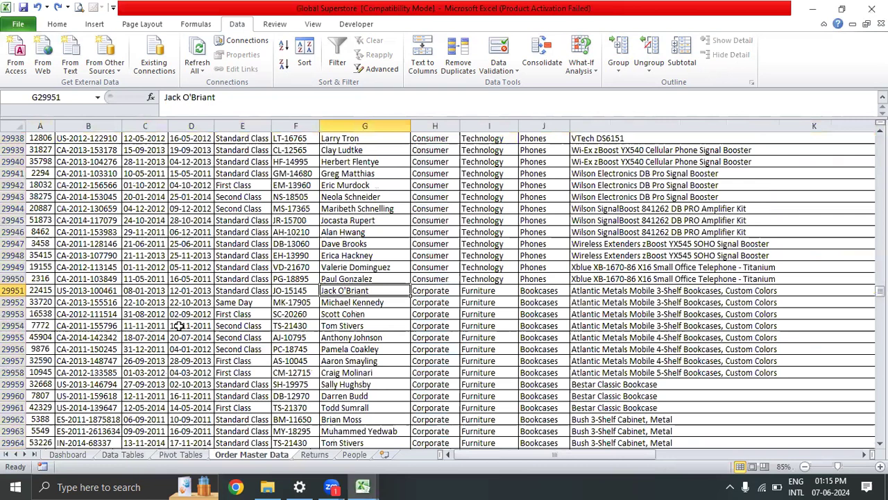
{"action": "key", "text": "shift+Down"}
{"action": "key", "text": "shift+Down"}
{"action": "key", "text": "shift+Down"}
{"action": "key", "text": "shift+Down"}
{"action": "key", "text": "shift+Down"}
{"action": "key", "text": "shift+Down"}
{"action": "key", "text": "shift+Down"}
{"action": "key", "text": "shift+Down"}
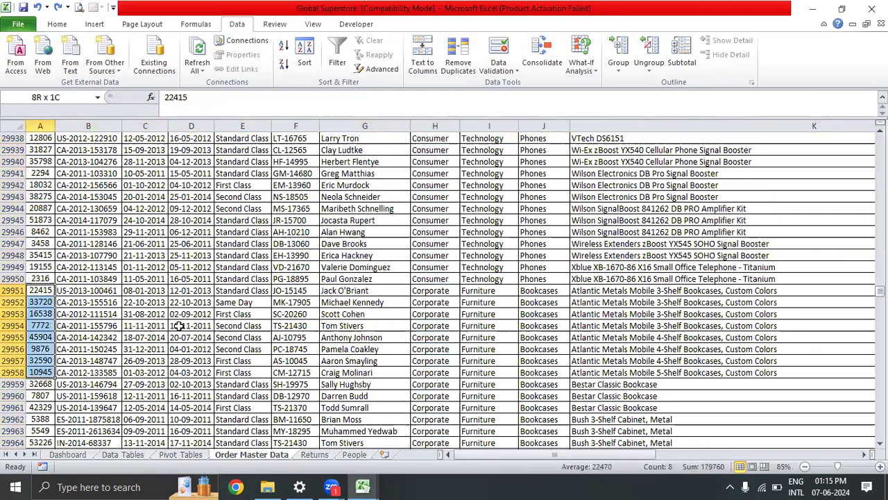
{"action": "scroll", "coordinate": [56, 342], "scroll_direction": "down", "scroll_amount": 10}
{"action": "left_click", "coordinate": [48, 348], "text": "shift"}
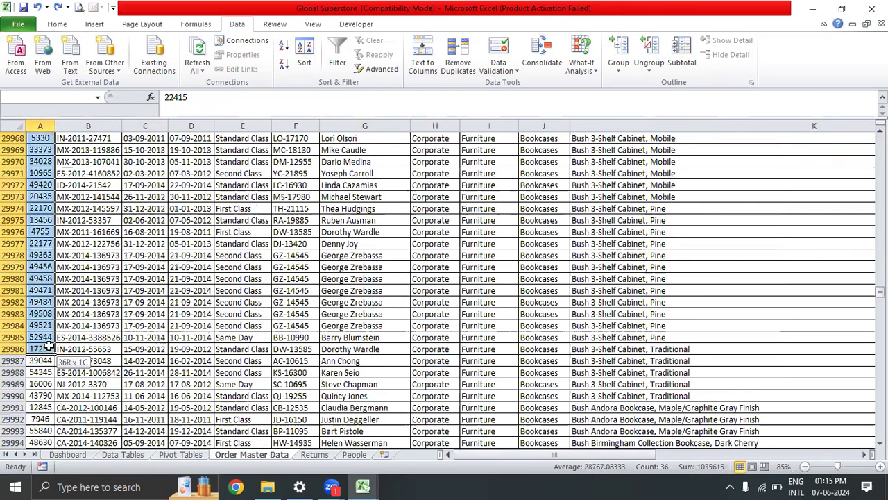
{"action": "key", "text": "shift+Right"}
{"action": "key", "text": "shift+Right"}
{"action": "key", "text": "shift+Right"}
{"action": "key", "text": "shift+Right"}
{"action": "key", "text": "shift+Right"}
{"action": "key", "text": "shift+Right"}
{"action": "key", "text": "shift+Right"}
{"action": "key", "text": "shift+Right"}
{"action": "key", "text": "shift+Right"}
{"action": "key", "text": "shift+Right"}
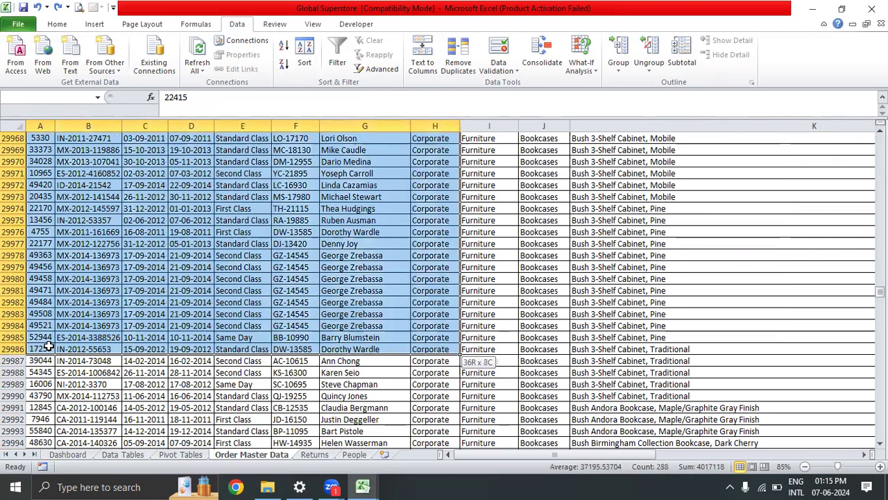
{"action": "key", "text": "shift+space"}
{"action": "key", "text": "ctrl+c"}
- Switch back to Book1 and paste the copied Corporate records at A21, directly below the existing rows
{"action": "key", "text": "ctrl+Tab"}
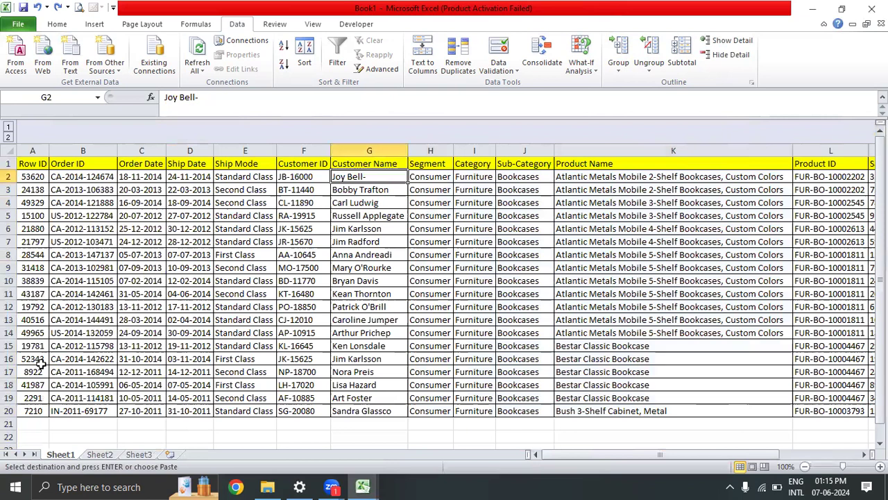
{"action": "left_click", "coordinate": [35, 426]}
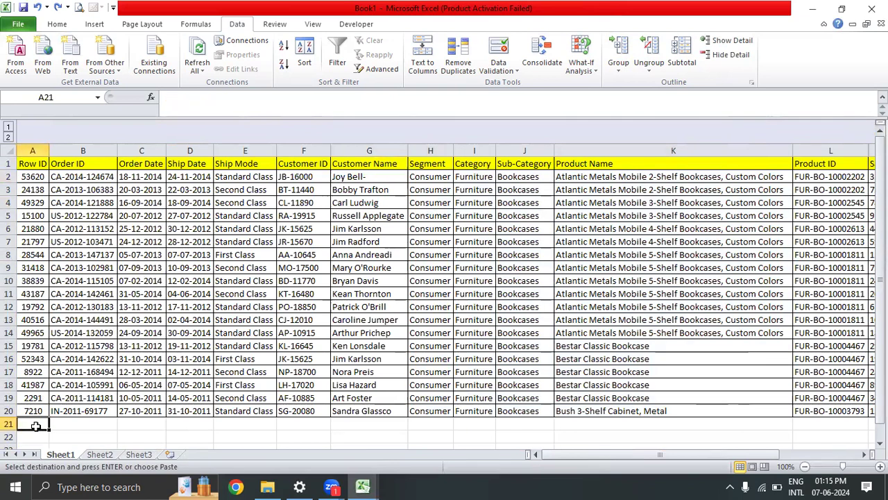
{"action": "key", "text": "ctrl+v"}
{"action": "left_click", "coordinate": [360, 346]}
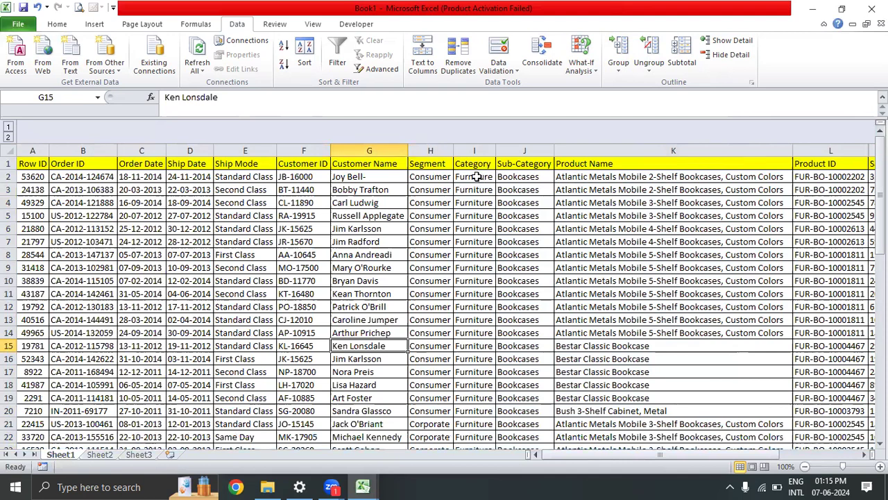
- Highlight the Category and Sub-Category values, then go to the first Corporate record's segment in H21
{"action": "left_click_drag", "start_coordinate": [462, 177], "coordinate": [512, 425]}
{"action": "scroll", "coordinate": [513, 425], "scroll_direction": "up", "scroll_amount": 12}
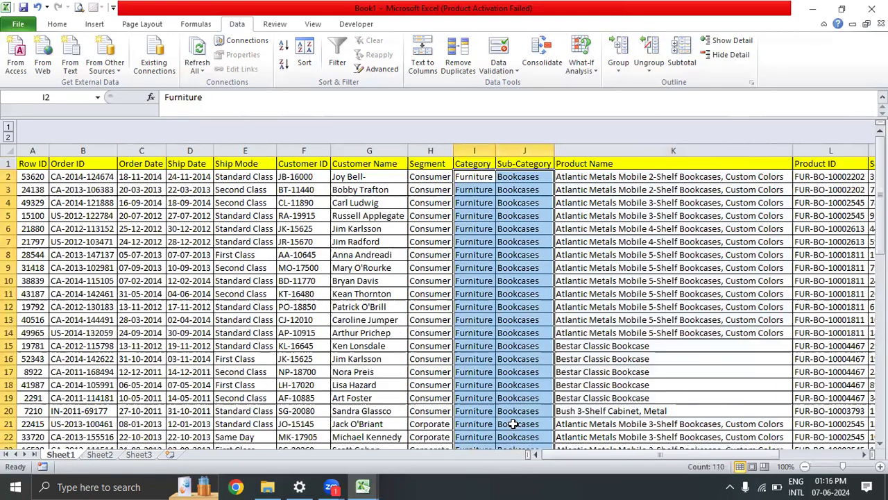
{"action": "left_click", "coordinate": [407, 372]}
{"action": "left_click", "coordinate": [416, 423]}
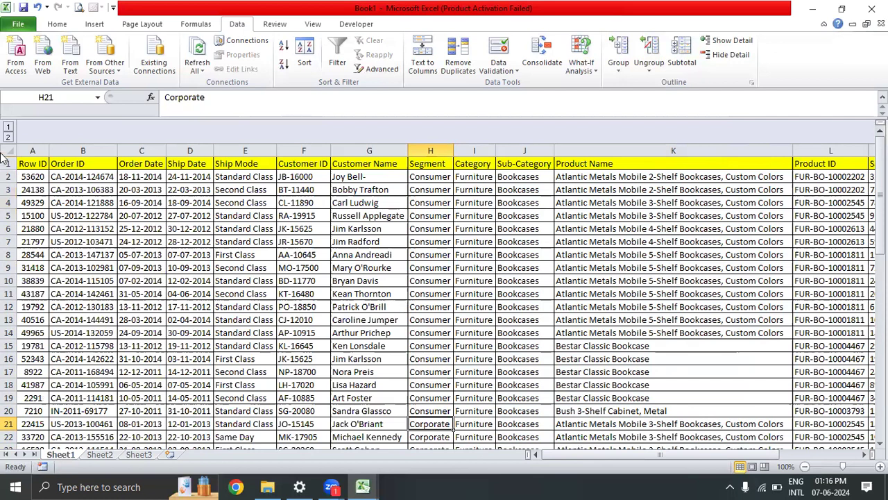
- Try grouping the Consumer records in rows 2 to 20 and undo that grouping
{"action": "left_click", "coordinate": [9, 176]}
{"action": "left_click_drag", "start_coordinate": [10, 176], "coordinate": [5, 408]}
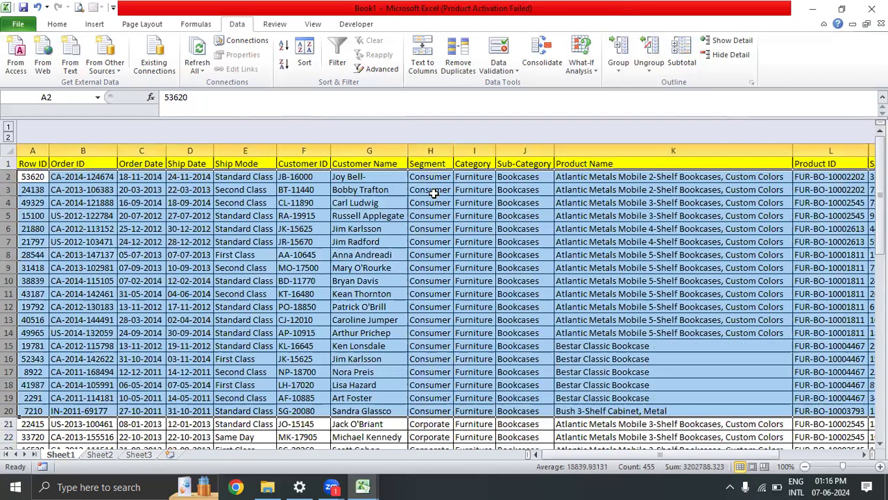
{"action": "left_click", "coordinate": [617, 53]}
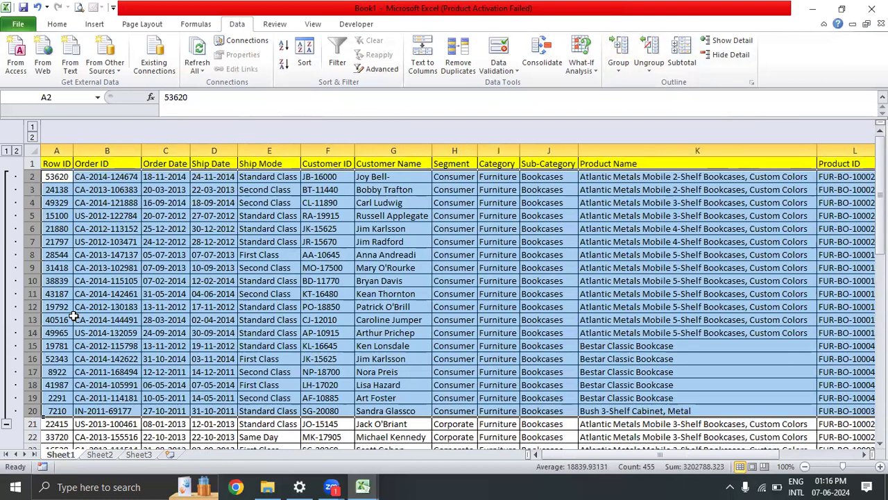
{"action": "key", "text": "alt+shift+Left"}
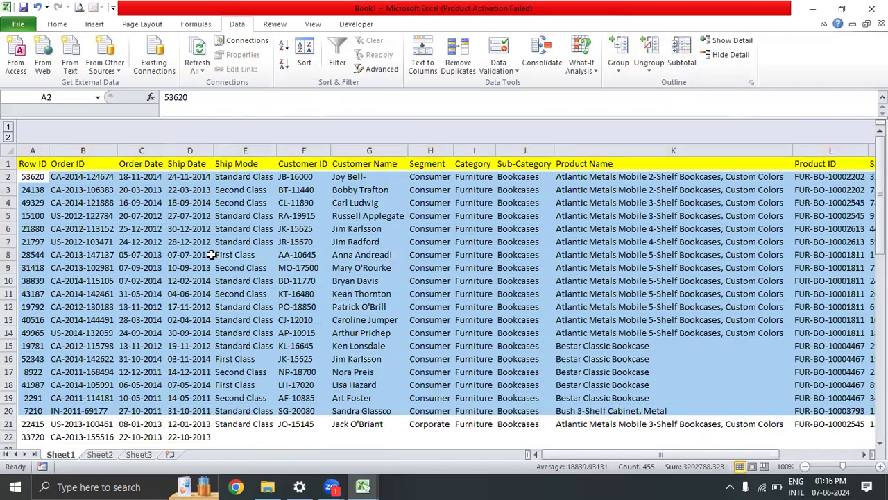
{"action": "left_click", "coordinate": [513, 200]}
{"action": "left_click", "coordinate": [530, 178]}
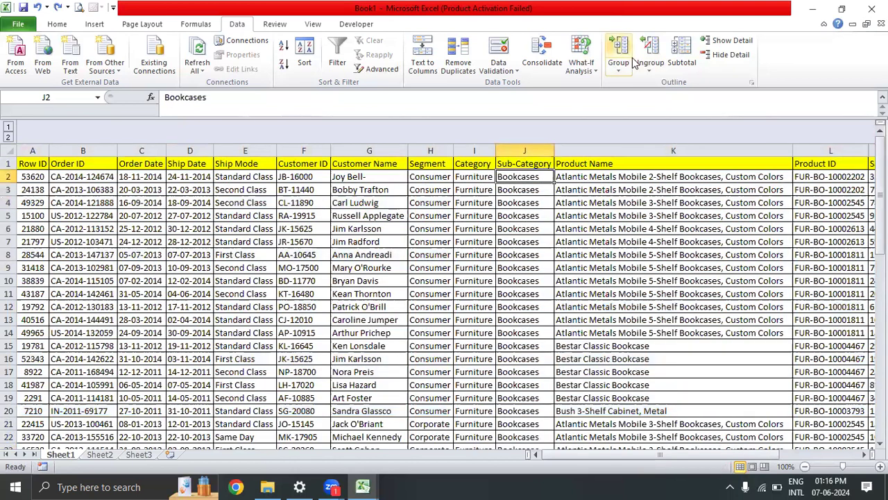
{"action": "left_click", "coordinate": [628, 52]}
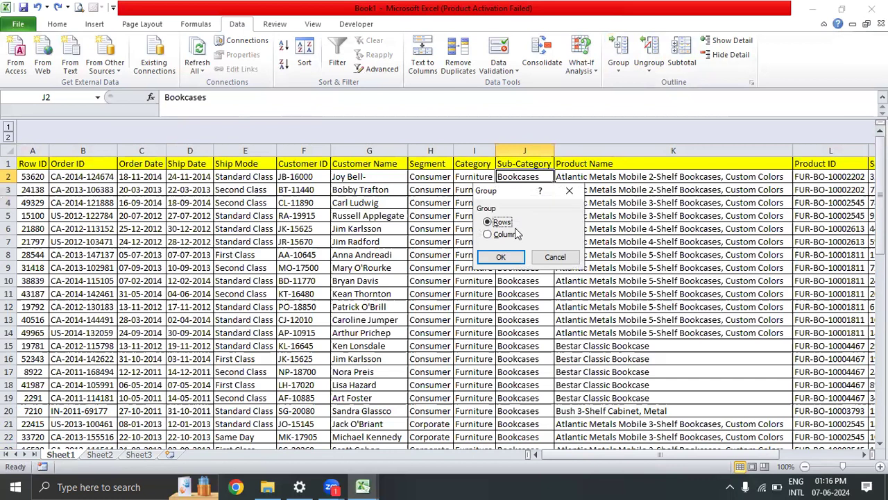
{"action": "key", "text": "Escape"}
- Group the entire Consumer rows 2 to 20, and test the group by collapsing and expanding it
{"action": "left_click_drag", "start_coordinate": [10, 176], "coordinate": [10, 411]}
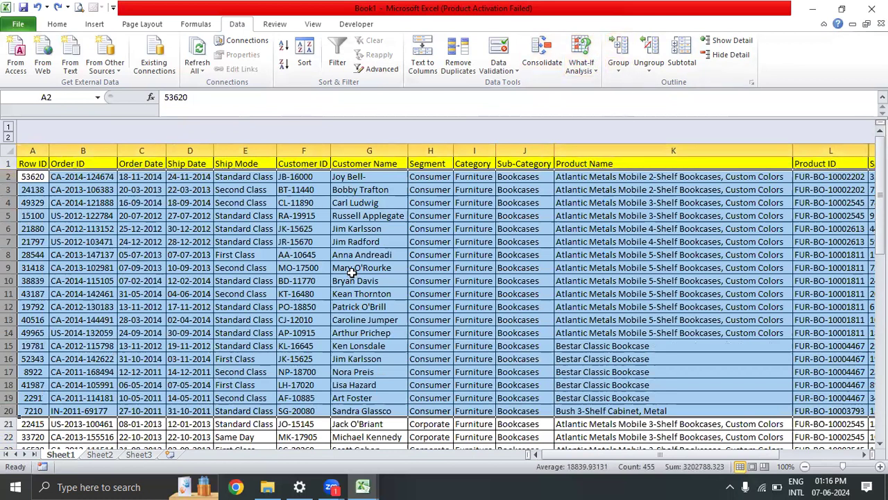
{"action": "left_click", "coordinate": [618, 55]}
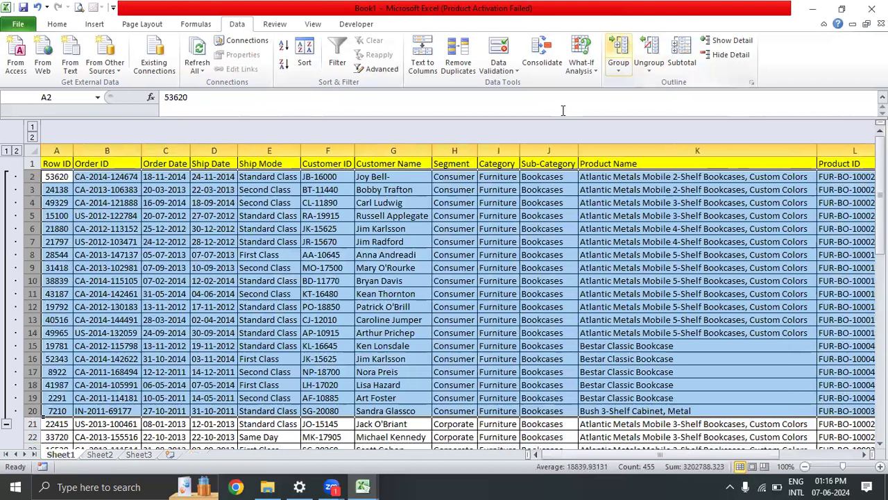
{"action": "left_click", "coordinate": [7, 152]}
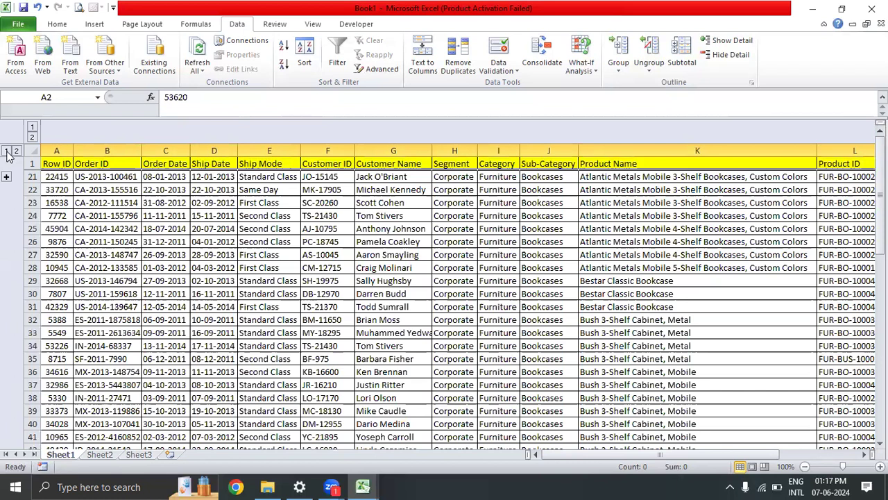
{"action": "left_click", "coordinate": [17, 152]}
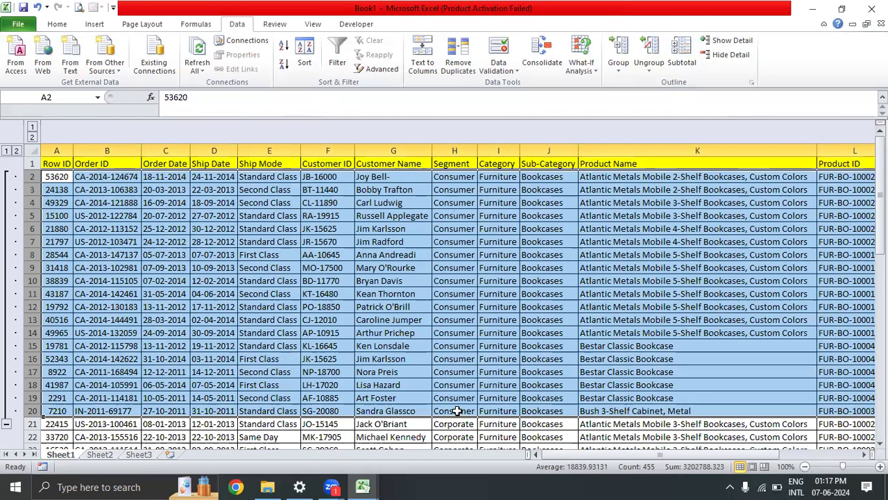
- Collapse the Consumer rows to review the Corporate segment values, and expand them again to compare both segments
{"action": "left_click", "coordinate": [6, 151]}
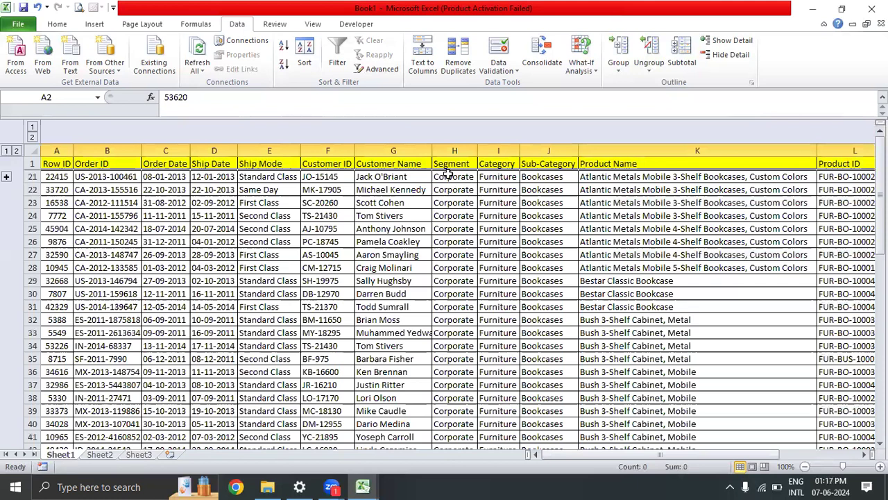
{"action": "left_click_drag", "start_coordinate": [452, 174], "coordinate": [451, 438]}
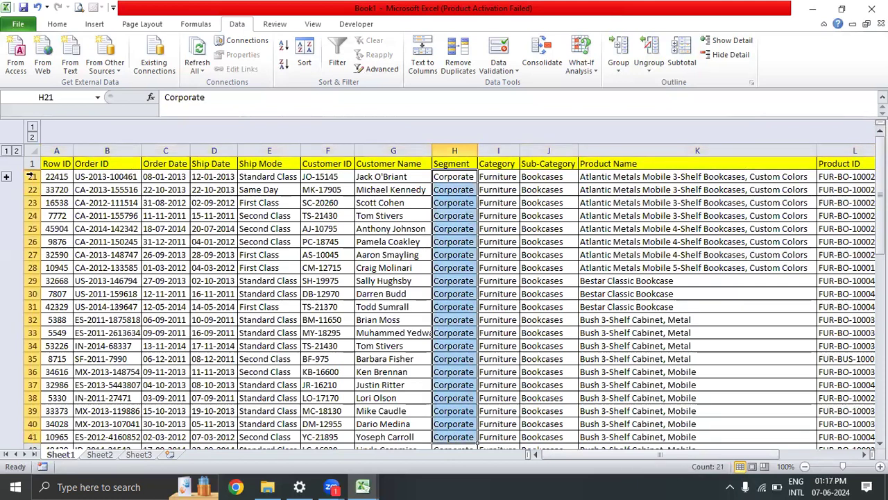
{"action": "left_click", "coordinate": [6, 177]}
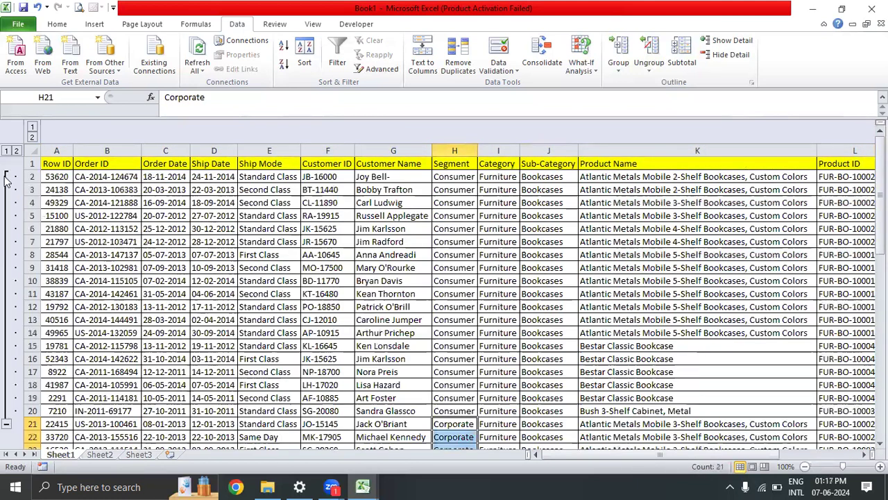
{"action": "left_click", "coordinate": [457, 174]}
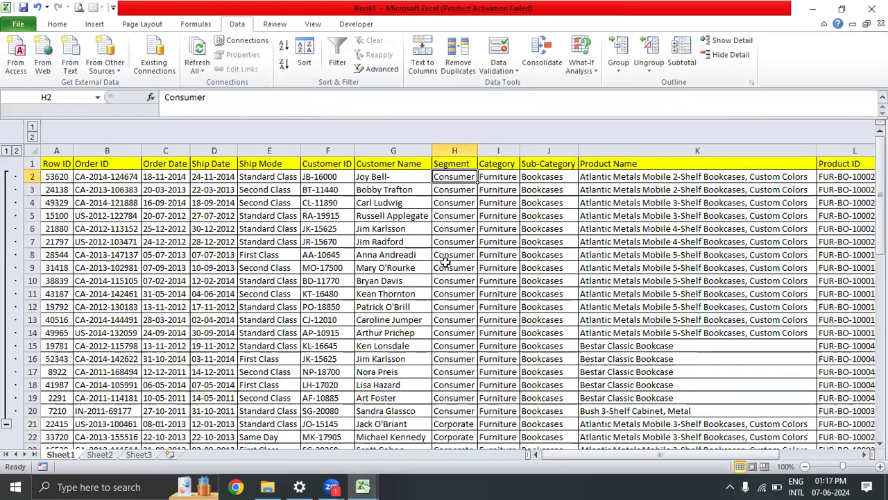
{"action": "scroll", "coordinate": [445, 260], "scroll_direction": "down", "scroll_amount": 10}
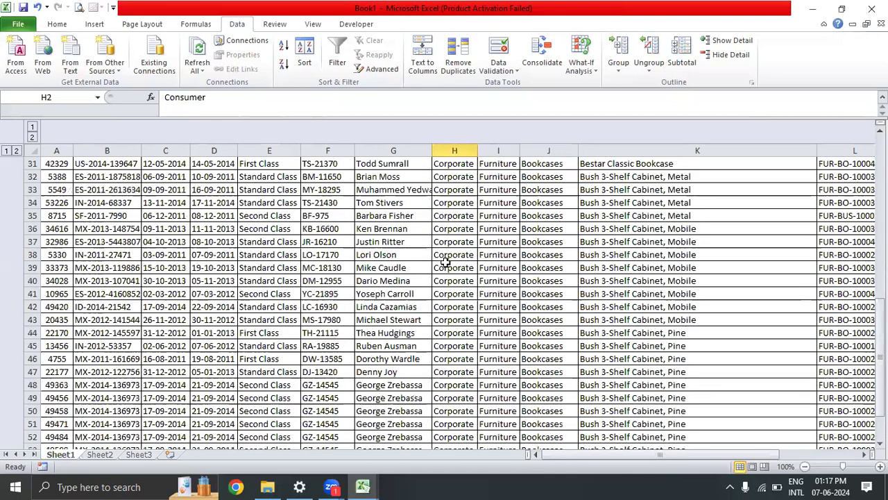
{"action": "scroll", "coordinate": [445, 260], "scroll_direction": "up", "scroll_amount": 10}
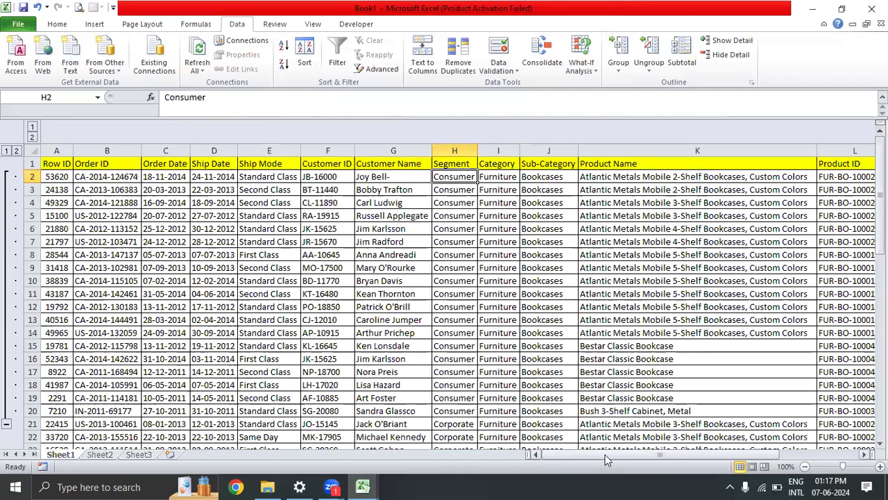
- Toggle the grouped location columns starting at Market between hidden and shown, leaving them expanded
{"action": "left_click_drag", "start_coordinate": [606, 455], "coordinate": [736, 464]}
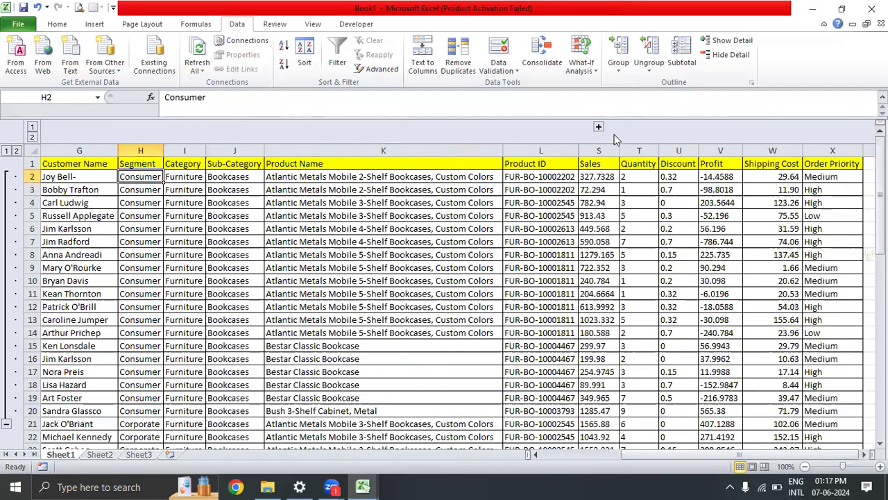
{"action": "left_click", "coordinate": [32, 137]}
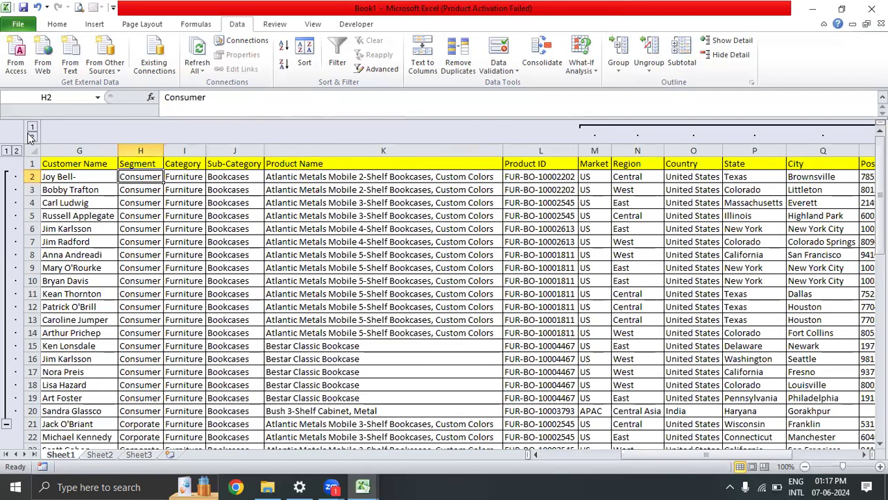
{"action": "left_click", "coordinate": [33, 128]}
{"action": "left_click", "coordinate": [33, 138]}
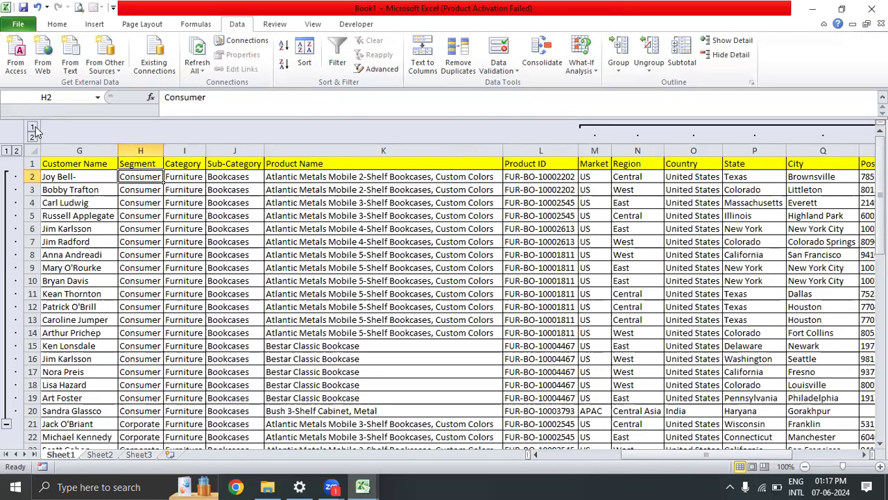
{"action": "left_click", "coordinate": [32, 127]}
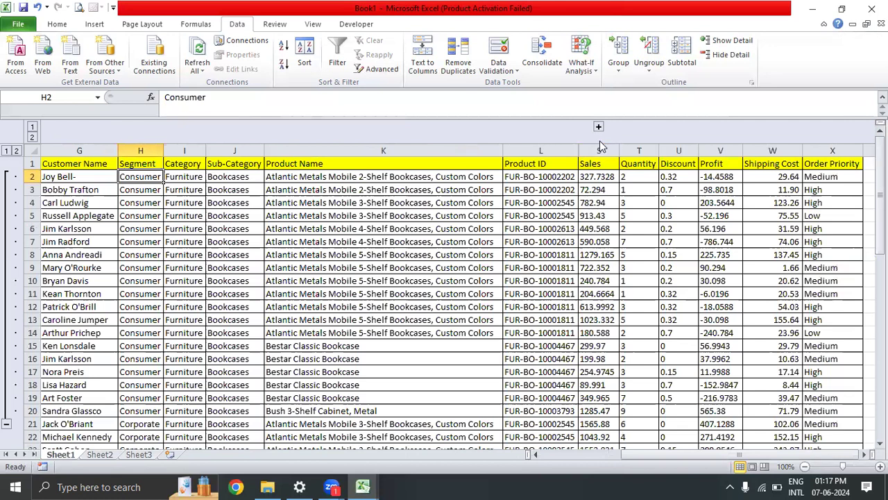
{"action": "left_click", "coordinate": [31, 136]}
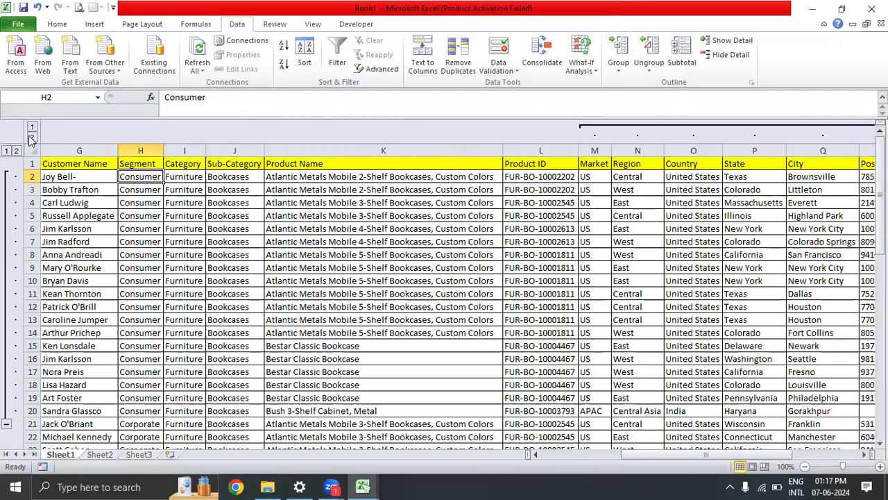
- Collapse the Consumer row group to look over the remaining Corporate records, and expand it again
{"action": "left_click", "coordinate": [6, 423]}
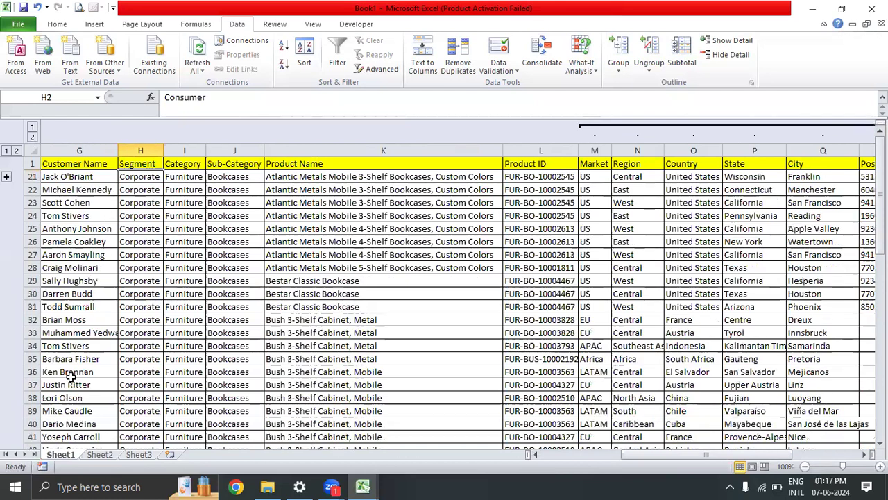
{"action": "scroll", "coordinate": [215, 291], "scroll_direction": "down", "scroll_amount": 5}
{"action": "scroll", "coordinate": [216, 292], "scroll_direction": "up", "scroll_amount": 3}
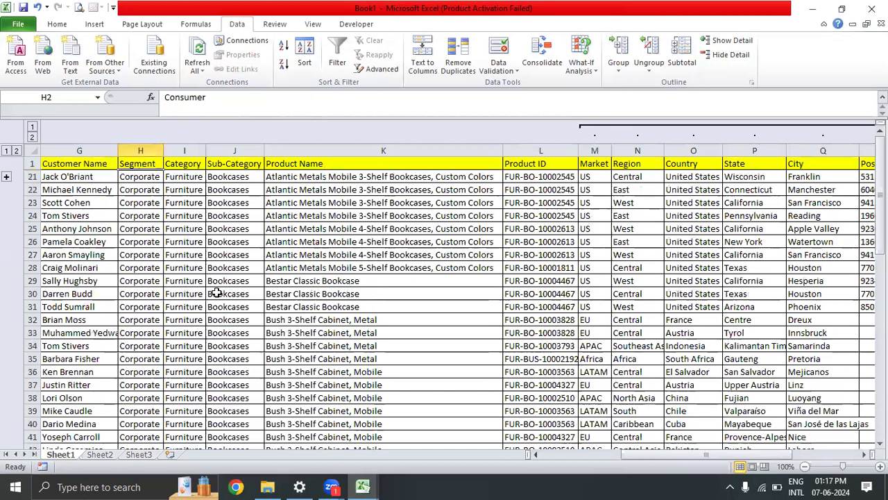
{"action": "left_click", "coordinate": [7, 179]}
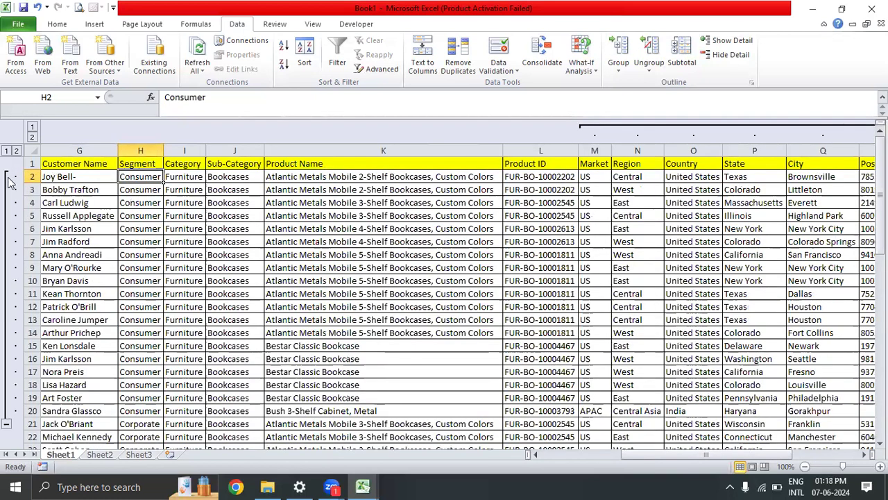
- Ungroup row 8 from the Consumer row group, using the Rows option from cell L8
{"action": "left_click", "coordinate": [500, 335]}
{"action": "left_click", "coordinate": [507, 255]}
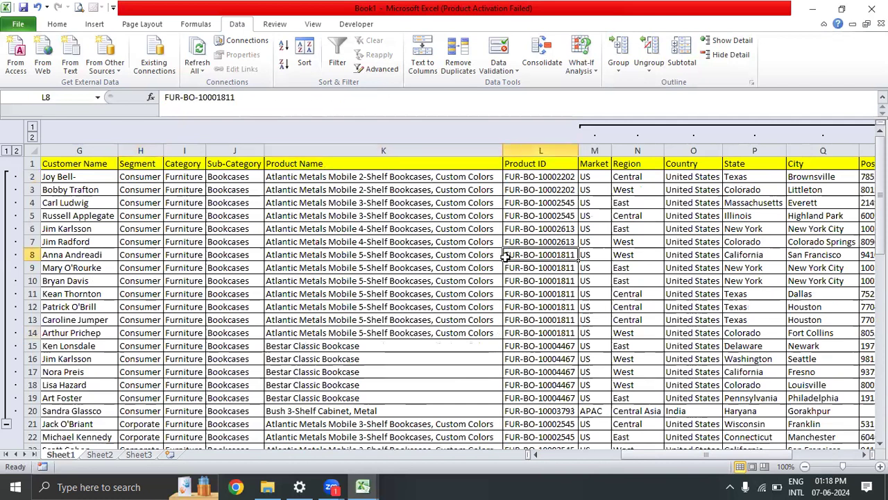
{"action": "left_click", "coordinate": [650, 65]}
{"action": "left_click", "coordinate": [670, 86]}
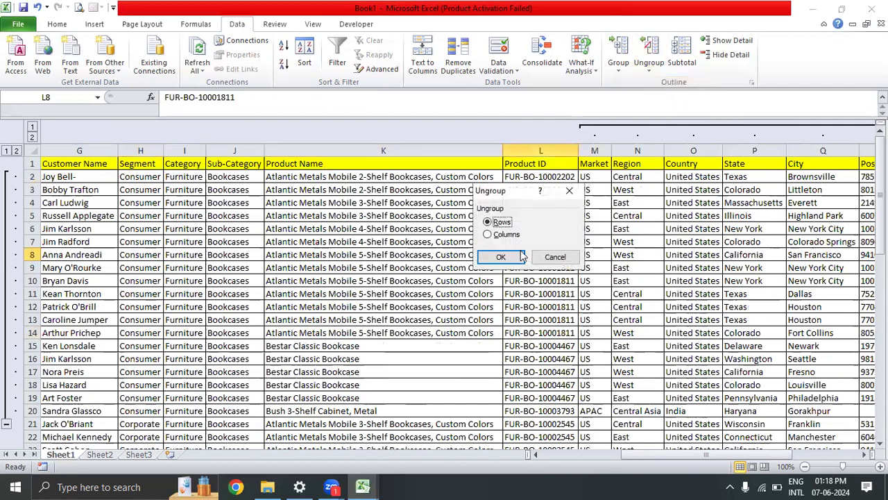
{"action": "left_click", "coordinate": [504, 258]}
- Try to ungroup the Product ID column with the Columns option from cell L8
{"action": "left_click", "coordinate": [649, 70]}
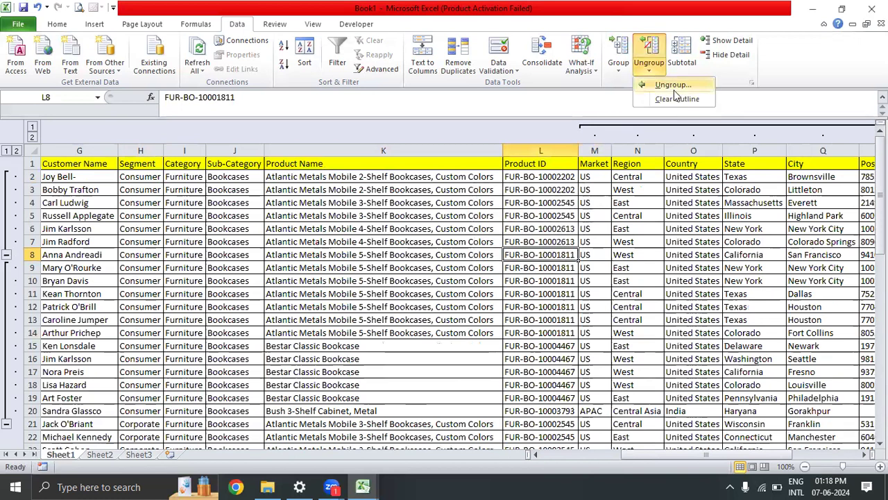
{"action": "left_click", "coordinate": [672, 86]}
{"action": "left_click", "coordinate": [505, 235]}
{"action": "left_click", "coordinate": [504, 257]}
- Clear the whole outline to remove all row and column groups from Sheet1
{"action": "left_click", "coordinate": [628, 228]}
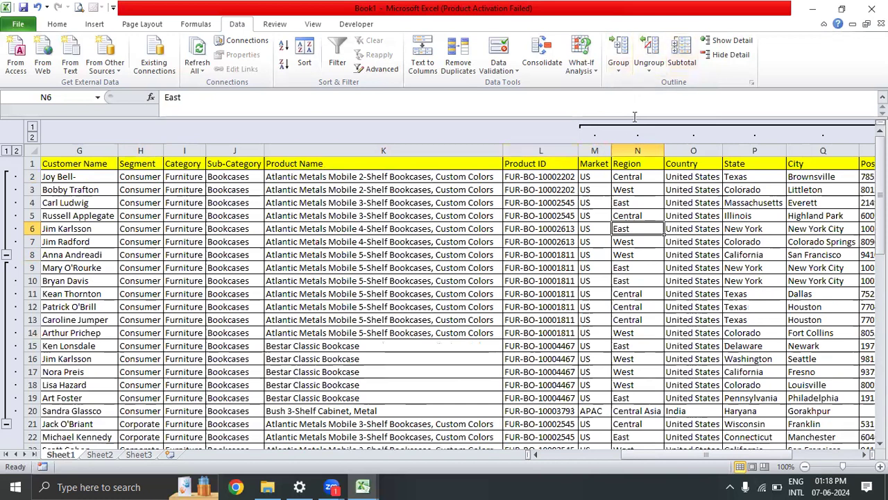
{"action": "left_click", "coordinate": [650, 71]}
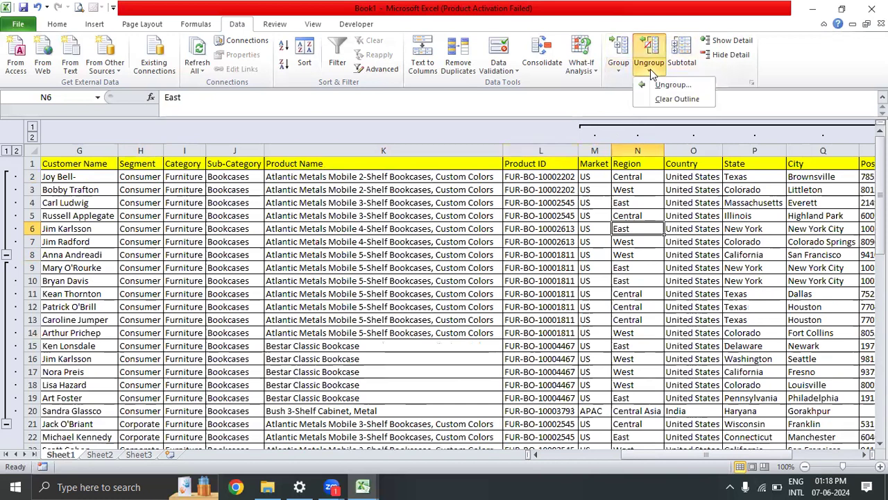
{"action": "left_click", "coordinate": [678, 98]}
{"action": "left_click", "coordinate": [645, 228]}
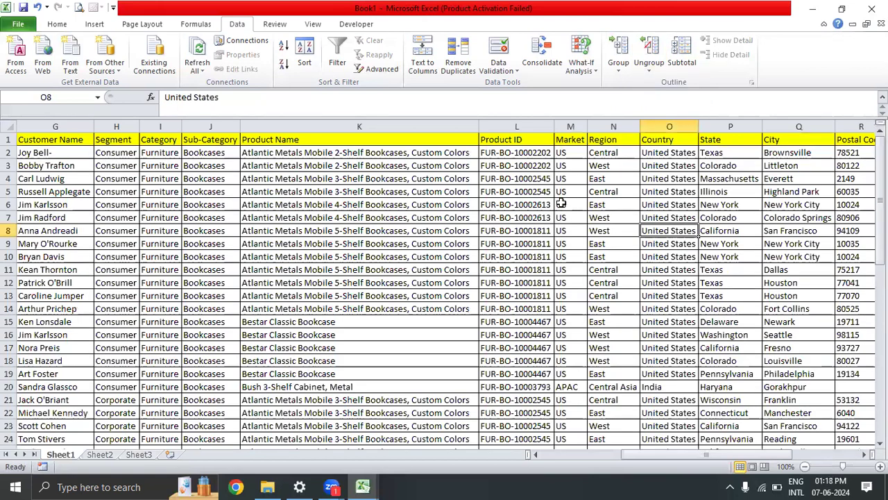
{"action": "left_click", "coordinate": [561, 204]}
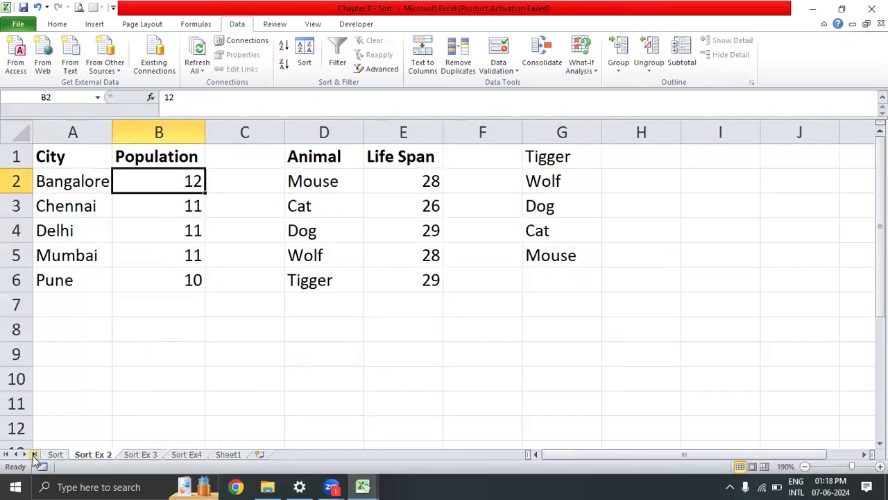
- Look at the product list on the Sort sheet of the Chapter 8 - Sort workbook
{"action": "left_click", "coordinate": [52, 457]}
{"action": "left_click", "coordinate": [299, 234]}
{"action": "left_click", "coordinate": [201, 244]}
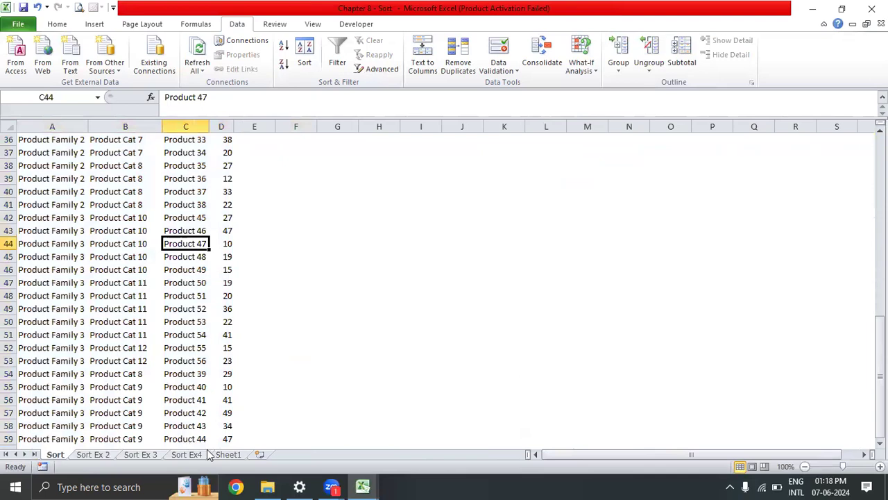
- Switch to the Global Superstore workbook and select all Order Master Data records from A1 to the last used cell
{"action": "left_click", "coordinate": [363, 486]}
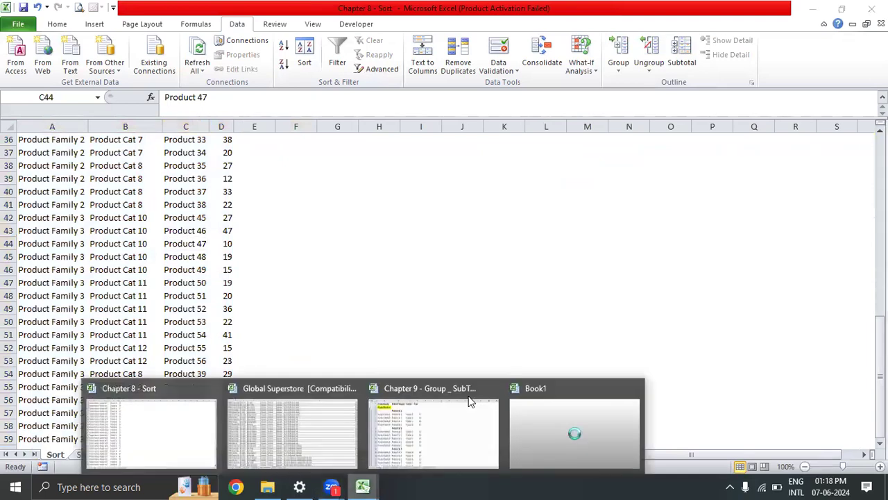
{"action": "left_click", "coordinate": [333, 440]}
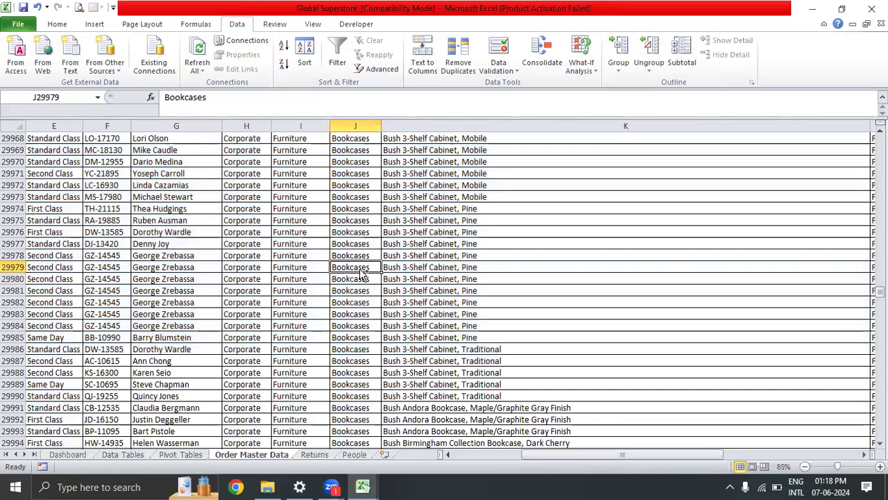
{"action": "key", "text": "ctrl+Up"}
{"action": "key", "text": "ctrl+Left"}
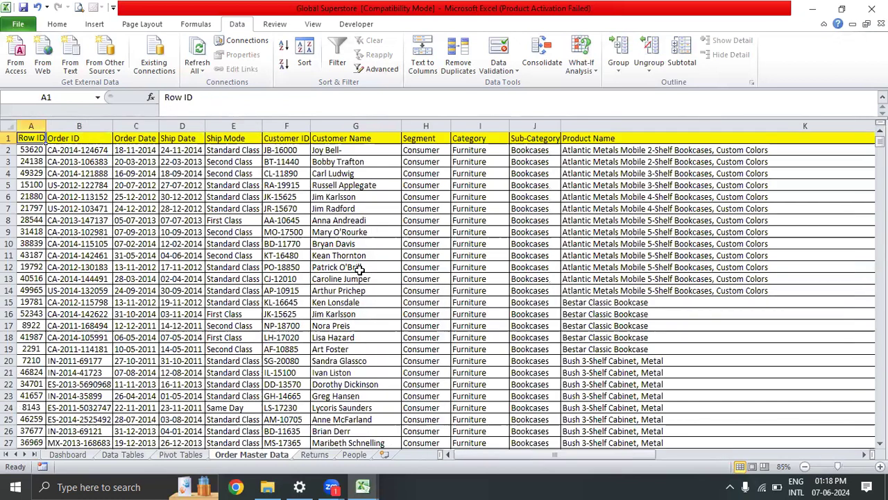
{"action": "key", "text": "ctrl+shift+End"}
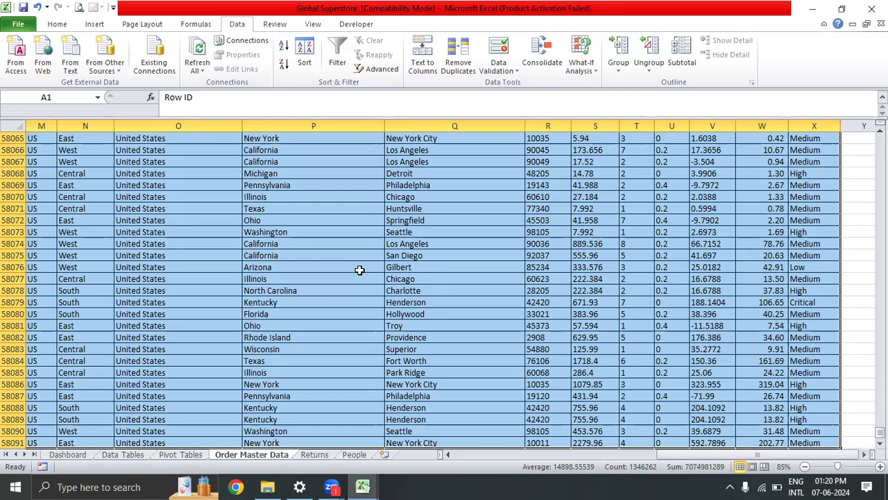
- Select all Sales values from S2 down to the last record to check their total
{"action": "key", "text": "ctrl+Home"}
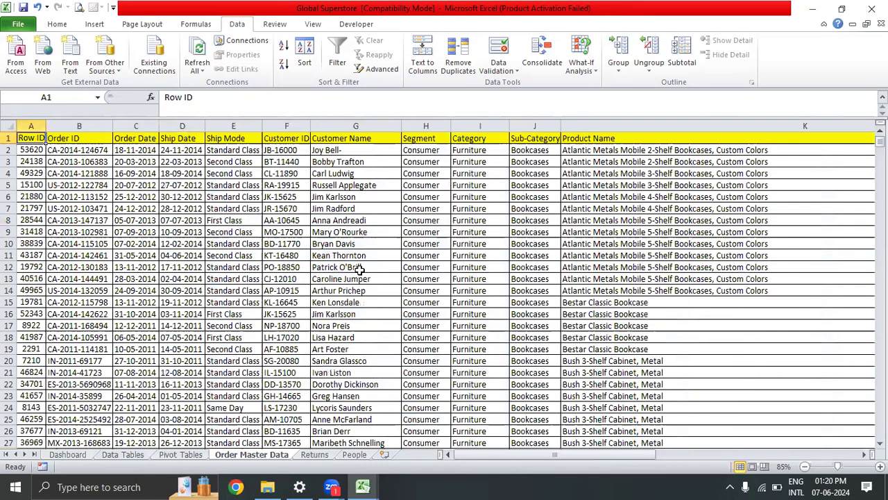
{"action": "key", "text": "Right"}
{"action": "key", "text": "Right"}
{"action": "key", "text": "Right"}
{"action": "key", "text": "Right"}
{"action": "key", "text": "Right"}
{"action": "key", "text": "Right"}
{"action": "key", "text": "Right"}
{"action": "key", "text": "Right"}
{"action": "key", "text": "Right"}
{"action": "key", "text": "Right"}
{"action": "key", "text": "Right"}
{"action": "key", "text": "Right"}
{"action": "key", "text": "Right"}
{"action": "key", "text": "Right"}
{"action": "key", "text": "Right"}
{"action": "key", "text": "Right"}
{"action": "key", "text": "Right"}
{"action": "key", "text": "Right"}
{"action": "key", "text": "Right"}
{"action": "key", "text": "Left"}
{"action": "key", "text": "Down"}
{"action": "key", "text": "ctrl+shift+Down"}
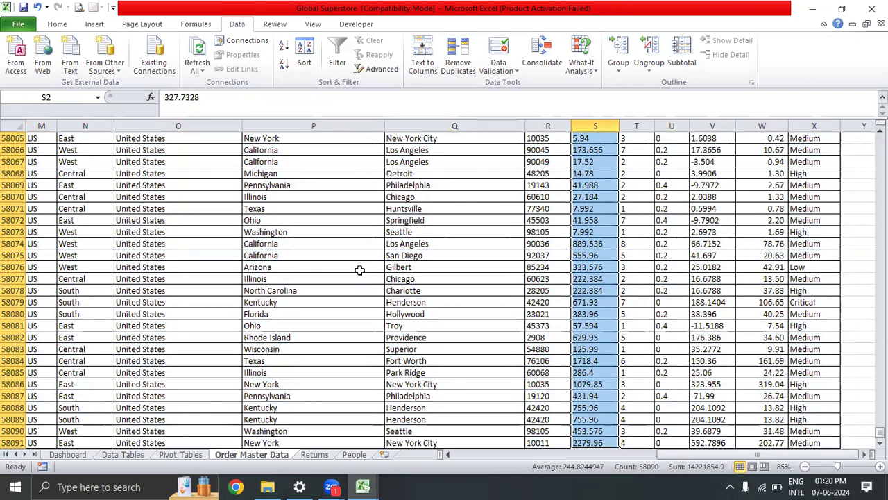
{"action": "key", "text": "ctrl+Up"}
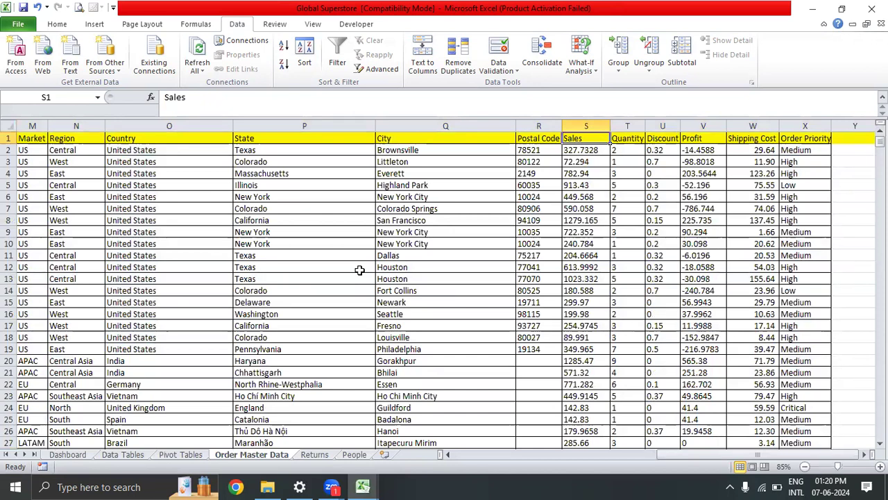
- Total the Sales column in S58092 with =SUM(S2:S58091) and make the result bold
{"action": "key", "text": "ctrl+Down"}
{"action": "key", "text": "Down"}
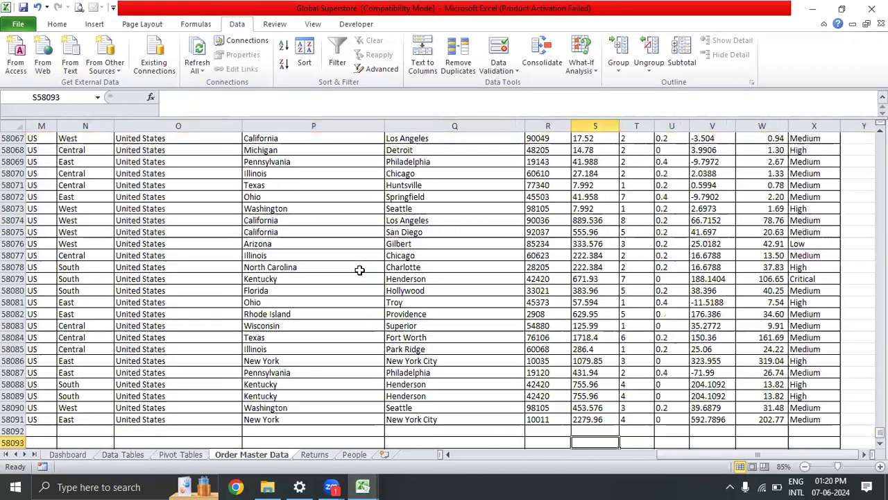
{"action": "type", "text": "=sum("}
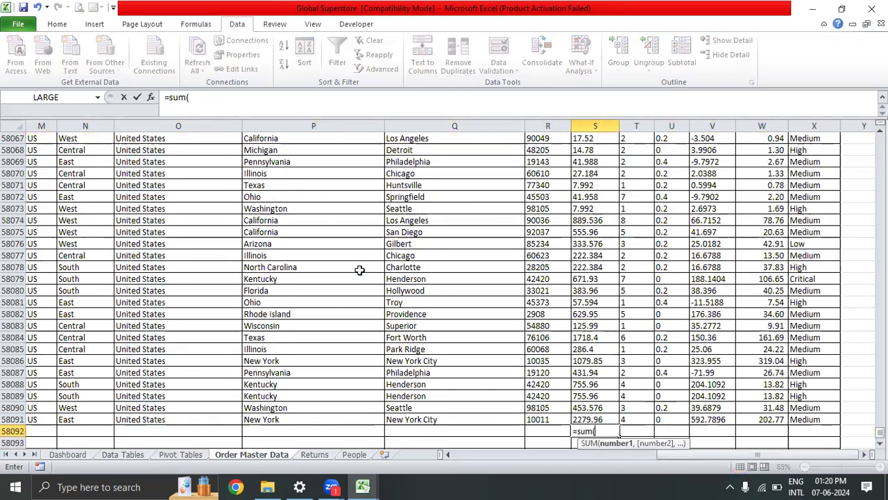
{"action": "key", "text": "Up"}
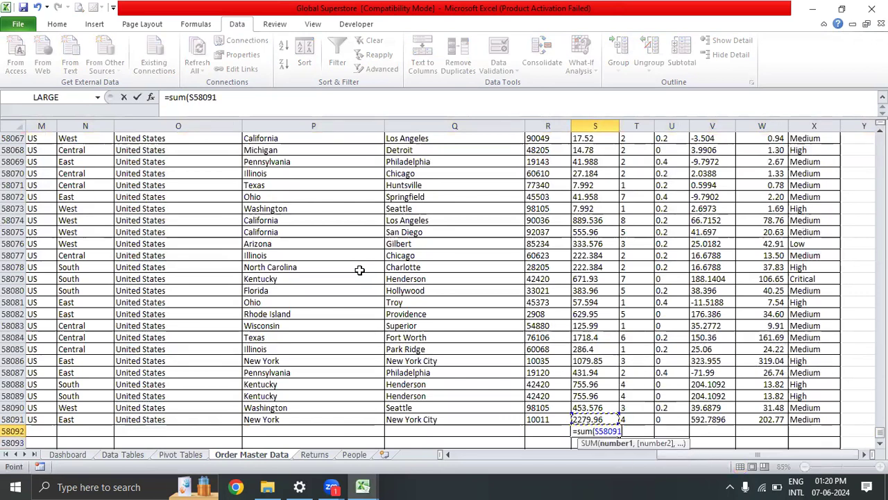
{"action": "key", "text": "ctrl+shift+Up"}
{"action": "key", "text": "shift+Down"}
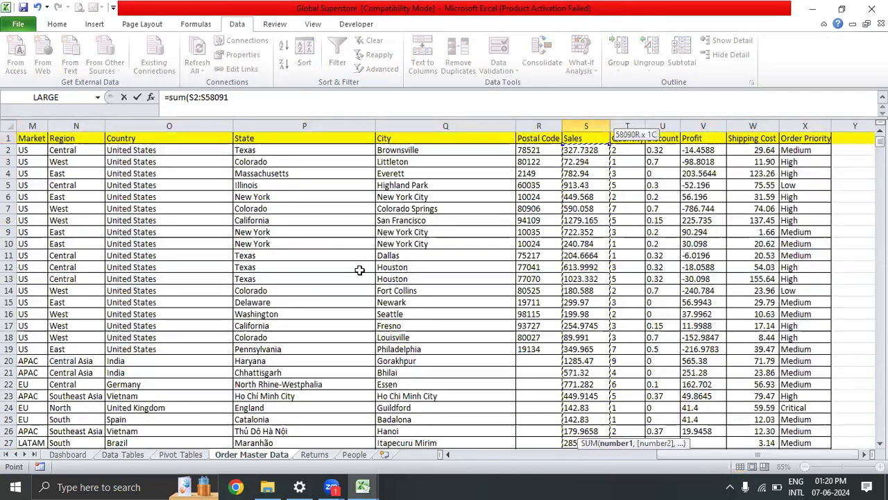
{"action": "type", "text": ")"}
{"action": "key", "text": "Return"}
{"action": "key", "text": "Up"}
{"action": "key", "text": "ctrl+b"}
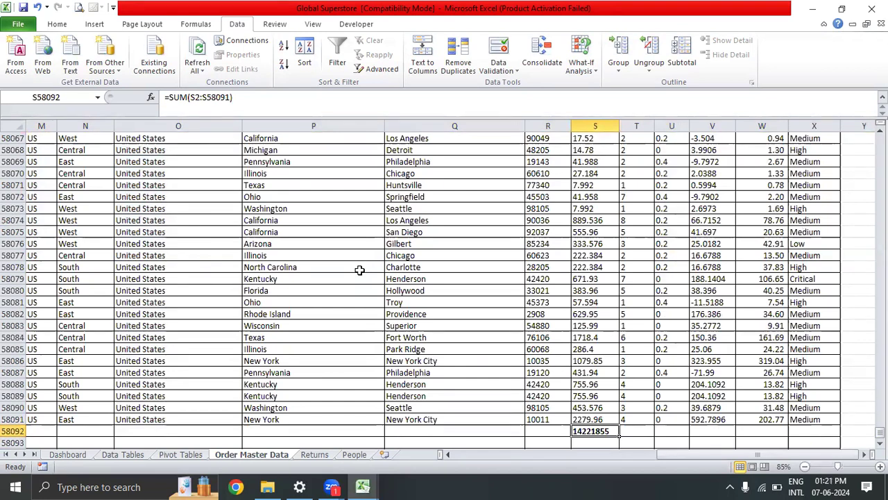
- Delete the SUM formula in S58092 below the Sales column
{"action": "key", "text": "Delete"}
{"action": "key", "text": "Up"}
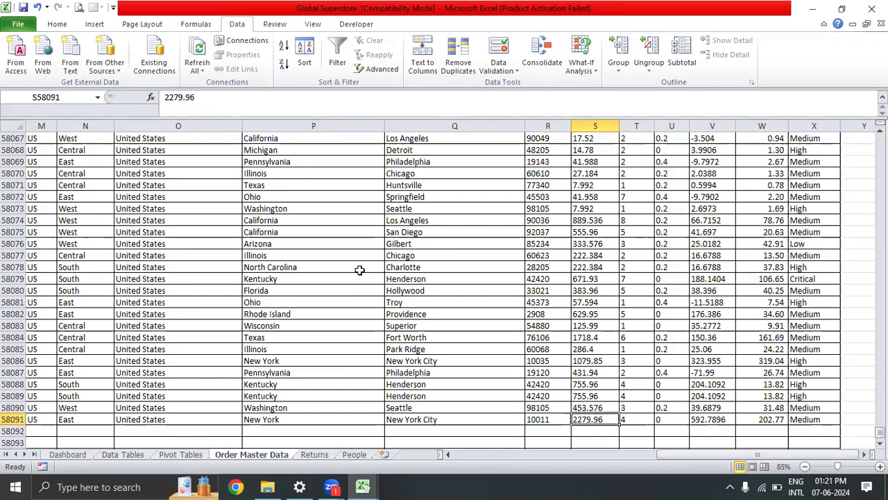
- Start a Subtotal on all records from A1 to the last used cell and deselect Order Priority as a subtotal column
{"action": "key", "text": "ctrl+Up"}
{"action": "key", "text": "ctrl+Left"}
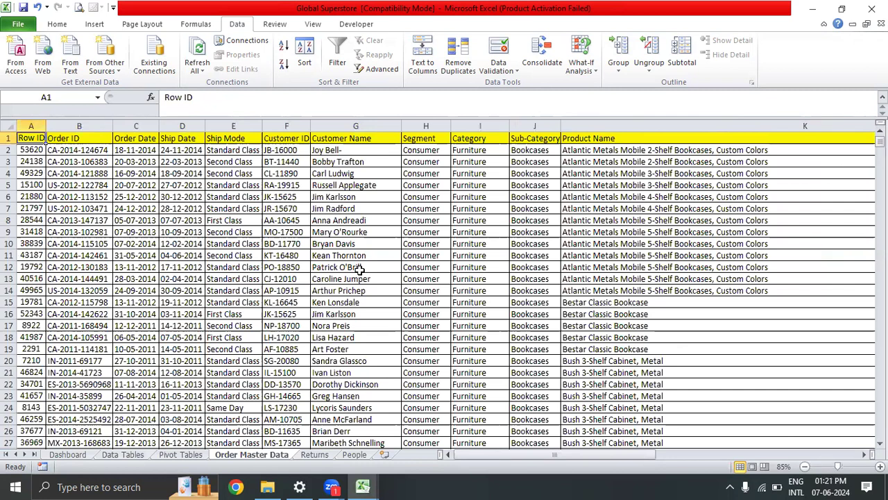
{"action": "key", "text": "ctrl+shift+End"}
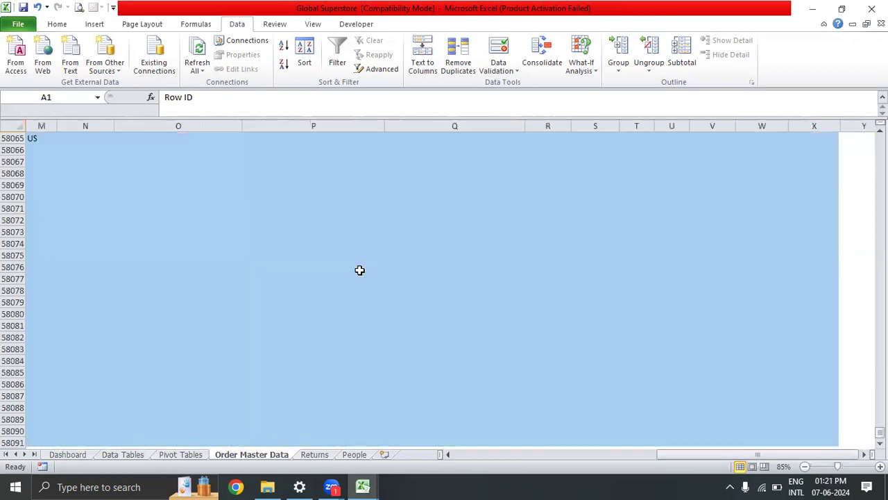
{"action": "left_click", "coordinate": [681, 54]}
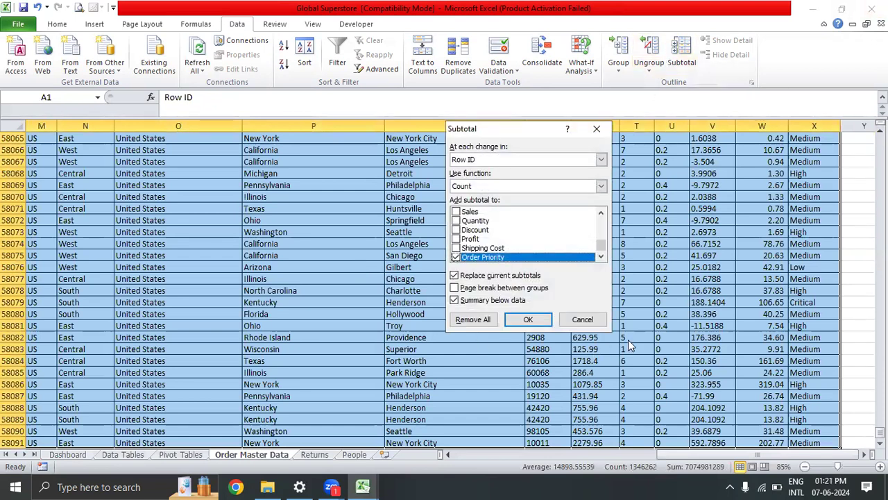
{"action": "left_click_drag", "start_coordinate": [601, 245], "coordinate": [602, 218]}
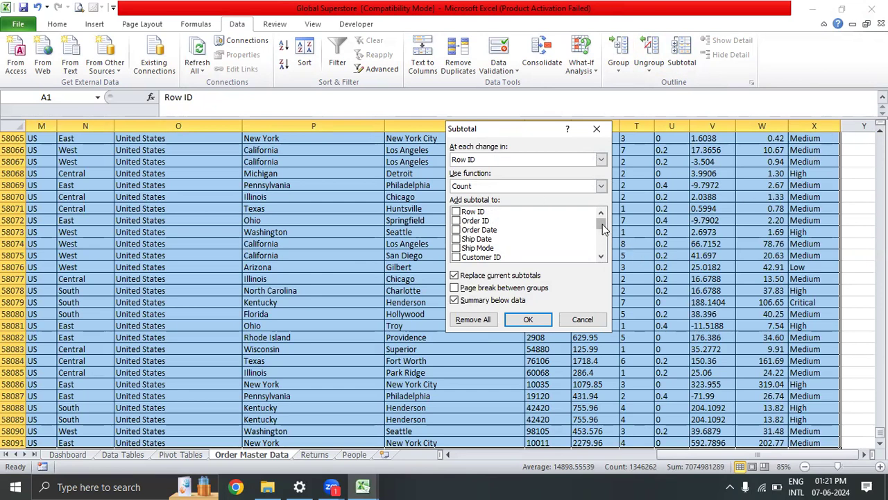
{"action": "left_click_drag", "start_coordinate": [602, 224], "coordinate": [603, 258]}
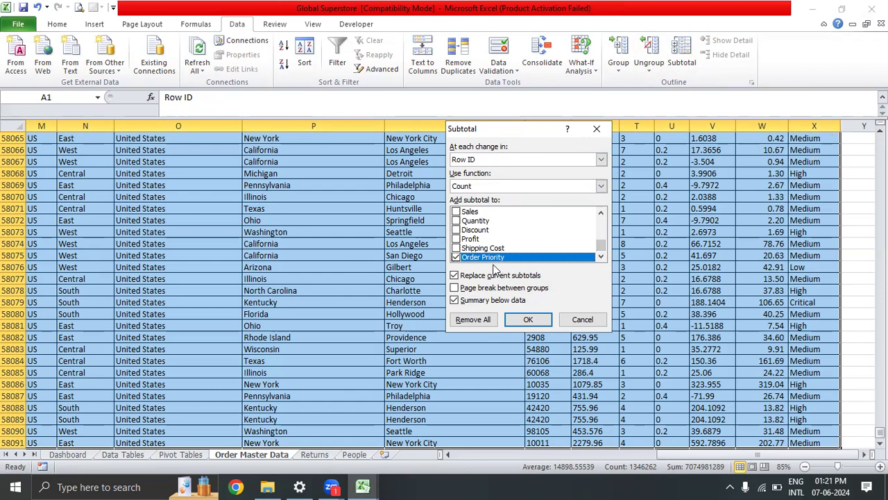
{"action": "left_click", "coordinate": [456, 256]}
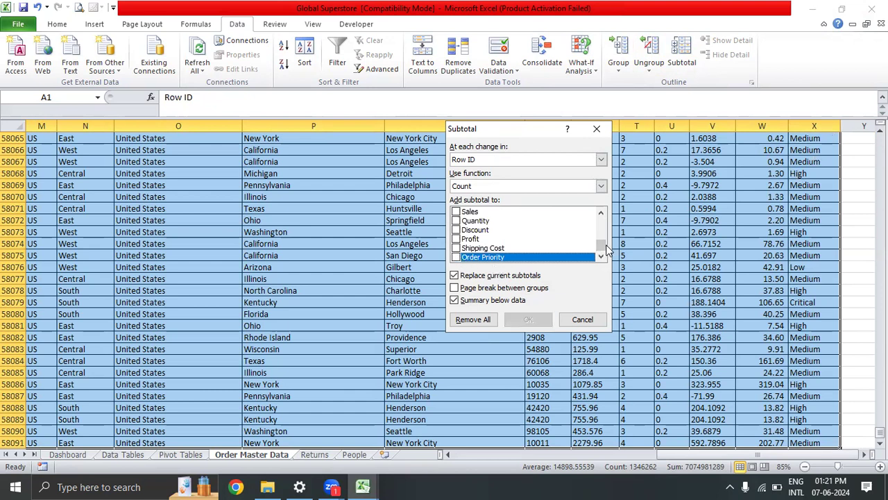
{"action": "key", "text": "Up"}
{"action": "key", "text": "Up"}
{"action": "key", "text": "Up"}
{"action": "key", "text": "Up"}
{"action": "key", "text": "Up"}
{"action": "left_click_drag", "start_coordinate": [601, 245], "coordinate": [601, 221]}
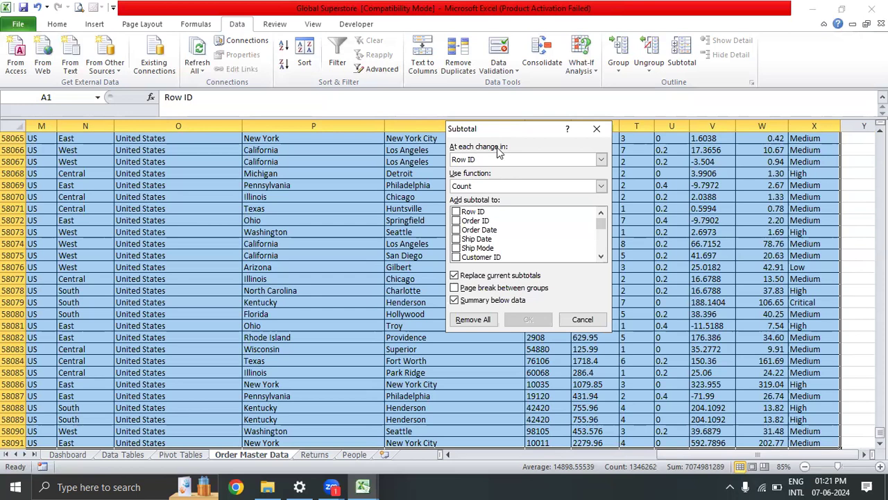
- Set the subtotal to be calculated at each change in Segment
{"action": "left_click", "coordinate": [601, 160]}
{"action": "scroll", "coordinate": [547, 188], "scroll_direction": "down", "scroll_amount": 3}
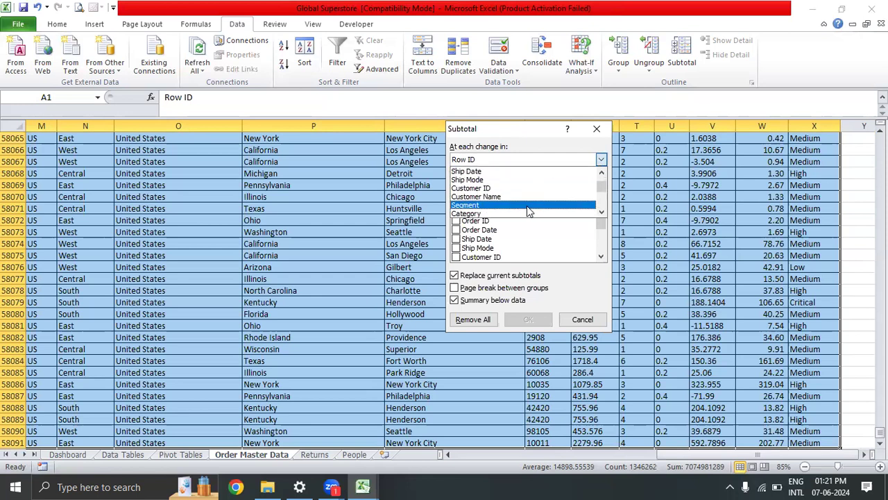
{"action": "left_click", "coordinate": [528, 207]}
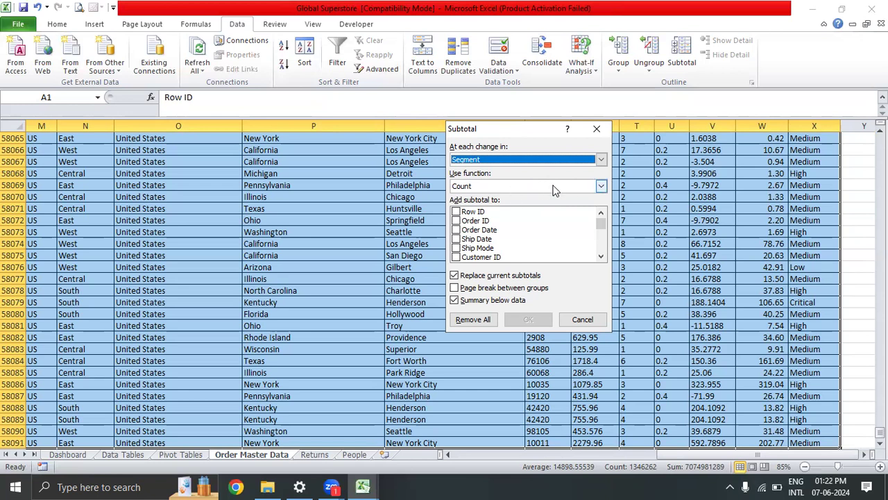
- Review the available subtotal functions and choose Sum
{"action": "left_click", "coordinate": [601, 188]}
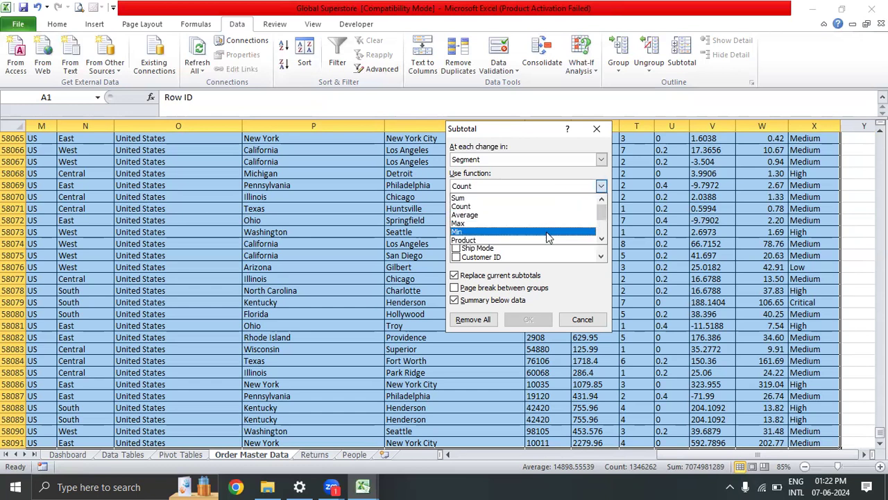
{"action": "left_click", "coordinate": [602, 239]}
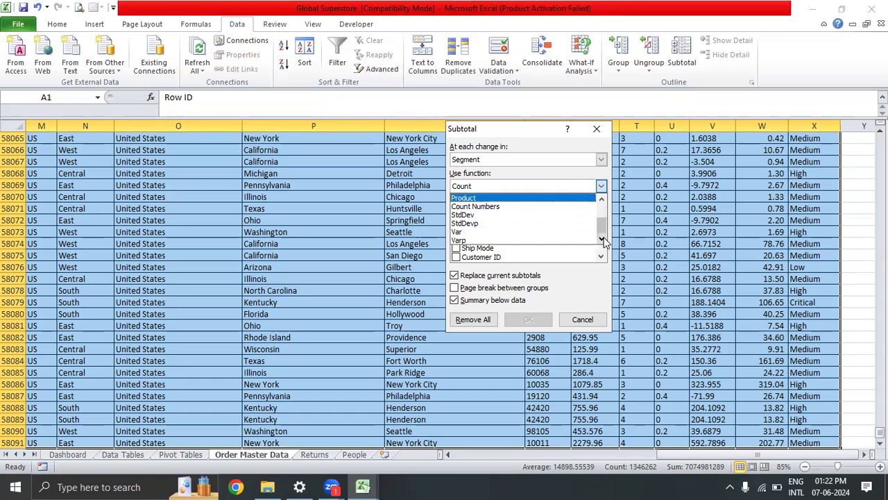
{"action": "left_click", "coordinate": [603, 201]}
{"action": "left_click_drag", "start_coordinate": [603, 202], "coordinate": [602, 237]}
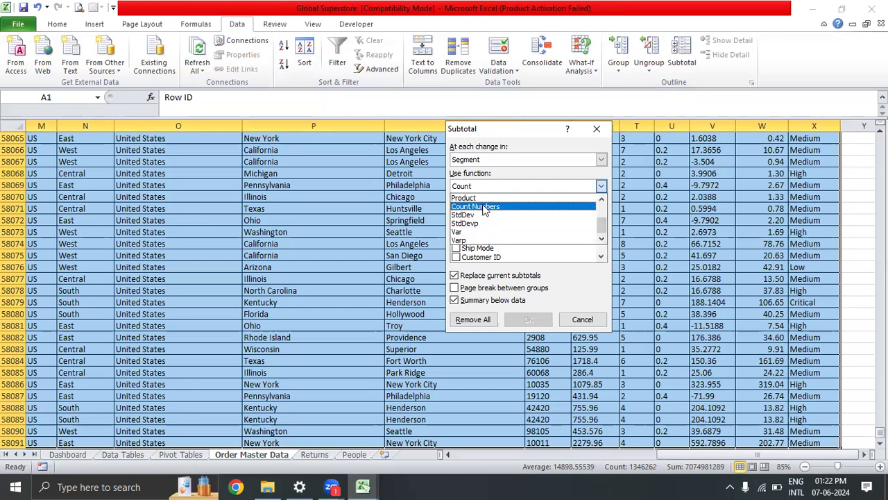
{"action": "scroll", "coordinate": [485, 212], "scroll_direction": "up", "scroll_amount": 2}
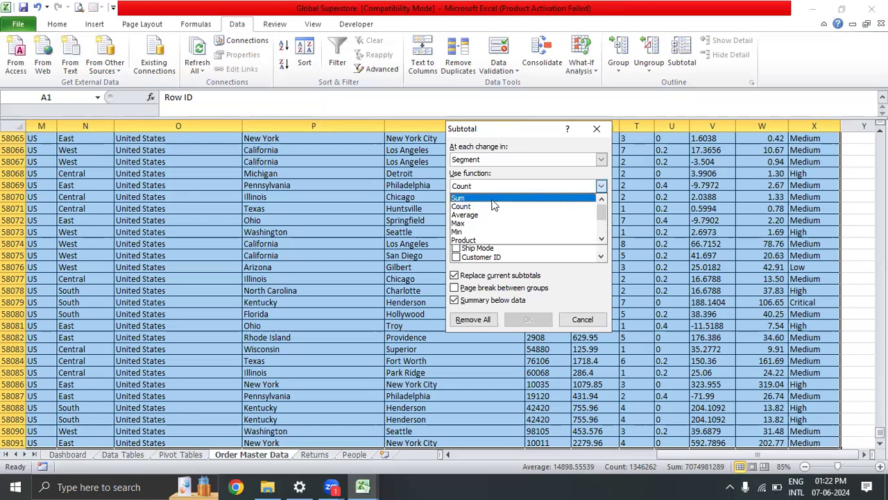
{"action": "left_click", "coordinate": [493, 199]}
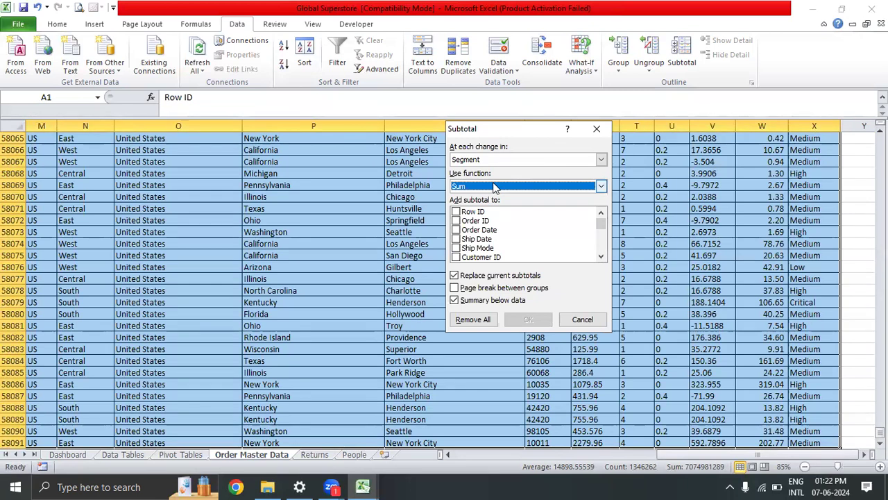
- Add the subtotal to the Sales column and apply it to the Order Master Data records
{"action": "left_click_drag", "start_coordinate": [601, 223], "coordinate": [600, 256]}
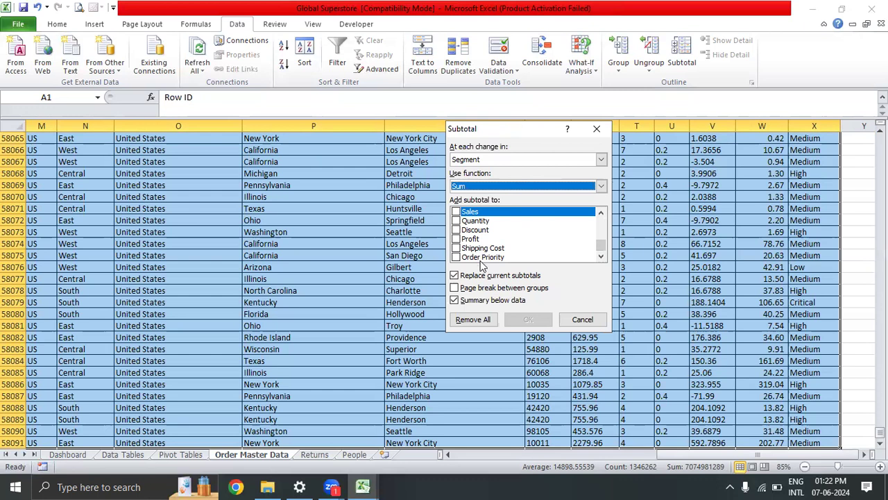
{"action": "left_click", "coordinate": [456, 212]}
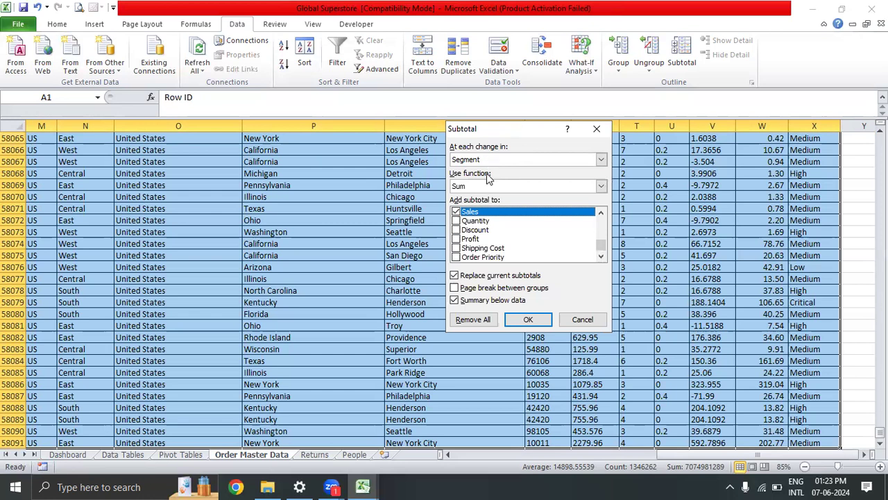
{"action": "left_click", "coordinate": [522, 324]}
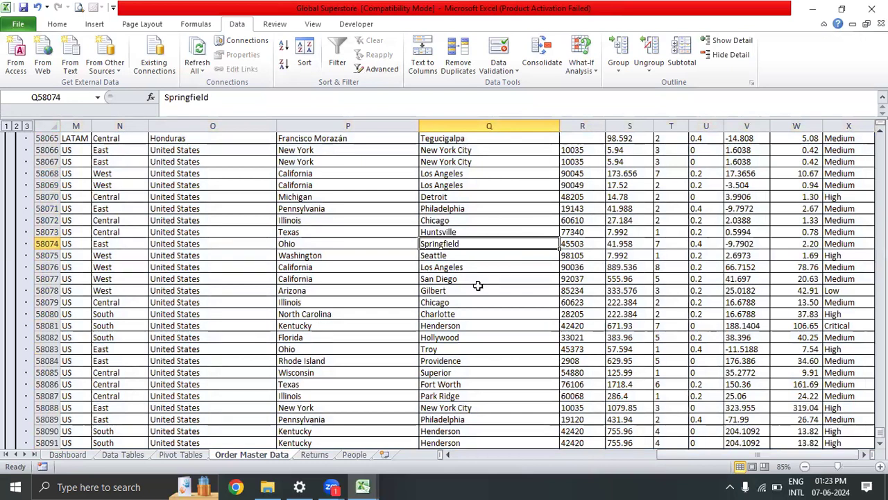
- Review the inserted segment subtotal rows from the end of the data up to the Segment header in H1
{"action": "key", "text": "ctrl+Up"}
{"action": "key", "text": "ctrl+Up"}
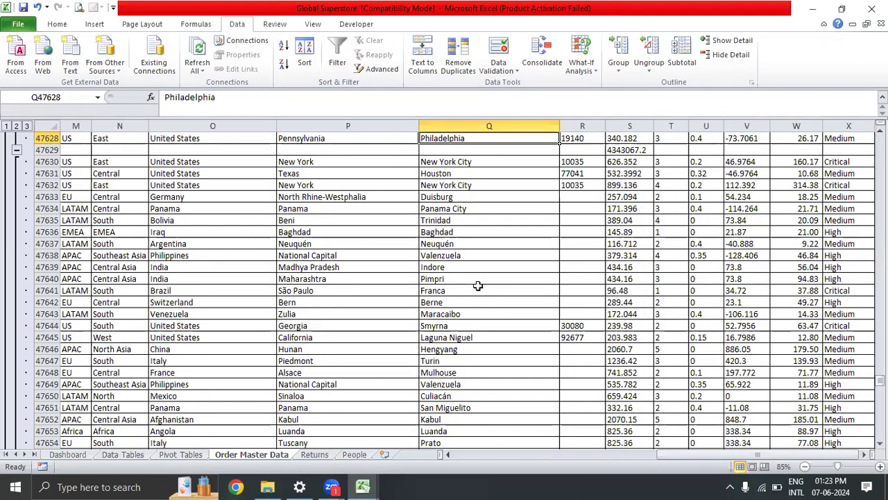
{"action": "key", "text": "ctrl+Up"}
{"action": "key", "text": "Left"}
{"action": "key", "text": "Left"}
{"action": "key", "text": "Left"}
{"action": "key", "text": "Left"}
{"action": "key", "text": "ctrl+Up"}
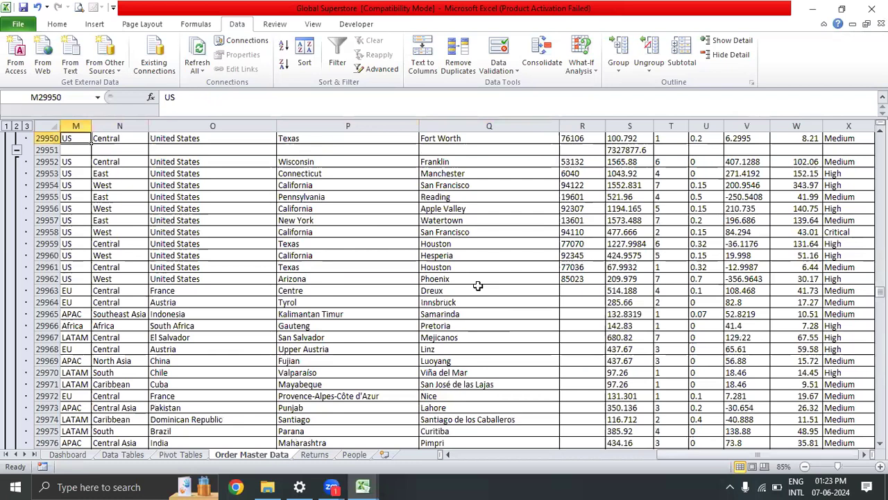
{"action": "key", "text": "ctrl+Left"}
{"action": "key", "text": "ctrl+Up"}
{"action": "key", "text": "Right"}
{"action": "key", "text": "Right"}
{"action": "key", "text": "Right"}
{"action": "key", "text": "Right"}
{"action": "key", "text": "Right"}
{"action": "key", "text": "Right"}
{"action": "key", "text": "Right"}
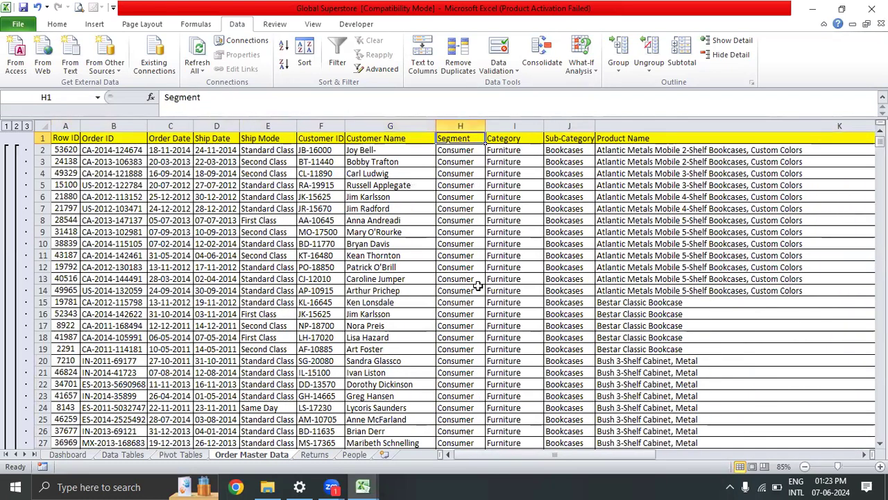
- Examine the Grand Total row at the end of the Segment column and the Consumer Total row in H29951
{"action": "key", "text": "ctrl+Down"}
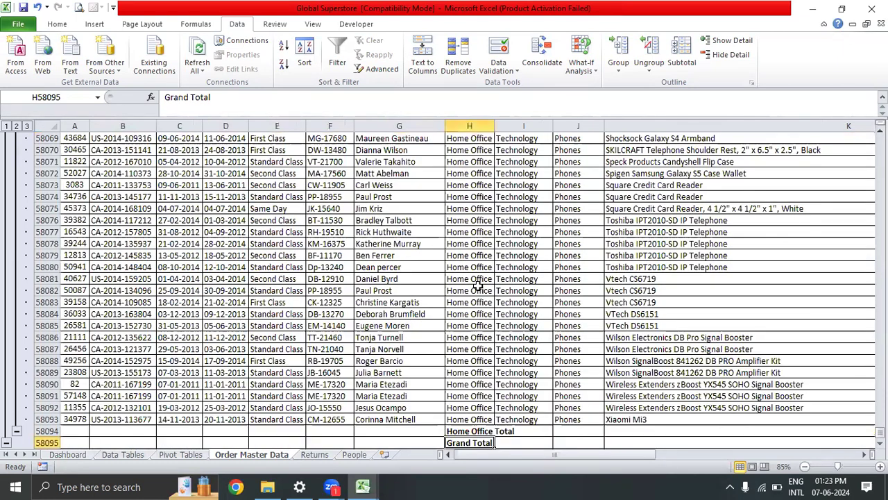
{"action": "key", "text": "ctrl+Up"}
{"action": "key", "text": "Right"}
{"action": "key", "text": "ctrl+Down"}
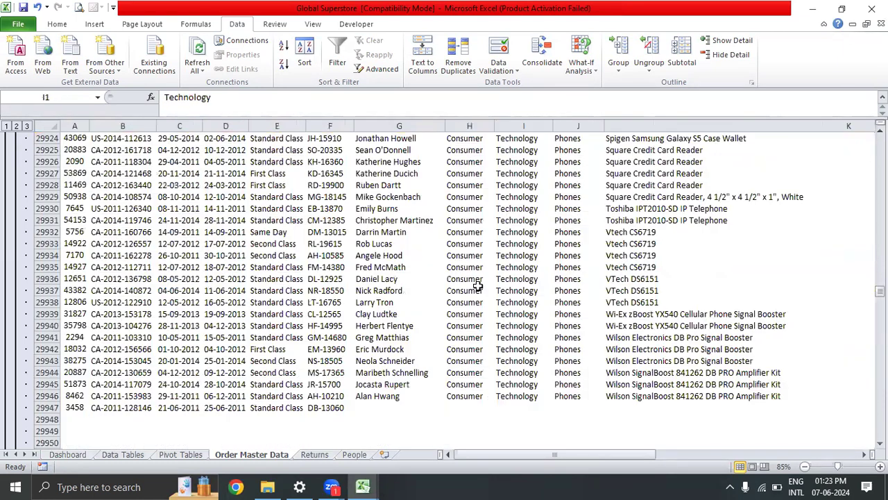
{"action": "key", "text": "Down"}
{"action": "key", "text": "Left"}
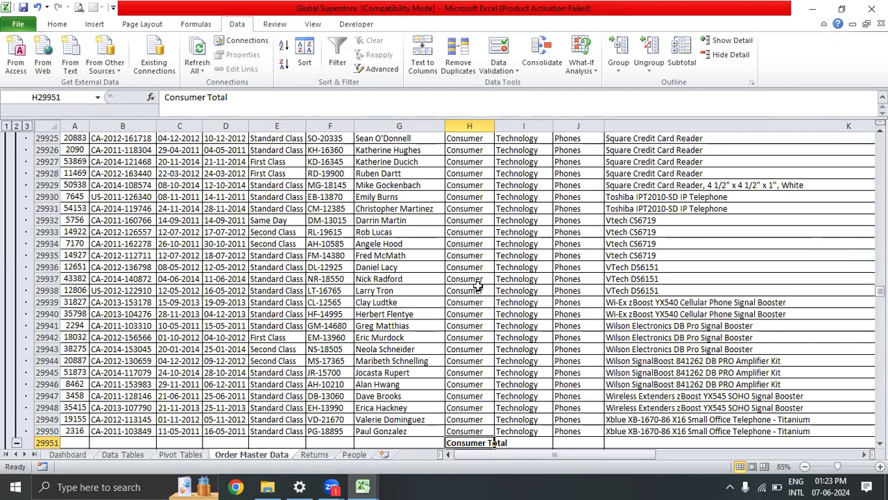
- Select the Consumer entries in the Segment column from H29950 up to H2 to check their count, returning to the Consumer Total cell
{"action": "key", "text": "Up"}
{"action": "key", "text": "ctrl+shift+Up"}
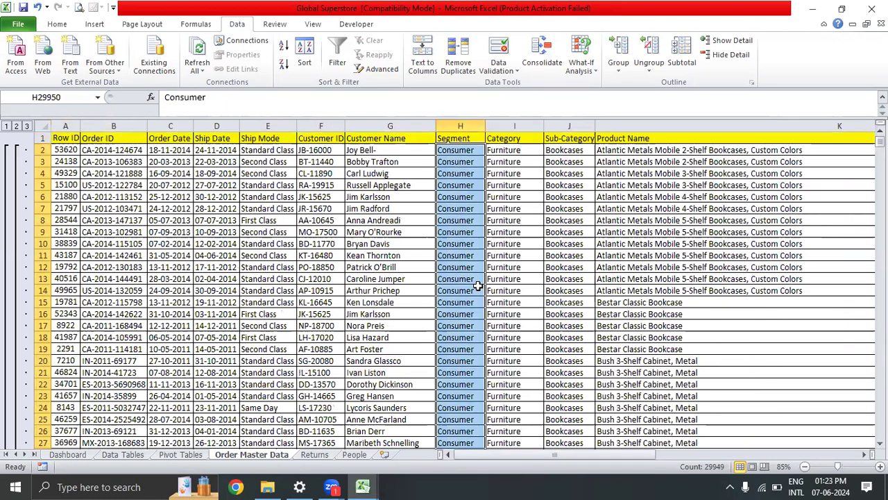
{"action": "key", "text": "Down"}
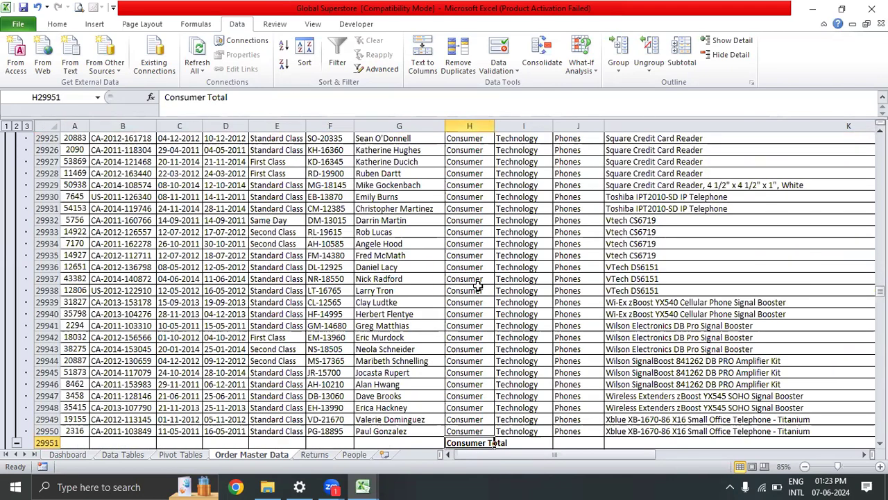
- Autofit all column widths on the sheet and bold the Consumer Total's Sales subtotal in S29951
{"action": "key", "text": "ctrl+a"}
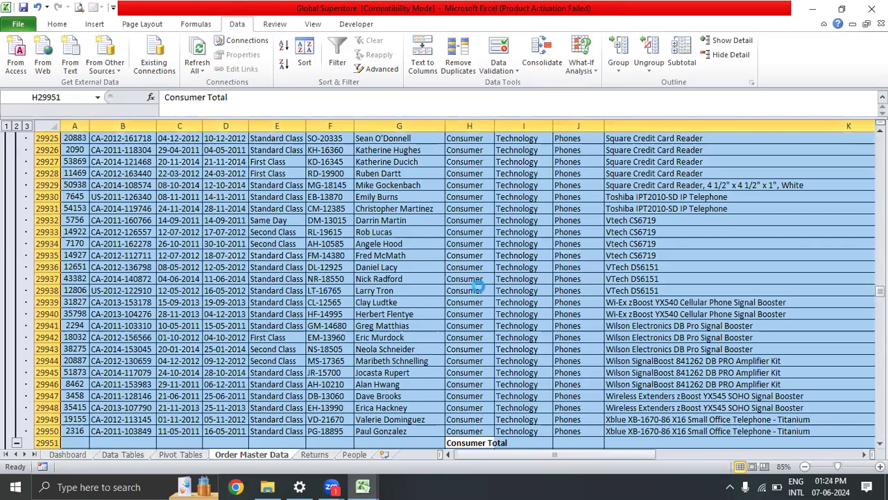
{"action": "key", "text": "Down"}
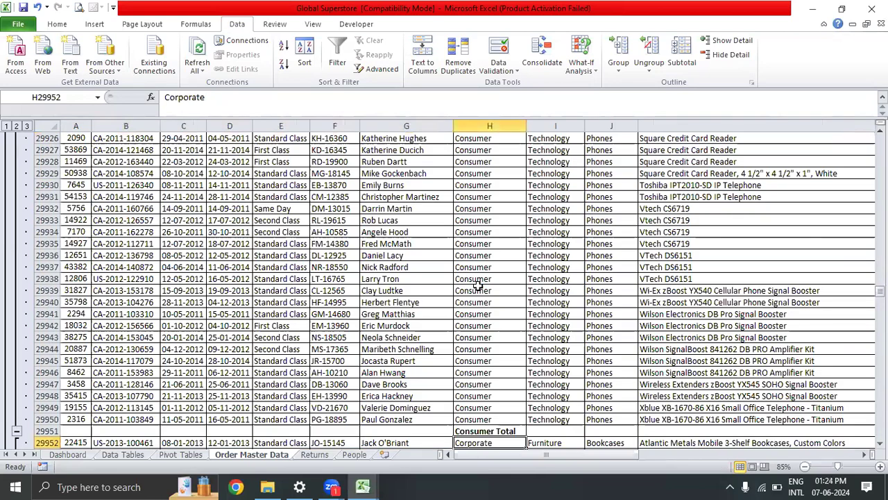
{"action": "key", "text": "Up"}
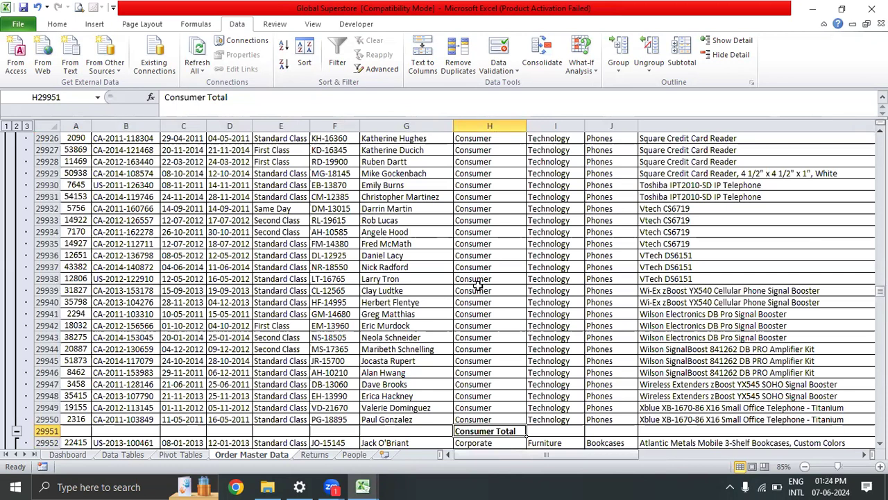
{"action": "key", "text": "ctrl+Right"}
{"action": "key", "text": "ctrl+b"}
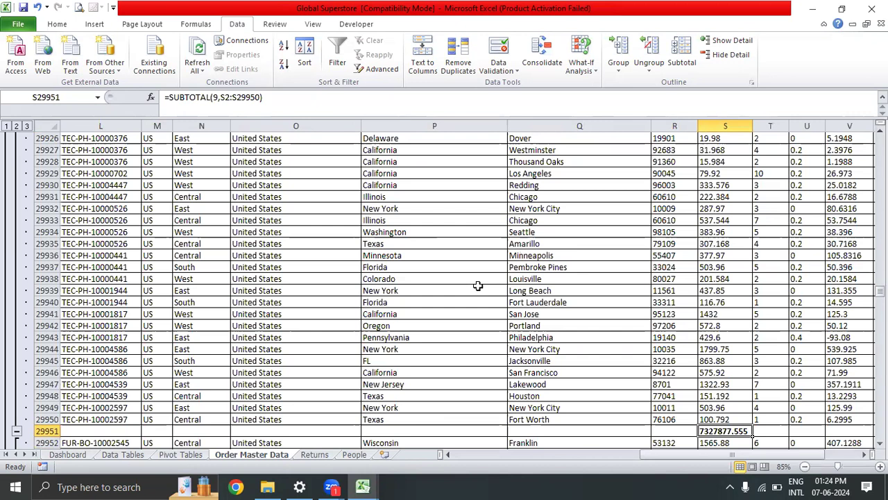
- Select the Consumer Sales values from S29950 up to S2 to check their sum, returning to the subtotal in S29951
{"action": "key", "text": "Up"}
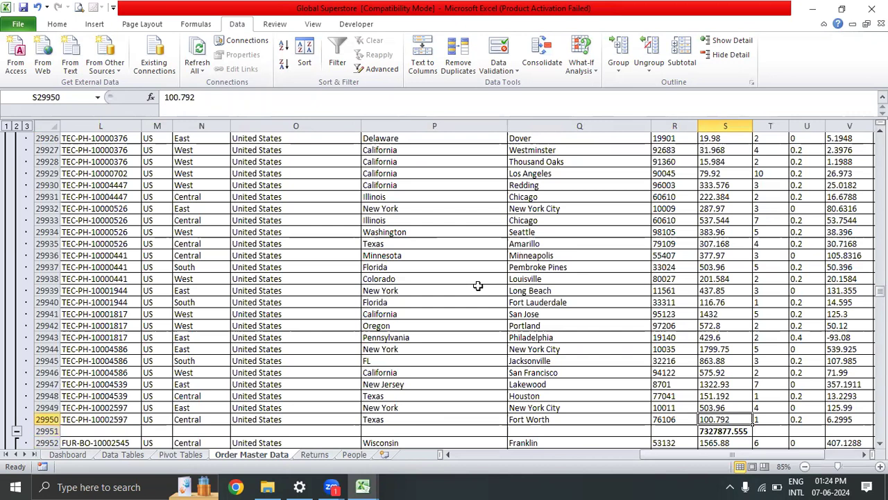
{"action": "key", "text": "ctrl+shift+Up"}
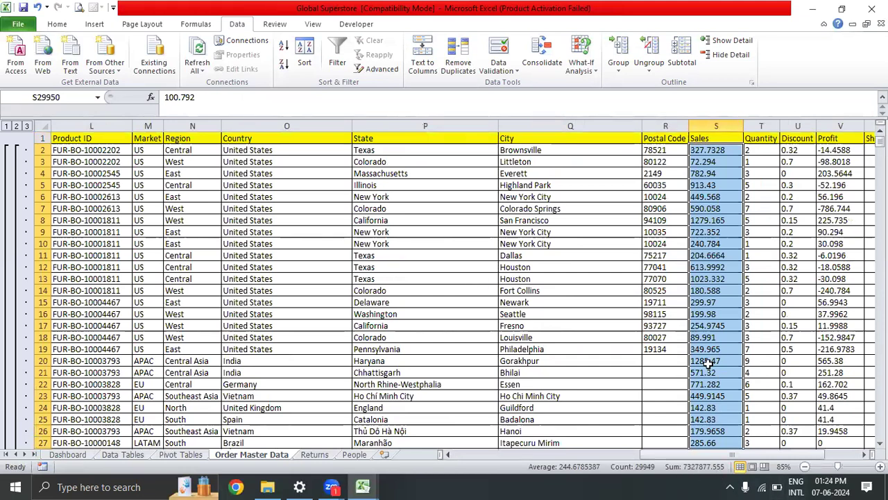
{"action": "scroll", "coordinate": [706, 365], "scroll_direction": "down", "scroll_amount": 7}
{"action": "left_click", "coordinate": [705, 382]}
{"action": "key", "text": "Left"}
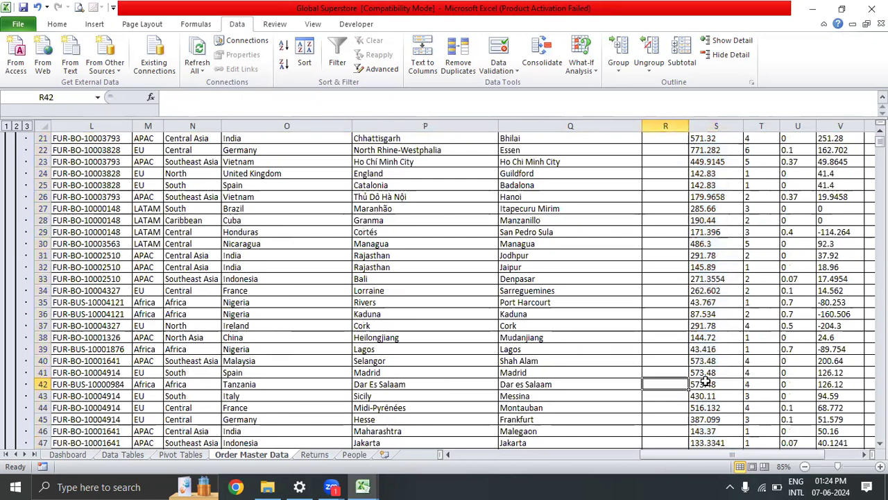
{"action": "key", "text": "Left"}
{"action": "key", "text": "ctrl+Down"}
{"action": "key", "text": "Right"}
{"action": "key", "text": "Right"}
{"action": "key", "text": "Down"}
{"action": "key", "text": "Down"}
{"action": "key", "text": "Up"}
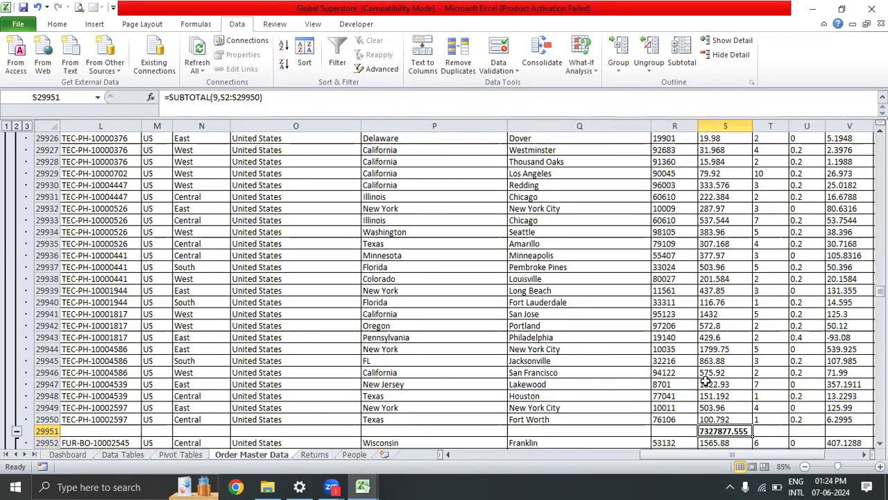
- Format the Consumer Sales subtotal in S29951 to show no decimal places
{"action": "left_click", "coordinate": [57, 24]}
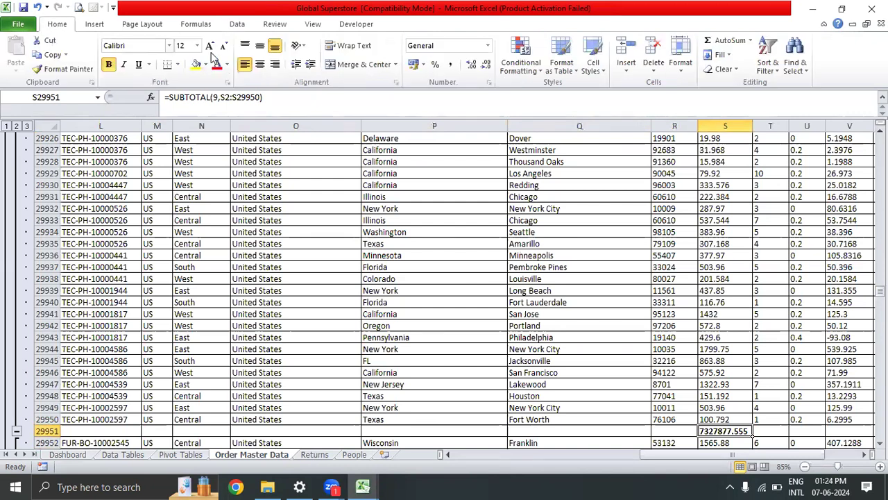
{"action": "left_click", "coordinate": [486, 64]}
{"action": "left_click", "coordinate": [486, 65]}
{"action": "left_click", "coordinate": [485, 64]}
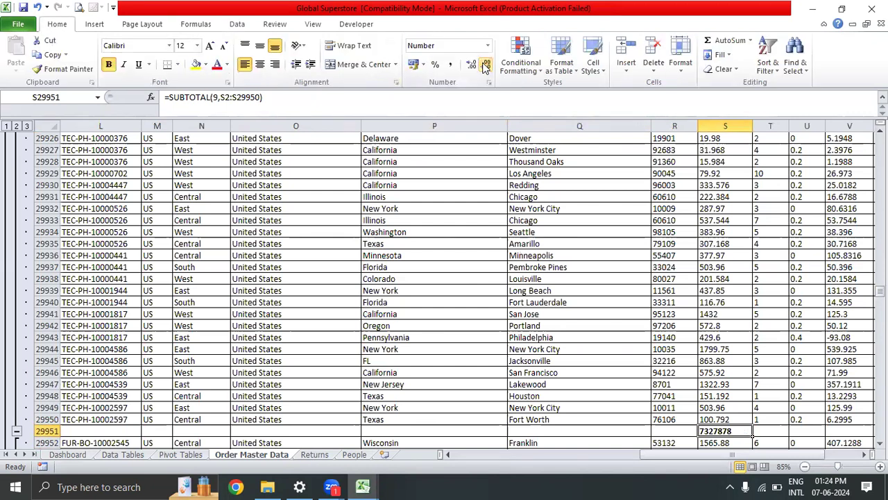
{"action": "left_click", "coordinate": [723, 421]}
{"action": "left_click", "coordinate": [723, 431]}
- Format the Corporate Sales subtotal in S47629 to show no decimal places
{"action": "key", "text": "Down"}
{"action": "key", "text": "Left"}
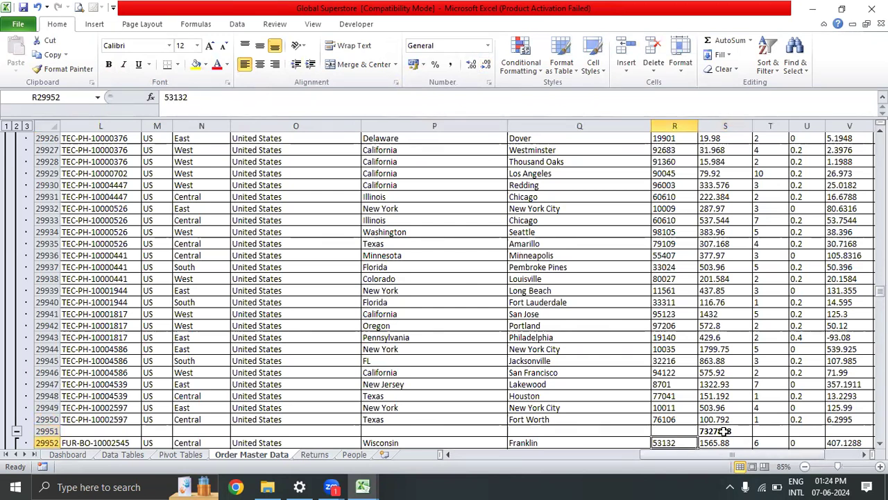
{"action": "key", "text": "Down"}
{"action": "key", "text": "Down"}
{"action": "key", "text": "Down"}
{"action": "key", "text": "Down"}
{"action": "key", "text": "Down"}
{"action": "key", "text": "Down"}
{"action": "key", "text": "Down"}
{"action": "key", "text": "Down"}
{"action": "key", "text": "Down"}
{"action": "key", "text": "Down"}
{"action": "key", "text": "Down"}
{"action": "key", "text": "Down"}
{"action": "key", "text": "Left"}
{"action": "key", "text": "Left"}
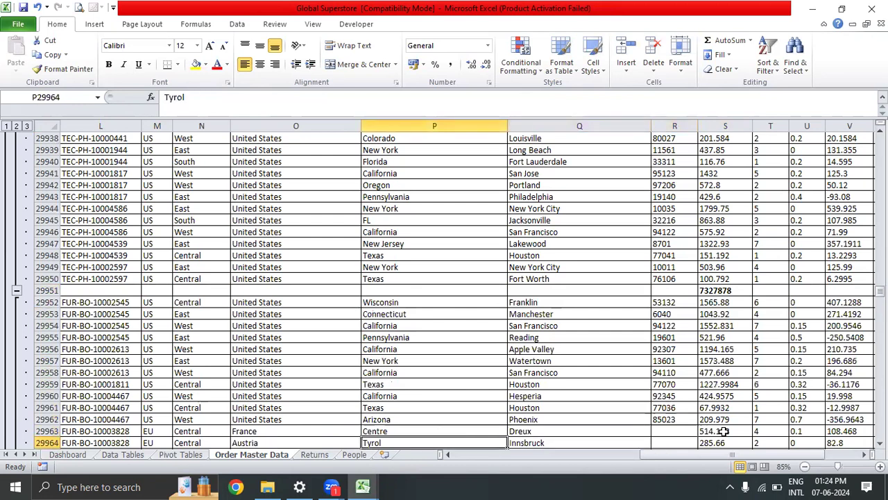
{"action": "key", "text": "ctrl+Down"}
{"action": "key", "text": "Down"}
{"action": "key", "text": "Up"}
{"action": "key", "text": "Down"}
{"action": "key", "text": "Down"}
{"action": "key", "text": "Down"}
{"action": "key", "text": "Up"}
{"action": "key", "text": "Up"}
{"action": "key", "text": "Right"}
{"action": "key", "text": "Right"}
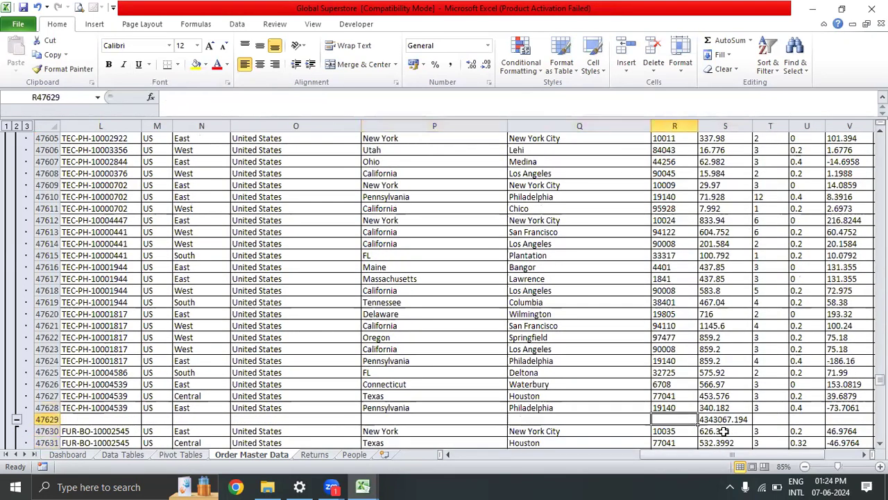
{"action": "key", "text": "Right"}
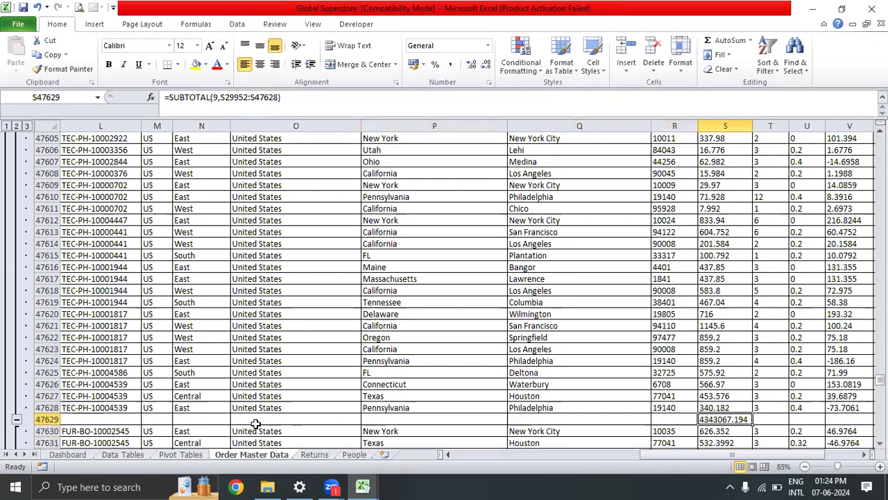
{"action": "left_click", "coordinate": [488, 65]}
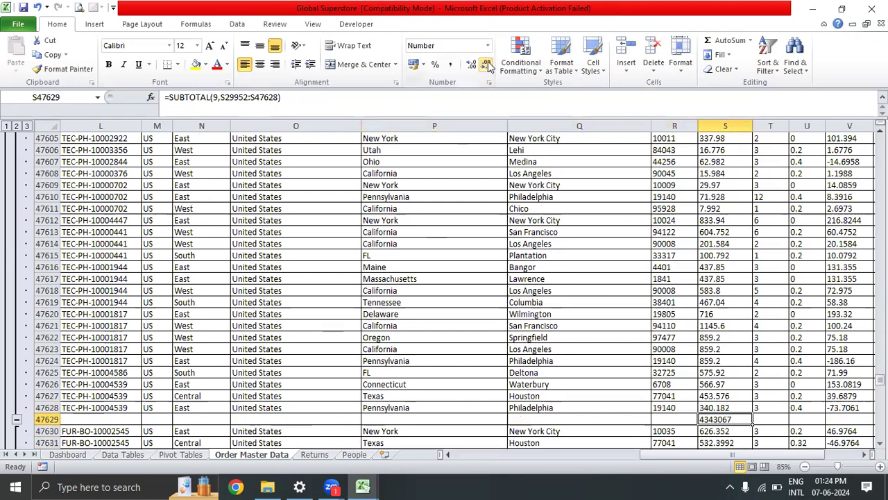
- Examine the label in H47629 of the Segment column that belongs to the Corporate Sales subtotal
{"action": "key", "text": "ctrl+Left"}
{"action": "key", "text": "Right"}
{"action": "key", "text": "Left"}
{"action": "key", "text": "Left"}
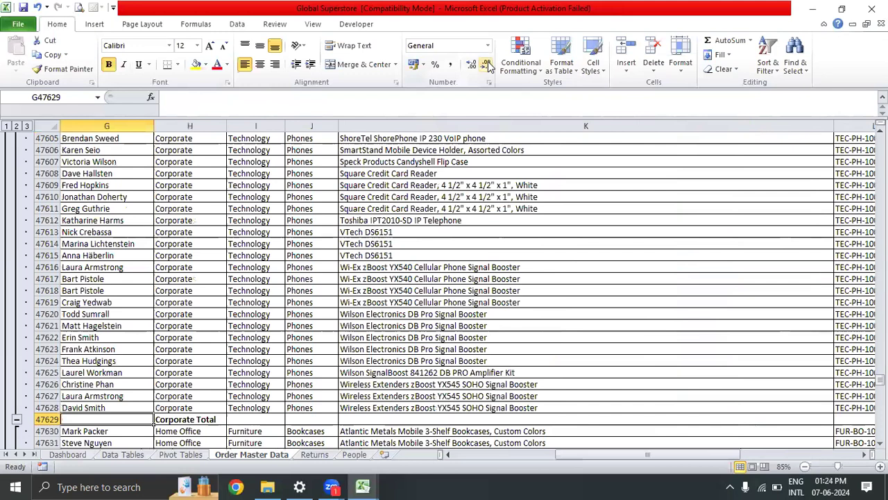
{"action": "key", "text": "Left"}
{"action": "key", "text": "Right"}
{"action": "key", "text": "Right"}
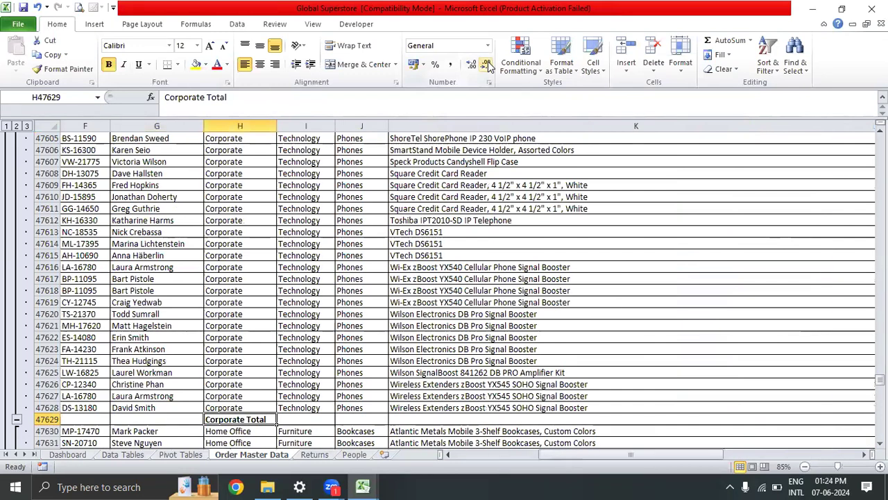
- Bold the Home Office Sales subtotal in S58094 and the Grand Total's Sales value in S58095
{"action": "key", "text": "Right"}
{"action": "key", "text": "Down"}
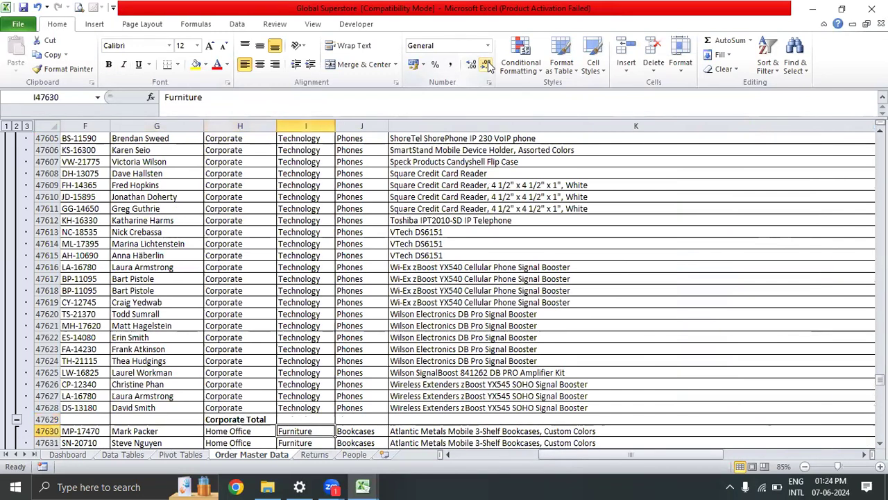
{"action": "key", "text": "ctrl+Down"}
{"action": "key", "text": "Down"}
{"action": "key", "text": "Left"}
{"action": "key", "text": "ctrl+Right"}
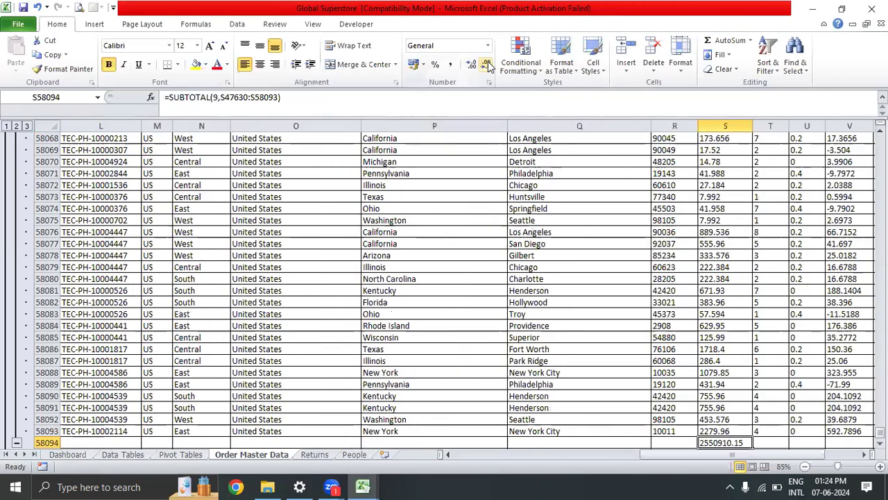
{"action": "key", "text": "ctrl+b"}
{"action": "key", "text": "Down"}
{"action": "key", "text": "ctrl+b"}
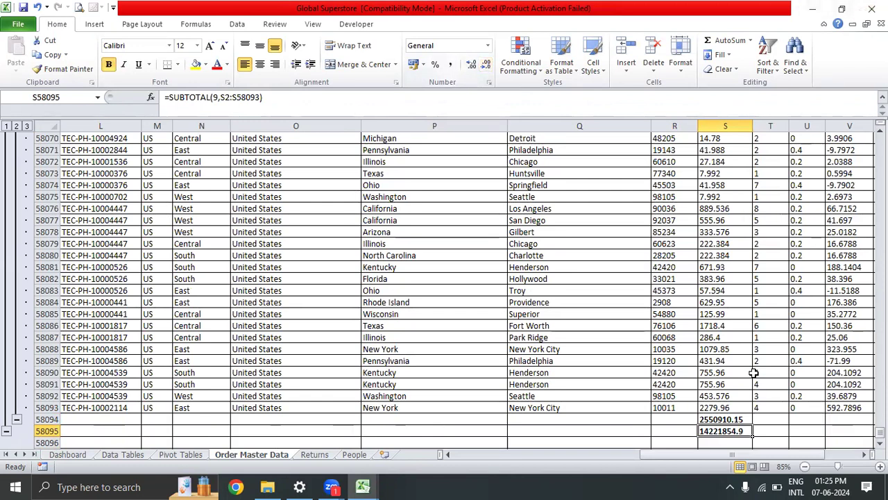
- Return to cell A1 and collapse the outline to level 1 so only the Grand Total row remains
{"action": "left_click", "coordinate": [723, 419]}
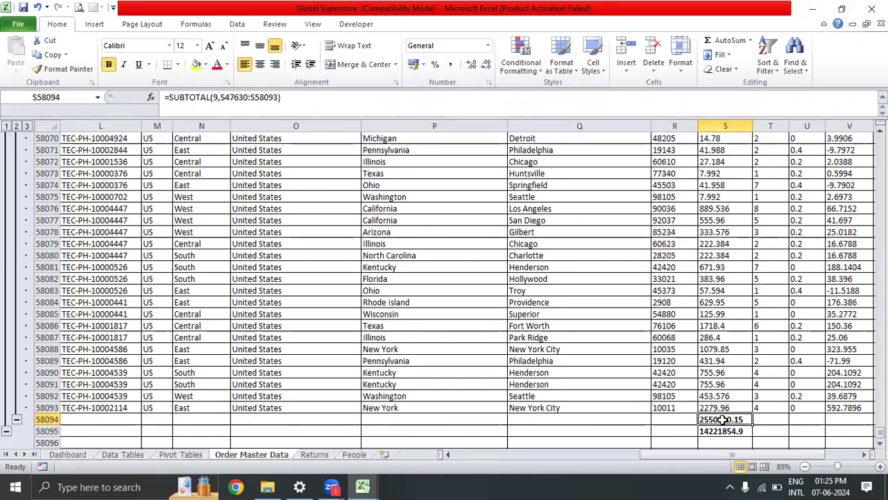
{"action": "key", "text": "ctrl+Up"}
{"action": "key", "text": "Left"}
{"action": "key", "text": "Right"}
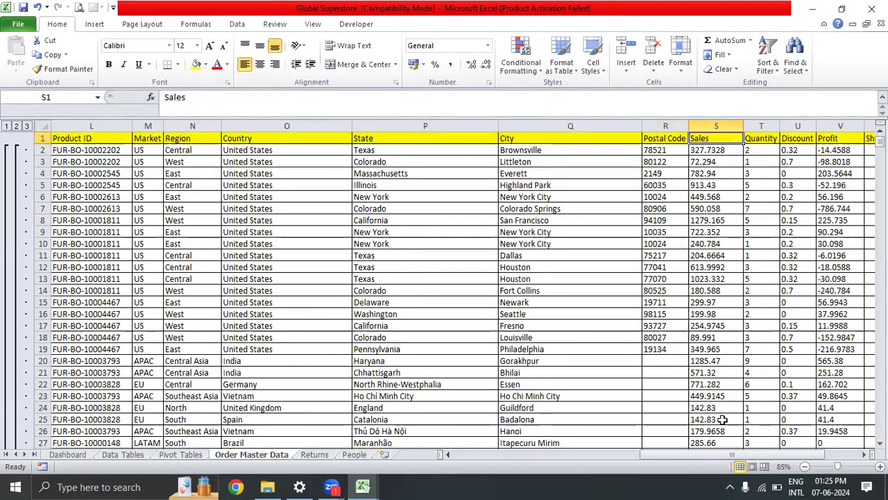
{"action": "key", "text": "ctrl+Home"}
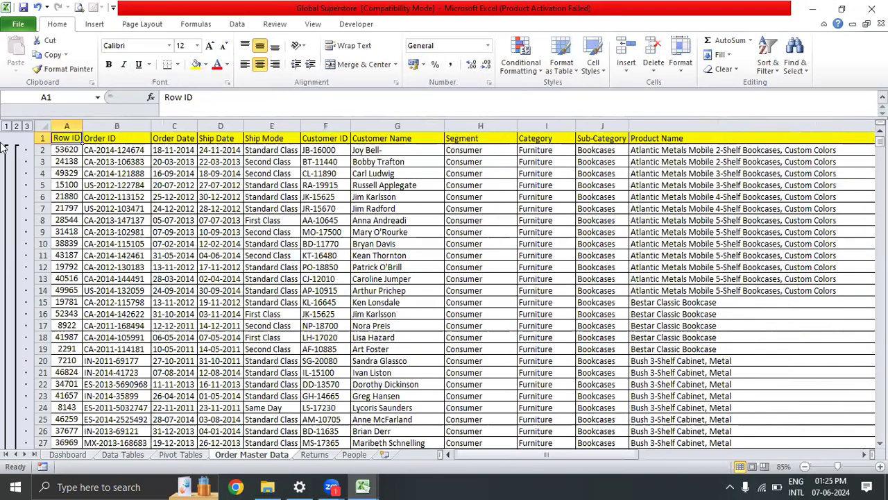
{"action": "left_click", "coordinate": [7, 126]}
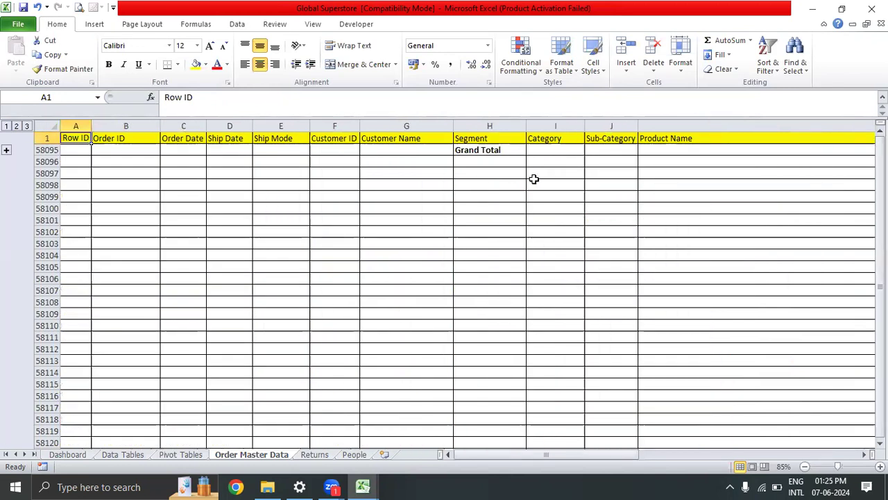
- Hide columns I through R so Sales sits beside Segment, and check the Grand Total label and its Sales formula
{"action": "left_click", "coordinate": [500, 156]}
{"action": "left_click_drag", "start_coordinate": [555, 125], "coordinate": [671, 126]}
{"action": "right_click", "coordinate": [672, 128]}
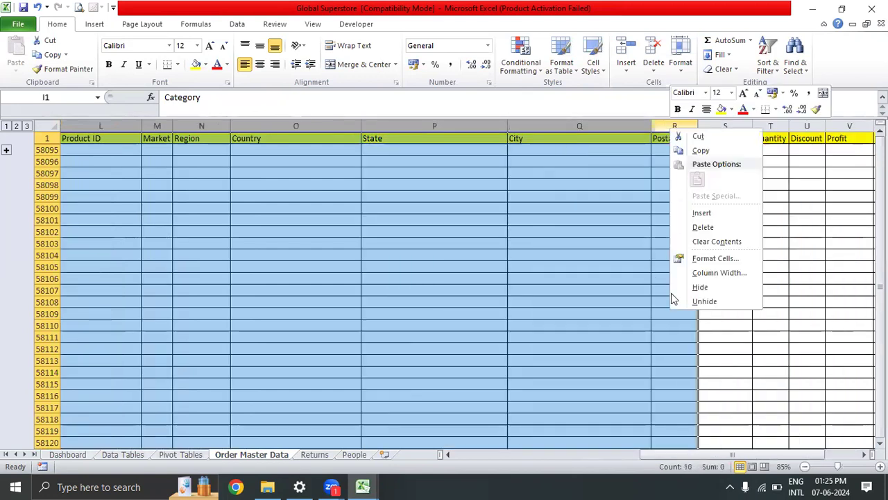
{"action": "left_click", "coordinate": [726, 291]}
{"action": "left_click", "coordinate": [196, 220]}
{"action": "left_click", "coordinate": [400, 150]}
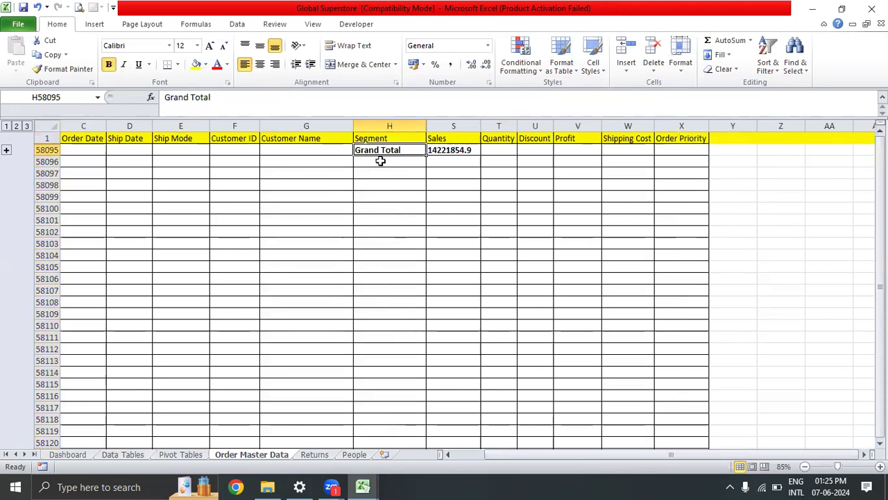
{"action": "left_click", "coordinate": [459, 150]}
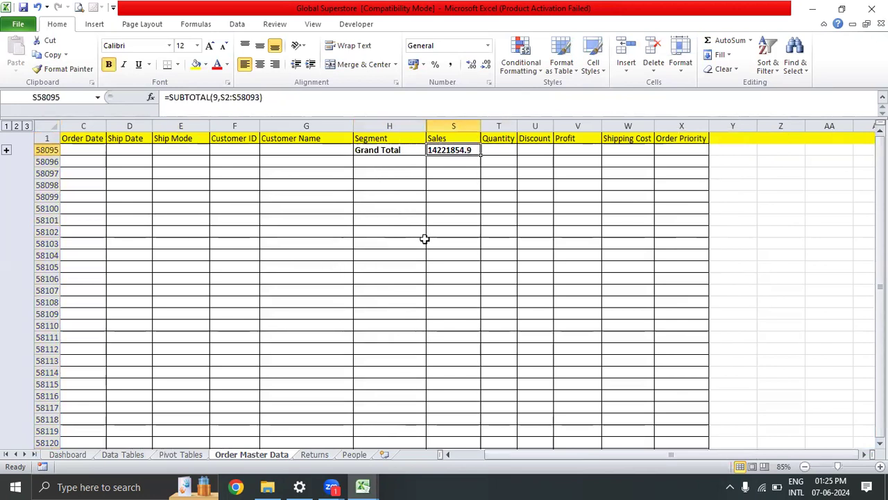
- Show the outline at level 2 and remove bold from the segment and grand totals in H29951:S58095
{"action": "left_click", "coordinate": [16, 127]}
{"action": "mouse_move", "coordinate": [394, 150]}
{"action": "left_mouse_down"}
{"action": "mouse_move", "coordinate": [464, 171]}
{"action": "mouse_move", "coordinate": [458, 185]}
{"action": "left_mouse_up"}
{"action": "left_click", "coordinate": [89, 71]}
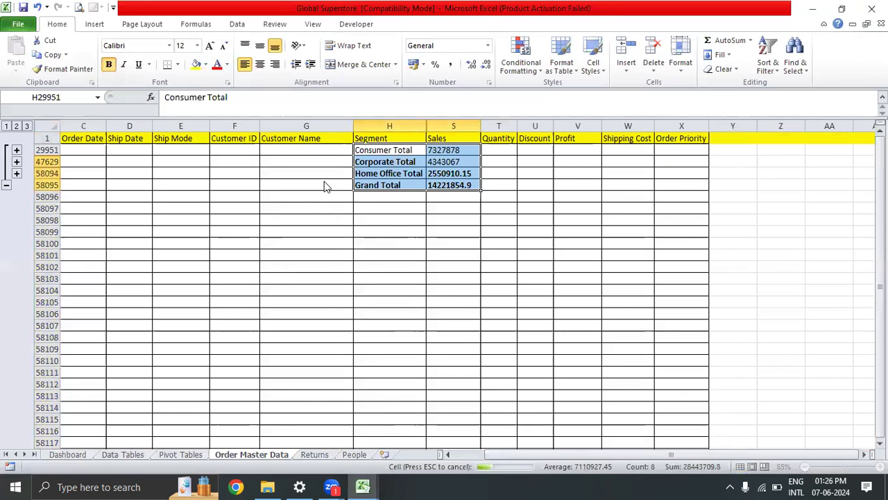
{"action": "left_click", "coordinate": [17, 150]}
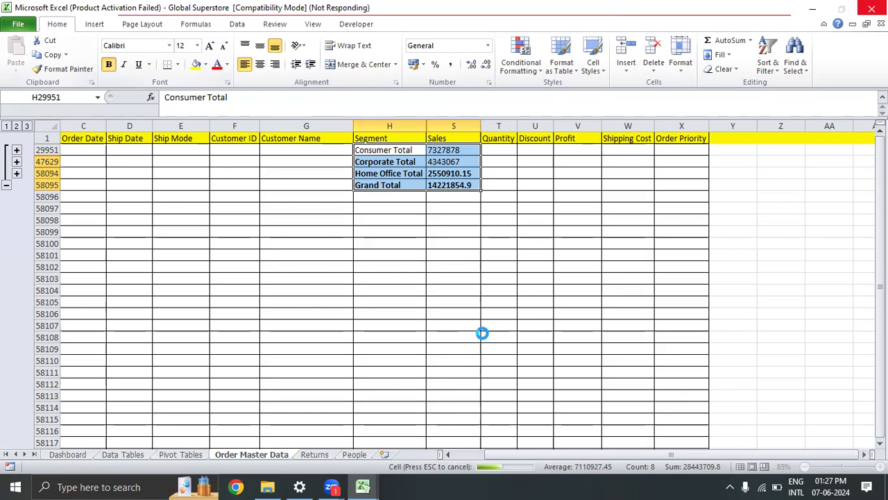
{"action": "mouse_move", "coordinate": [362, 486]}
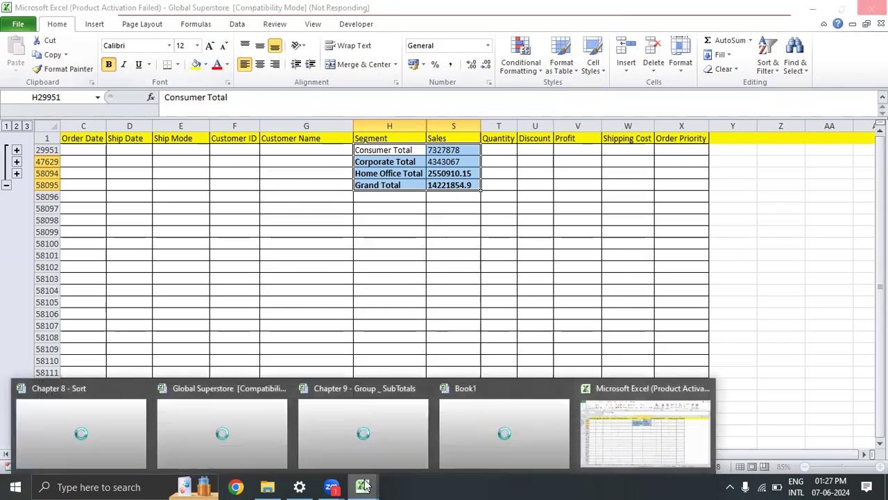
{"action": "left_click", "coordinate": [357, 416]}
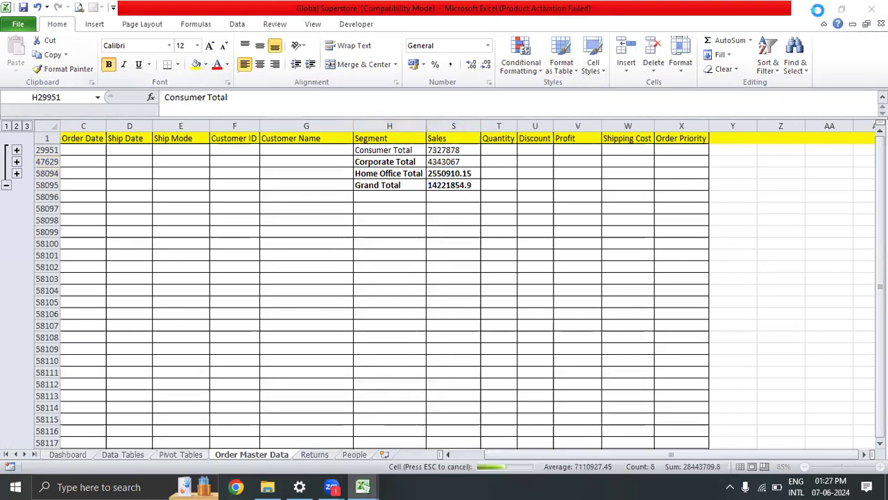
{"action": "mouse_move", "coordinate": [362, 487]}
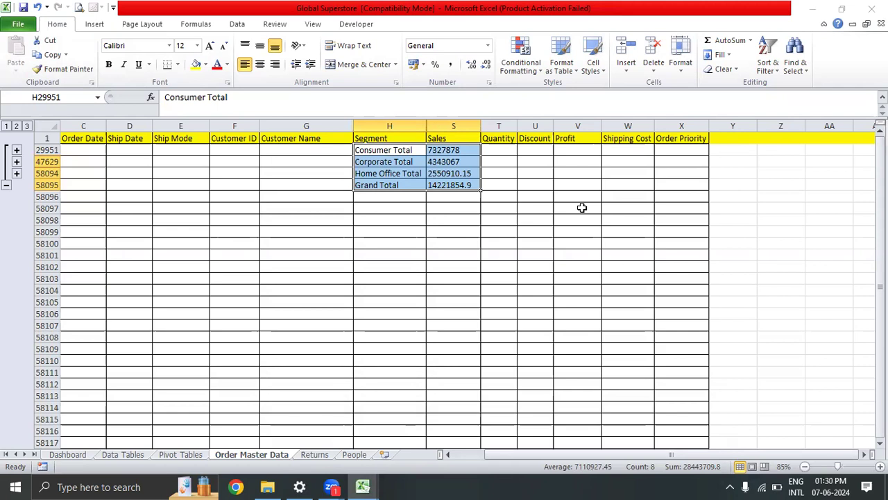
- Expand the Consumer group to view its detail rows above the Consumer Total, and collapse it again
{"action": "left_click", "coordinate": [582, 207]}
{"action": "left_click", "coordinate": [453, 232]}
{"action": "left_click", "coordinate": [306, 174]}
{"action": "left_click", "coordinate": [17, 150]}
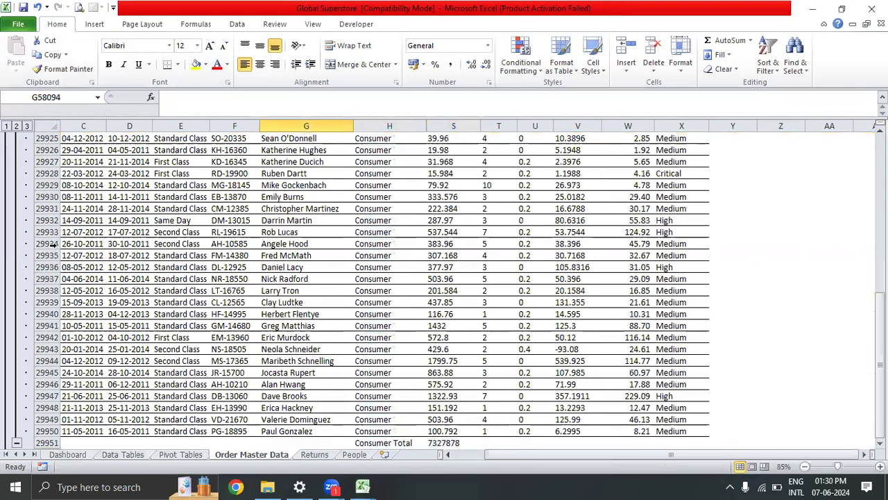
{"action": "scroll", "coordinate": [225, 266], "scroll_direction": "down", "scroll_amount": 9}
{"action": "scroll", "coordinate": [225, 266], "scroll_direction": "up", "scroll_amount": 11}
{"action": "scroll", "coordinate": [422, 336], "scroll_direction": "down", "scroll_amount": 7}
{"action": "left_click", "coordinate": [399, 244]}
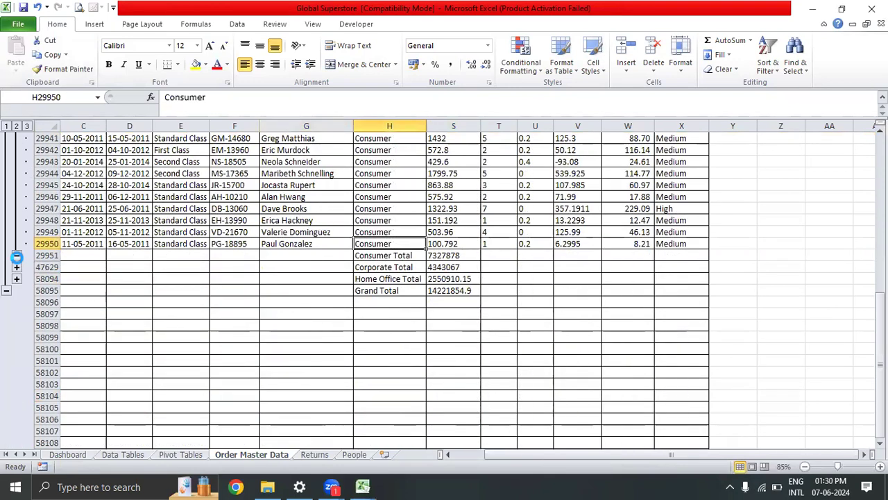
{"action": "left_click", "coordinate": [17, 255]}
{"action": "scroll", "coordinate": [17, 208], "scroll_direction": "up", "scroll_amount": 1}
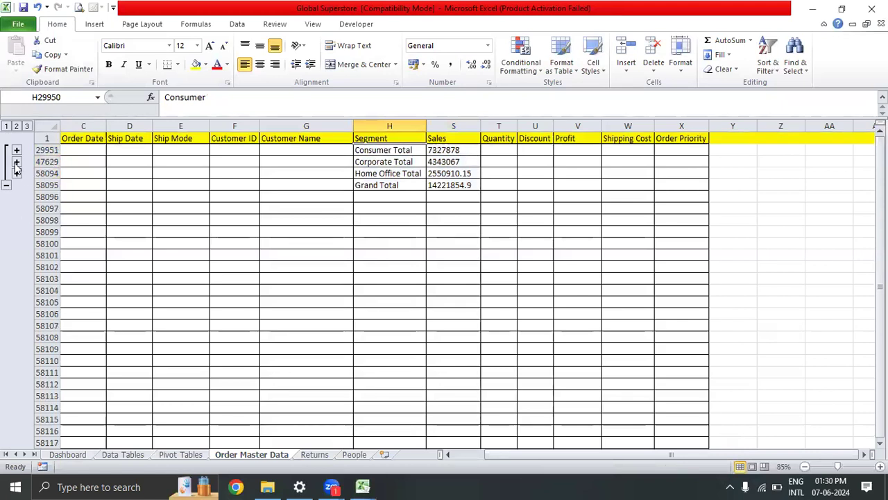
- Expand the Corporate group and select all its detail rows from A29952 down to row 47628 across every data column
{"action": "left_click", "coordinate": [16, 162]}
{"action": "left_click", "coordinate": [252, 200]}
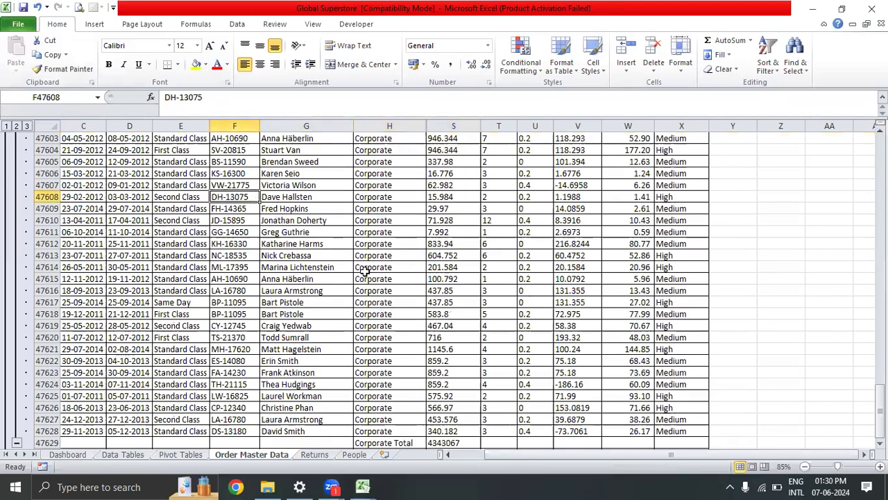
{"action": "key", "text": "ctrl+Up"}
{"action": "key", "text": "ctrl+Left"}
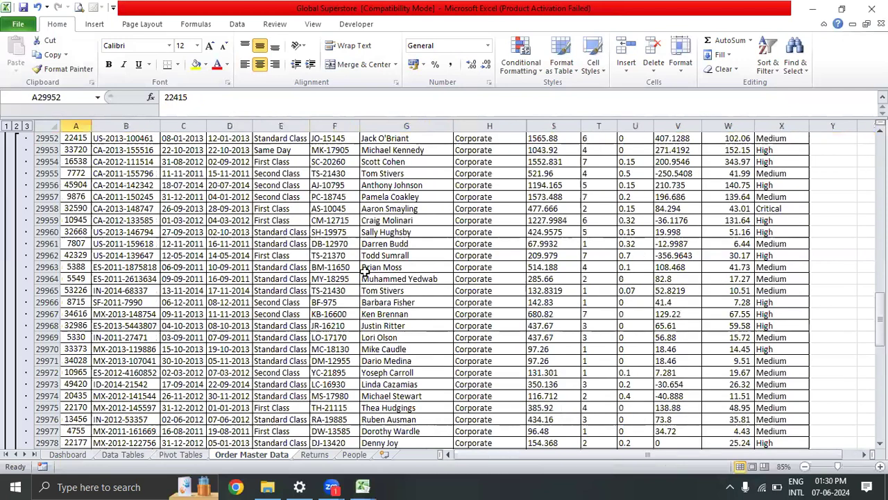
{"action": "key", "text": "ctrl+shift+Right"}
{"action": "key", "text": "ctrl+shift+Down"}
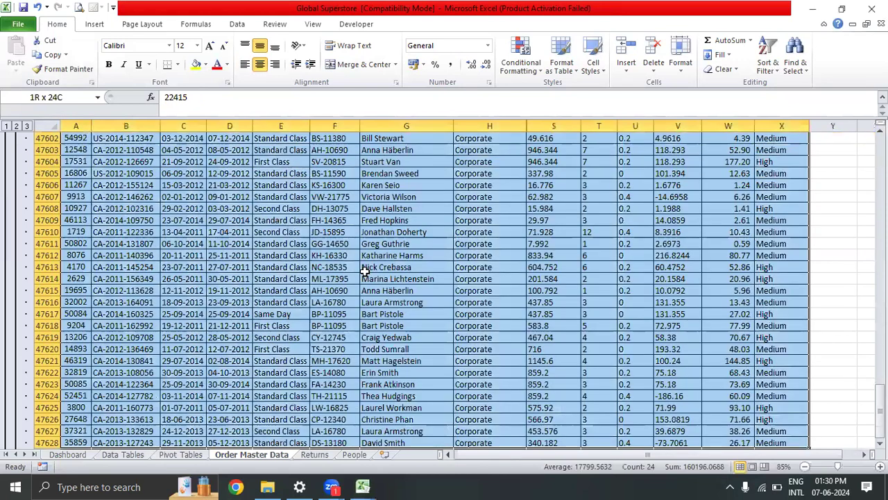
- Switch the outline through levels 1 and 3 to level 2, and select the segment and grand totals in H29951:S58095
{"action": "left_click", "coordinate": [6, 126]}
{"action": "left_click", "coordinate": [26, 126]}
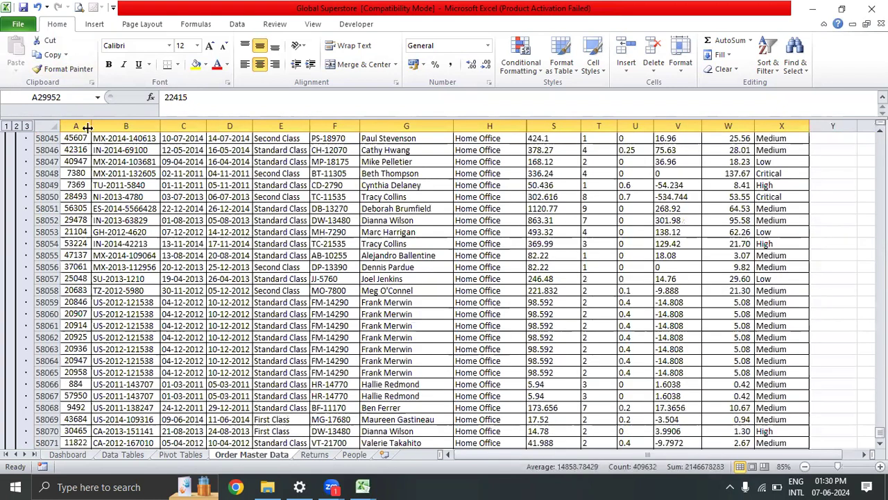
{"action": "left_click", "coordinate": [16, 126]}
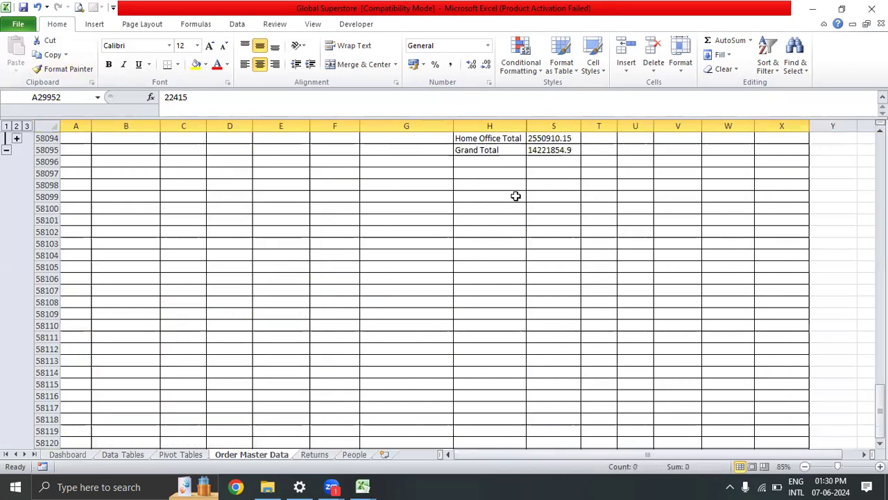
{"action": "scroll", "coordinate": [515, 196], "scroll_direction": "up", "scroll_amount": 2}
{"action": "left_click_drag", "start_coordinate": [489, 150], "coordinate": [559, 186]}
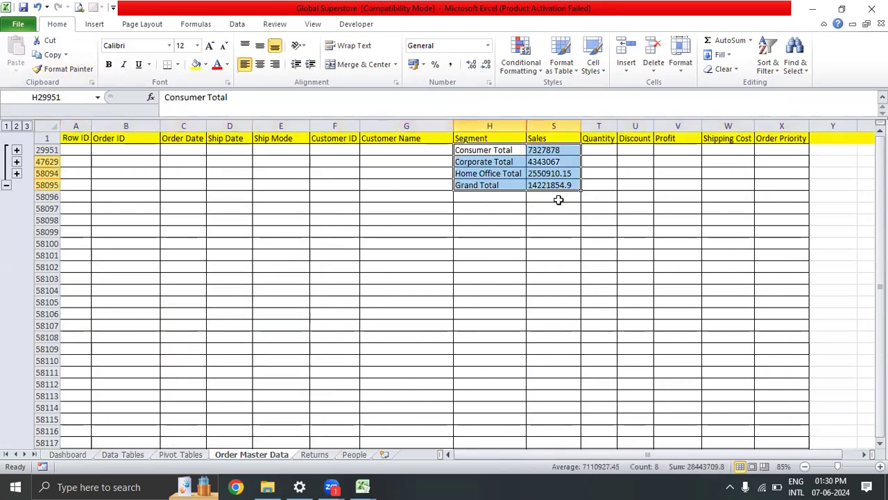
- Show the outline at level 3 so every detail row is displayed, and select a cell in the Customer Name column
{"action": "left_click", "coordinate": [25, 126]}
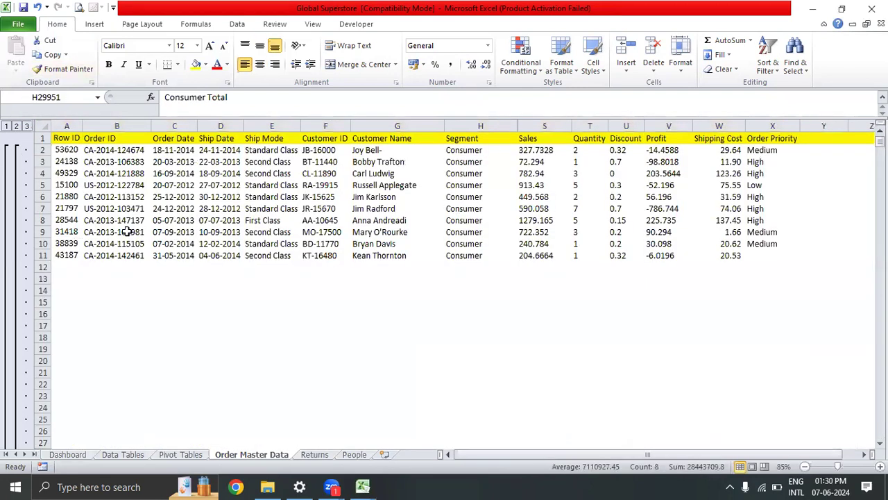
{"action": "left_click", "coordinate": [385, 231]}
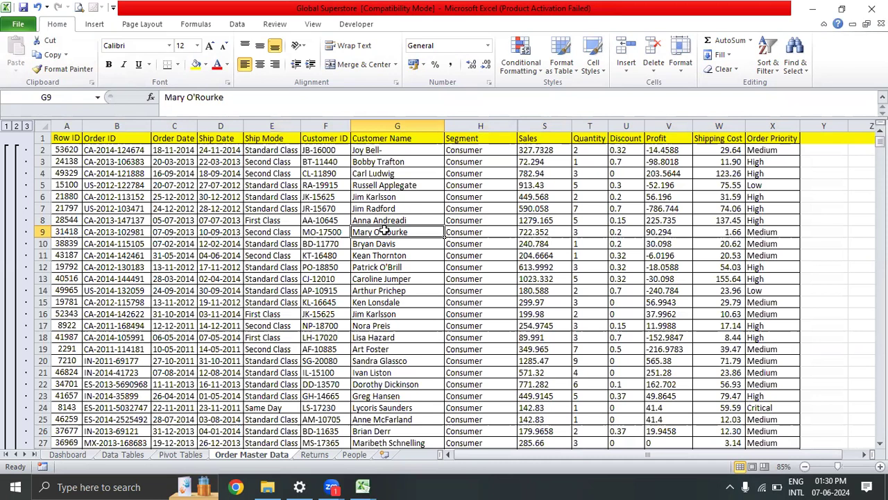
{"action": "left_click", "coordinate": [384, 311]}
{"action": "left_click", "coordinate": [390, 243]}
{"action": "left_click", "coordinate": [397, 197]}
{"action": "left_click", "coordinate": [408, 211]}
{"action": "left_click", "coordinate": [553, 208]}
{"action": "left_click", "coordinate": [464, 217]}
{"action": "left_click", "coordinate": [465, 169]}
{"action": "left_click", "coordinate": [474, 150]}
{"action": "left_click", "coordinate": [471, 247]}
{"action": "left_click", "coordinate": [475, 185]}
{"action": "left_click", "coordinate": [481, 164]}
{"action": "left_click", "coordinate": [489, 150]}
{"action": "left_click", "coordinate": [430, 172]}
{"action": "left_click", "coordinate": [429, 151]}
{"action": "left_click", "coordinate": [420, 195]}
{"action": "left_click", "coordinate": [426, 161]}
{"action": "left_click", "coordinate": [430, 147]}
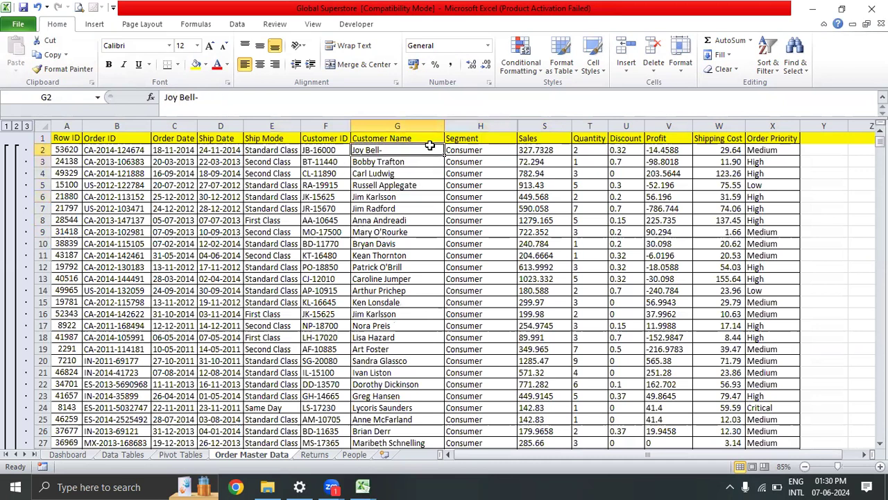